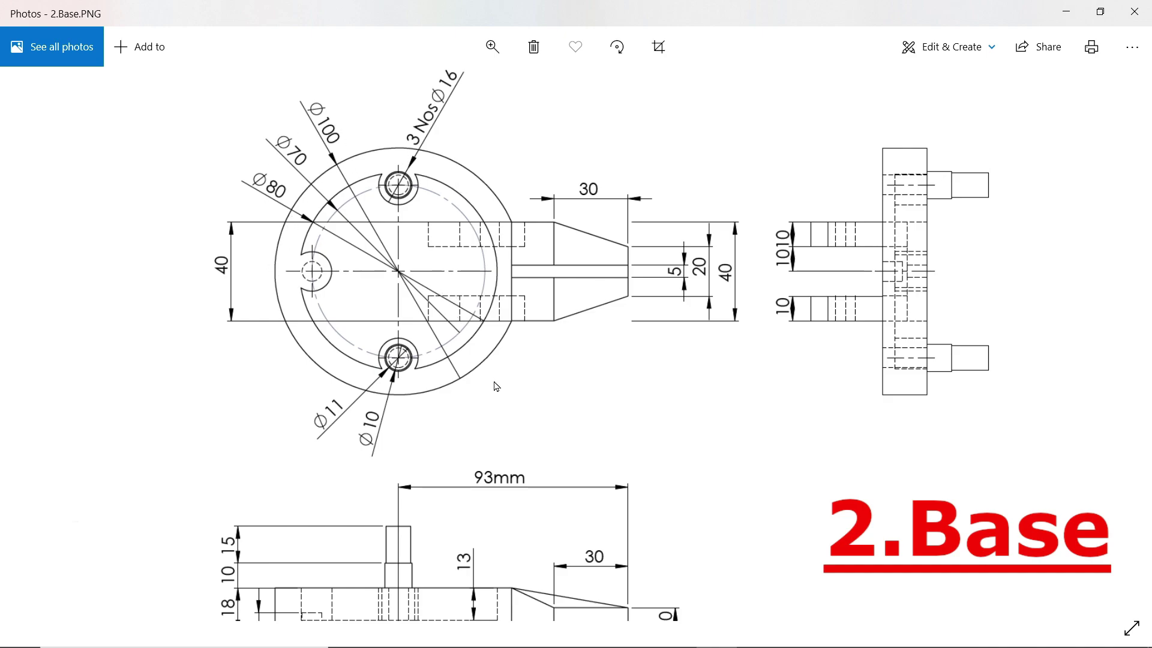
Scroll through the 2.Base reference drawing in Photos, then minimize the viewer
{"action": "scroll", "coordinate": [497, 389], "scroll_direction": "down", "scroll_amount": 3}
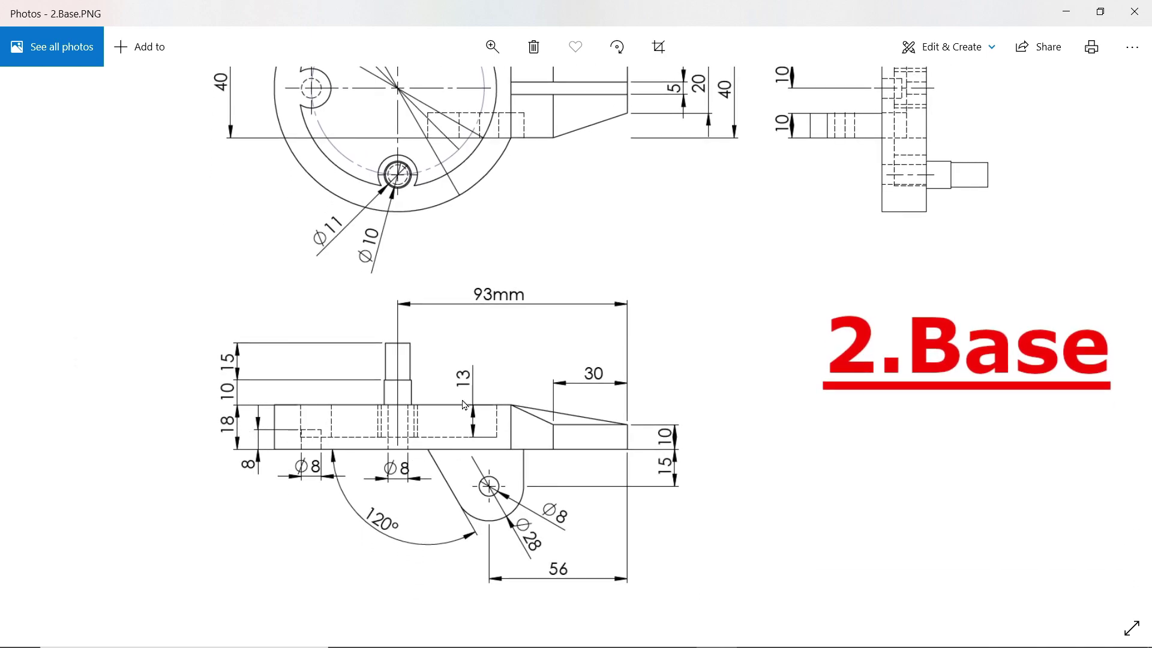
{"action": "scroll", "coordinate": [507, 235], "scroll_direction": "up", "scroll_amount": 3}
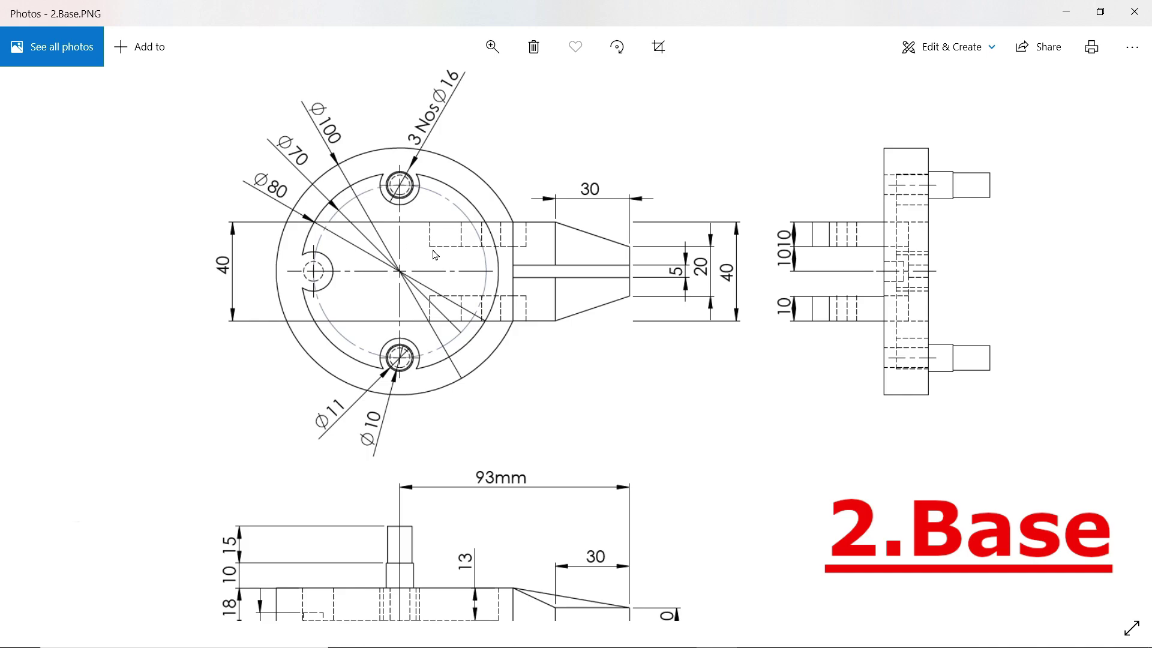
{"action": "left_click", "coordinate": [1066, 11]}
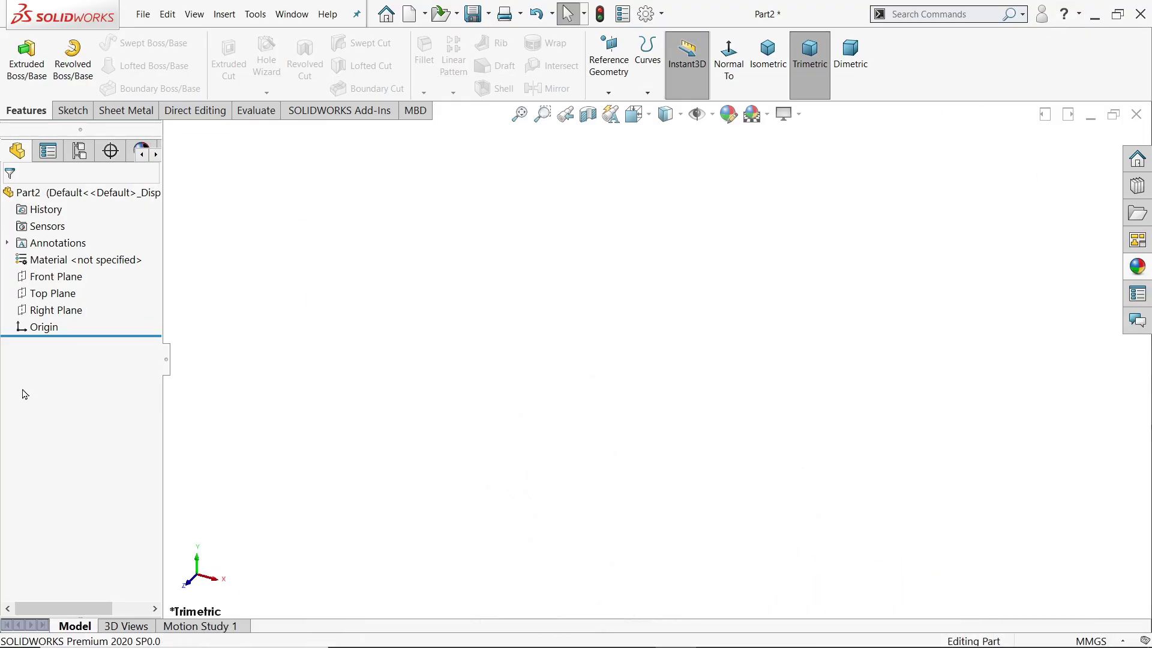
Sketch concentric Ø100 and Ø80 circles at the origin on Top Plane
{"action": "left_click", "coordinate": [64, 292]}
{"action": "left_click", "coordinate": [73, 268]}
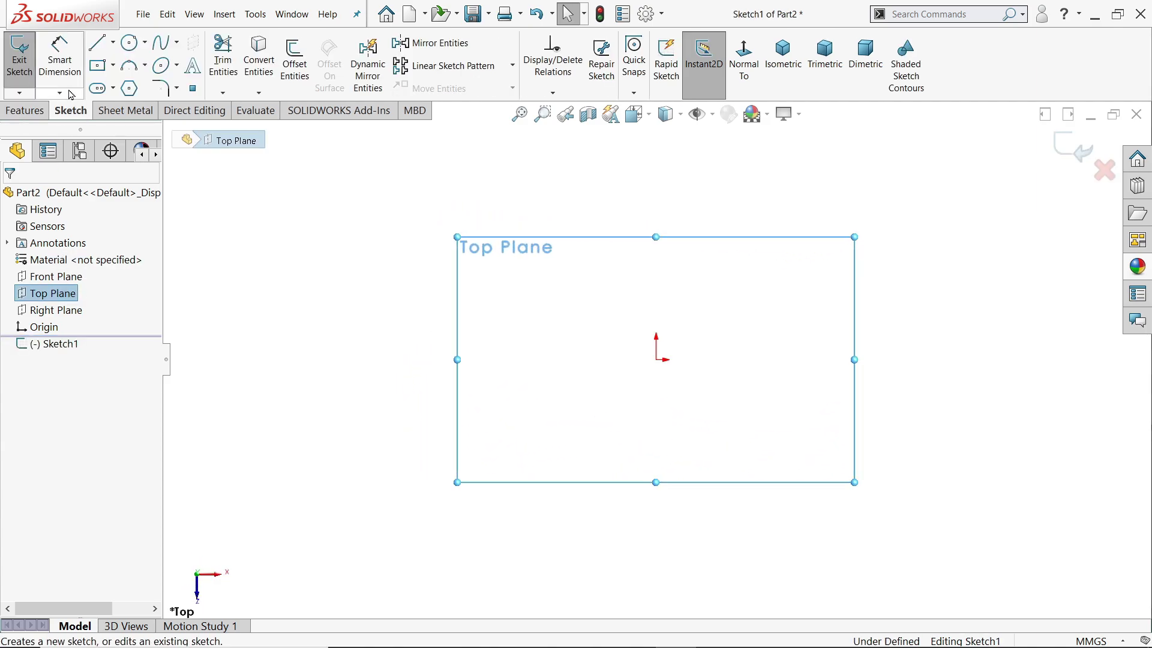
{"action": "left_click", "coordinate": [130, 45]}
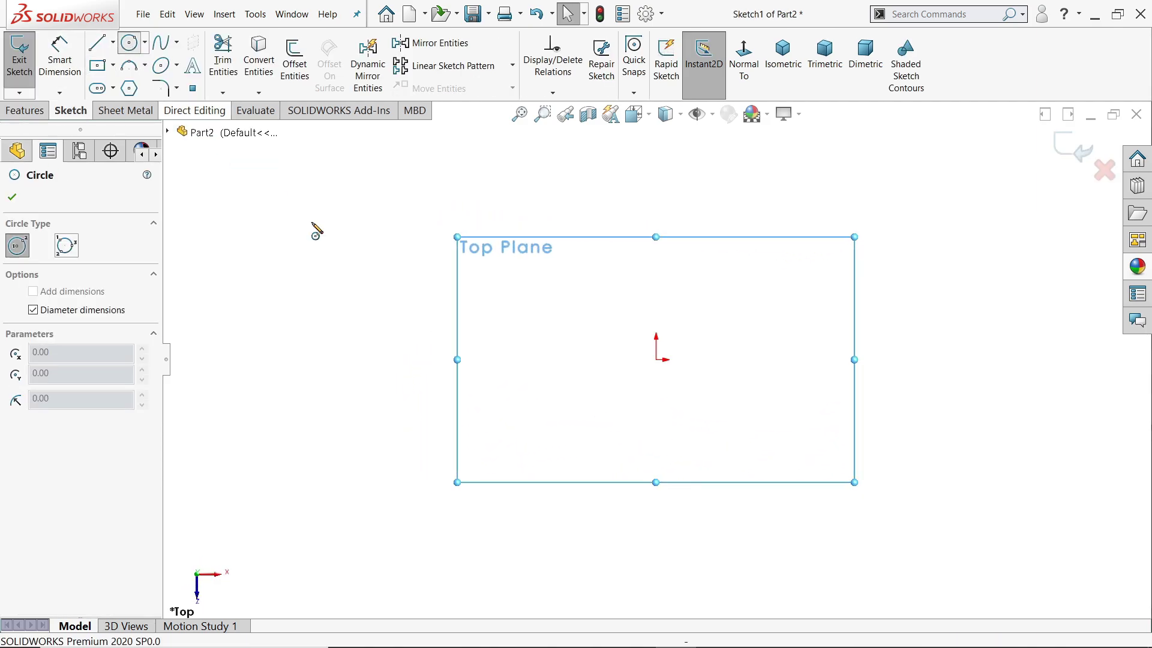
{"action": "left_click", "coordinate": [663, 354]}
{"action": "type", "text": "1"}
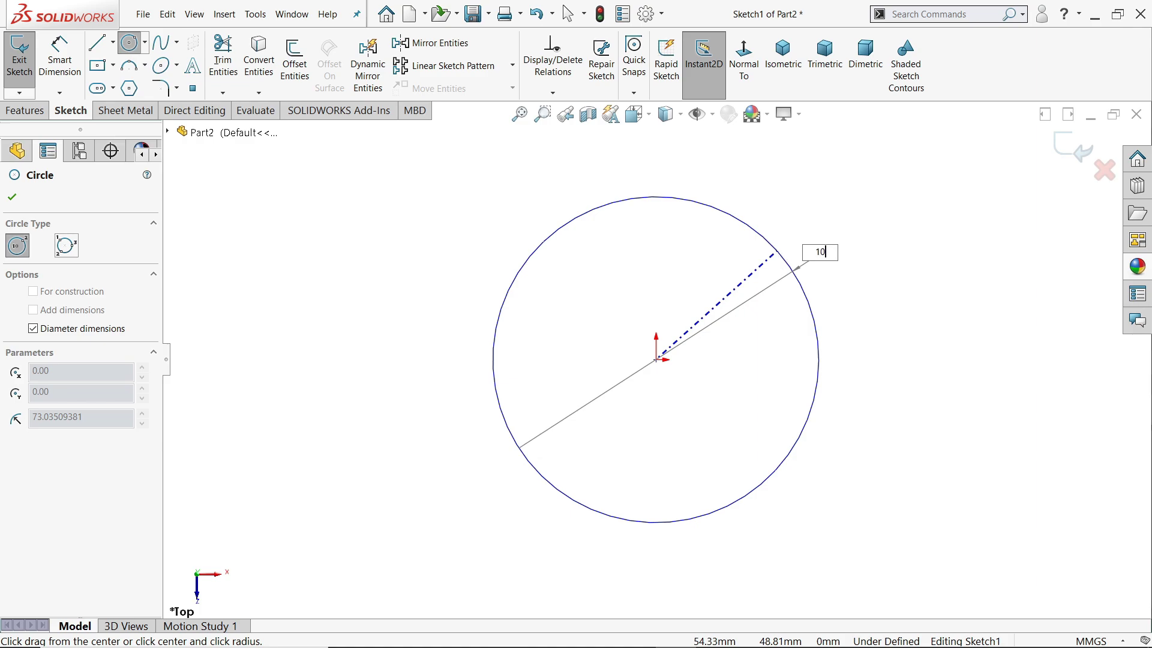
{"action": "type", "text": "0"}
{"action": "key", "text": "Return"}
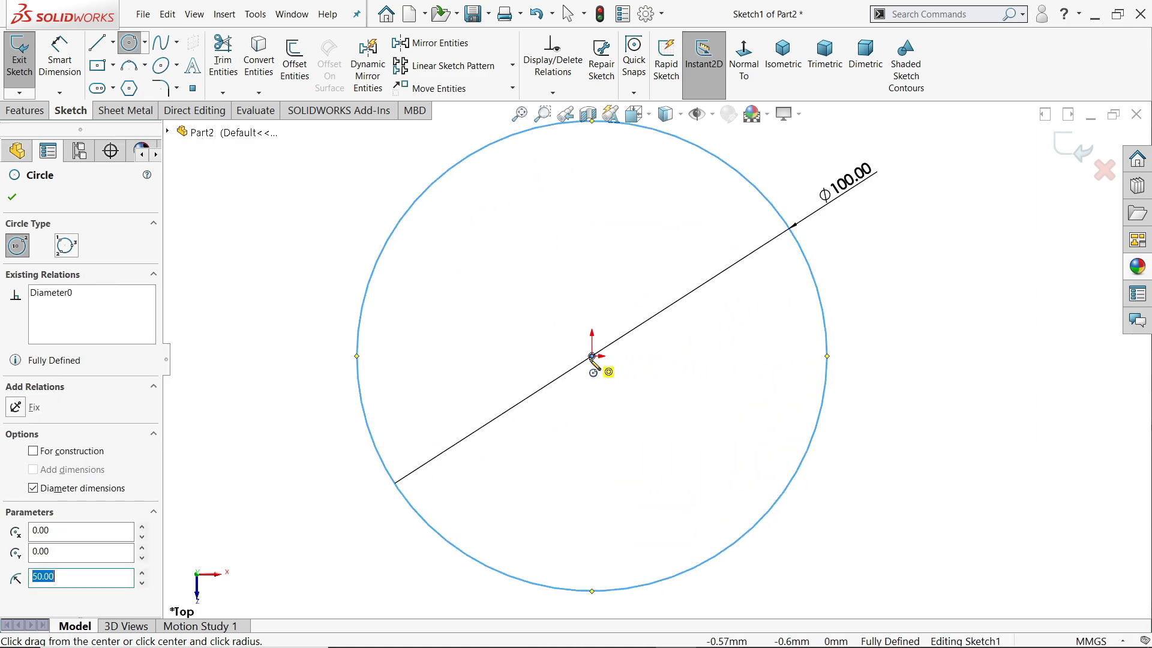
{"action": "left_click", "coordinate": [592, 357]}
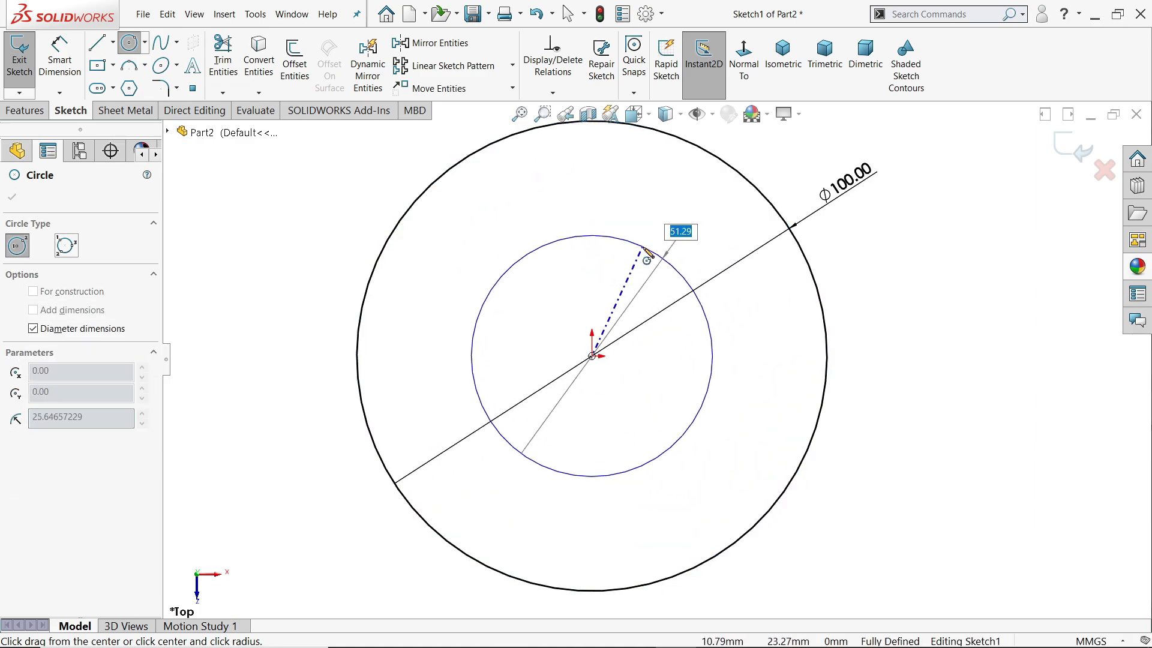
{"action": "key", "text": "Return"}
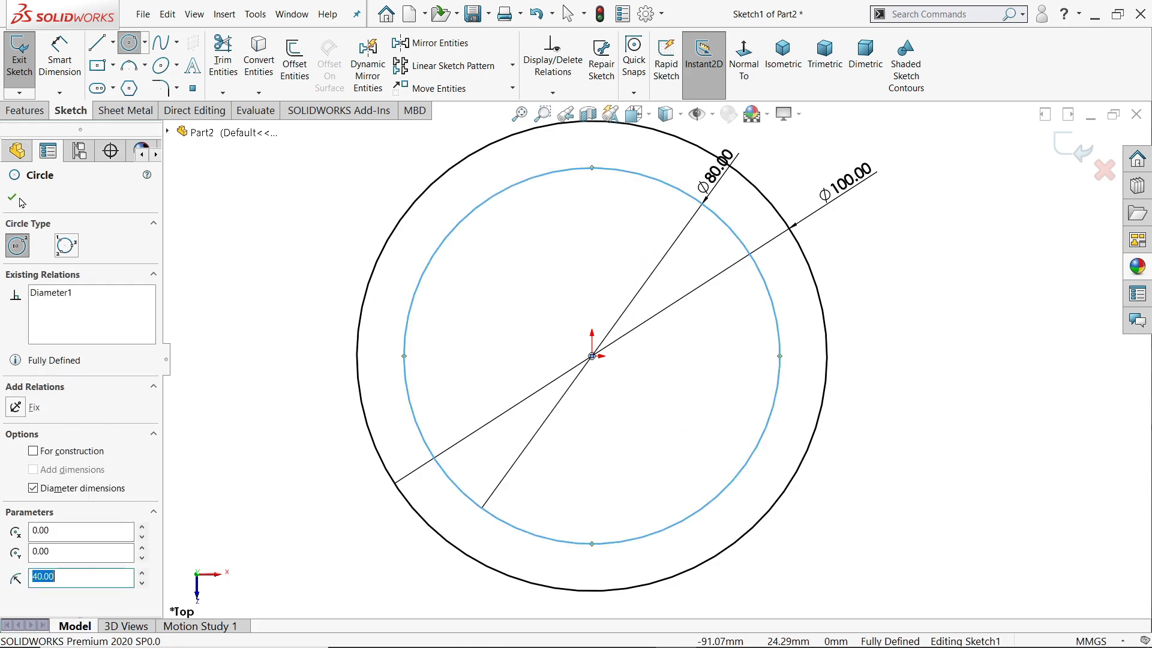
{"action": "left_click", "coordinate": [12, 197]}
{"action": "left_click", "coordinate": [24, 111]}
Extrude only the outer Ø100 region of Sketch1 18 mm Blind into a solid disk
{"action": "left_click", "coordinate": [27, 60]}
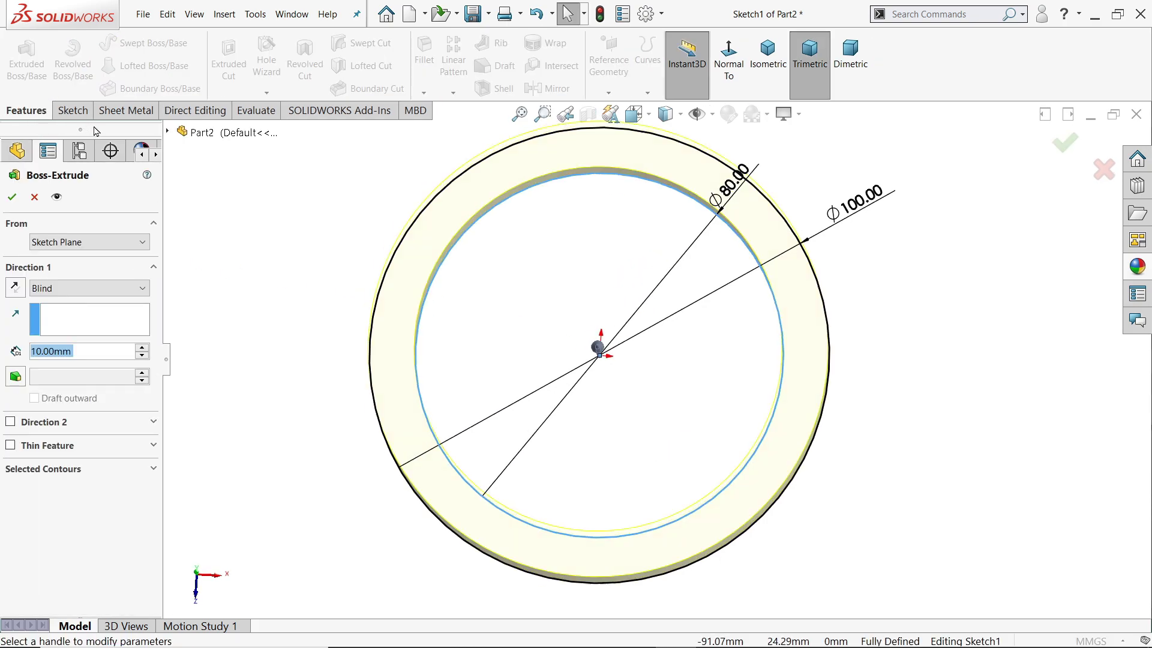
{"action": "left_click", "coordinate": [102, 474]}
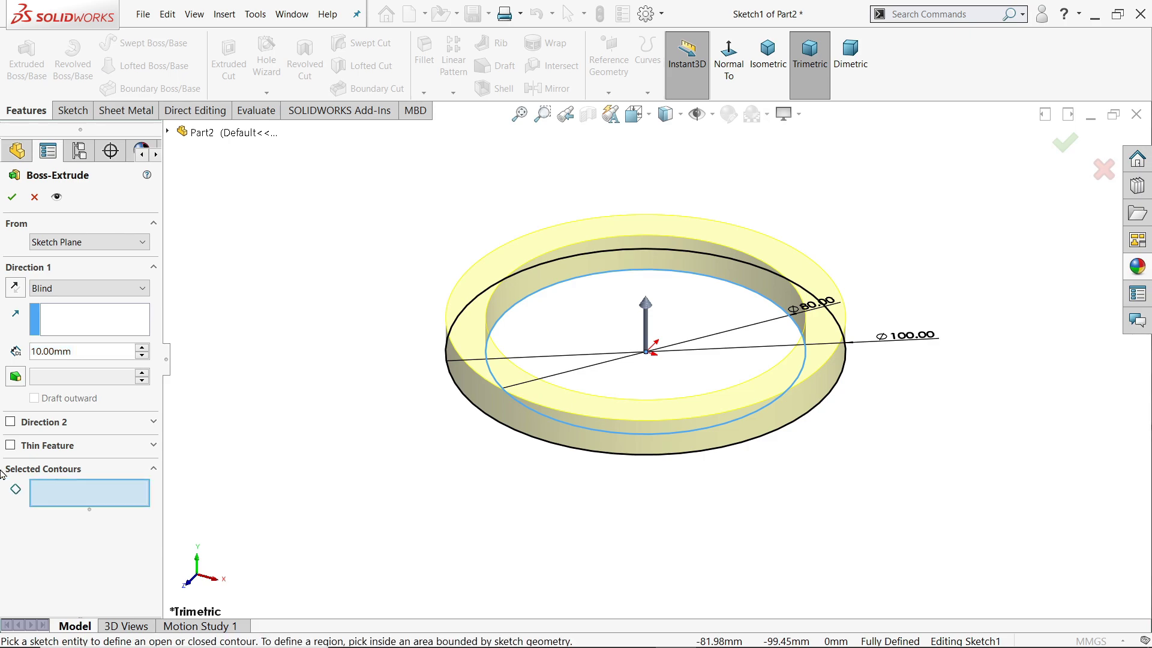
{"action": "left_click", "coordinate": [526, 438]}
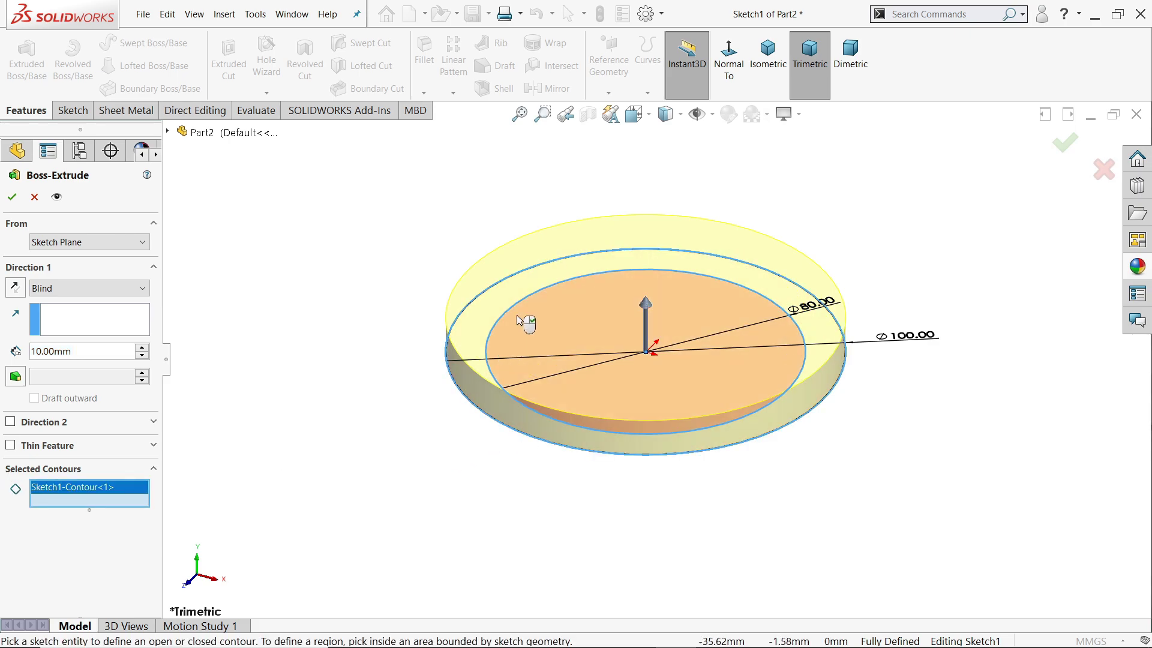
{"action": "left_click_drag", "start_coordinate": [87, 351], "coordinate": [2, 338]}
{"action": "type", "text": "18"}
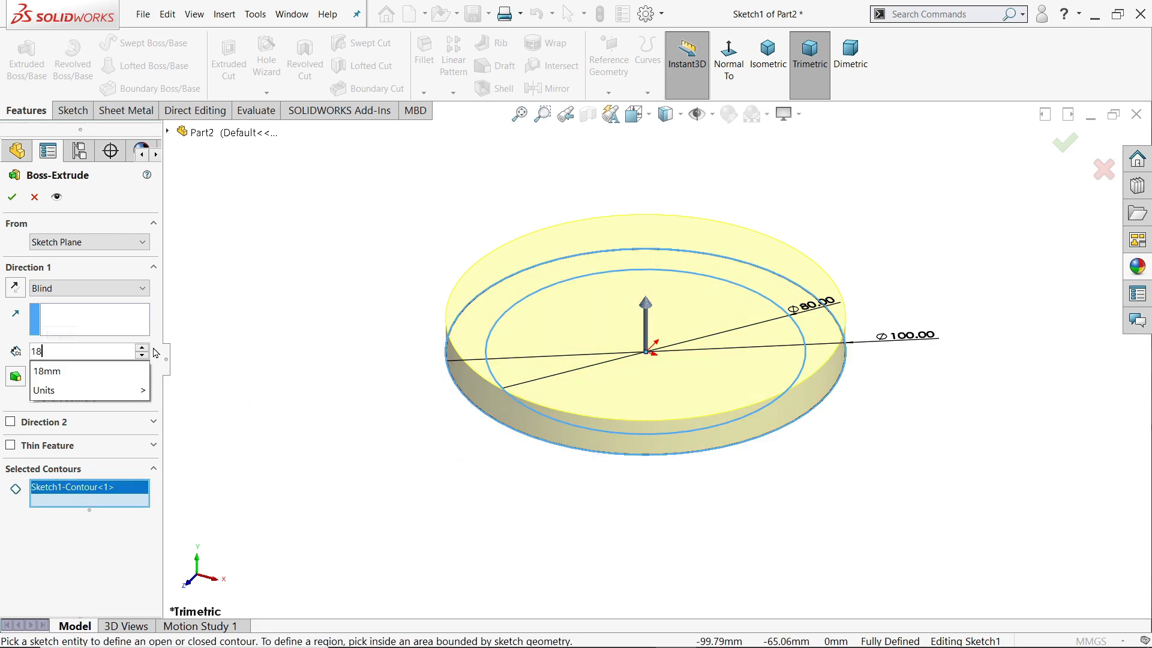
{"action": "key", "text": "Return"}
{"action": "scroll", "coordinate": [605, 308], "scroll_direction": "down", "scroll_amount": 1}
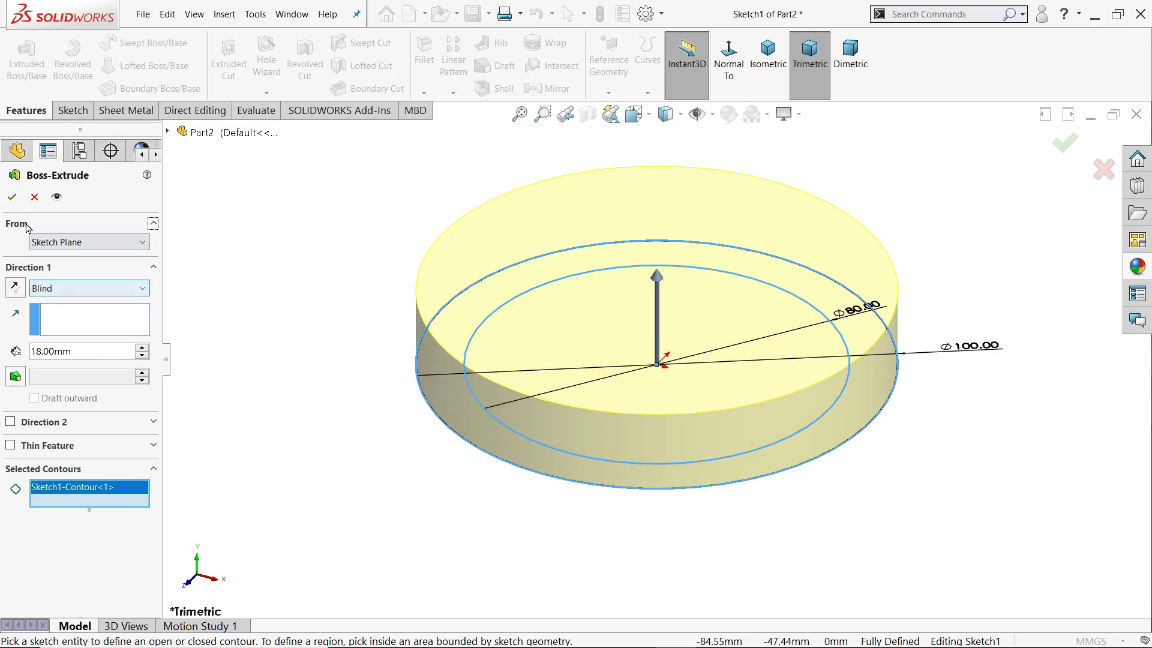
{"action": "left_click", "coordinate": [11, 196]}
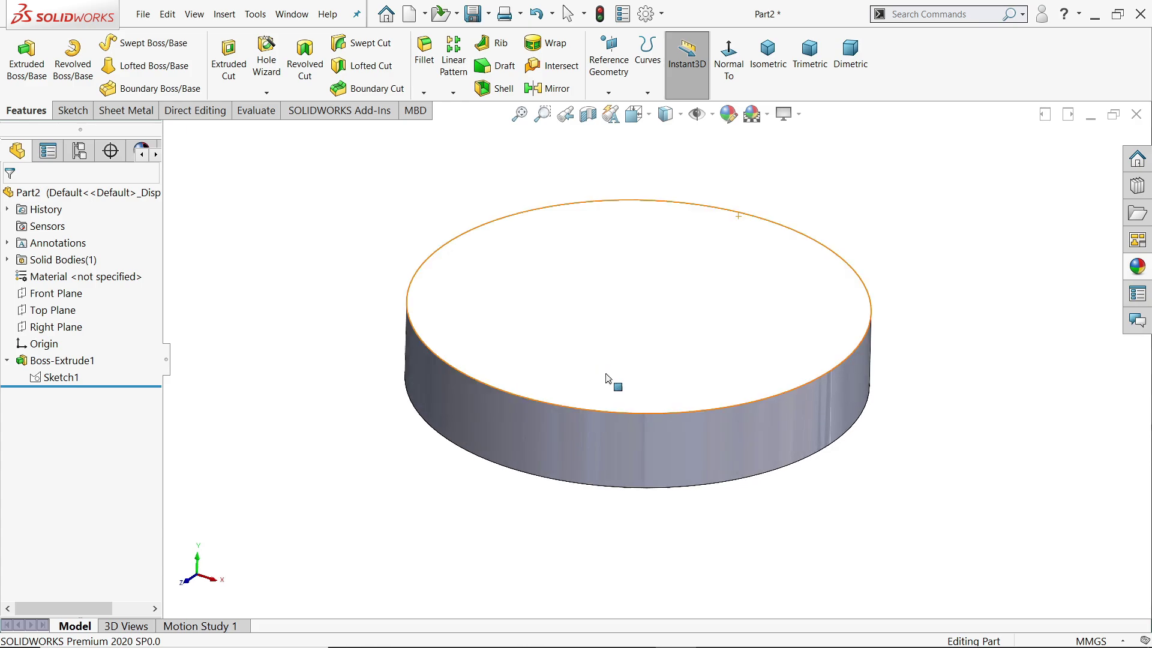
Set up a reversed extruded cut on Sketch1's Ø80 contour, 13 mm deep
{"action": "left_click", "coordinate": [48, 378]}
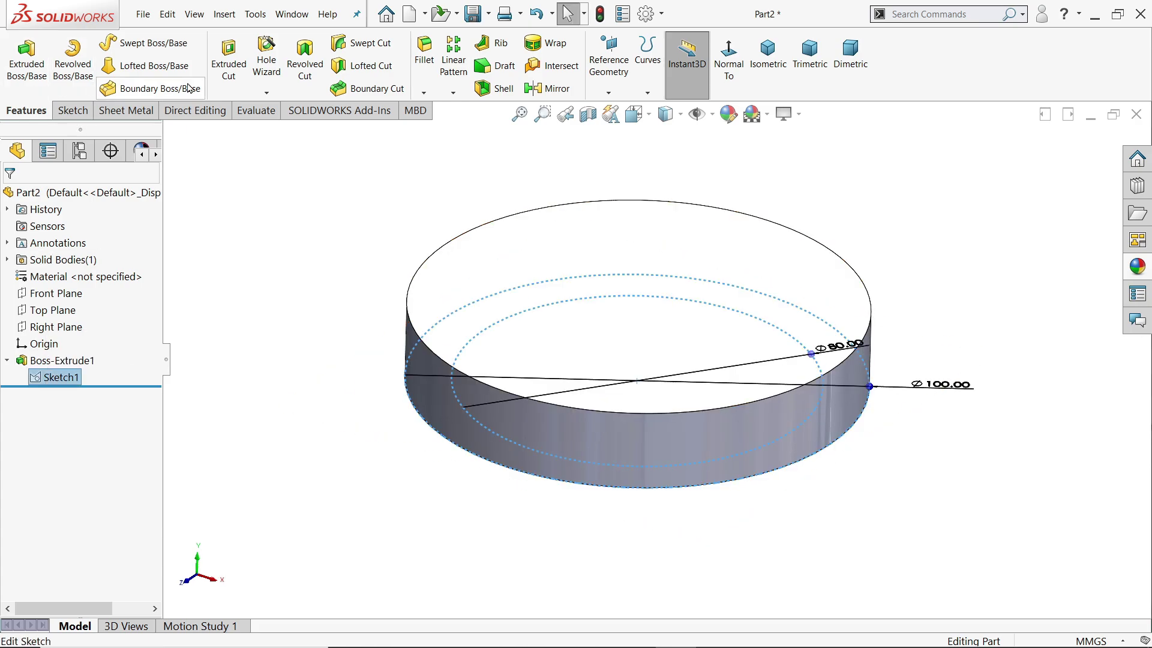
{"action": "left_click", "coordinate": [227, 73]}
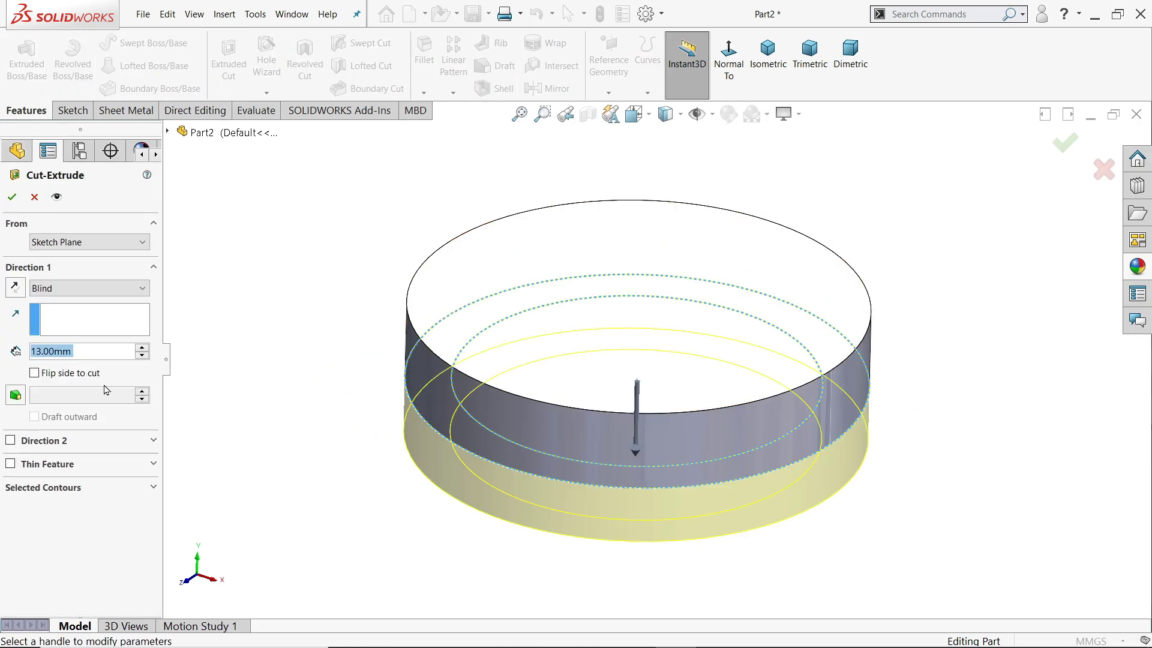
{"action": "left_click", "coordinate": [15, 290]}
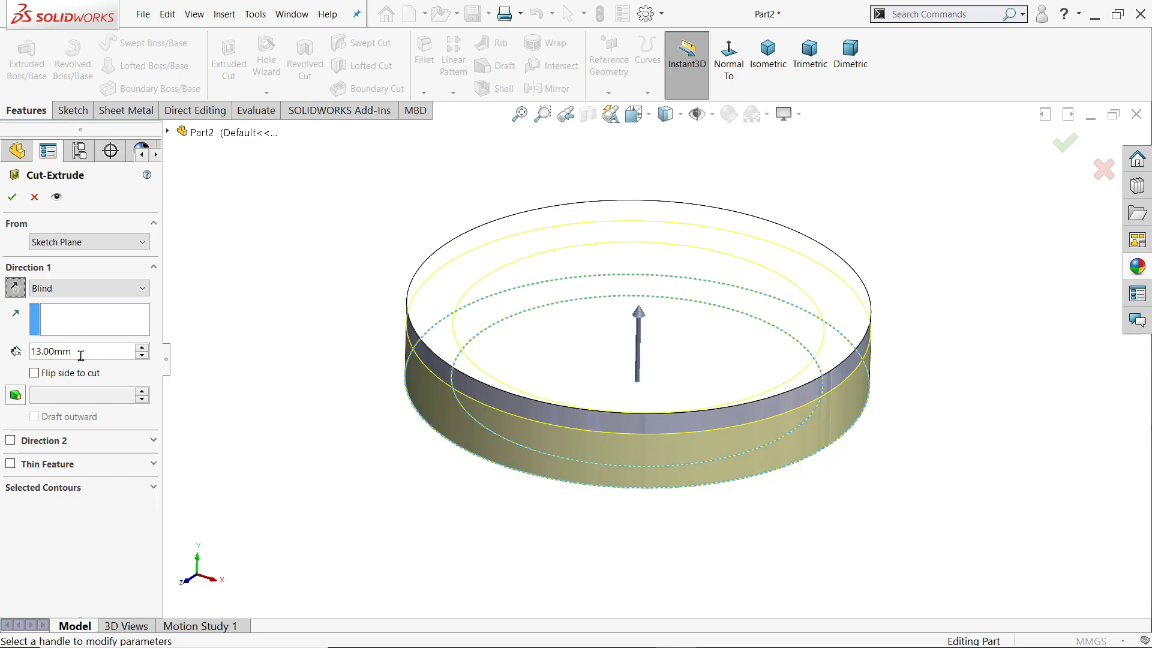
{"action": "left_click_drag", "start_coordinate": [81, 355], "coordinate": [33, 351]}
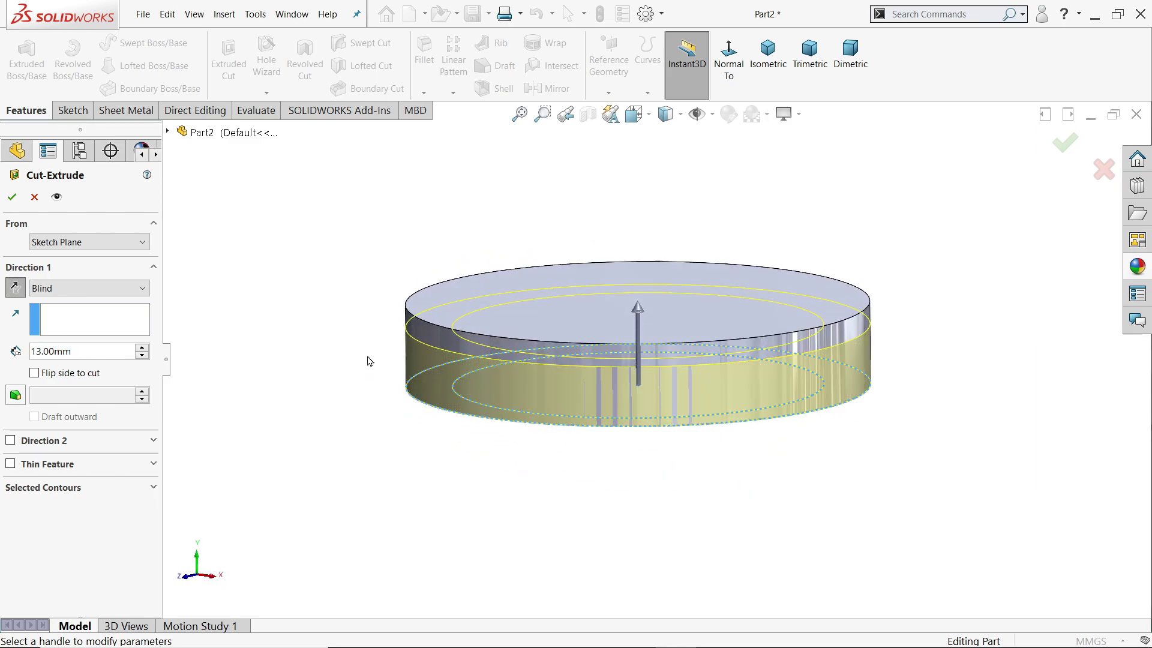
{"action": "scroll", "coordinate": [663, 396], "scroll_direction": "down", "scroll_amount": 2}
{"action": "left_click", "coordinate": [62, 487]}
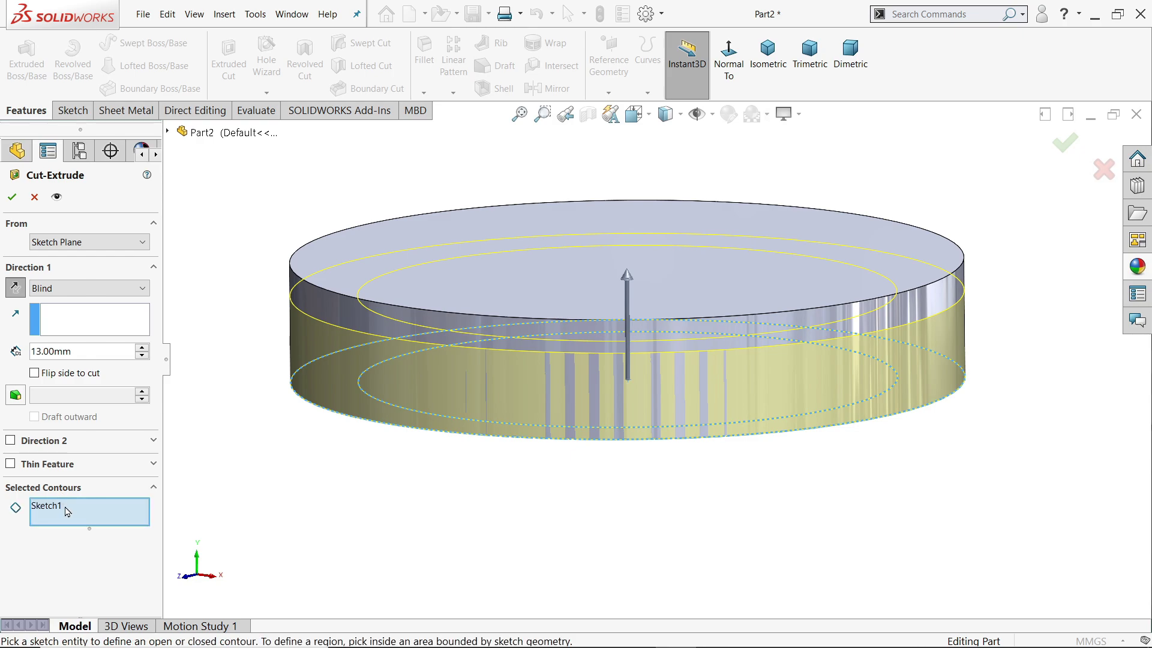
{"action": "middle_click_drag", "start_coordinate": [447, 492], "coordinate": [459, 498]}
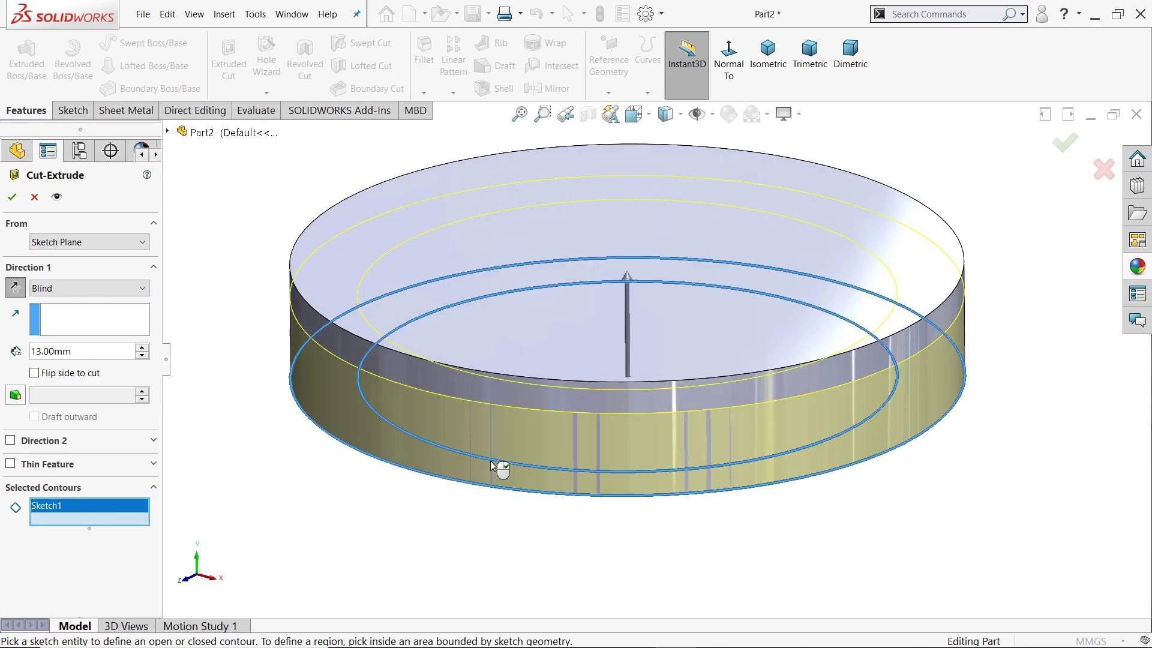
{"action": "left_click", "coordinate": [502, 470]}
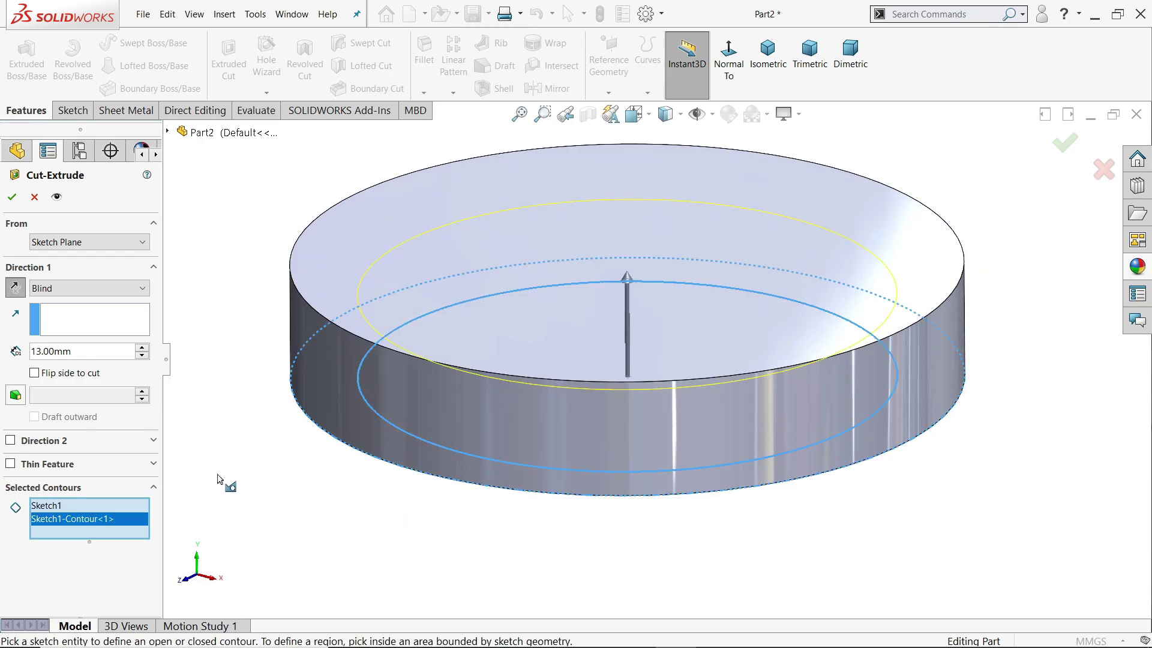
{"action": "middle_click_drag", "start_coordinate": [217, 478], "coordinate": [226, 316]}
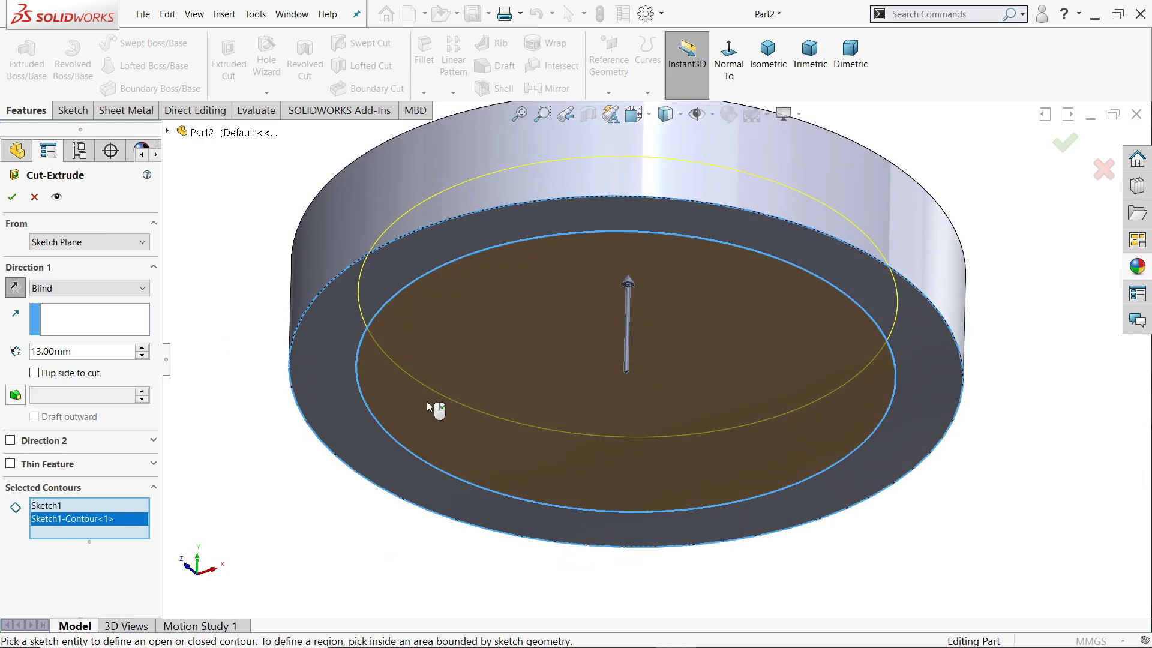
{"action": "left_click", "coordinate": [89, 355]}
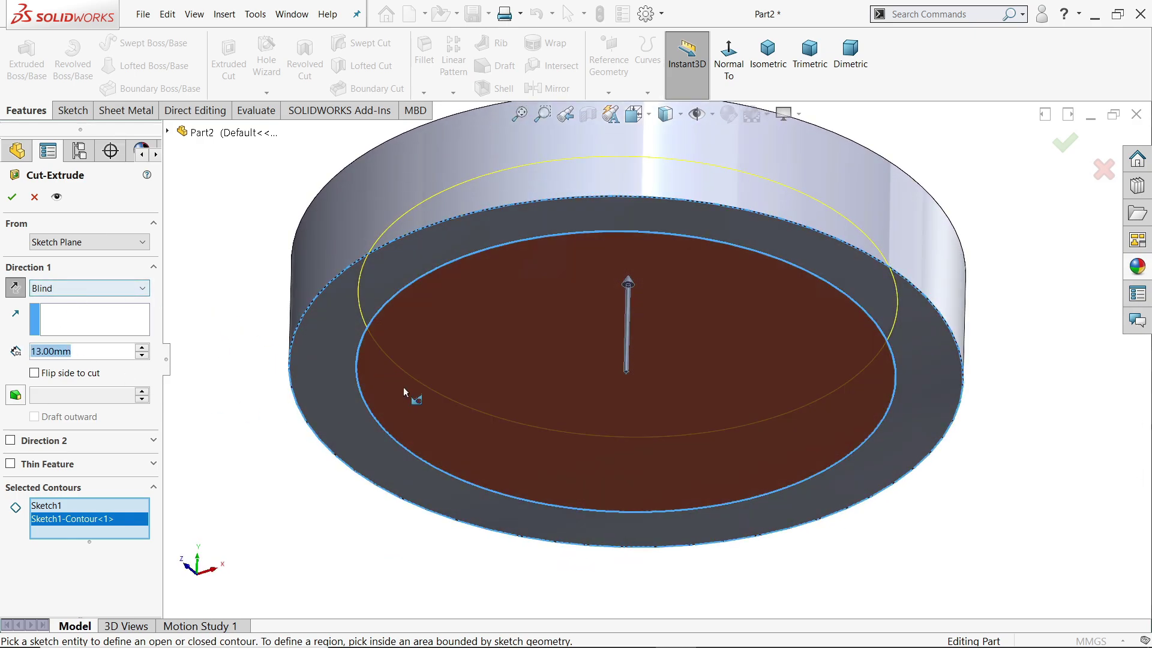
Start the cut from a 5 mm offset and confirm it, hollowing the ring
{"action": "left_click", "coordinate": [68, 243]}
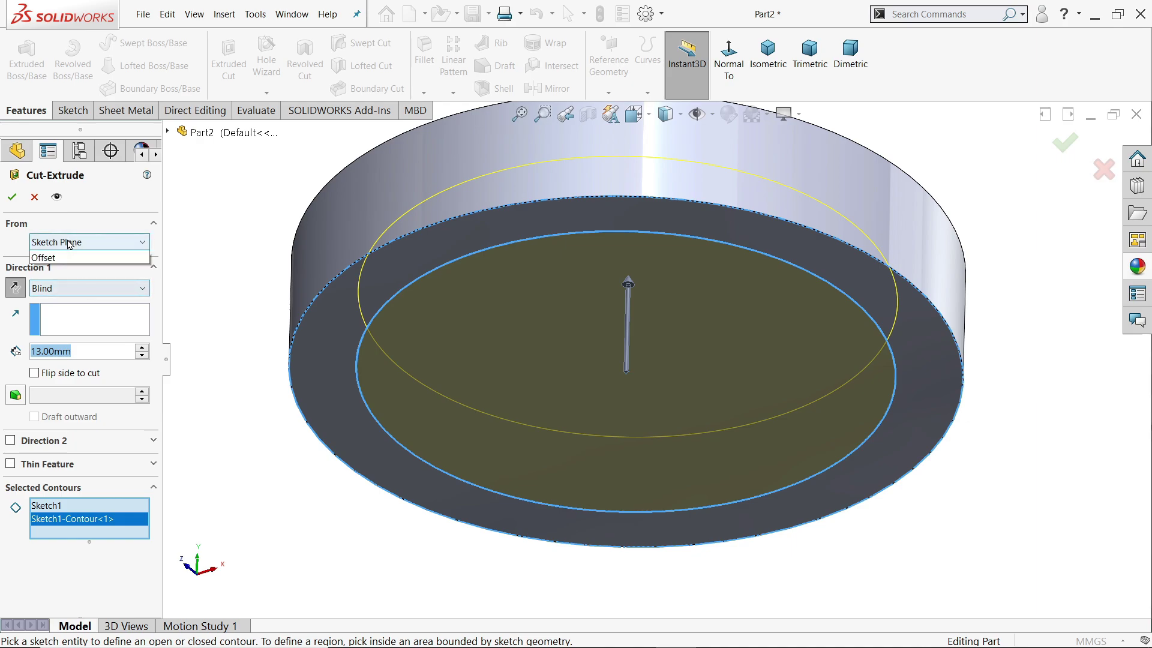
{"action": "left_click", "coordinate": [57, 294]}
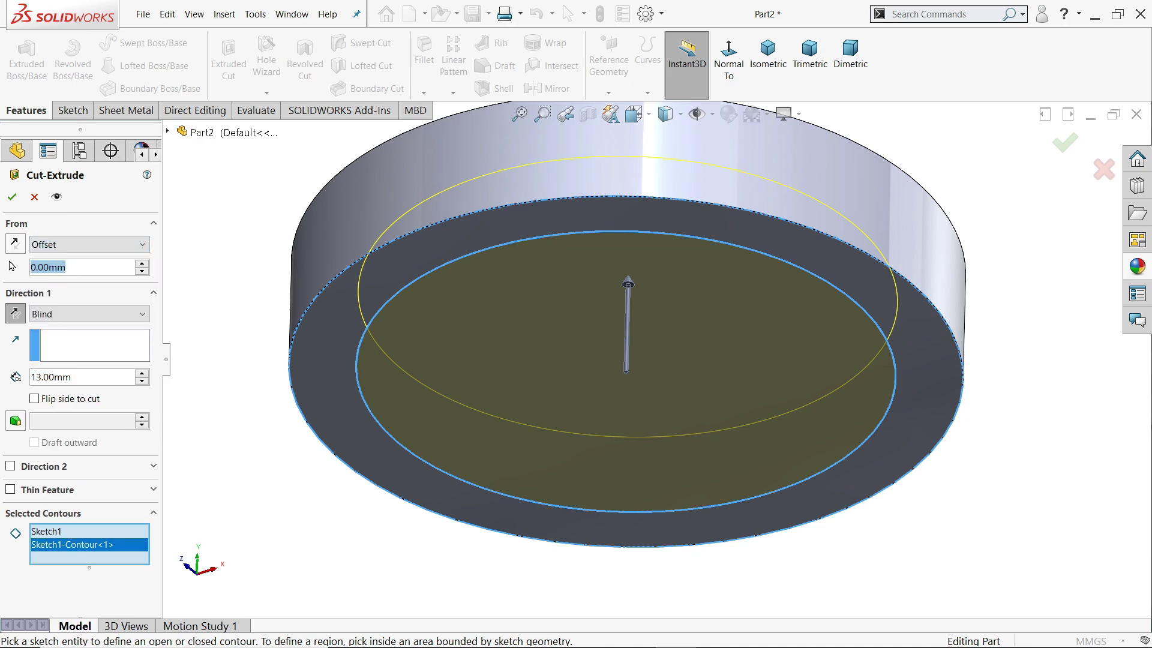
{"action": "type", "text": "5"}
{"action": "key", "text": "Return"}
{"action": "mouse_move", "coordinate": [213, 257]}
{"action": "middle_mouse_down"}
{"action": "mouse_move", "coordinate": [208, 349]}
{"action": "mouse_move", "coordinate": [206, 336]}
{"action": "middle_mouse_up"}
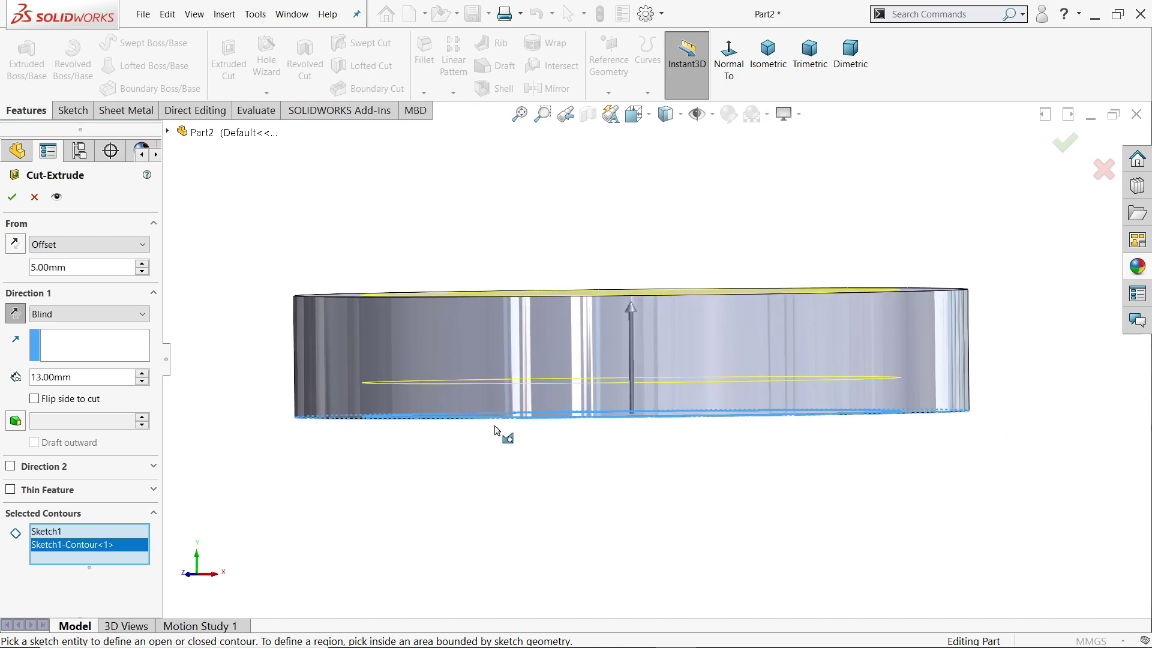
{"action": "scroll", "coordinate": [561, 408], "scroll_direction": "down", "scroll_amount": 3}
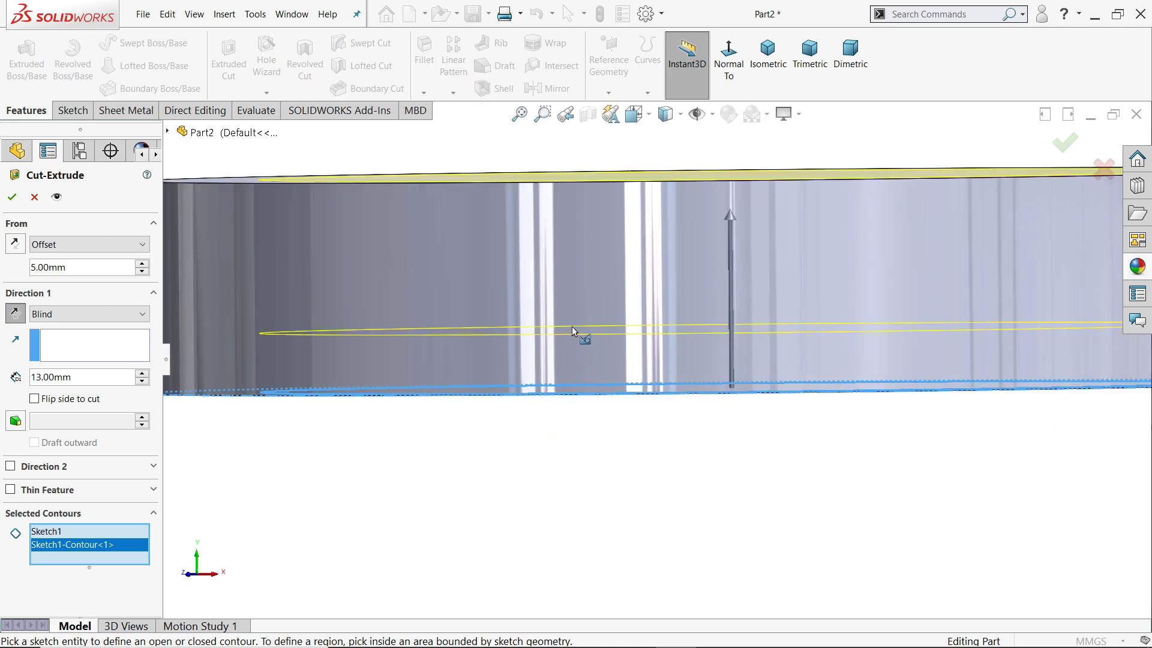
{"action": "scroll", "coordinate": [560, 329], "scroll_direction": "up", "scroll_amount": 2}
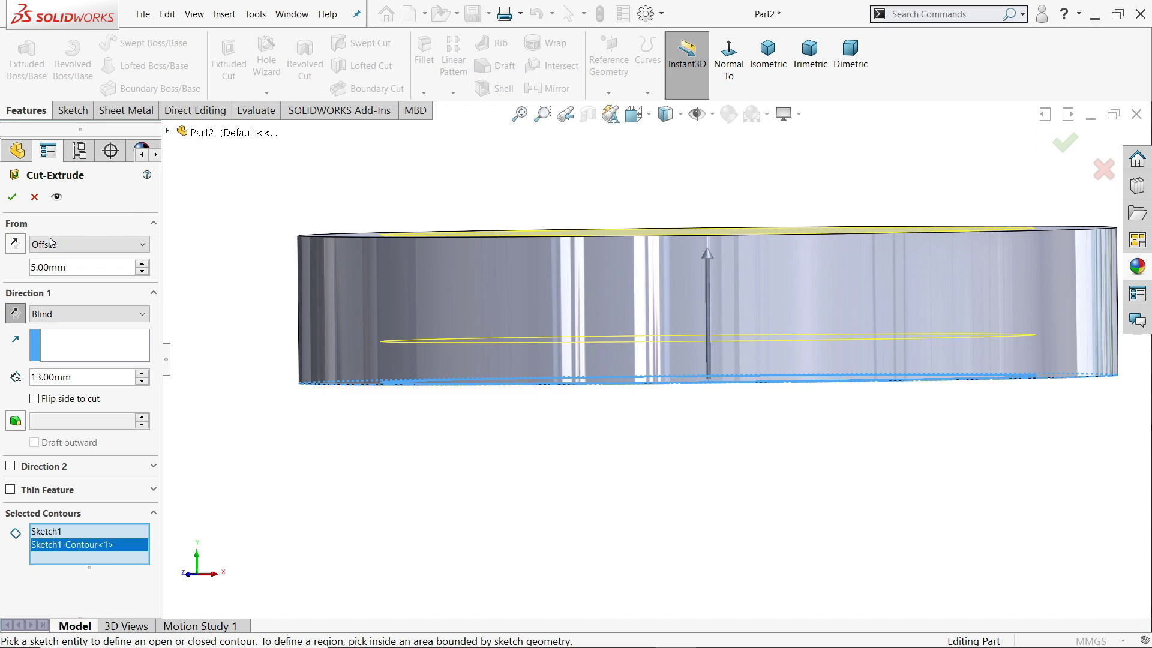
{"action": "left_click", "coordinate": [12, 197]}
Inspect the hollow ring from several angles and toggle RealView Graphics
{"action": "middle_click_drag", "start_coordinate": [282, 264], "coordinate": [281, 312]}
{"action": "scroll", "coordinate": [281, 314], "scroll_direction": "down", "scroll_amount": 3}
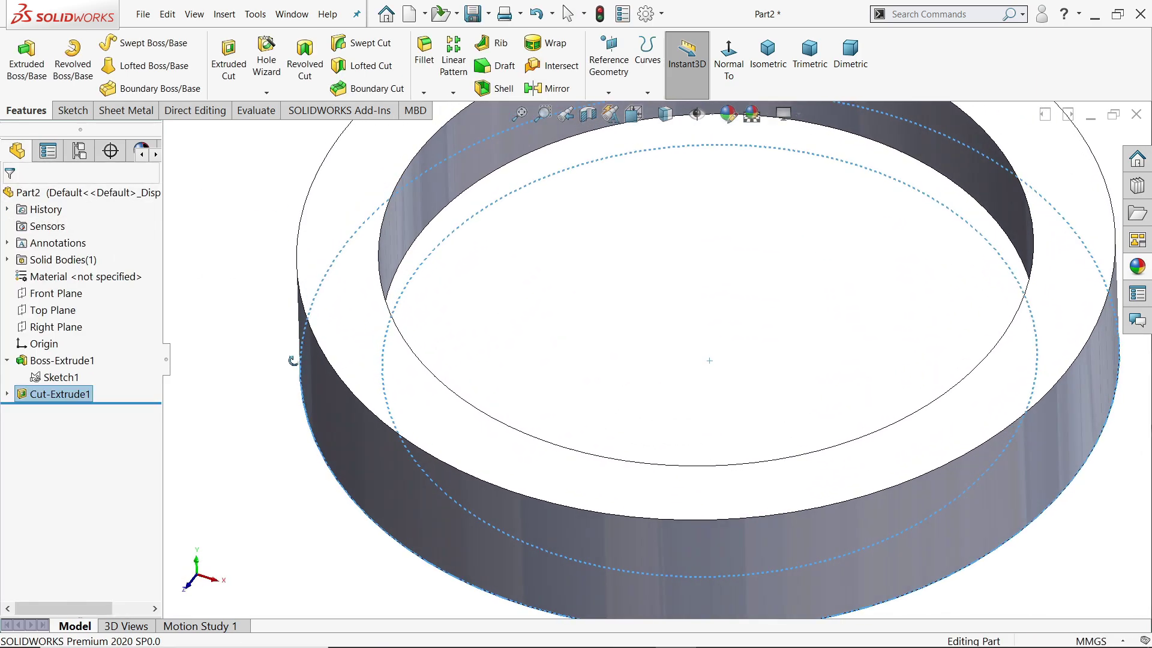
{"action": "left_click", "coordinate": [265, 311]}
{"action": "scroll", "coordinate": [279, 321], "scroll_direction": "up", "scroll_amount": 3}
{"action": "scroll", "coordinate": [699, 378], "scroll_direction": "down", "scroll_amount": 1}
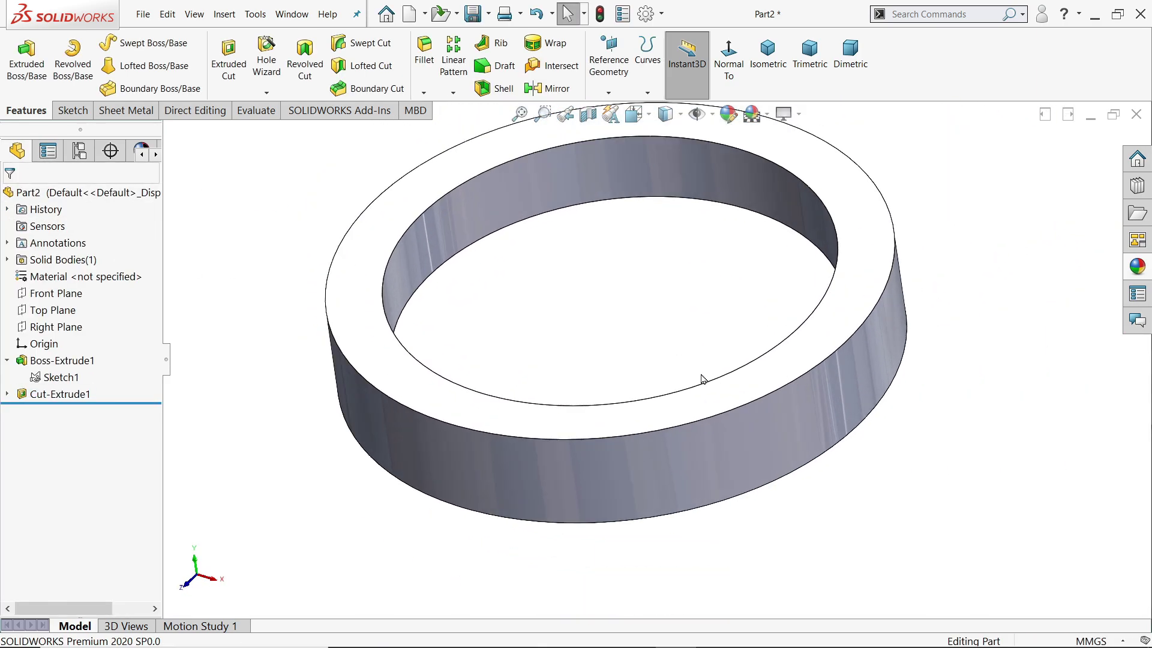
{"action": "mouse_move", "coordinate": [700, 378]}
{"action": "middle_mouse_down"}
{"action": "mouse_move", "coordinate": [672, 154]}
{"action": "mouse_move", "coordinate": [687, 360]}
{"action": "middle_mouse_up"}
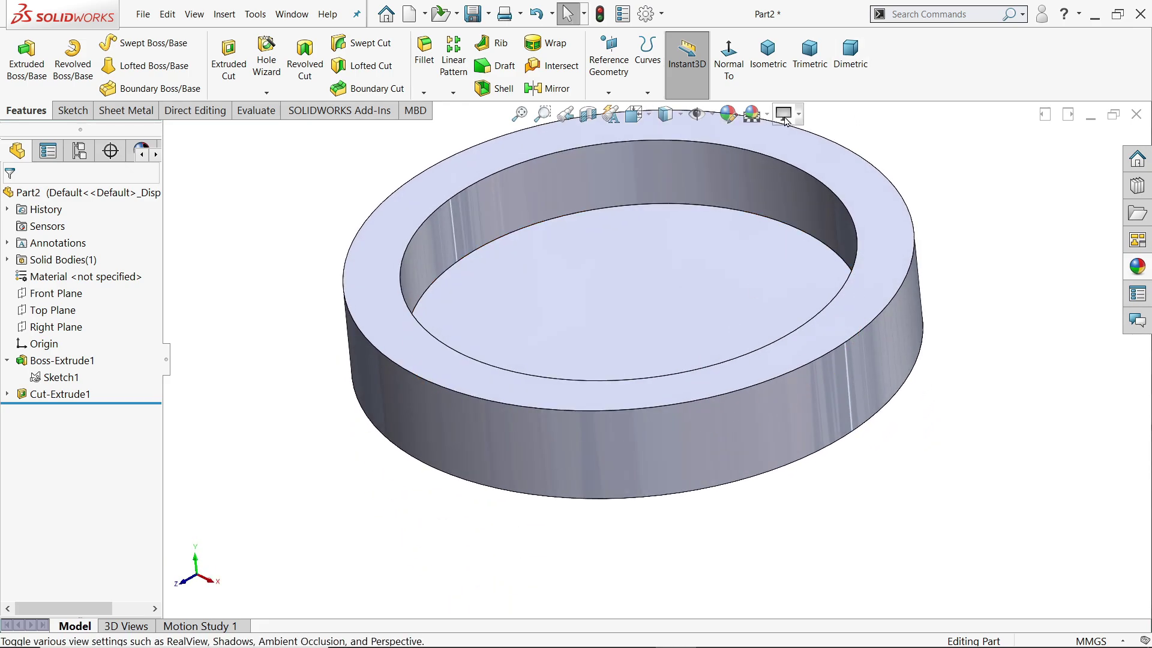
{"action": "left_click", "coordinate": [802, 116]}
{"action": "left_click", "coordinate": [797, 136]}
{"action": "mouse_move", "coordinate": [787, 265]}
{"action": "middle_mouse_down"}
{"action": "mouse_move", "coordinate": [740, 314]}
{"action": "mouse_move", "coordinate": [621, 317]}
{"action": "mouse_move", "coordinate": [604, 154]}
{"action": "mouse_move", "coordinate": [617, 334]}
{"action": "middle_mouse_up"}
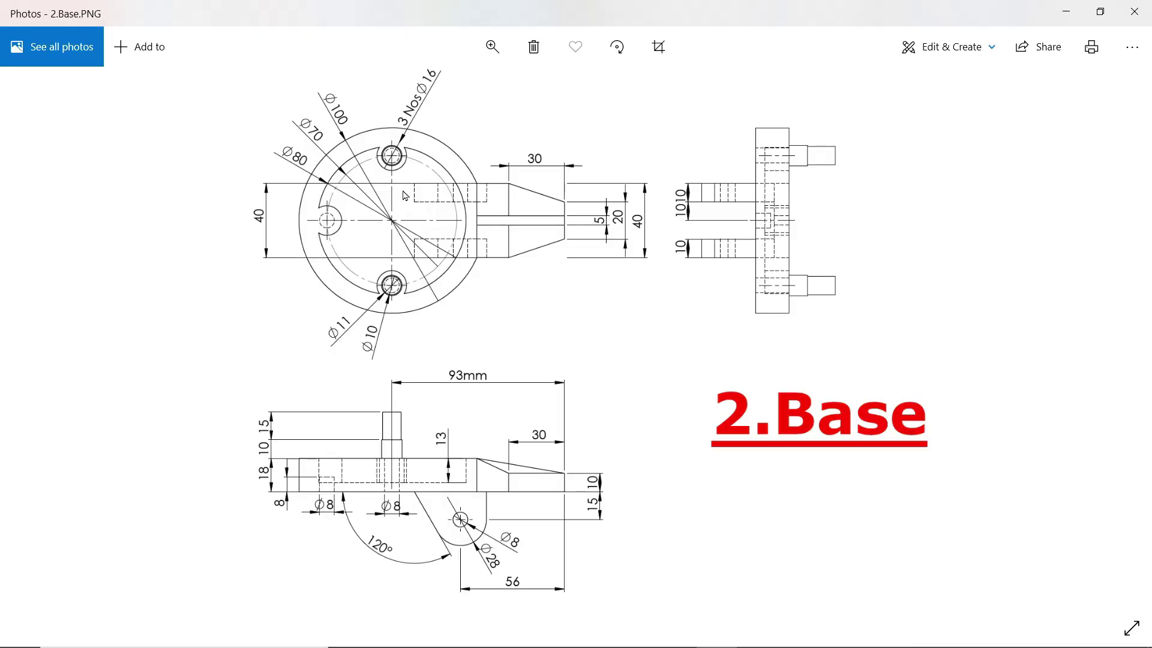
{"action": "left_click", "coordinate": [492, 46]}
{"action": "left_click_drag", "start_coordinate": [414, 90], "coordinate": [452, 90]}
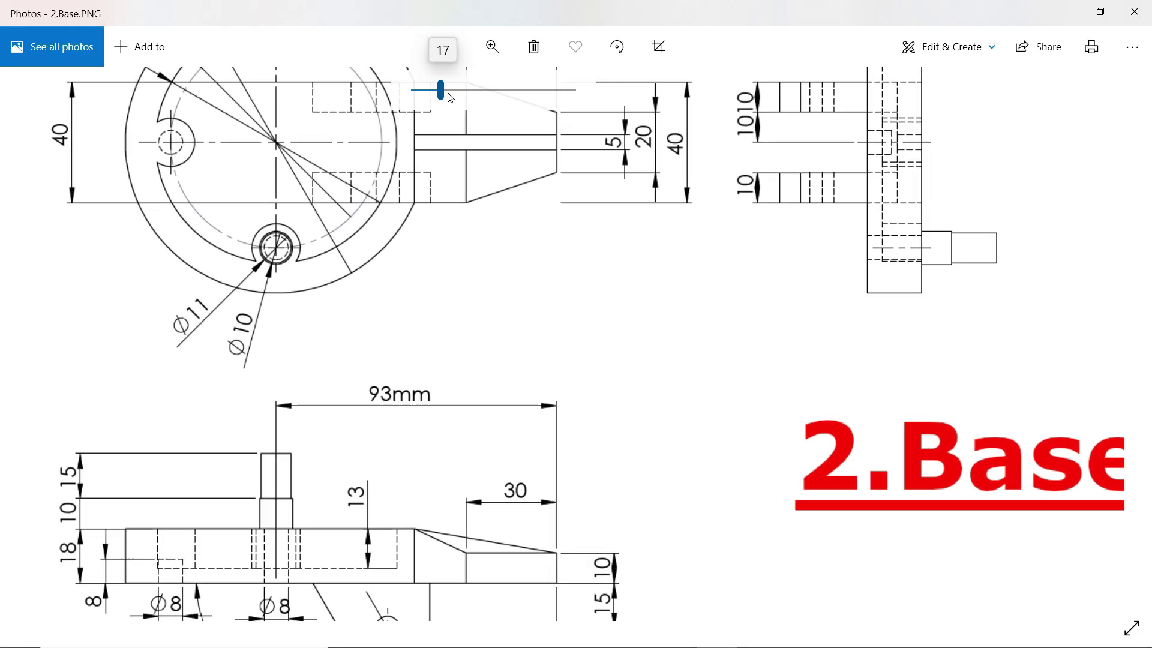
{"action": "left_click_drag", "start_coordinate": [371, 157], "coordinate": [524, 237]}
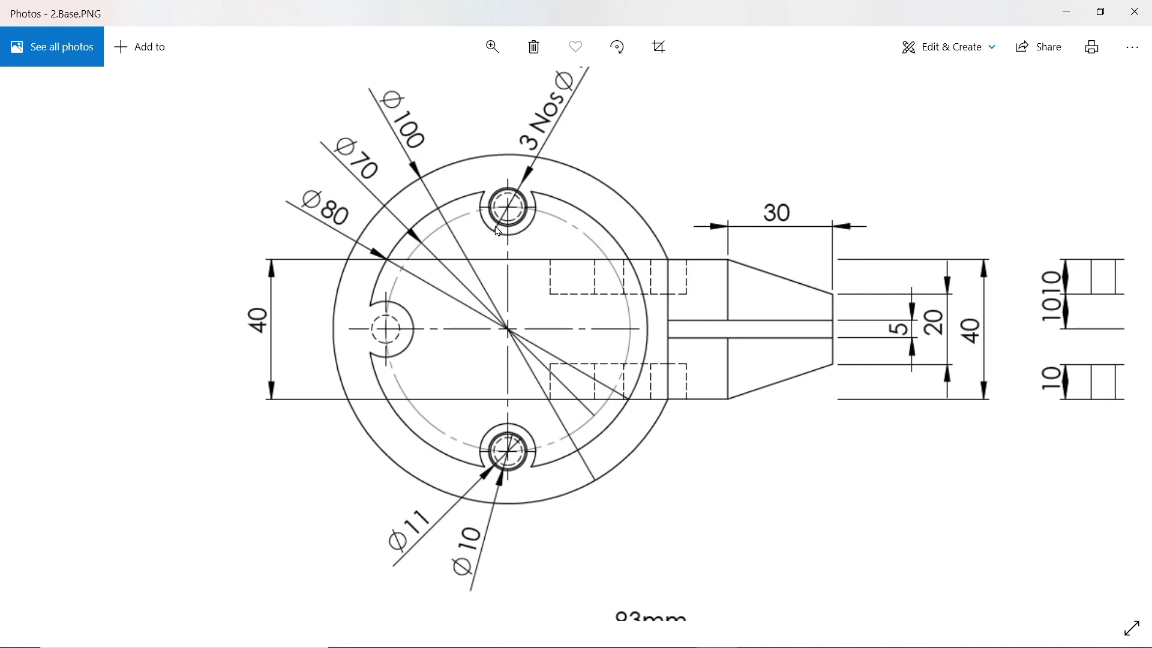
{"action": "left_click_drag", "start_coordinate": [543, 132], "coordinate": [535, 179]}
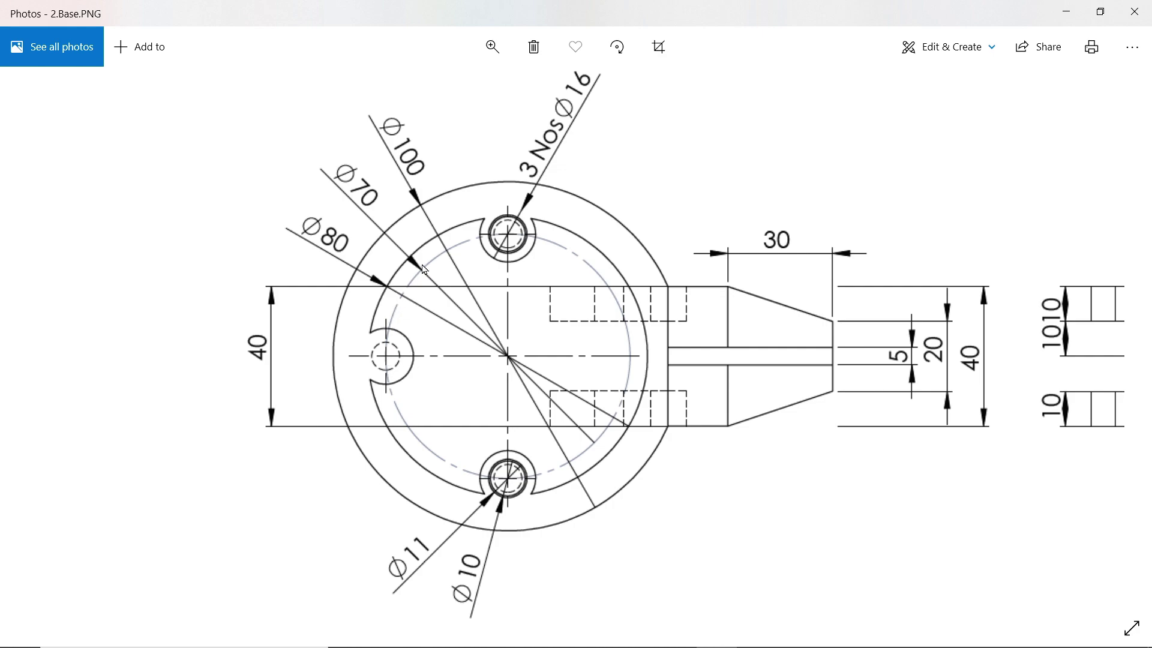
{"action": "scroll", "coordinate": [456, 301], "scroll_direction": "down", "scroll_amount": 2}
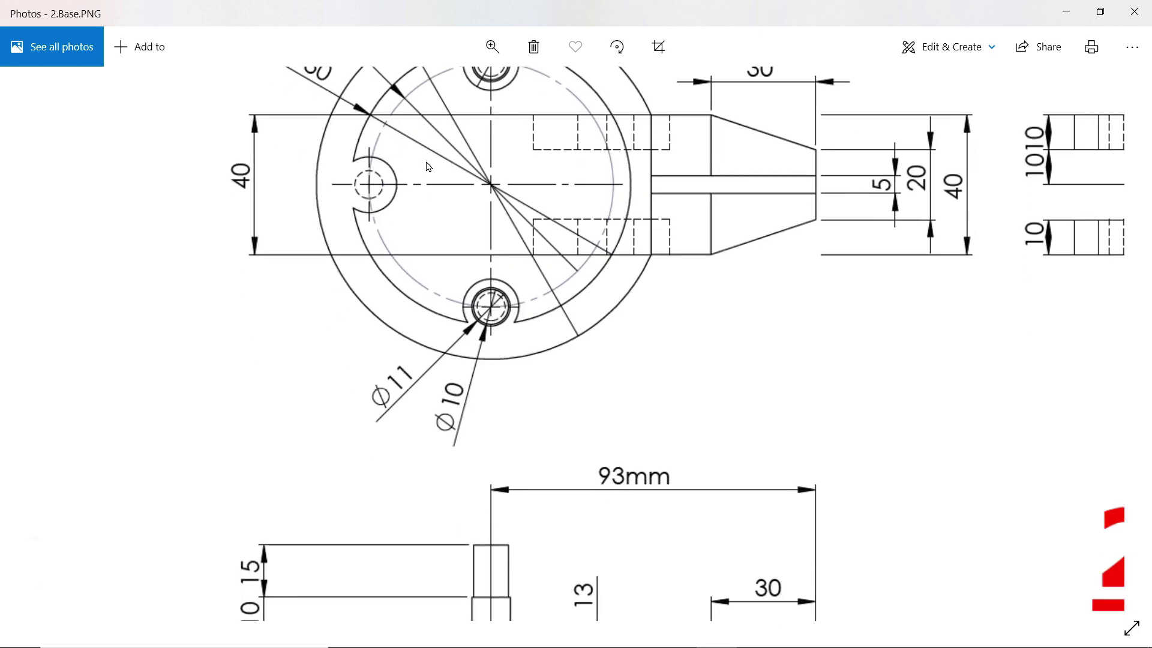
{"action": "scroll", "coordinate": [488, 417], "scroll_direction": "down", "scroll_amount": 2}
{"action": "scroll", "coordinate": [493, 408], "scroll_direction": "down", "scroll_amount": 2}
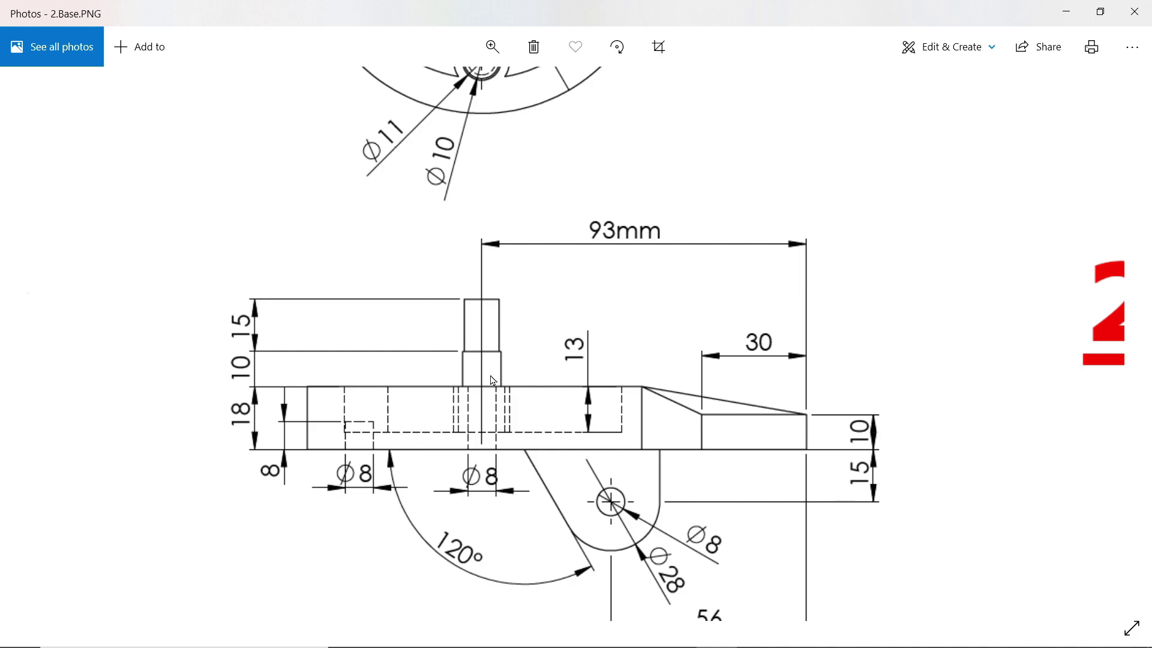
{"action": "scroll", "coordinate": [485, 332], "scroll_direction": "up", "scroll_amount": 3}
{"action": "scroll", "coordinate": [480, 420], "scroll_direction": "up", "scroll_amount": 2}
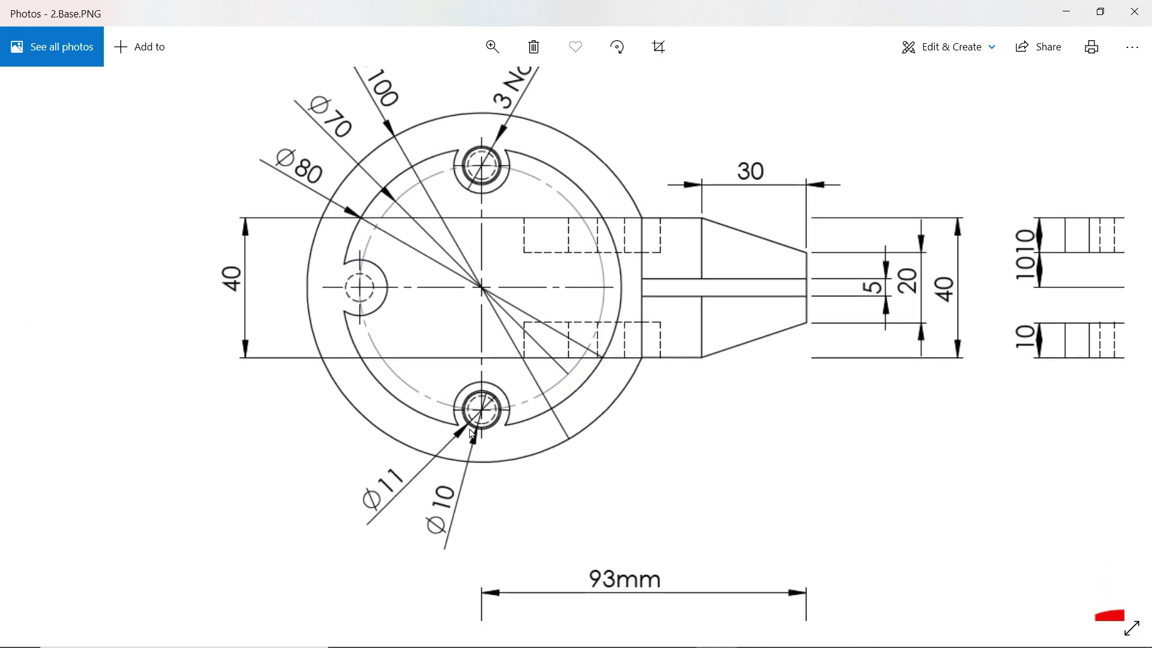
{"action": "scroll", "coordinate": [503, 459], "scroll_direction": "down", "scroll_amount": 5}
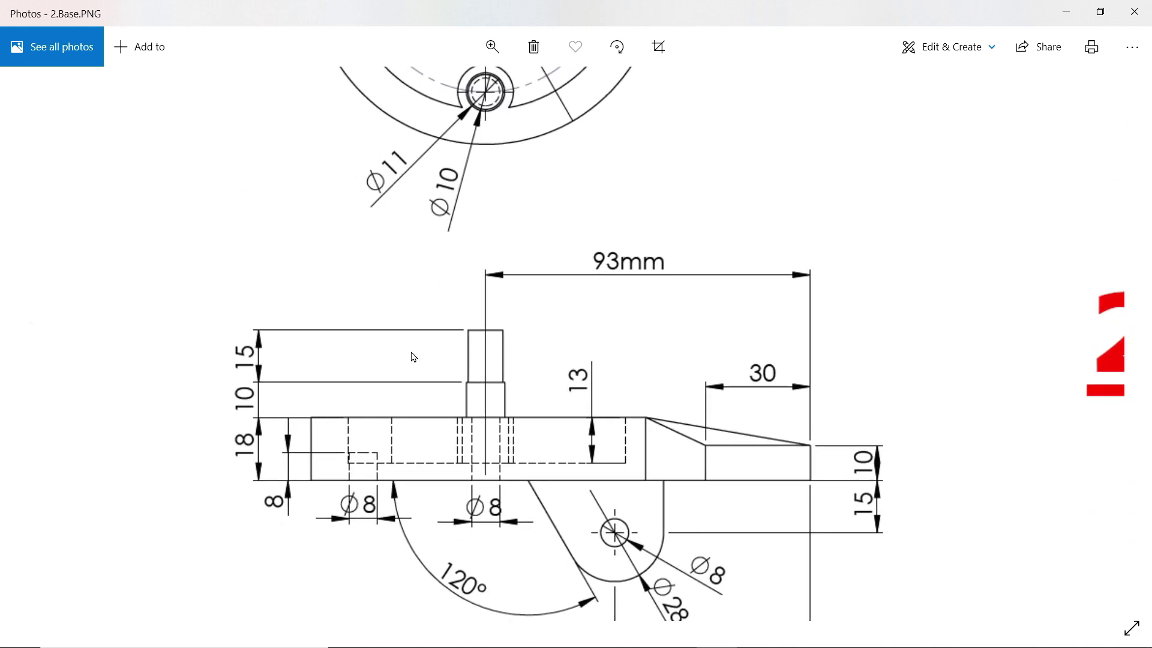
{"action": "scroll", "coordinate": [474, 225], "scroll_direction": "up", "scroll_amount": 1}
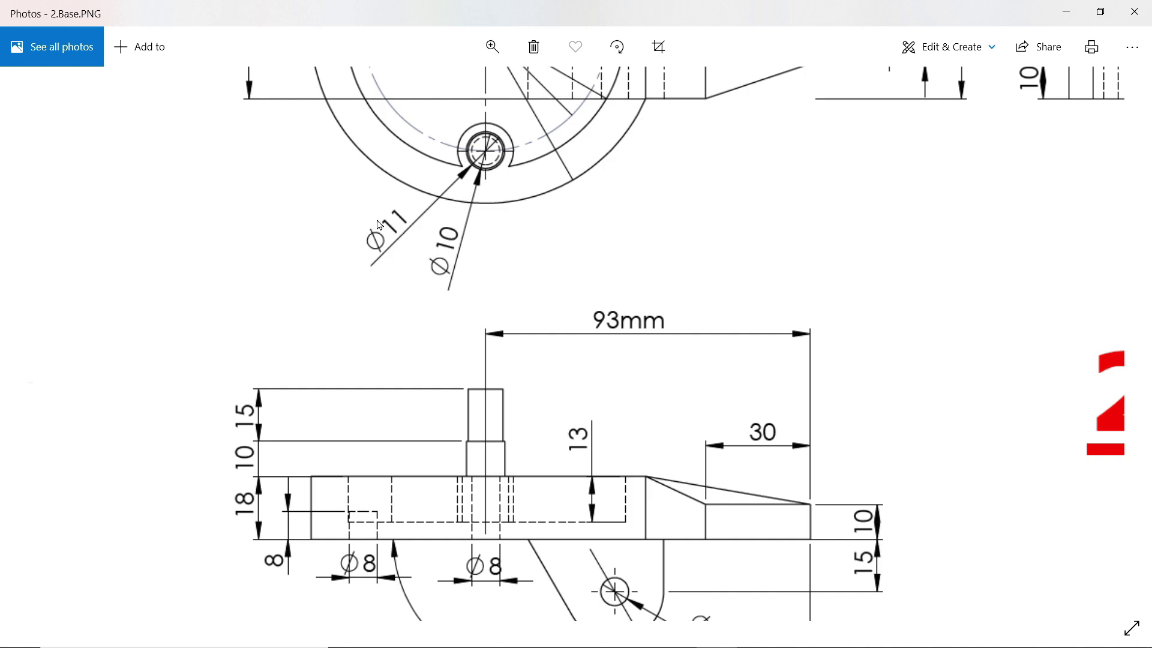
{"action": "scroll", "coordinate": [495, 249], "scroll_direction": "up", "scroll_amount": 4}
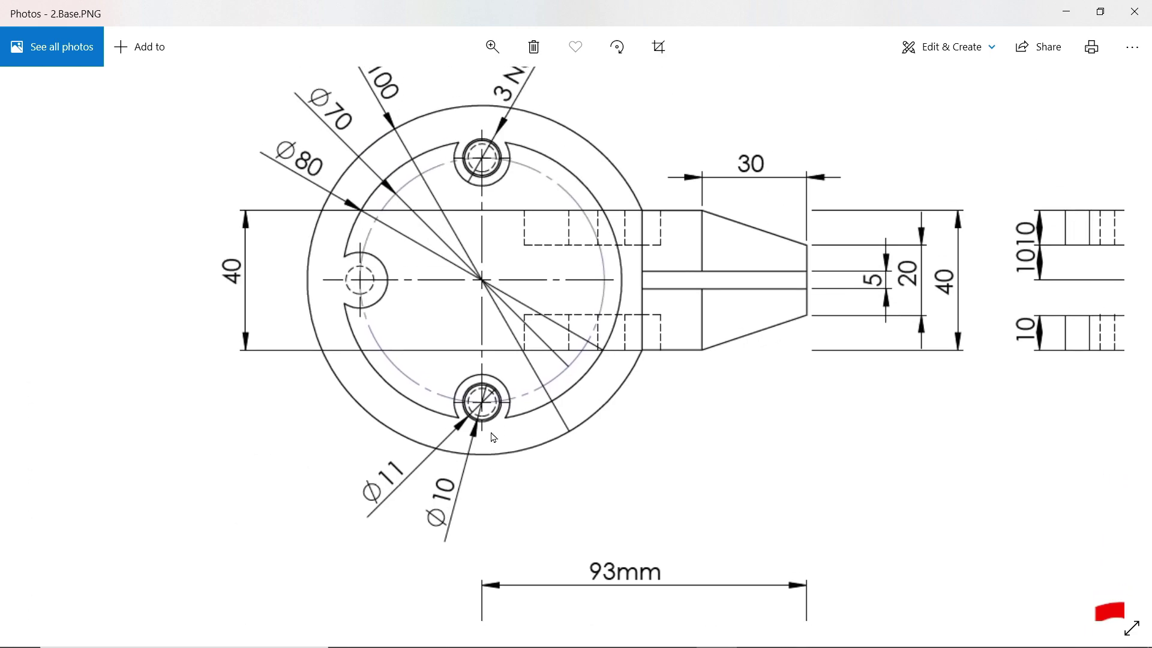
{"action": "scroll", "coordinate": [491, 210], "scroll_direction": "down", "scroll_amount": 4}
{"action": "scroll", "coordinate": [485, 240], "scroll_direction": "down", "scroll_amount": 1}
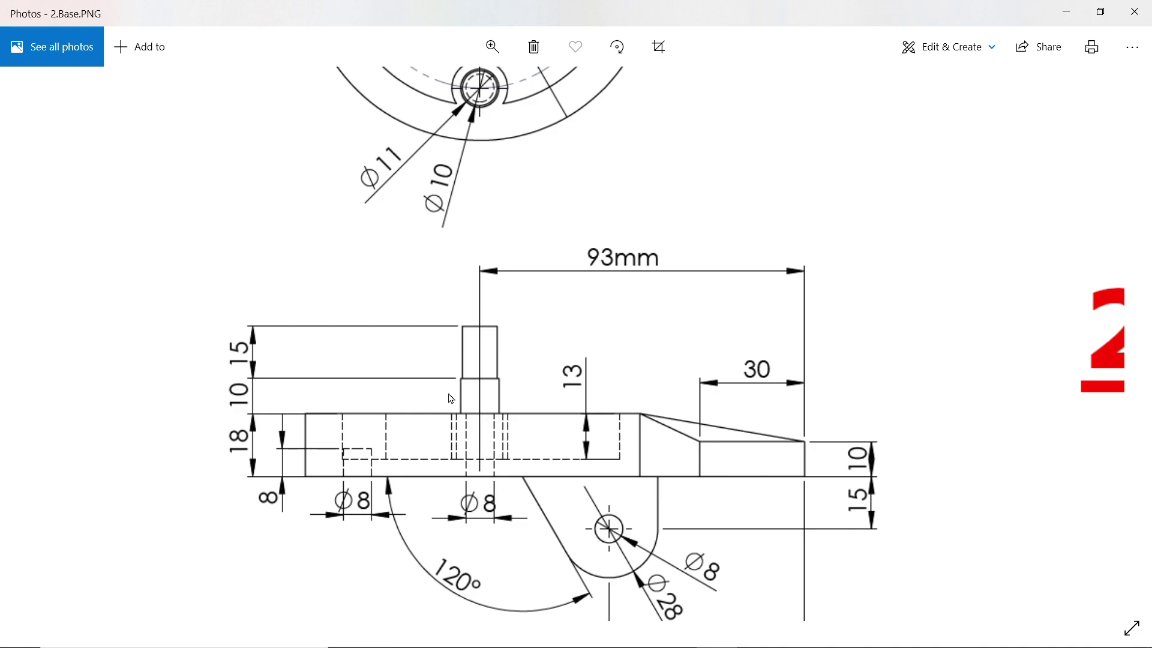
{"action": "scroll", "coordinate": [451, 398], "scroll_direction": "up", "scroll_amount": 2}
Start a sketch on the ring's top face and draw a Ø70 circle at the origin
{"action": "left_click", "coordinate": [1066, 11]}
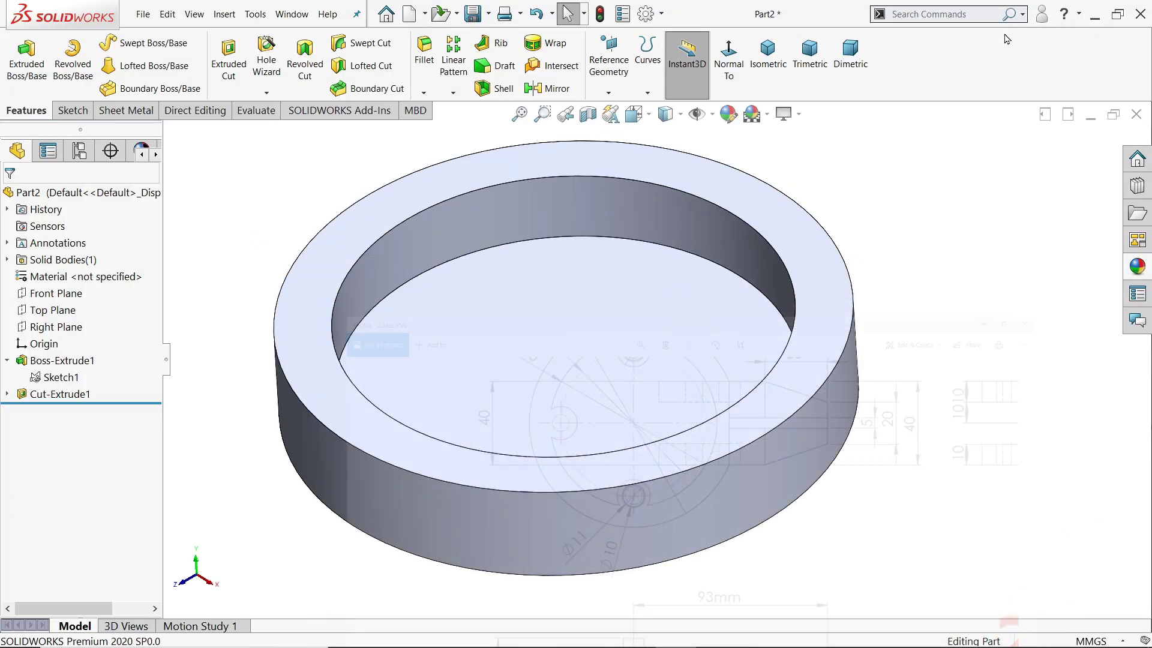
{"action": "left_click", "coordinate": [825, 288]}
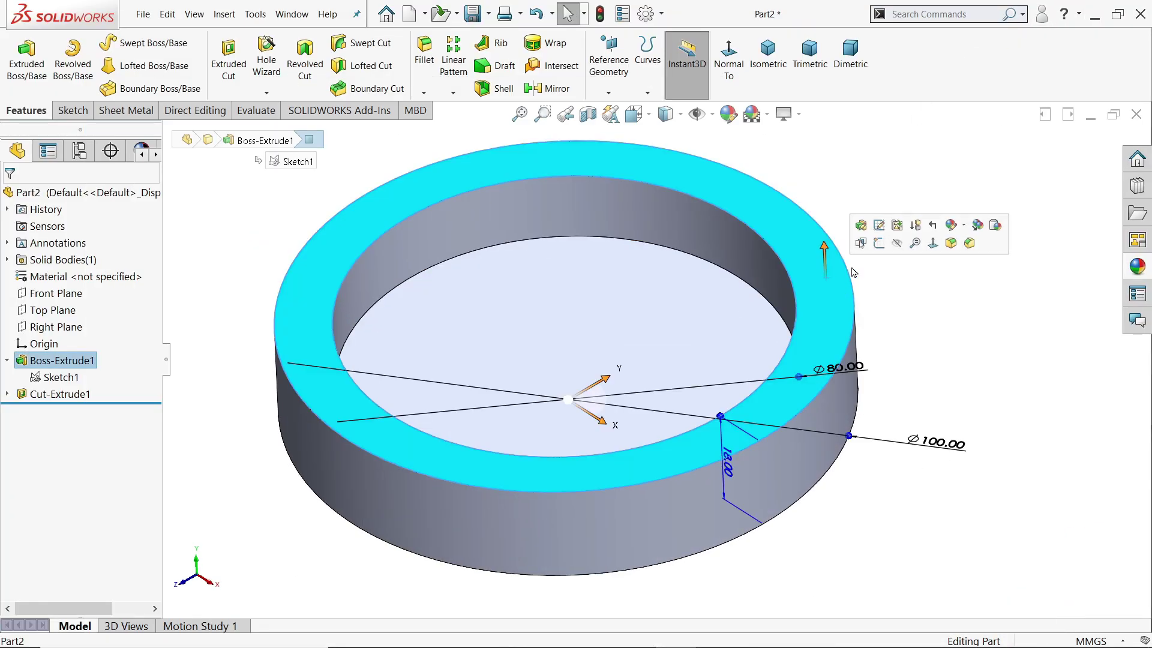
{"action": "left_click", "coordinate": [860, 244]}
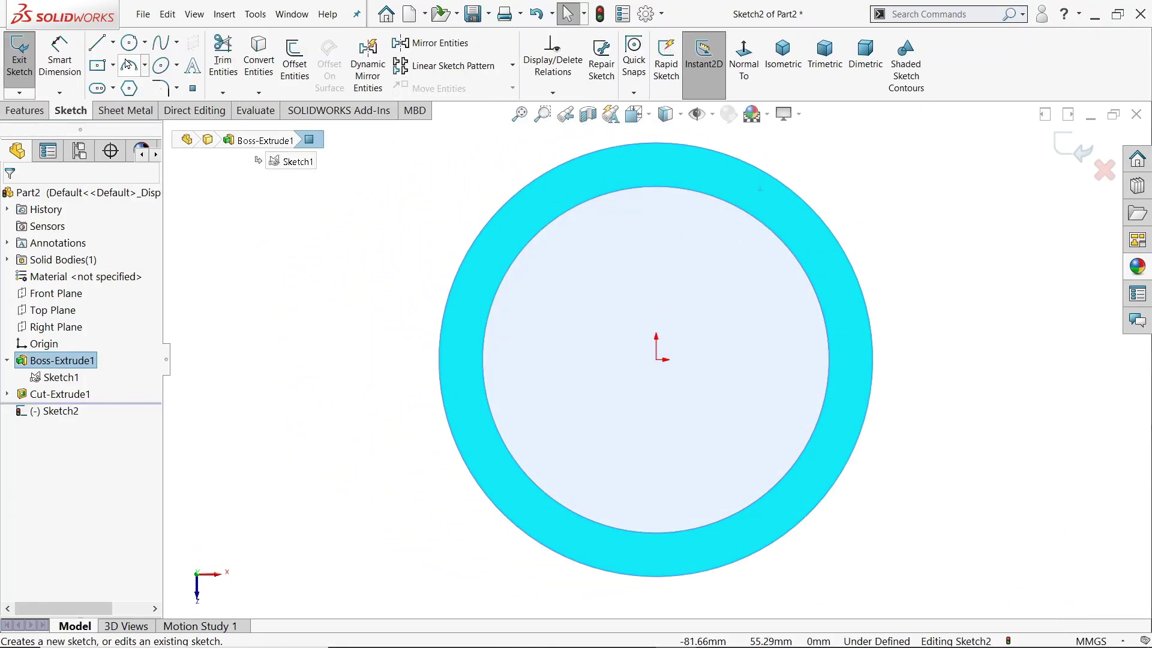
{"action": "left_click", "coordinate": [145, 42]}
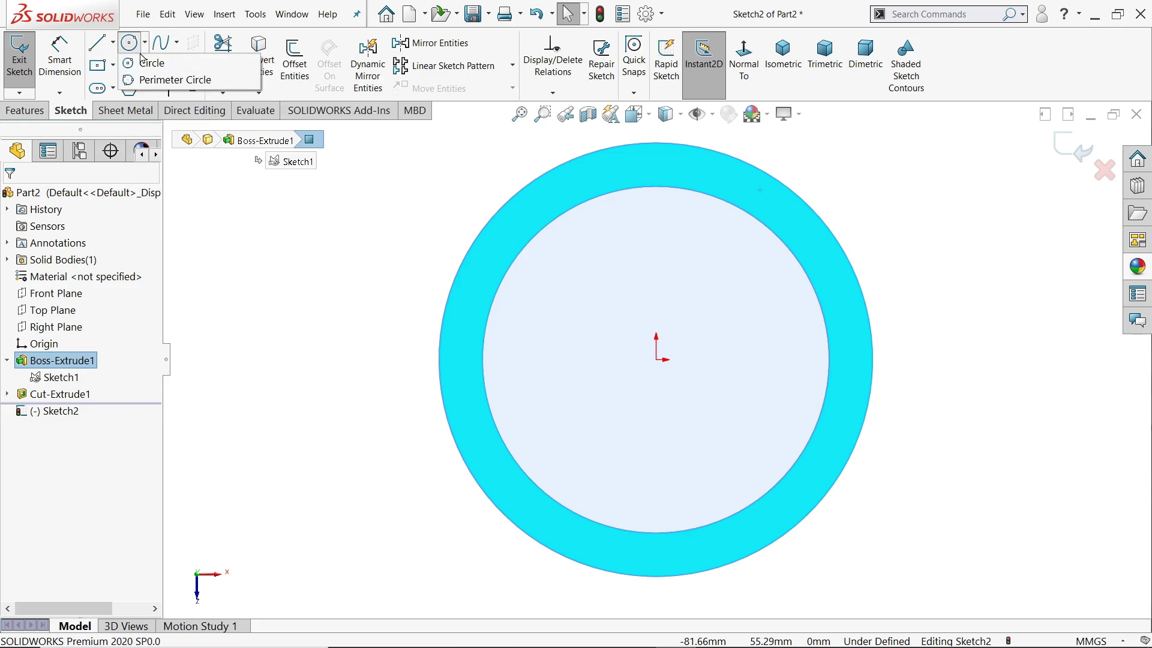
{"action": "left_click", "coordinate": [144, 63]}
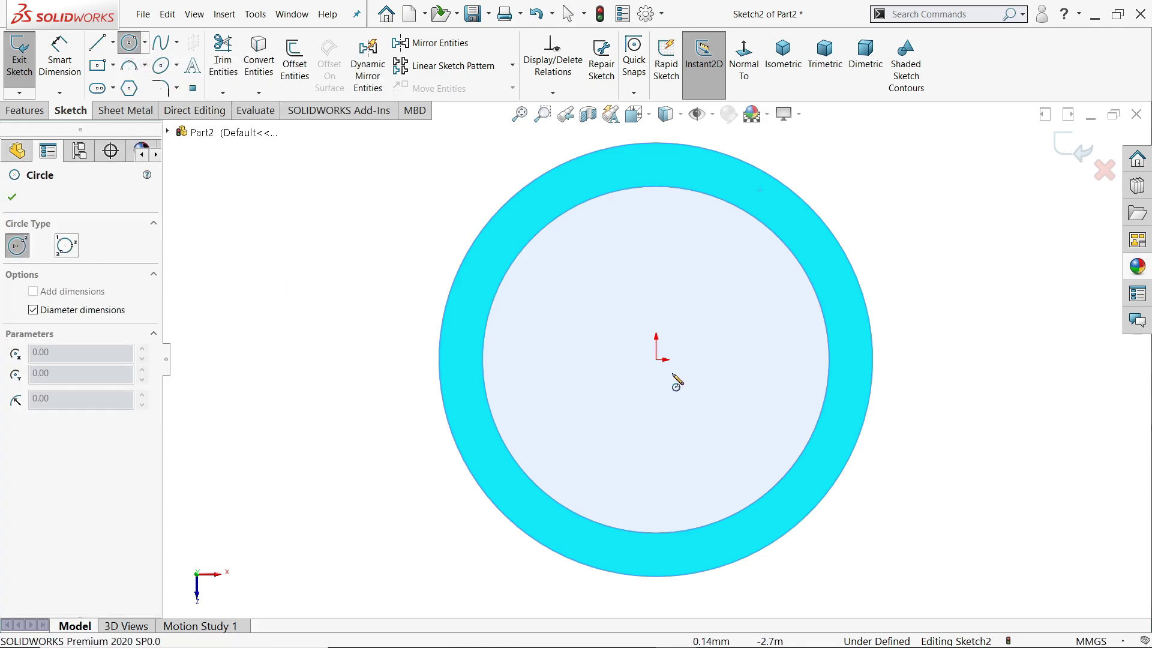
{"action": "left_click", "coordinate": [658, 361]}
{"action": "type", "text": "70"}
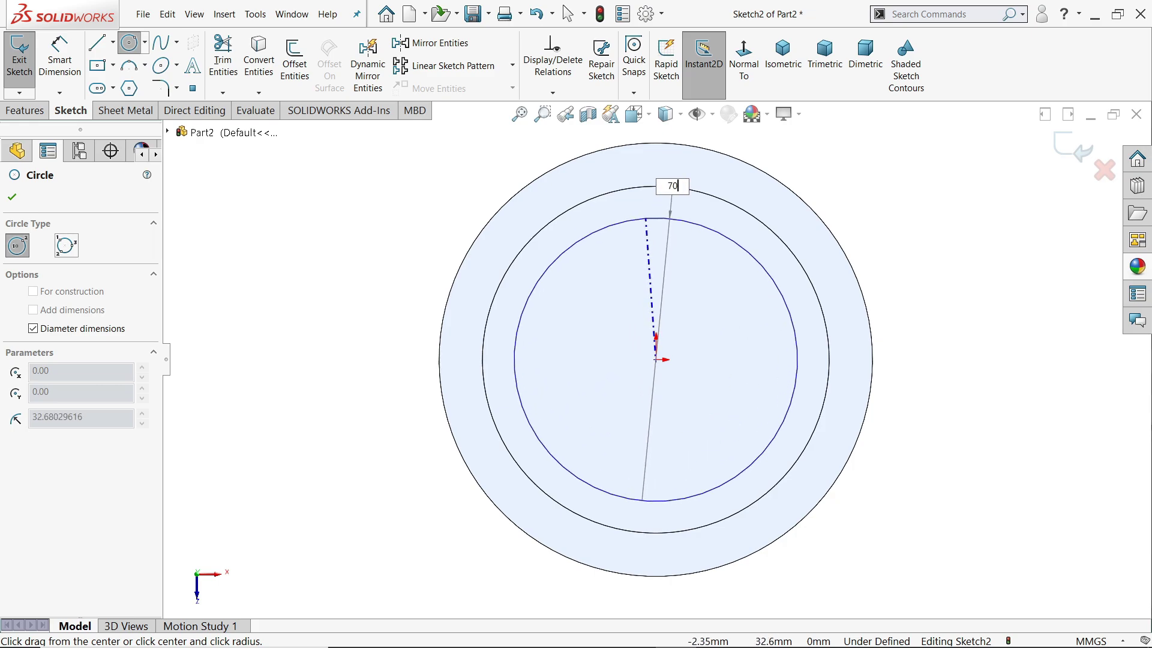
{"action": "key", "text": "Return"}
Make the Ø70 circle construction geometry and begin a circular sketch pattern
{"action": "left_click", "coordinate": [71, 455]}
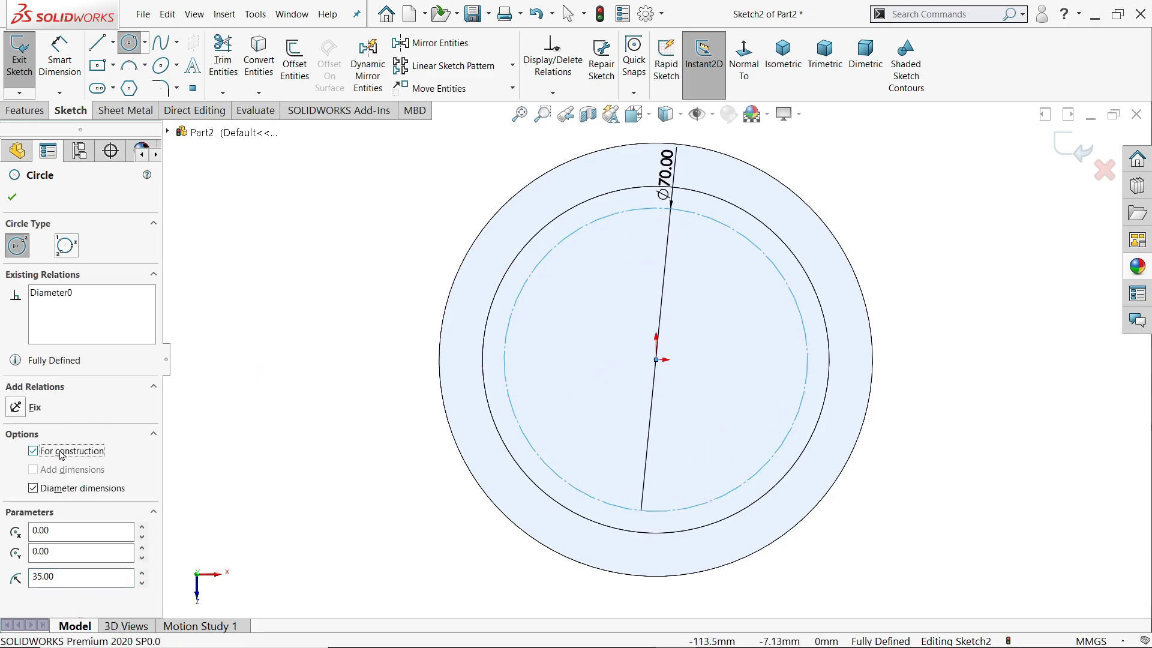
{"action": "left_click", "coordinate": [12, 197]}
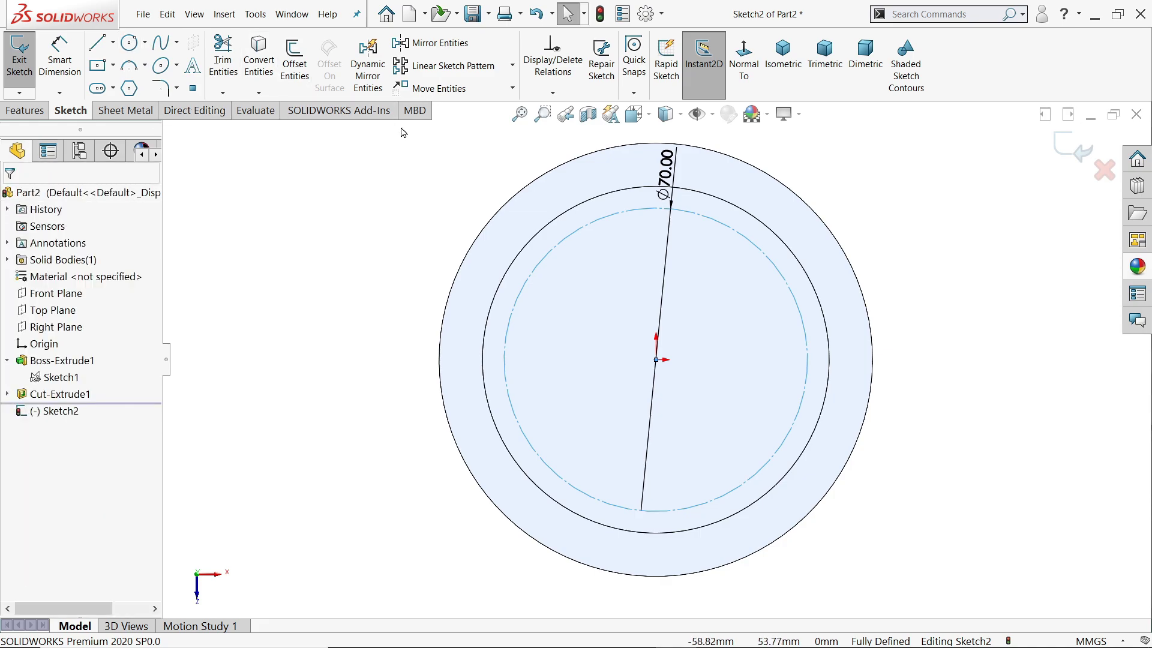
{"action": "left_click", "coordinate": [513, 65]}
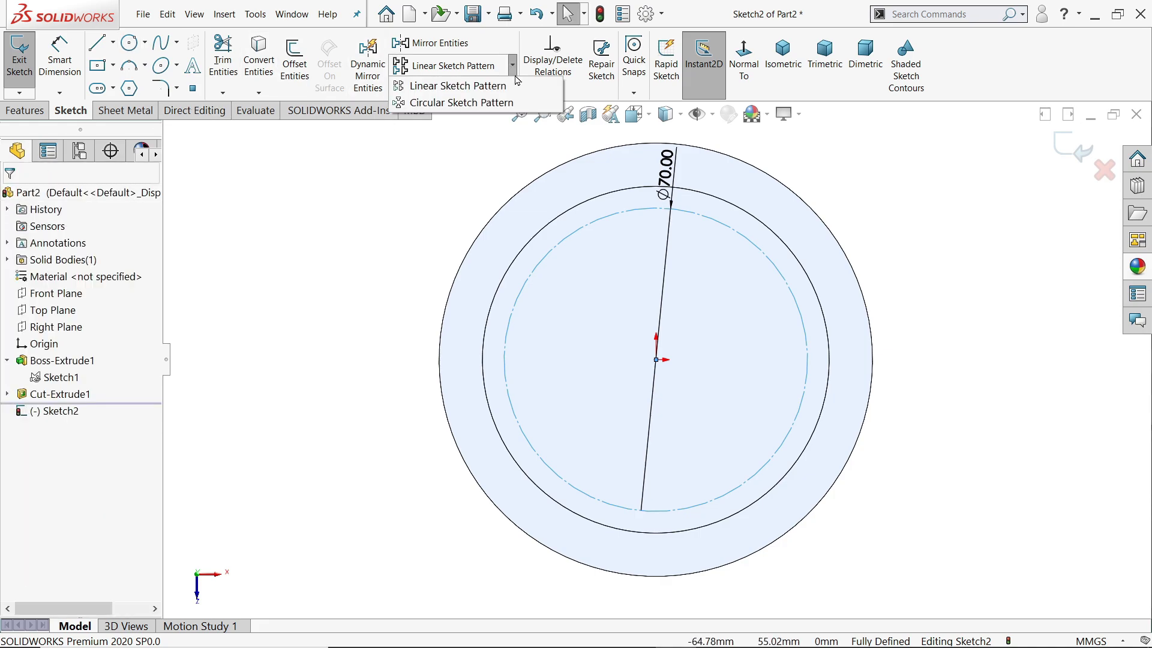
{"action": "left_click", "coordinate": [500, 104]}
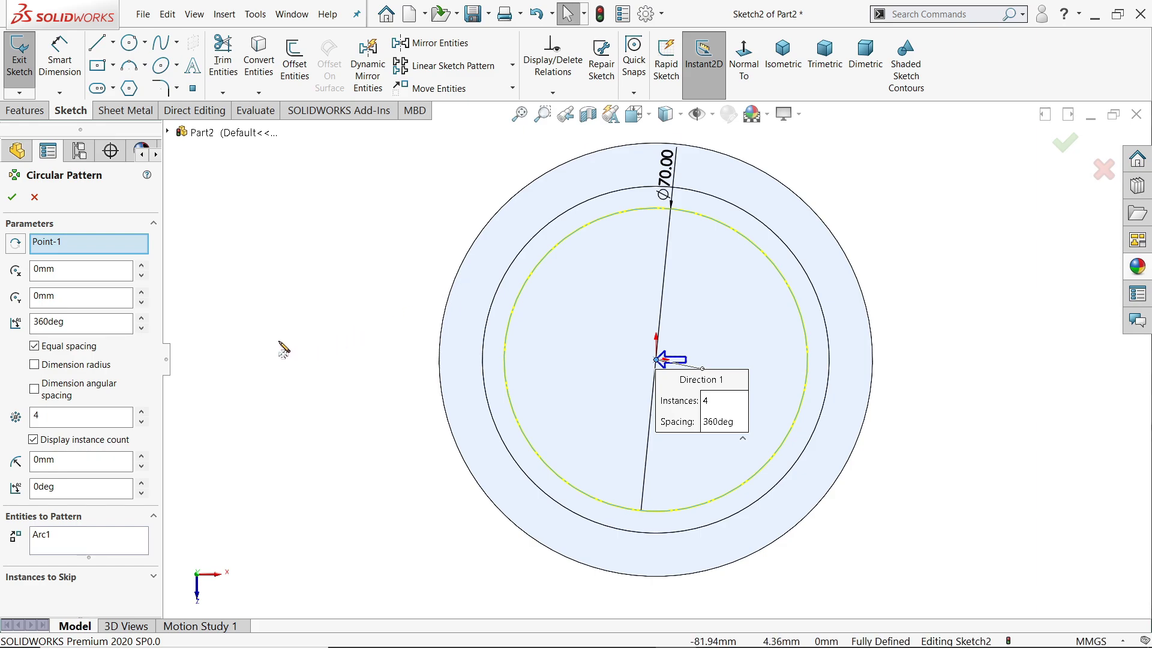
Draw a Ø16 circle centred on the top of the Ø70 construction circle
{"action": "left_click", "coordinate": [35, 198]}
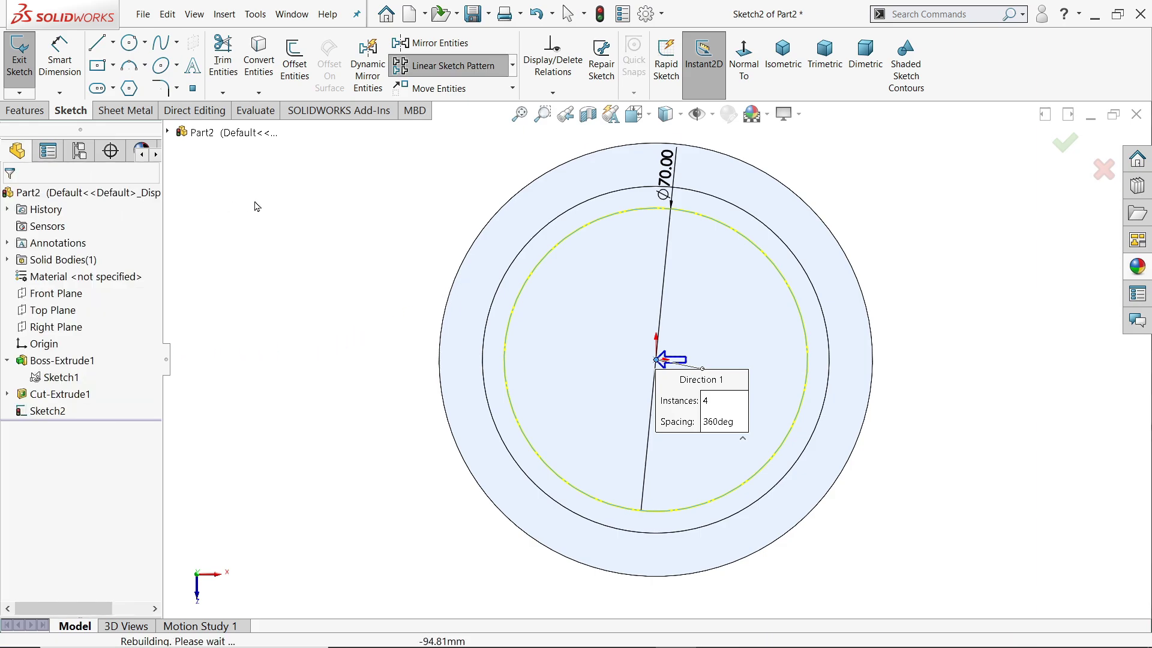
{"action": "left_click", "coordinate": [133, 44]}
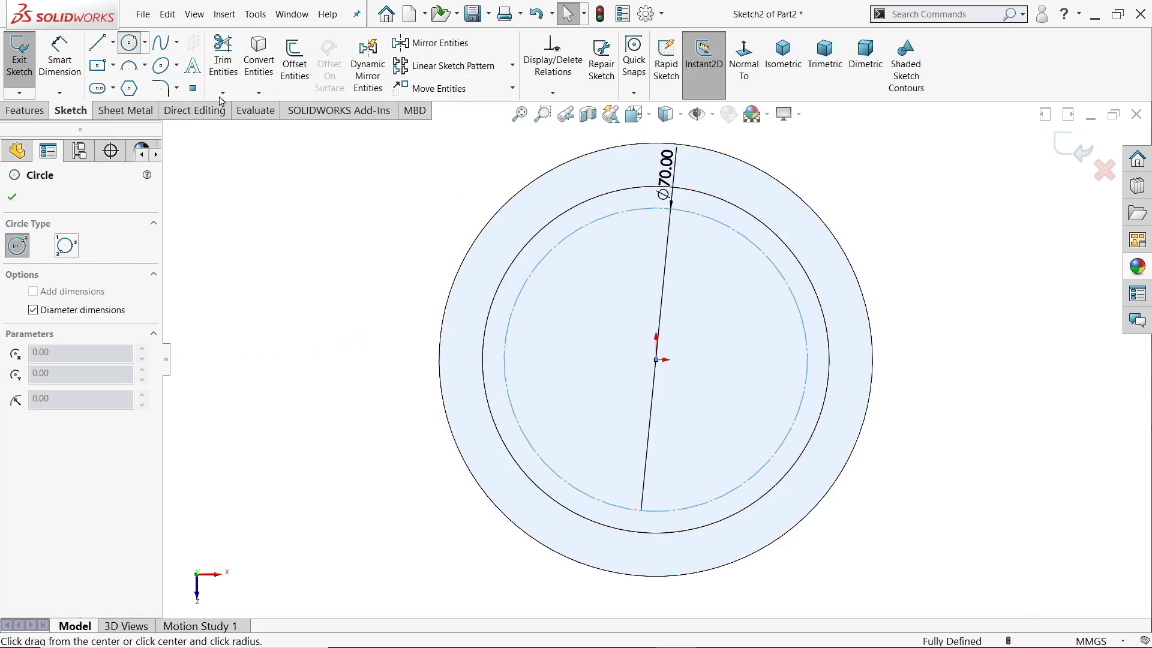
{"action": "left_click", "coordinate": [656, 209]}
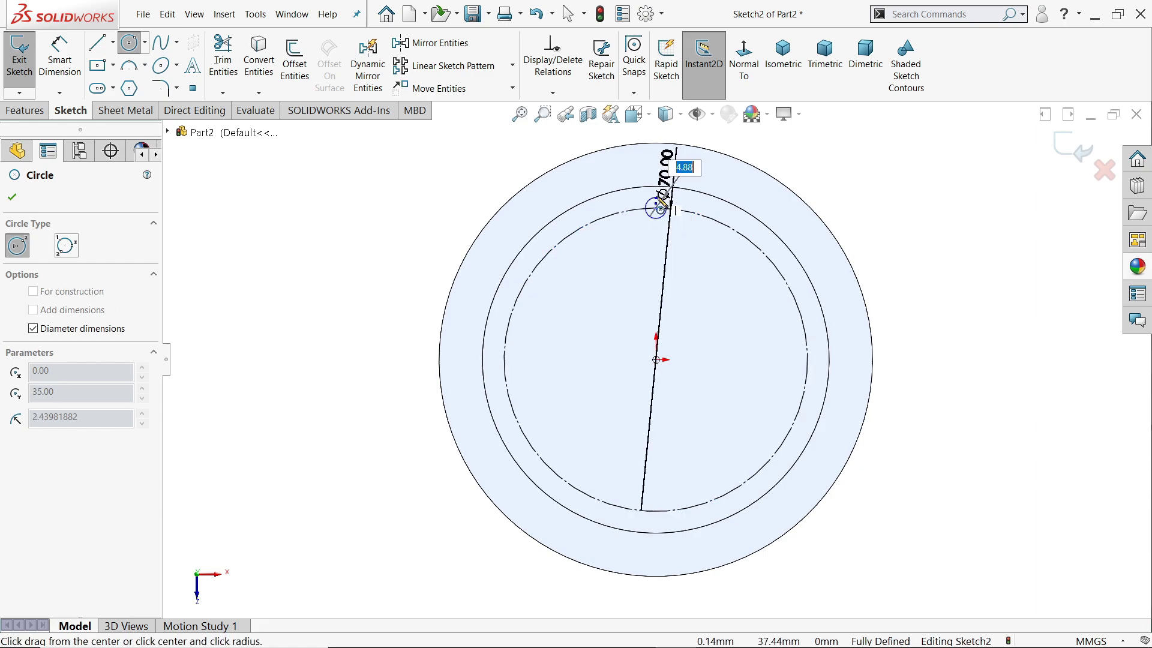
{"action": "type", "text": "6"}
{"action": "key", "text": "Return"}
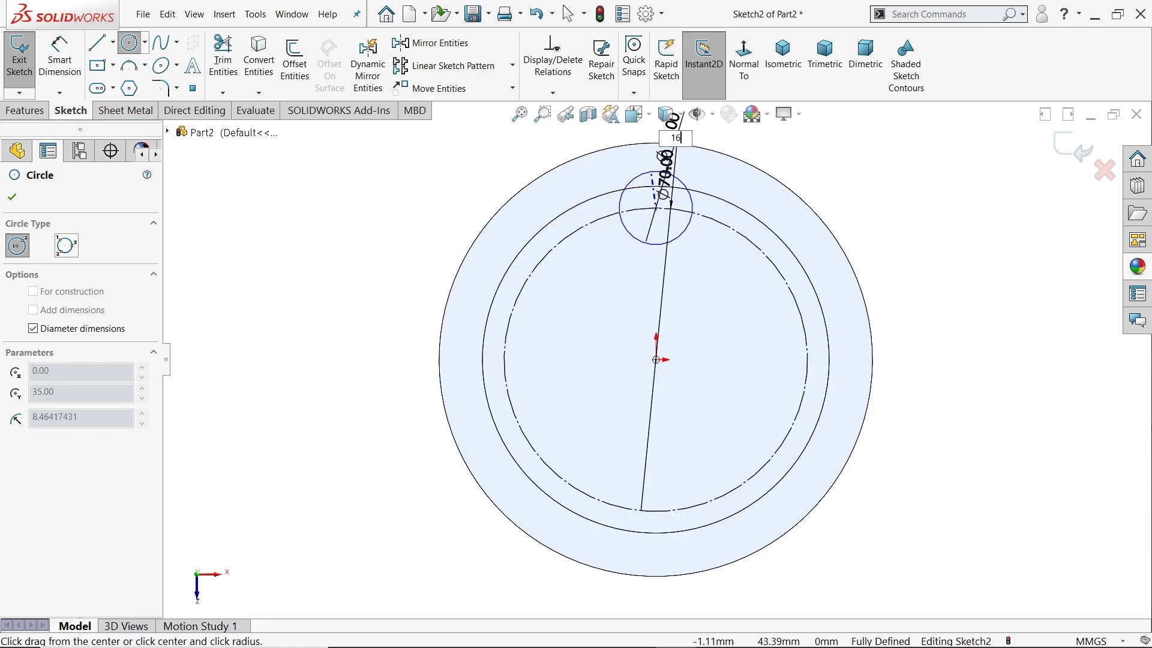
Circular-pattern the Ø16 circle in four instances, skipping the right-hand one
{"action": "left_click", "coordinate": [512, 65]}
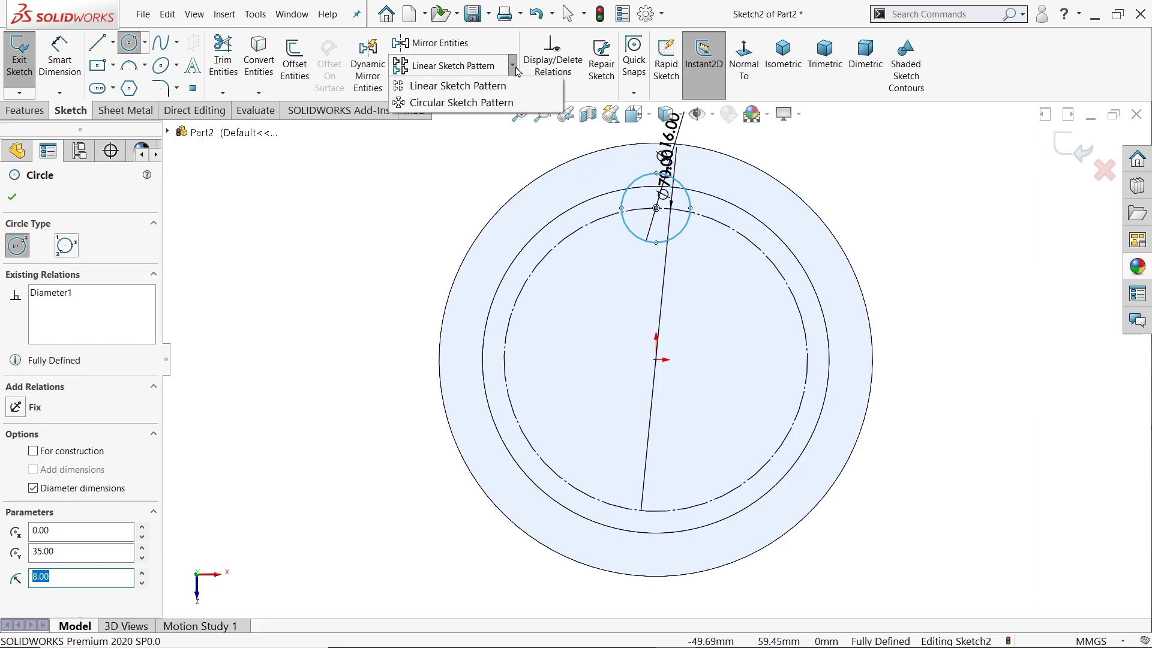
{"action": "left_click", "coordinate": [456, 104]}
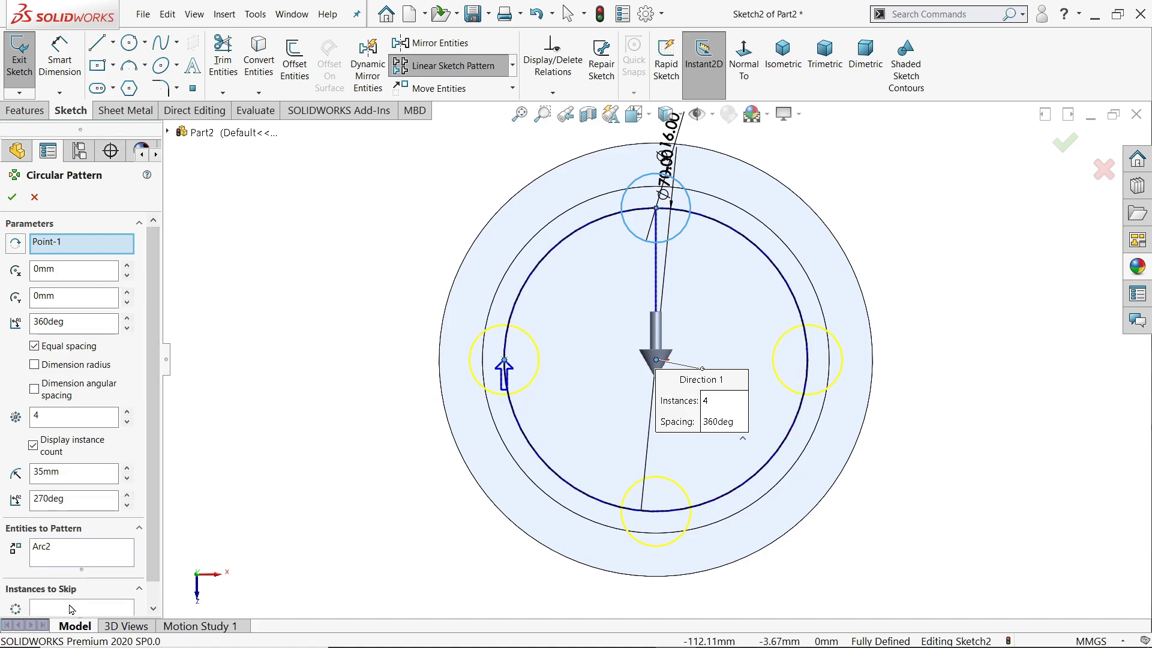
{"action": "left_click", "coordinate": [154, 579]}
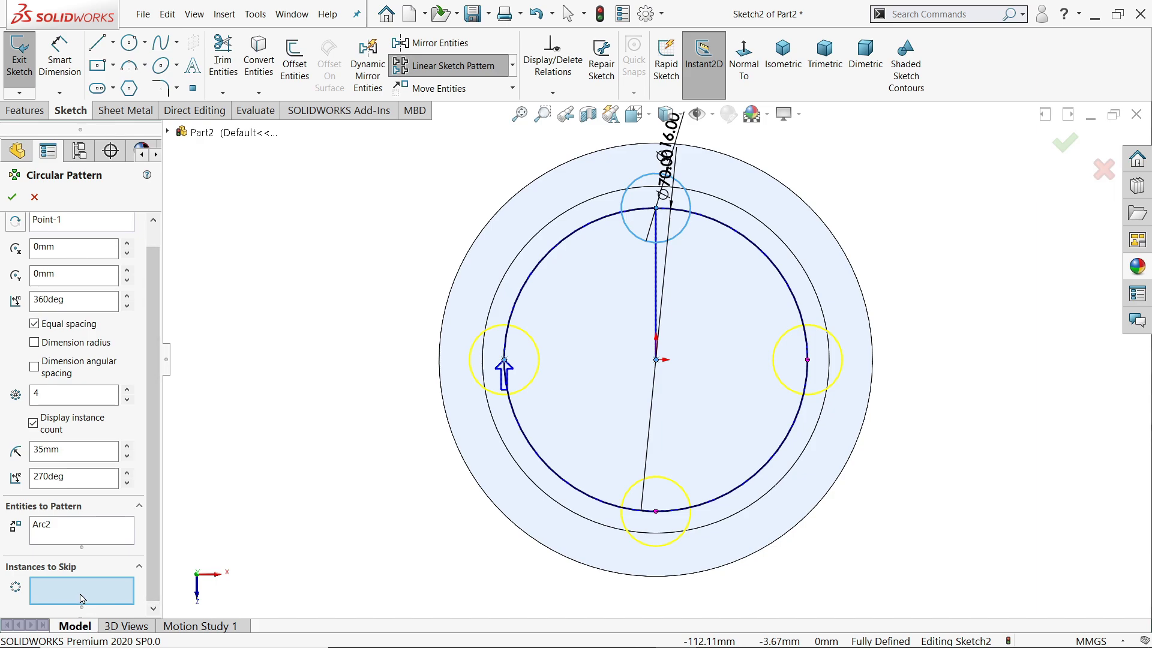
{"action": "left_click", "coordinate": [807, 360]}
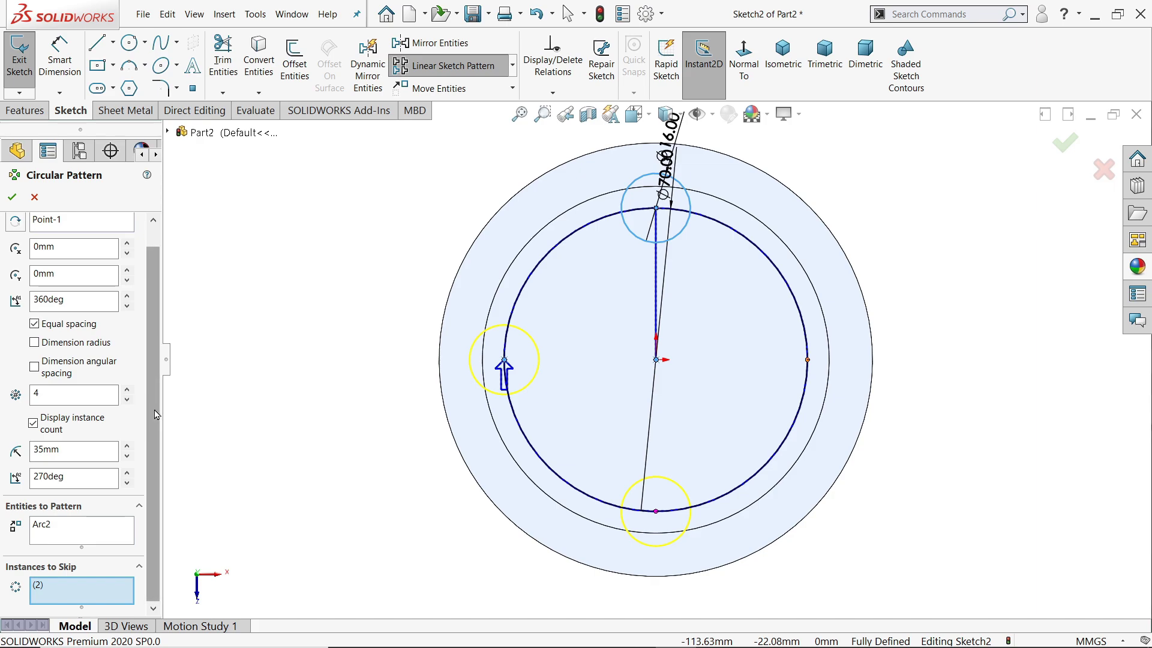
{"action": "left_click_drag", "start_coordinate": [156, 414], "coordinate": [163, 364]}
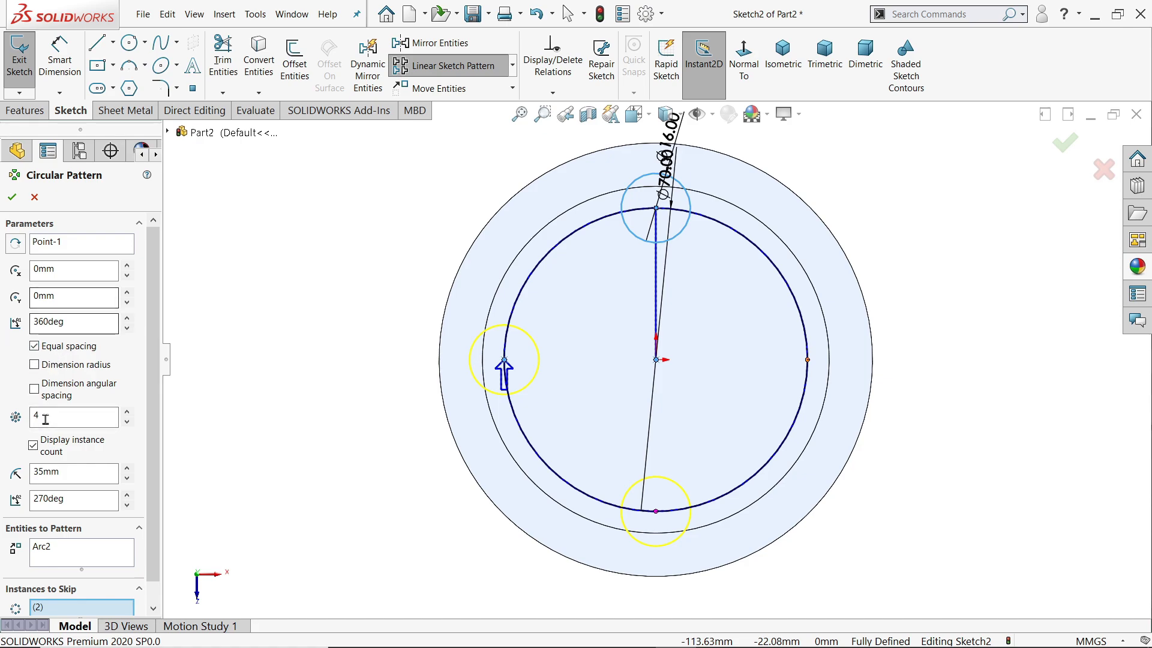
{"action": "left_click", "coordinate": [12, 196]}
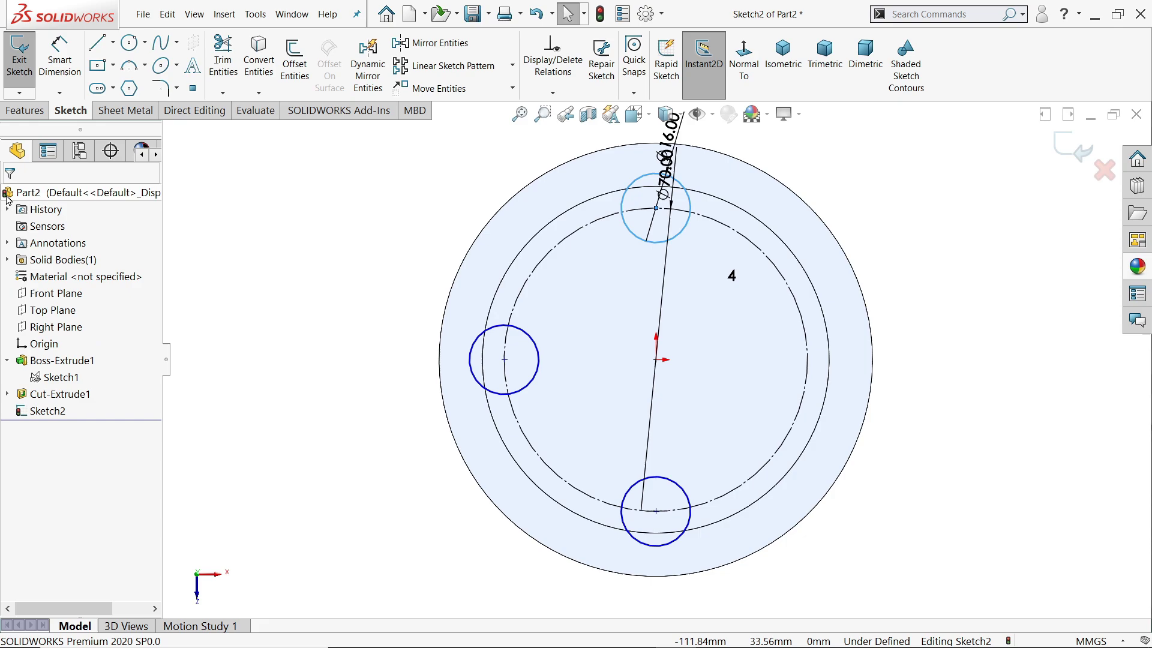
Move the Ø16 and Ø70 dimensions clear and add a driven Ø16 dimension to the left circle
{"action": "left_click", "coordinate": [328, 294]}
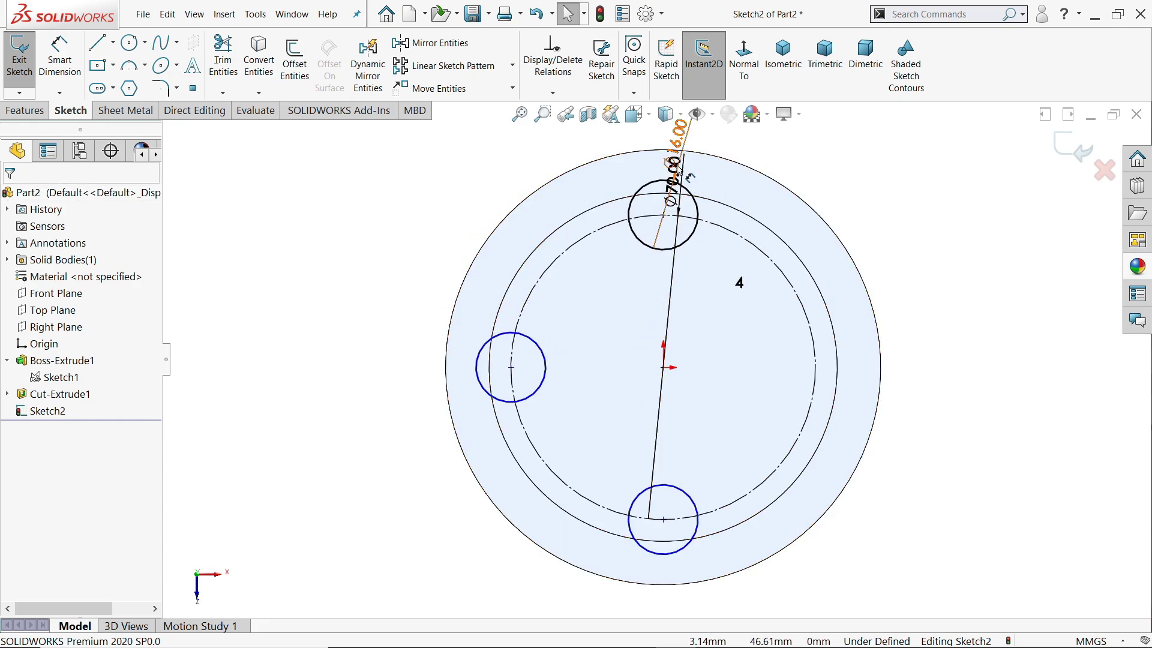
{"action": "left_click_drag", "start_coordinate": [689, 178], "coordinate": [750, 144]}
{"action": "mouse_move", "coordinate": [675, 174]}
{"action": "left_mouse_down"}
{"action": "mouse_move", "coordinate": [848, 214]}
{"action": "mouse_move", "coordinate": [927, 205]}
{"action": "left_mouse_up"}
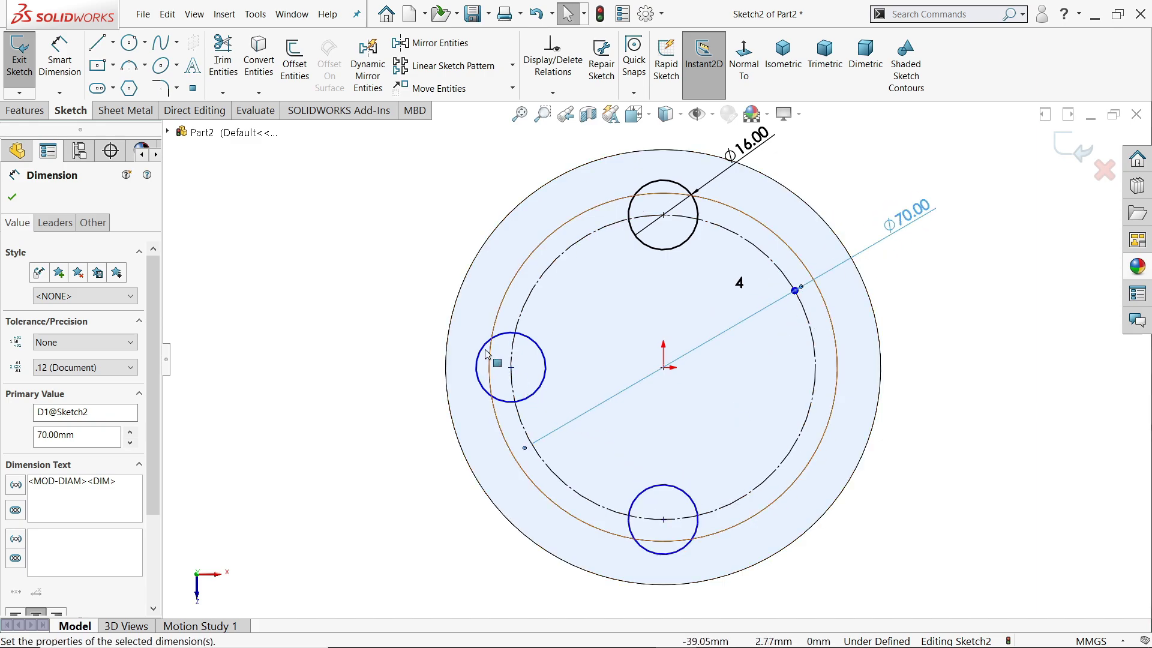
{"action": "key", "text": "d"}
{"action": "left_click", "coordinate": [486, 395]}
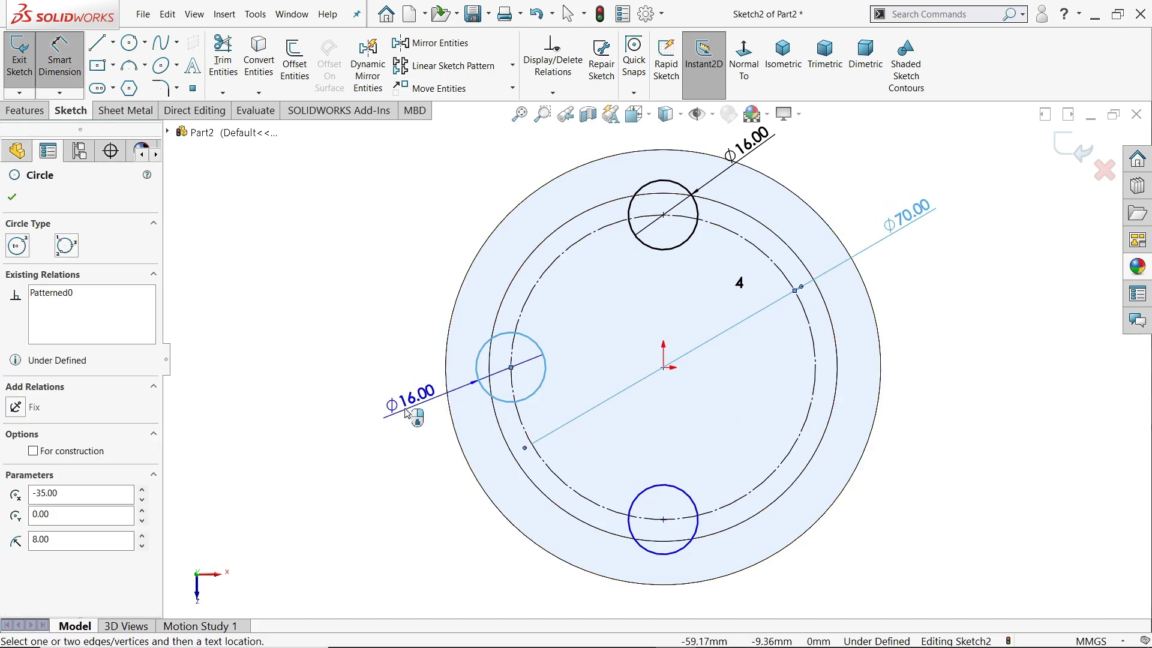
{"action": "left_click", "coordinate": [408, 414]}
{"action": "left_click", "coordinate": [641, 216]}
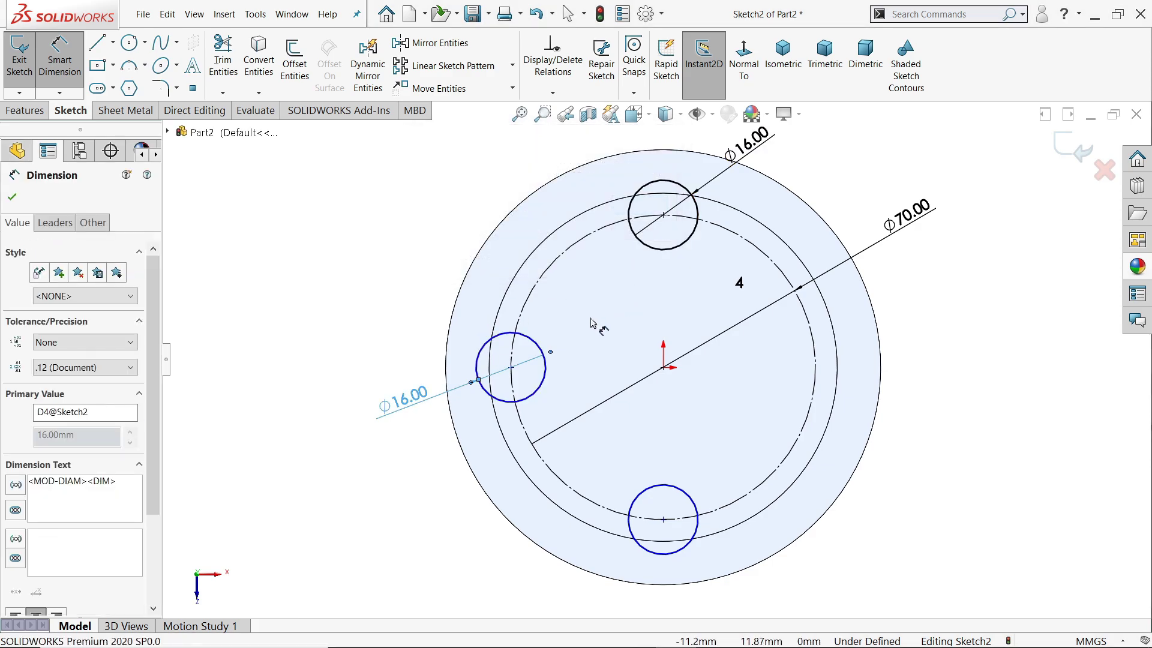
{"action": "left_click", "coordinate": [412, 234]}
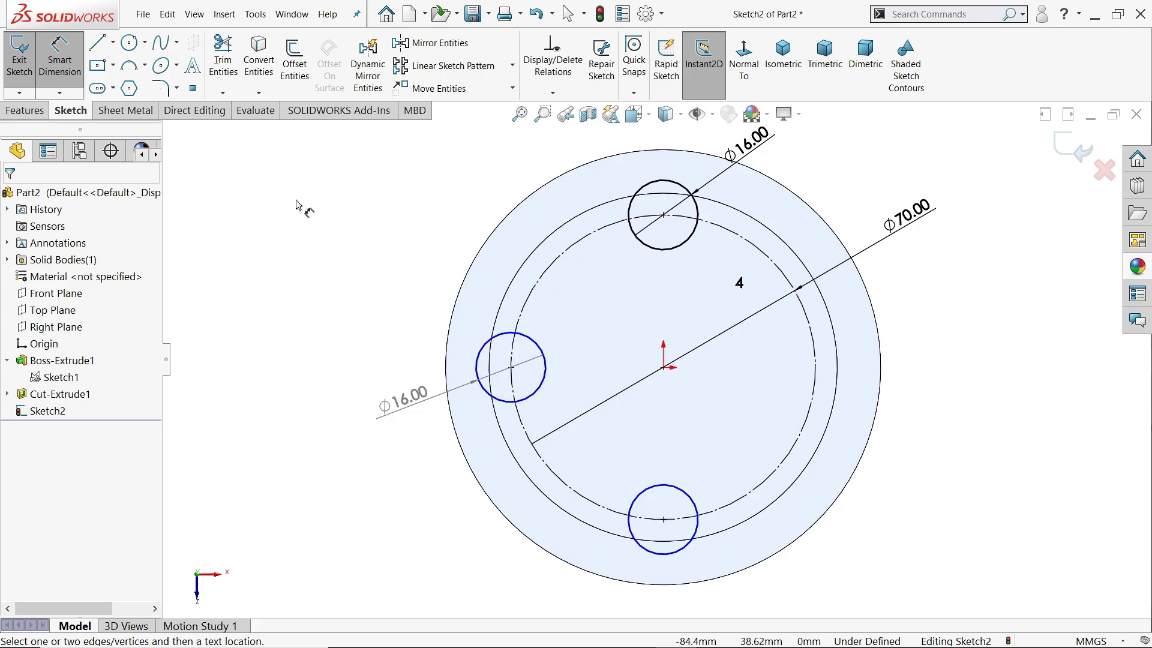
{"action": "key", "text": "Escape"}
Align the top and bottom centres vertically and the left centre horizontally with the origin
{"action": "left_click", "coordinate": [663, 216]}
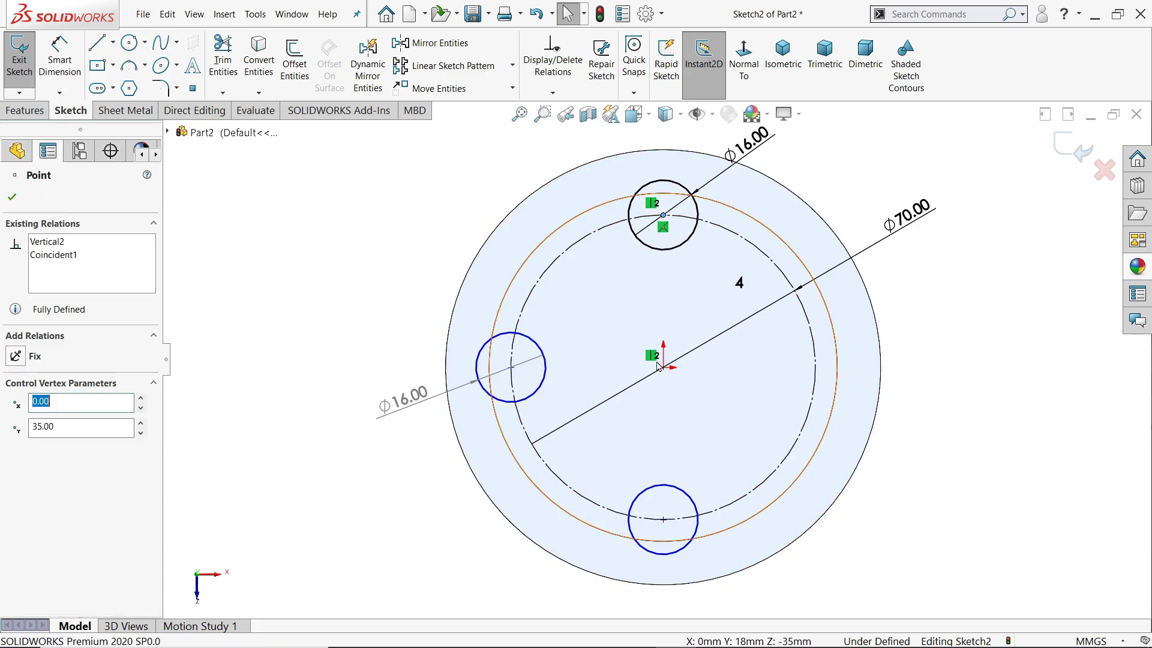
{"action": "left_click", "coordinate": [663, 519], "text": "ctrl"}
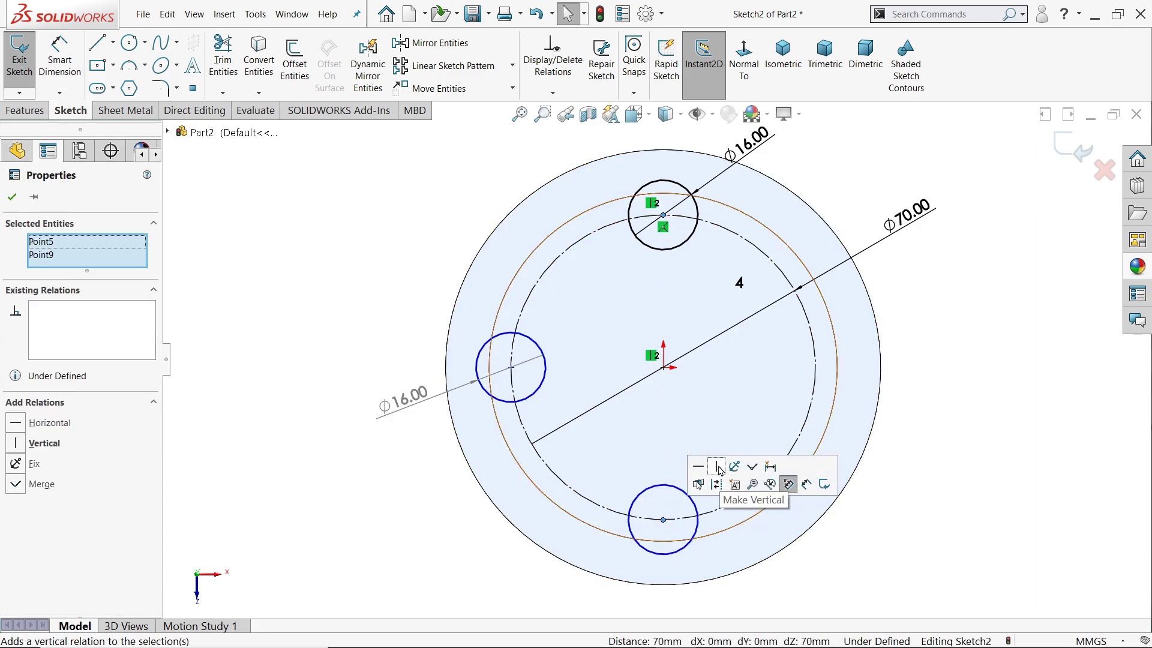
{"action": "left_click", "coordinate": [716, 467]}
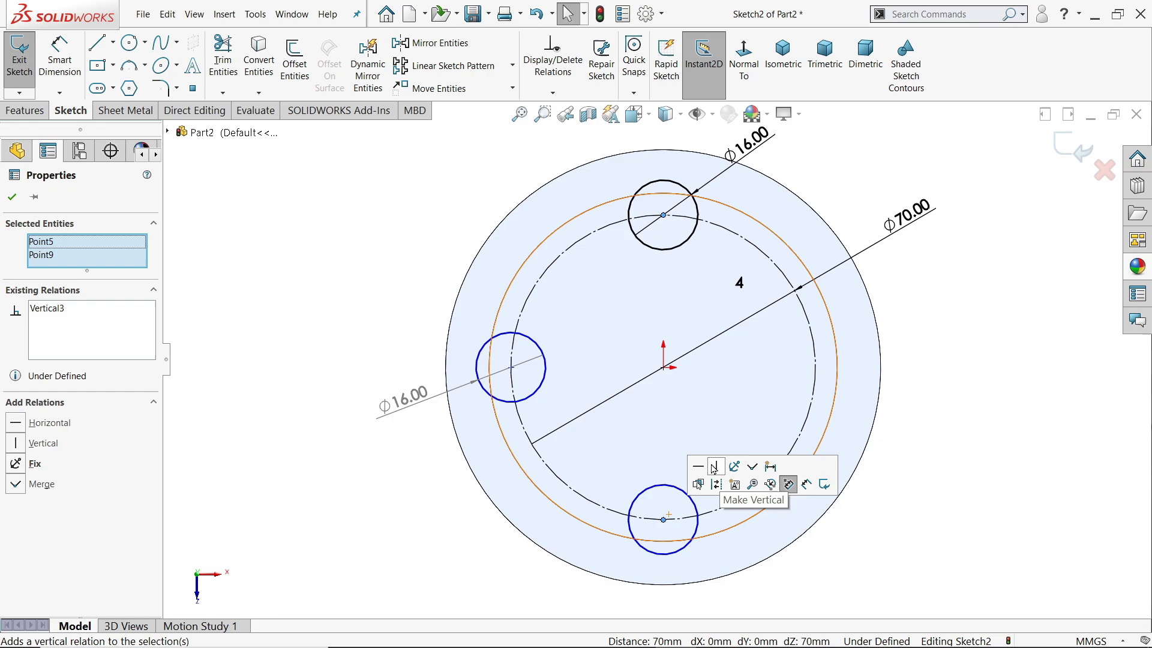
{"action": "left_click", "coordinate": [512, 367]}
{"action": "left_click", "coordinate": [664, 368], "text": "ctrl"}
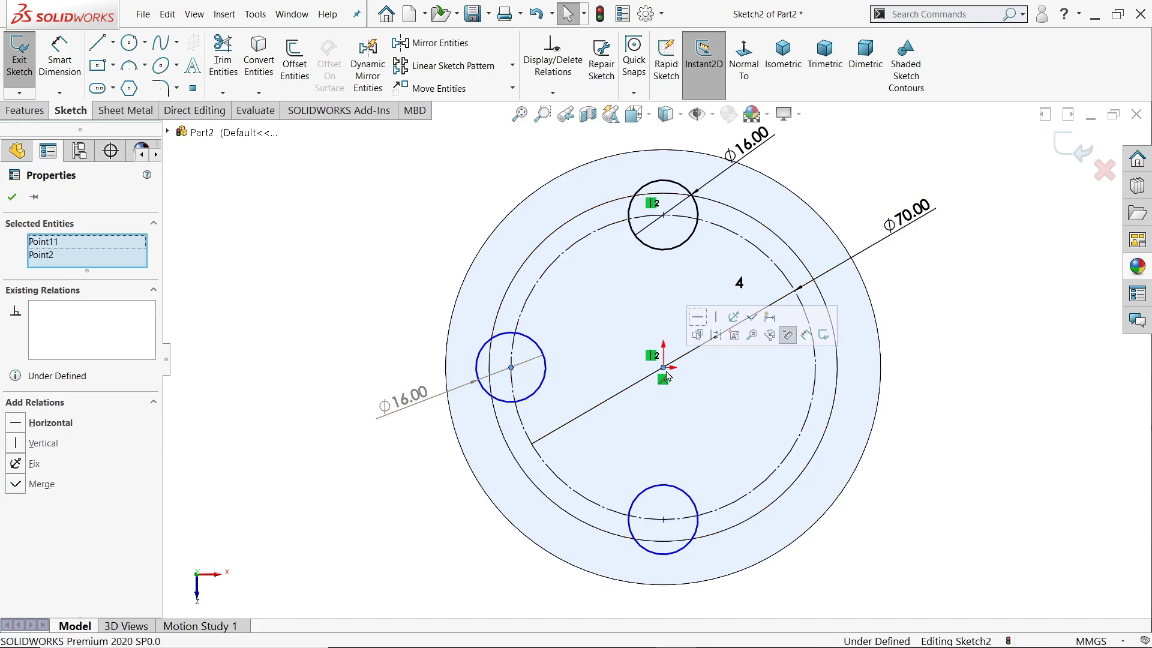
{"action": "left_click", "coordinate": [698, 317]}
{"action": "left_click", "coordinate": [392, 231]}
{"action": "key", "text": "f"}
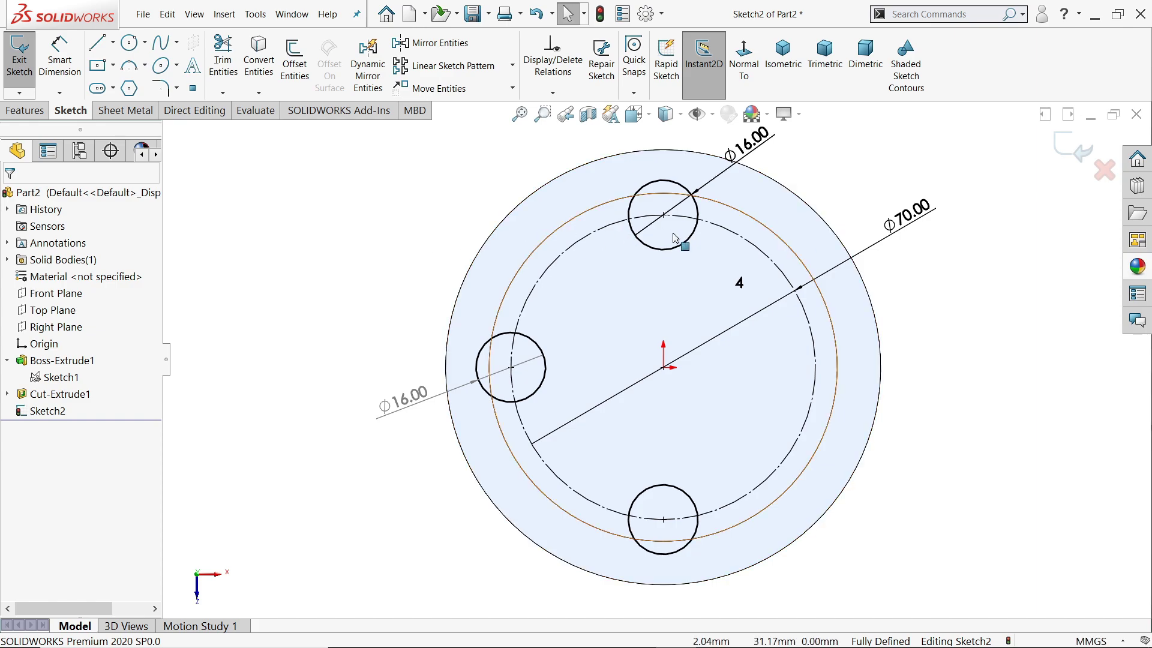
Extrude the three Ø16 circles in reverse, Up To Next, into bosses inside the ring
{"action": "left_click", "coordinate": [24, 114]}
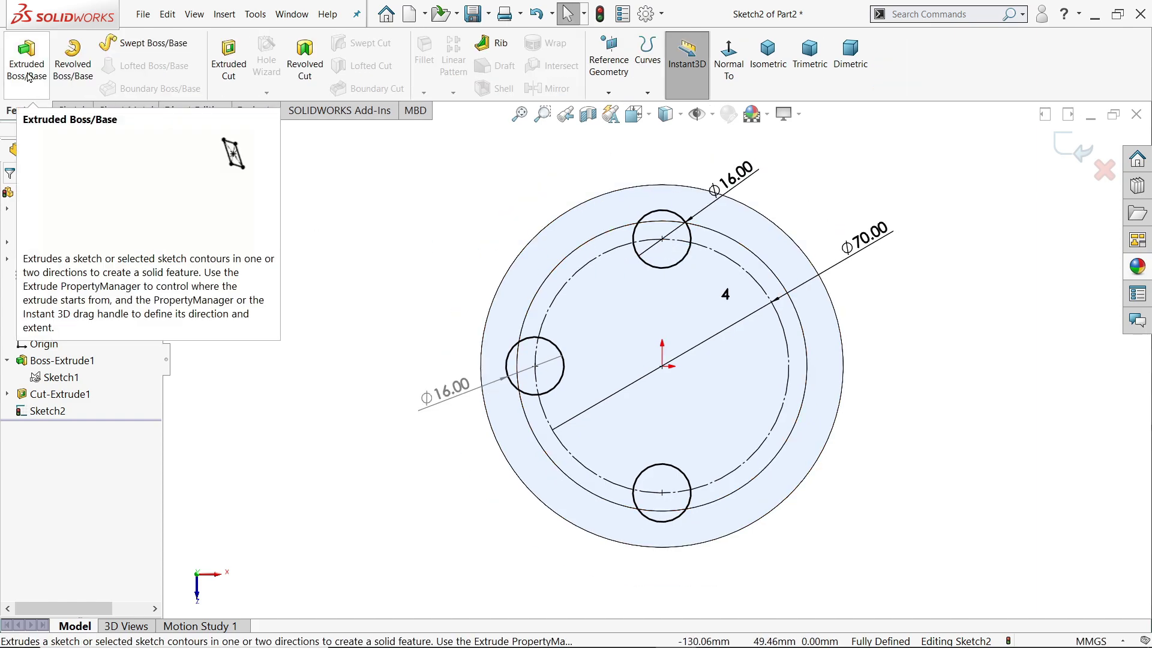
{"action": "left_click", "coordinate": [30, 86]}
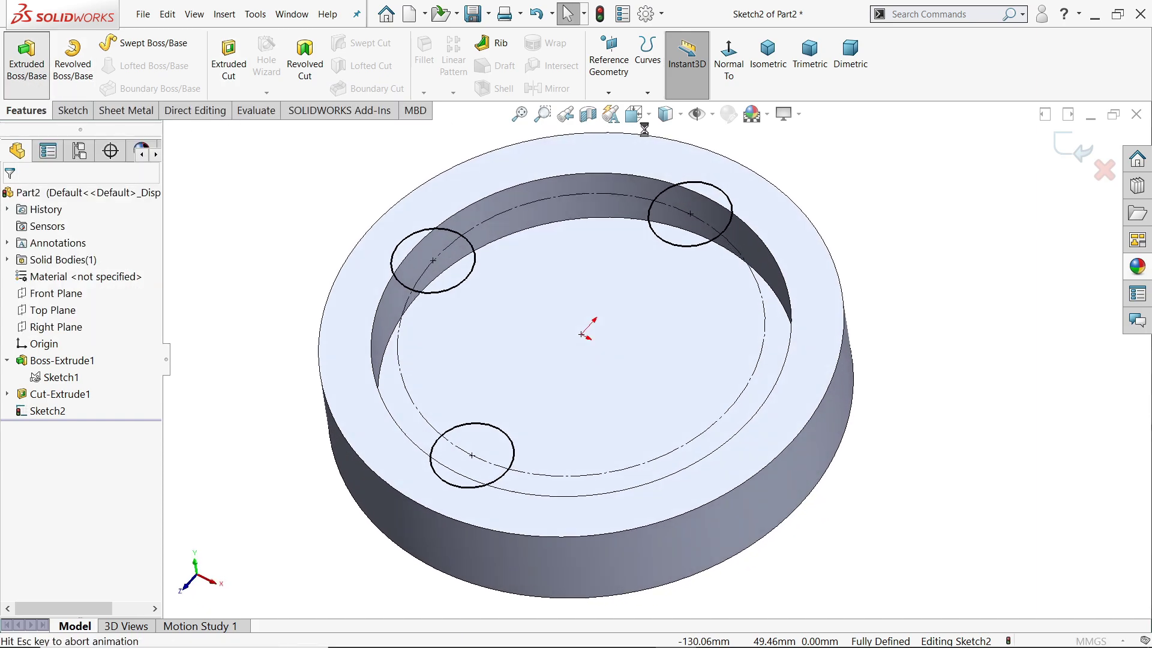
{"action": "left_click", "coordinate": [24, 288]}
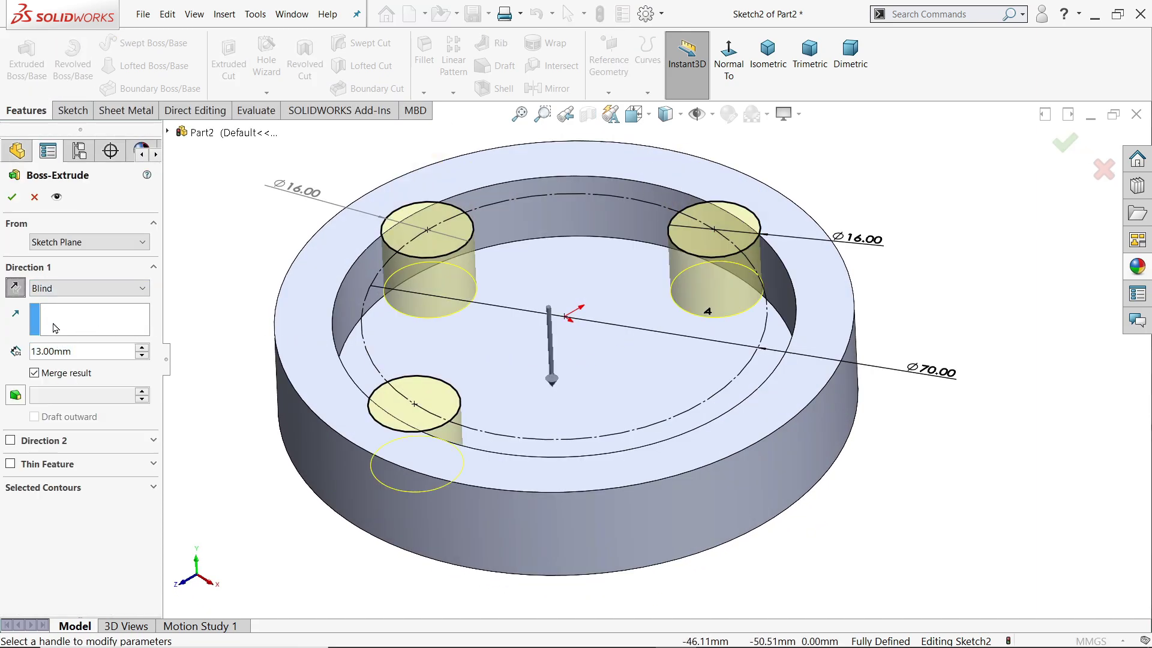
{"action": "left_click", "coordinate": [78, 288]}
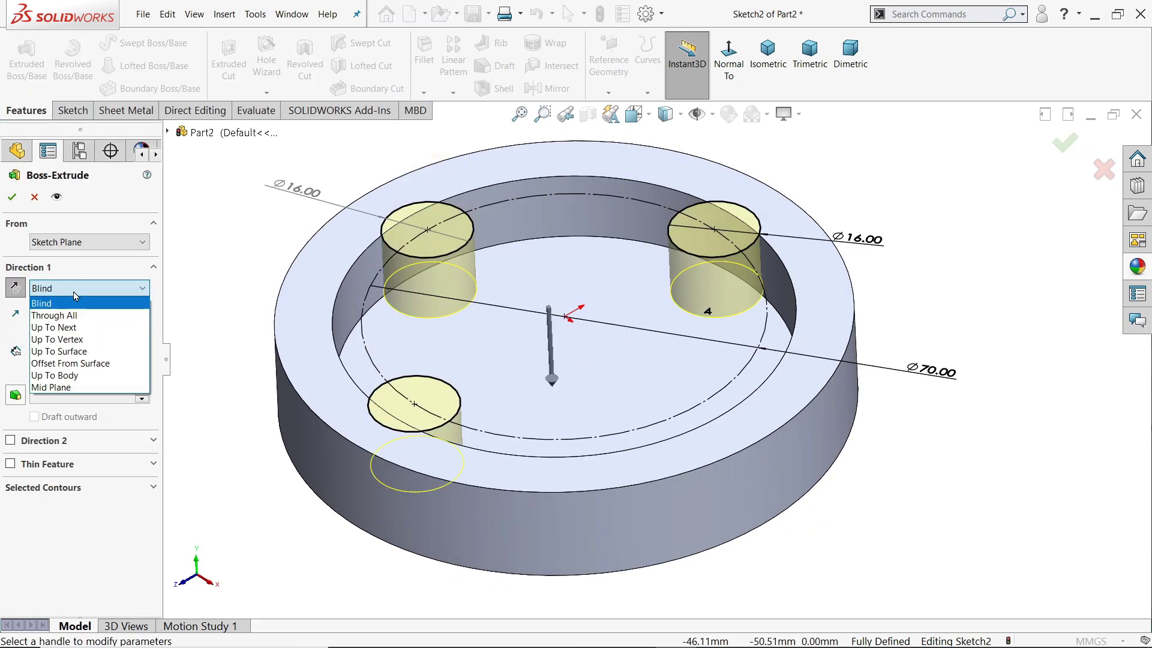
{"action": "left_click", "coordinate": [66, 327]}
{"action": "mouse_move", "coordinate": [231, 258]}
{"action": "middle_mouse_down"}
{"action": "mouse_move", "coordinate": [229, 234]}
{"action": "mouse_move", "coordinate": [246, 292]}
{"action": "middle_mouse_up"}
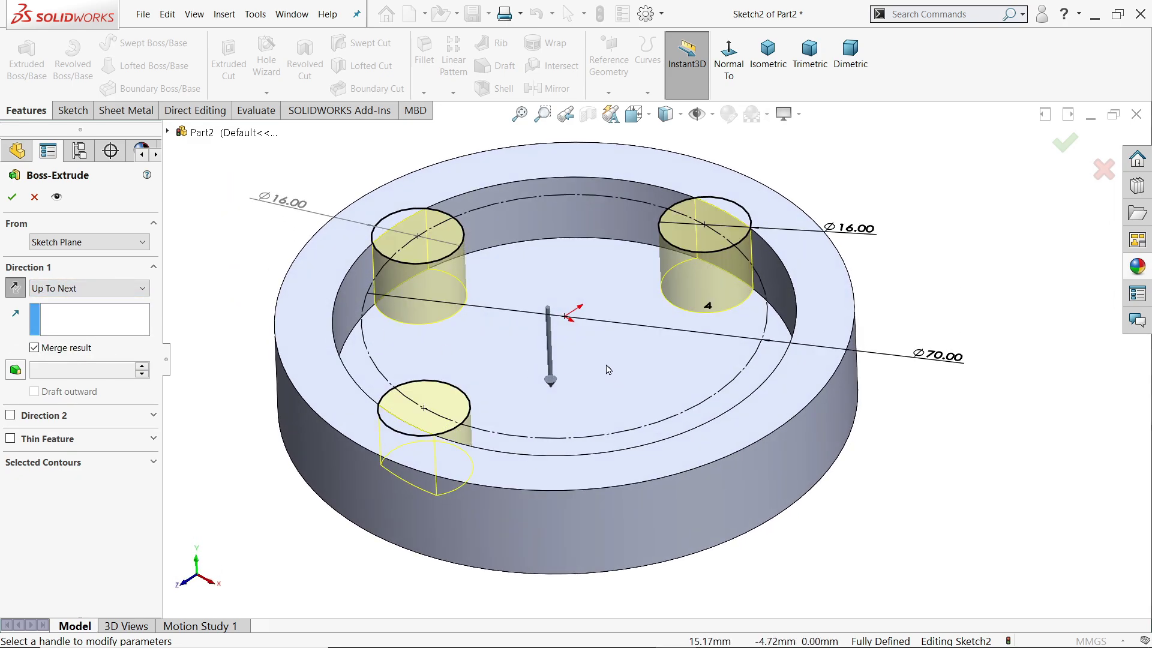
{"action": "scroll", "coordinate": [624, 370], "scroll_direction": "down", "scroll_amount": 1}
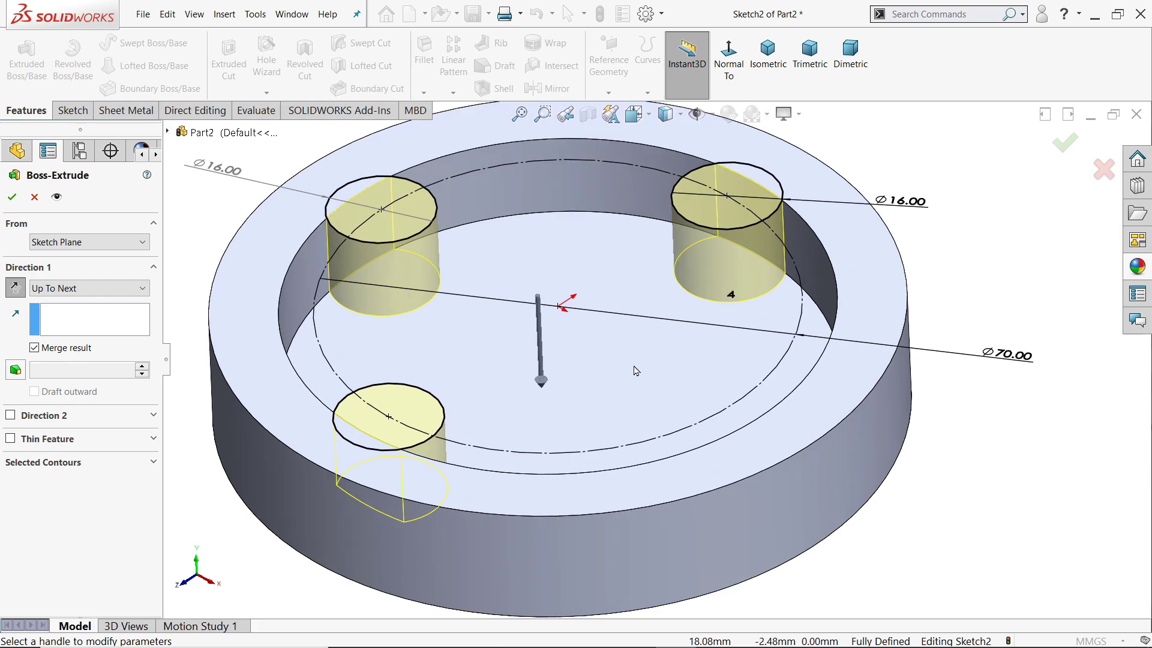
{"action": "left_click", "coordinate": [14, 204]}
{"action": "mouse_move", "coordinate": [483, 350]}
{"action": "middle_mouse_down"}
{"action": "mouse_move", "coordinate": [445, 318]}
{"action": "mouse_move", "coordinate": [476, 360]}
{"action": "middle_mouse_up"}
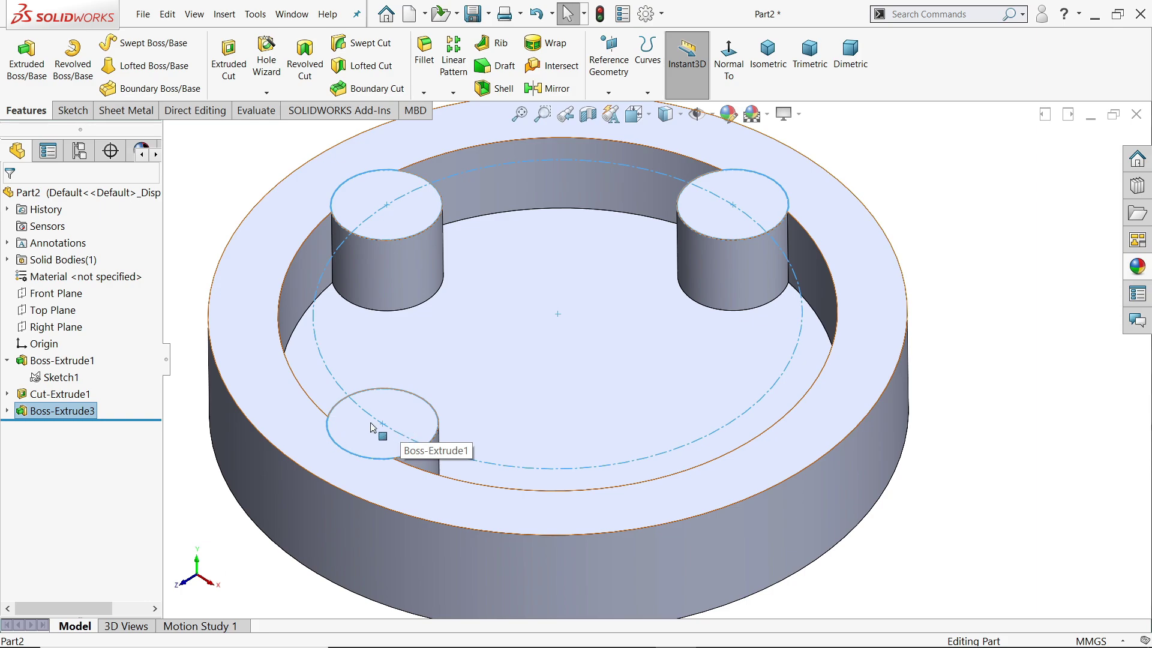
Start a sketch on the ring's top face and draw a Ø11 circle on the top boss
{"action": "left_click", "coordinate": [8, 412]}
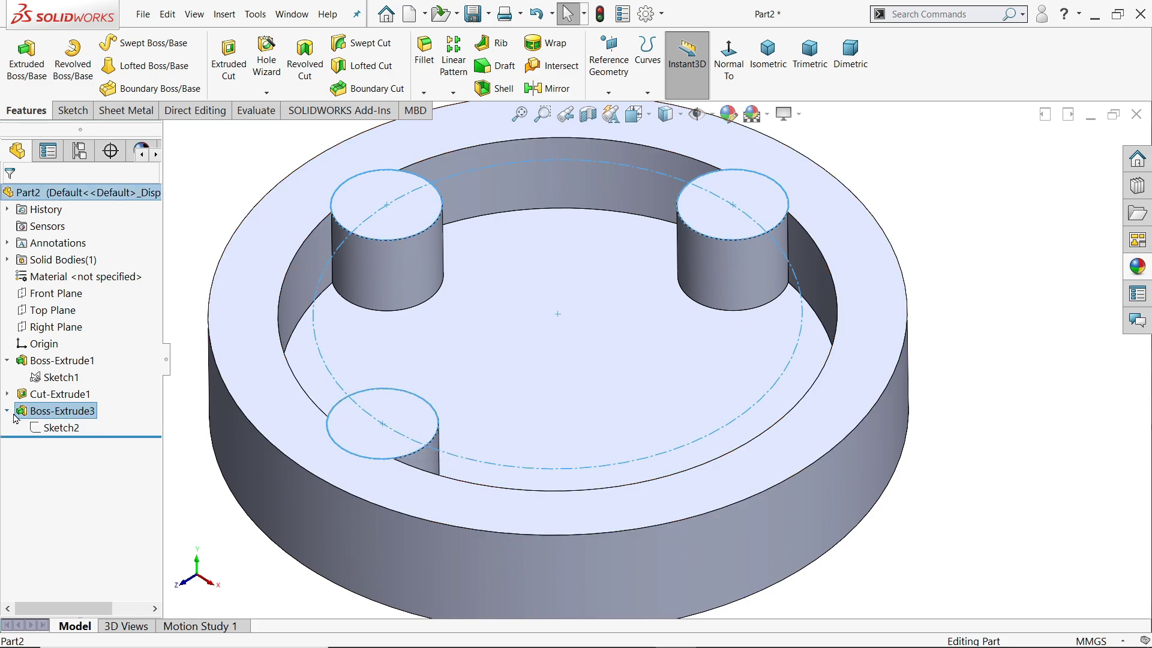
{"action": "left_click", "coordinate": [412, 220]}
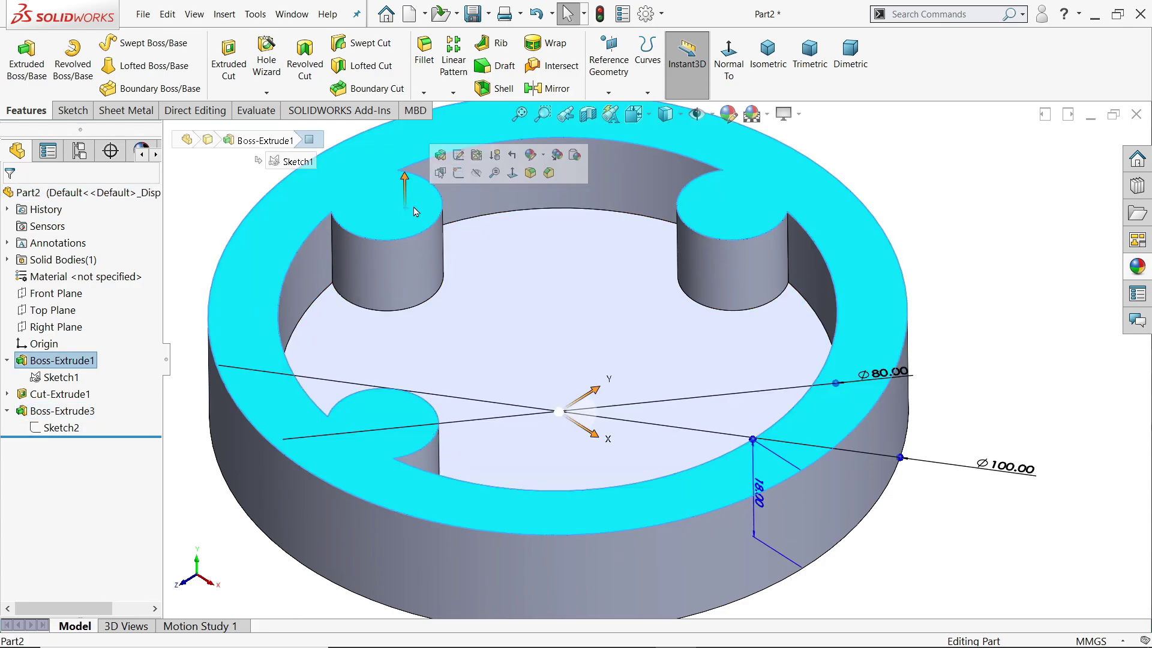
{"action": "left_click", "coordinate": [457, 174]}
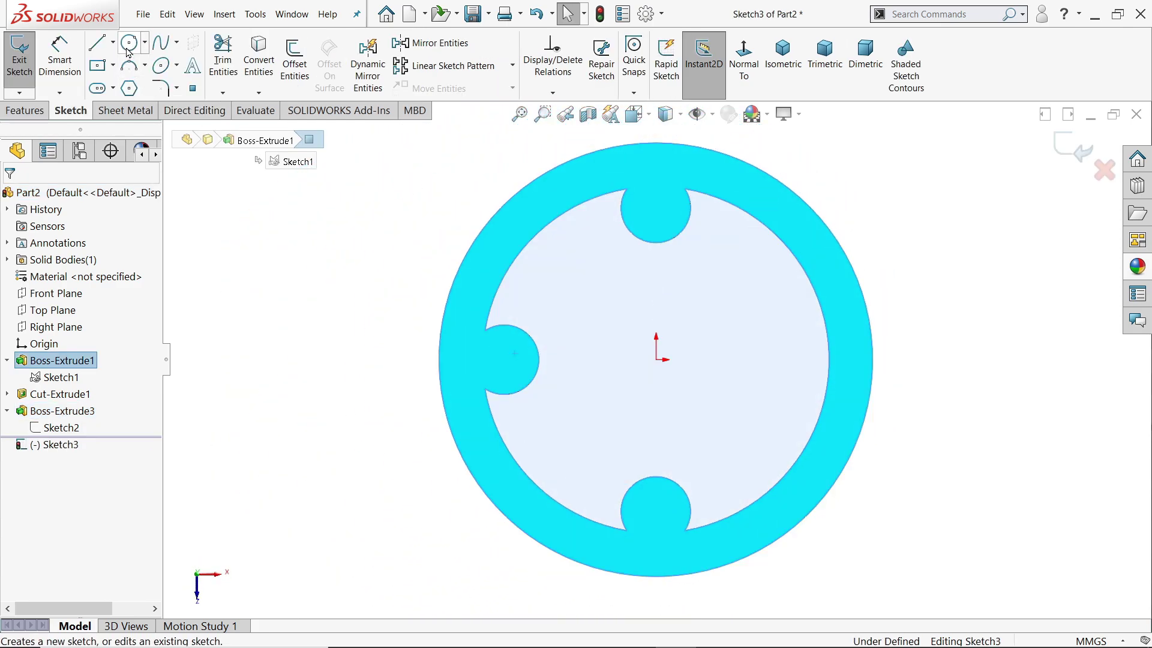
{"action": "left_click", "coordinate": [128, 43]}
{"action": "scroll", "coordinate": [665, 253], "scroll_direction": "down", "scroll_amount": 2}
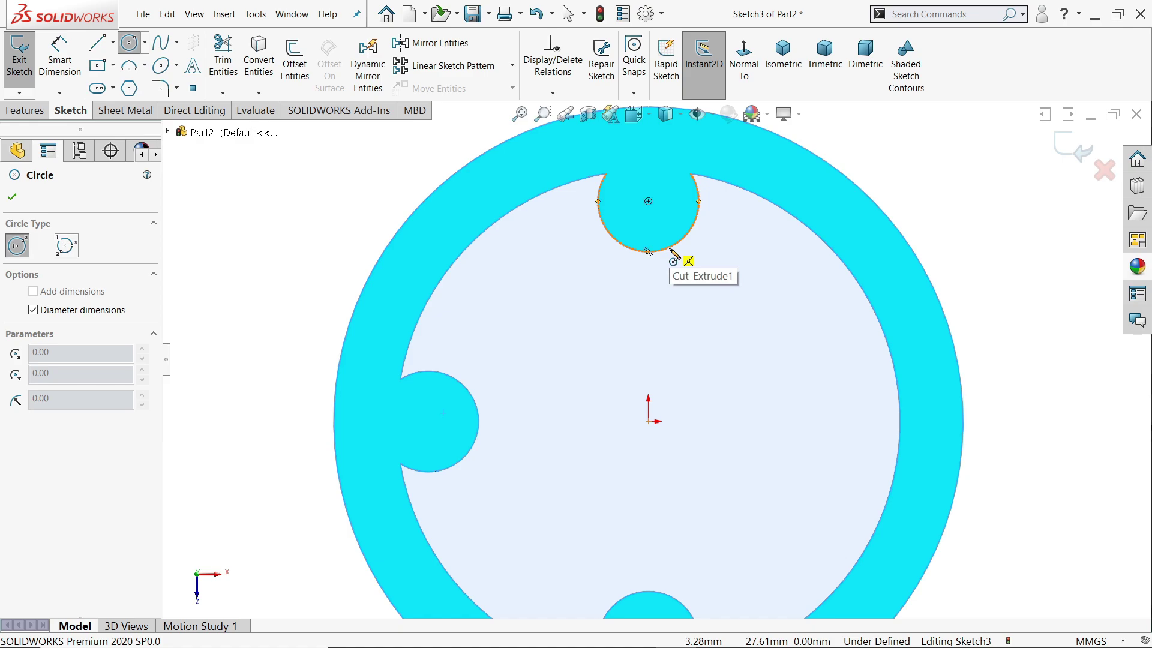
{"action": "left_click", "coordinate": [648, 202]}
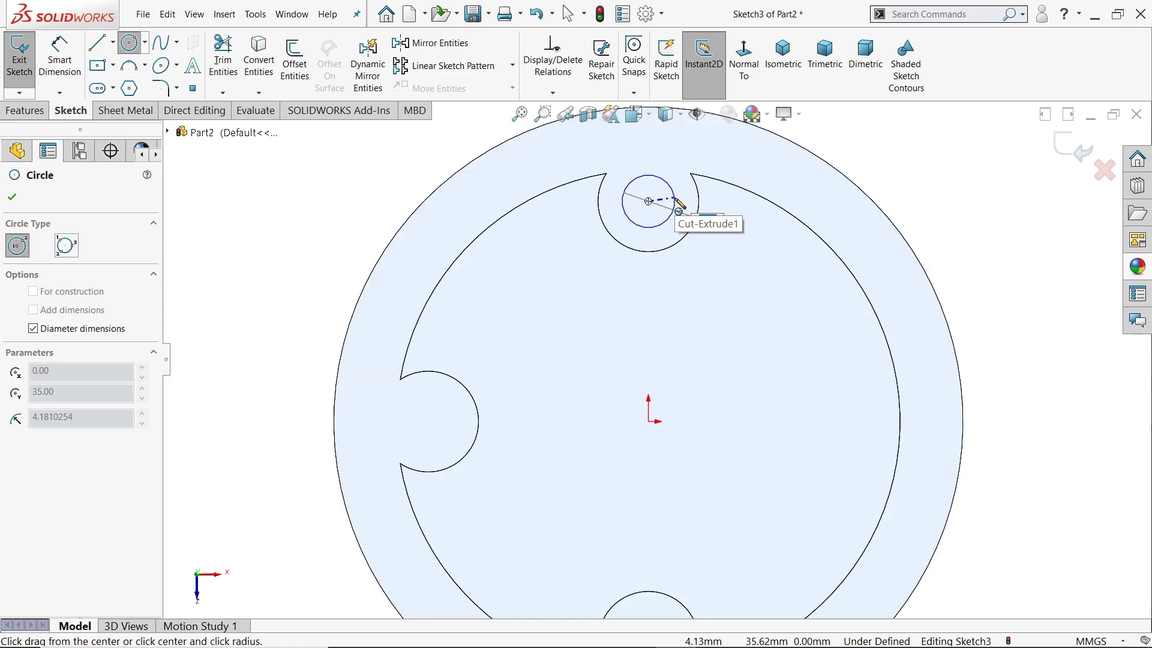
{"action": "left_click", "coordinate": [682, 206]}
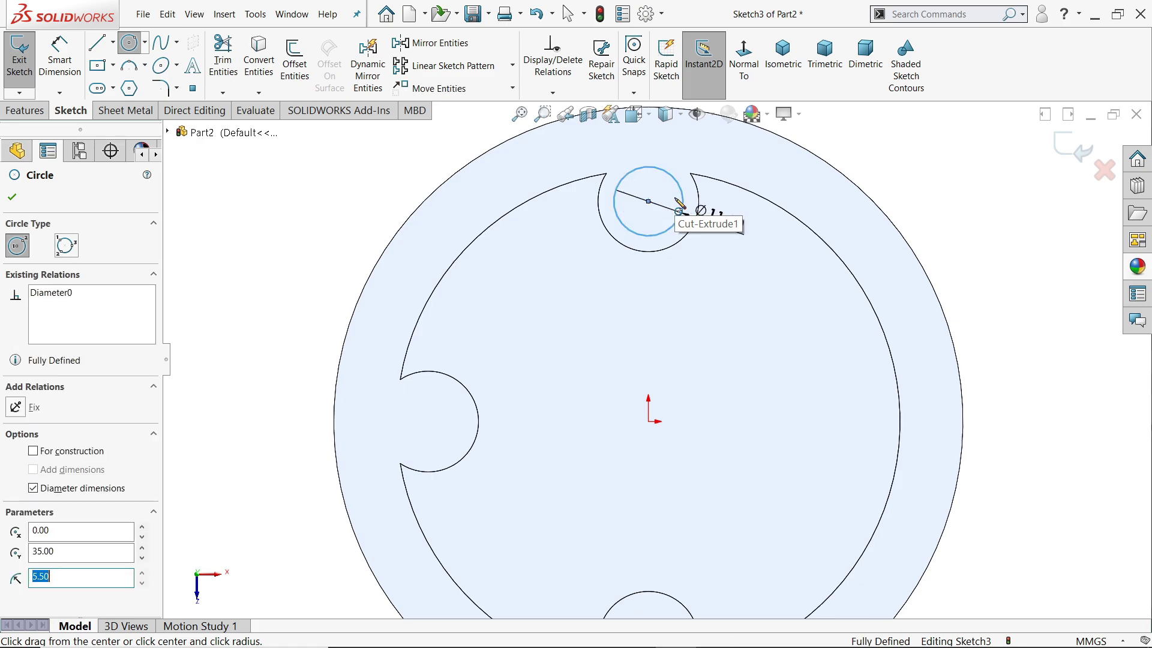
Add a matching Ø11 circle centred on the bottom boss
{"action": "scroll", "coordinate": [678, 213], "scroll_direction": "up", "scroll_amount": 2}
{"action": "scroll", "coordinate": [660, 528], "scroll_direction": "down", "scroll_amount": 2}
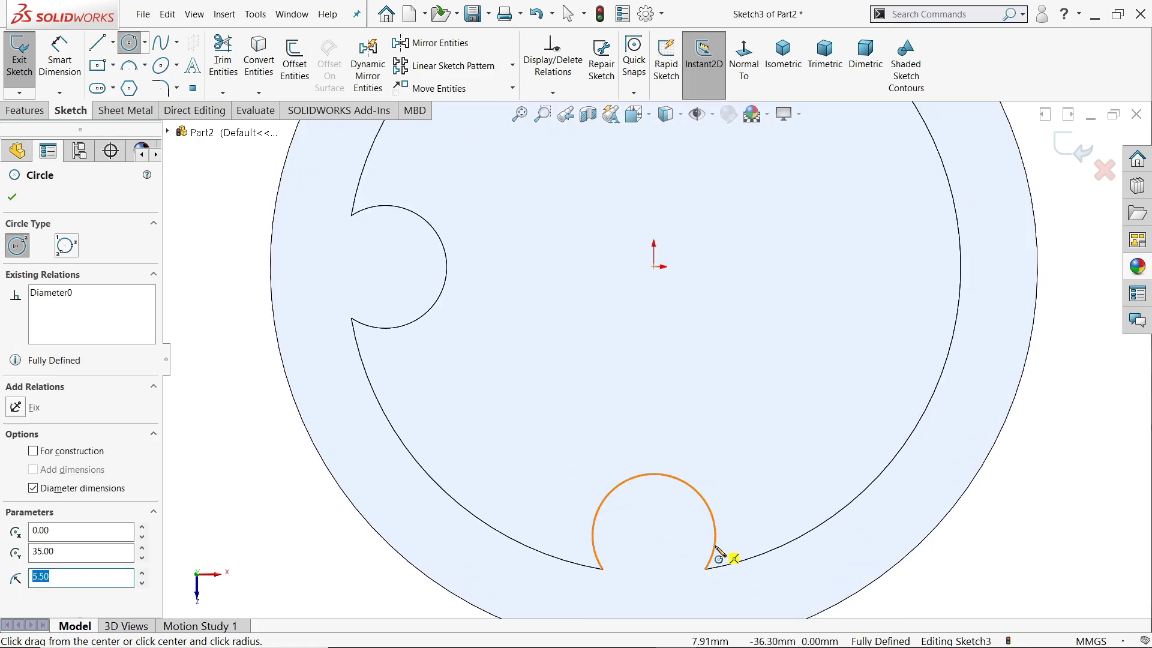
{"action": "left_click", "coordinate": [655, 534]}
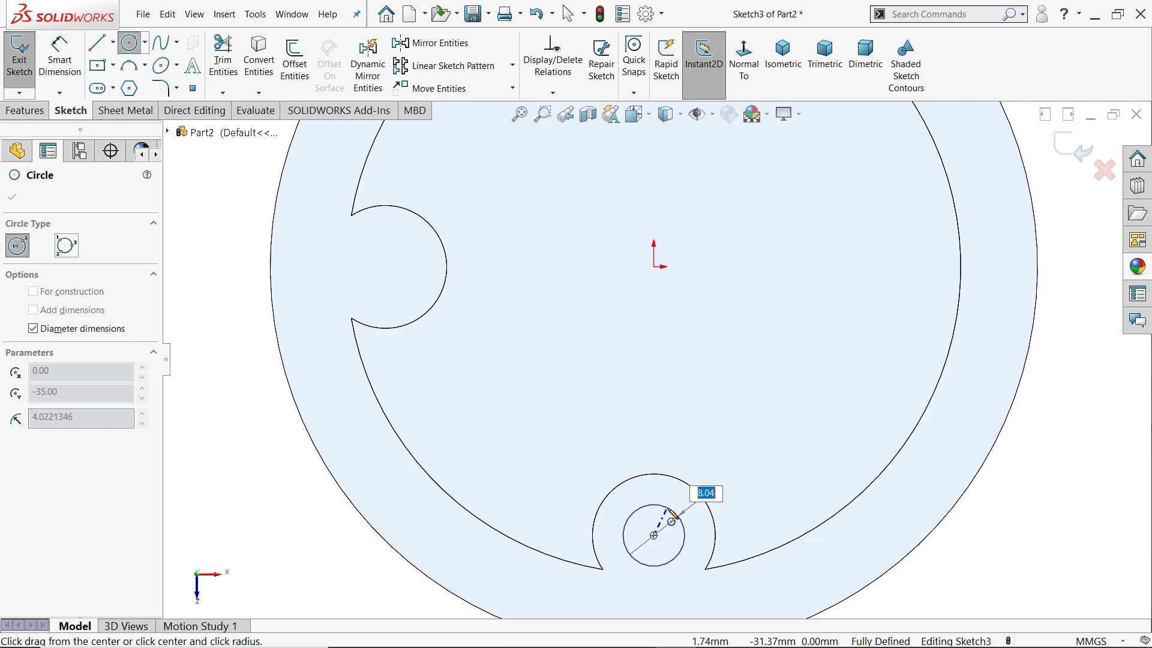
{"action": "type", "text": "11"}
{"action": "key", "text": "Return"}
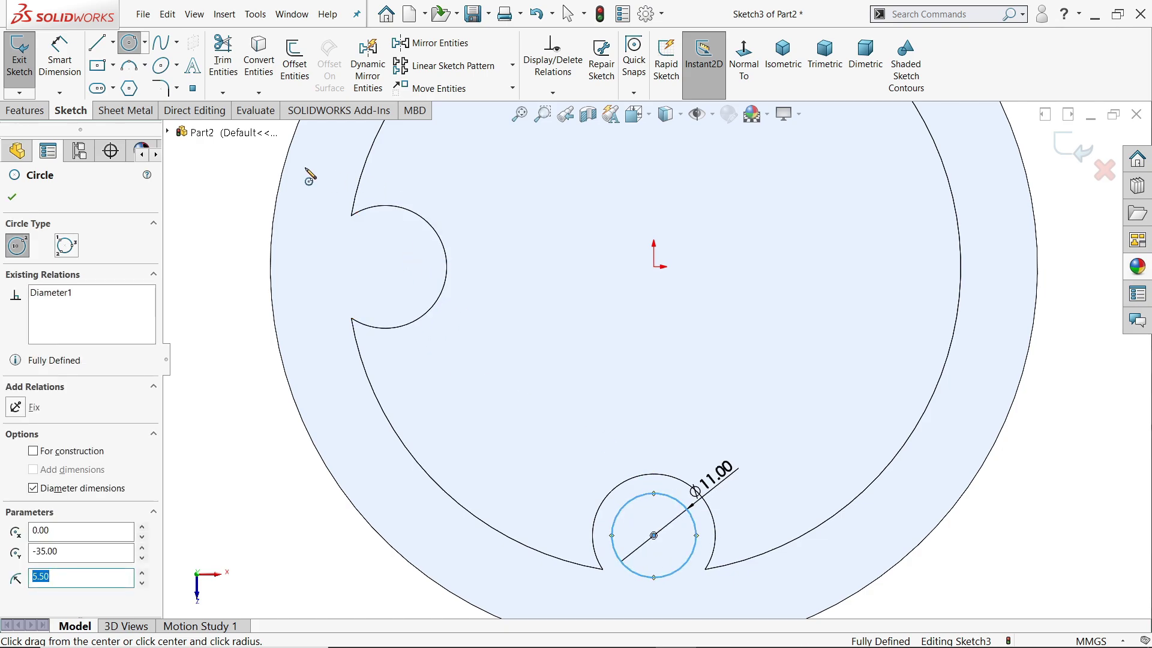
{"action": "left_click", "coordinate": [24, 110]}
{"action": "left_click", "coordinate": [25, 74]}
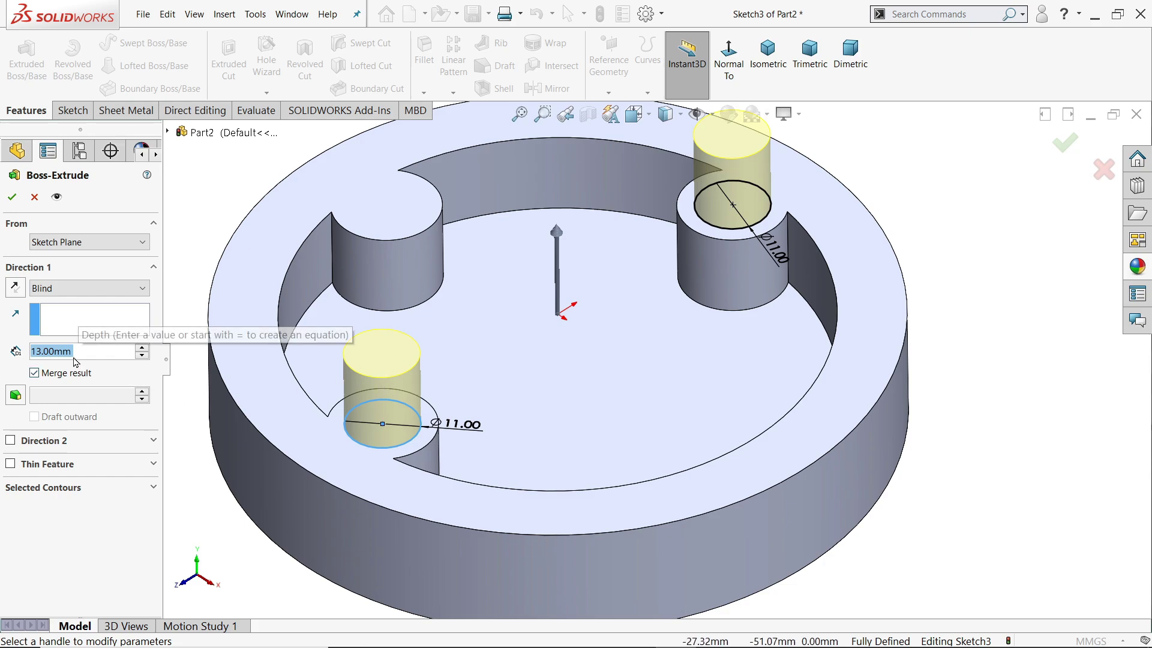
Extrude the two Ø11 circles 10 mm Blind into pins as Boss-Extrude4
{"action": "type", "text": "10"}
{"action": "left_click", "coordinate": [75, 294]}
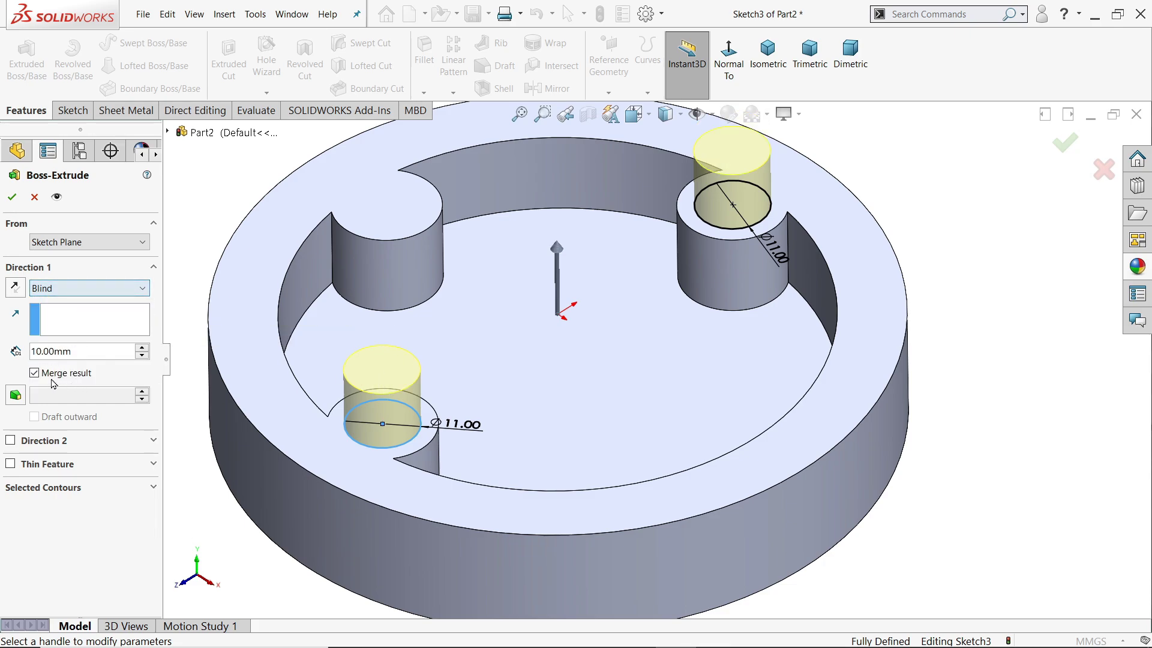
{"action": "left_click", "coordinate": [12, 198]}
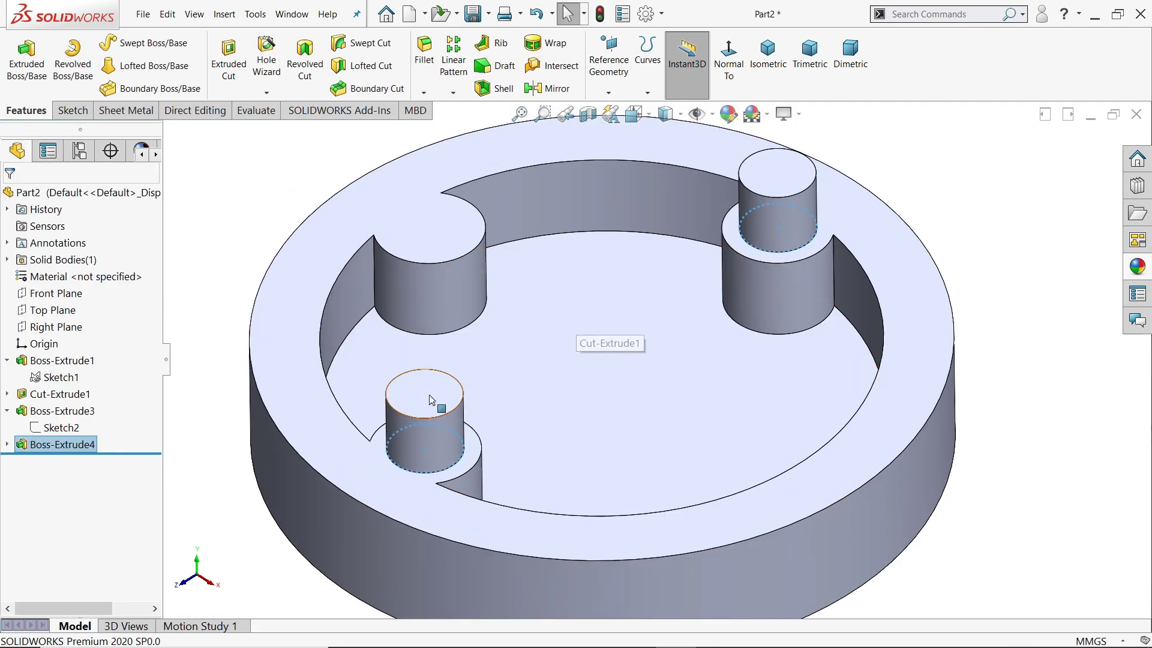
{"action": "left_click", "coordinate": [429, 400]}
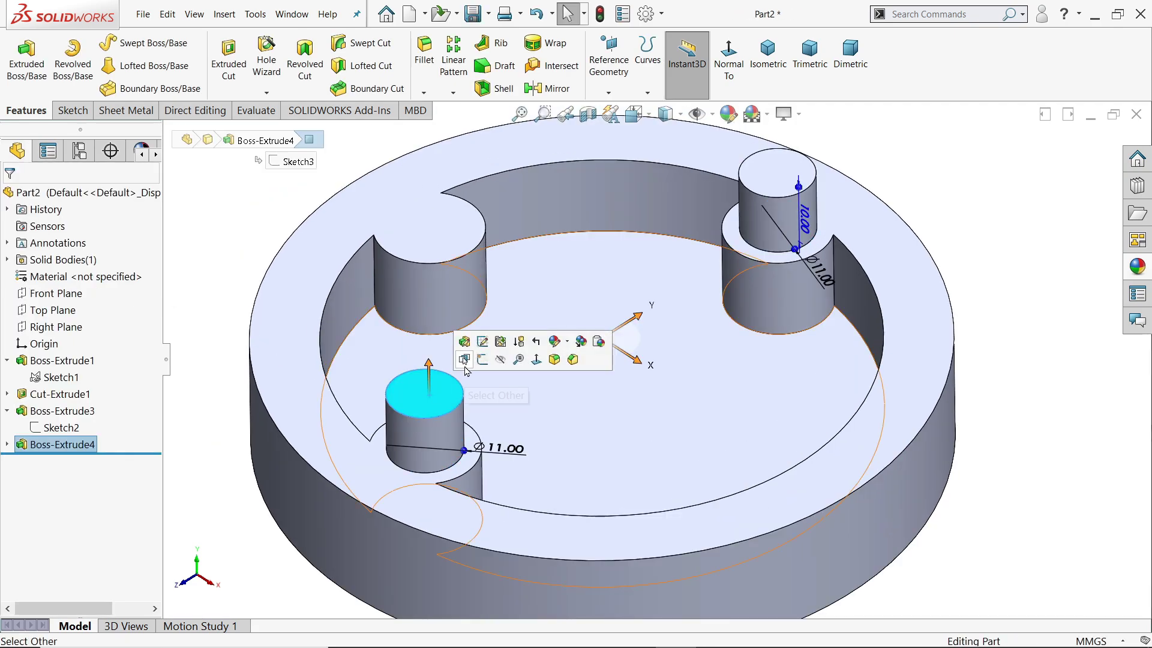
Sketch on the boss top face and draw two Ø10 circles, one on each boss
{"action": "left_click", "coordinate": [474, 379]}
{"action": "left_click", "coordinate": [129, 42]}
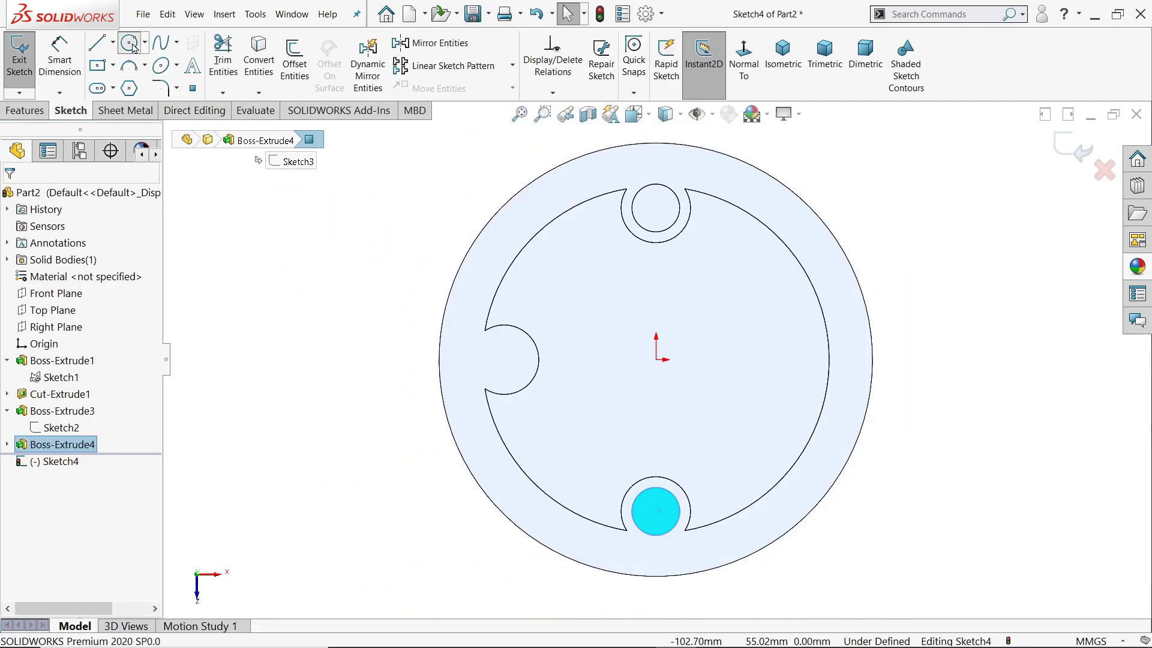
{"action": "scroll", "coordinate": [667, 517], "scroll_direction": "down", "scroll_amount": 5}
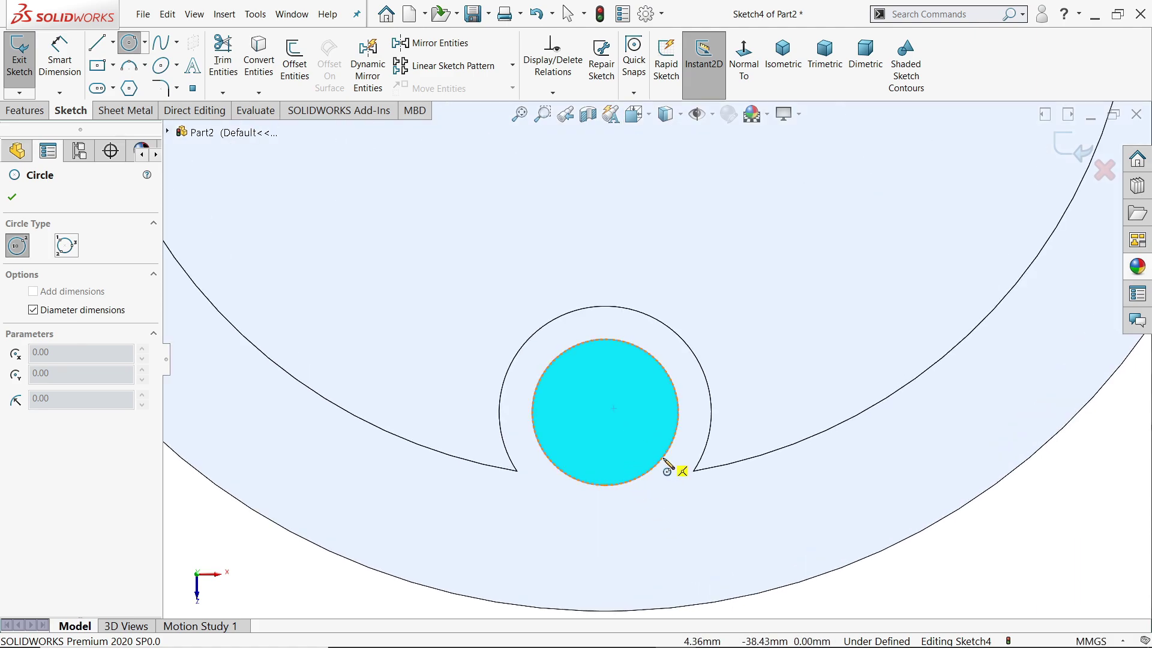
{"action": "left_click", "coordinate": [605, 412]}
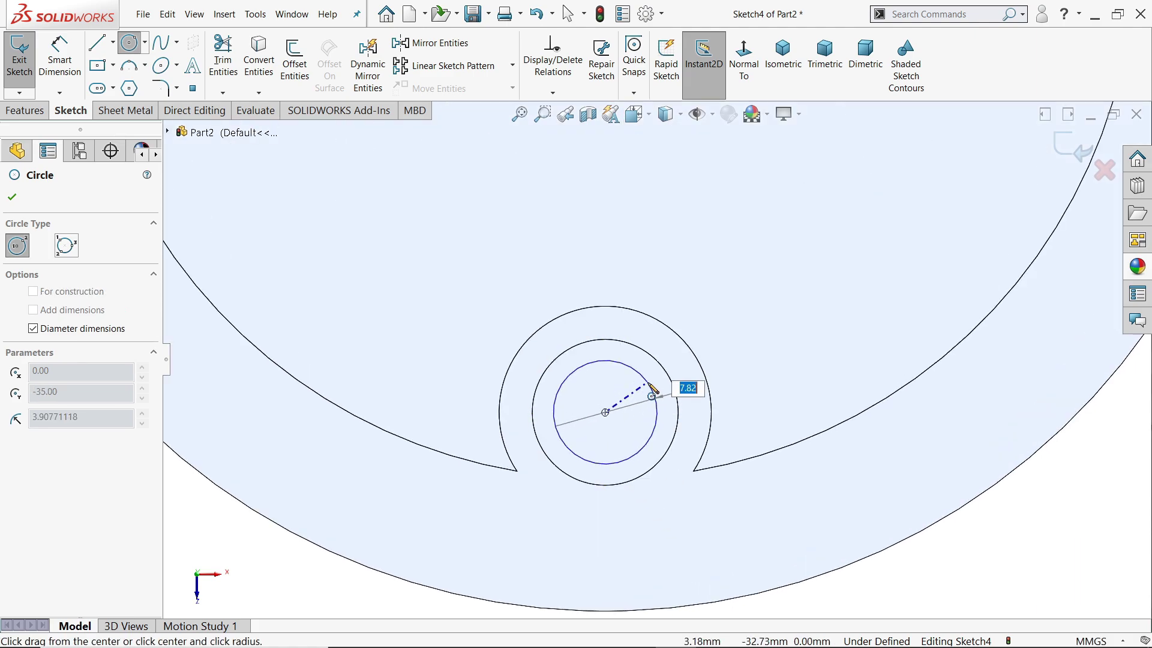
{"action": "key", "text": "Return"}
{"action": "scroll", "coordinate": [647, 382], "scroll_direction": "up", "scroll_amount": 3}
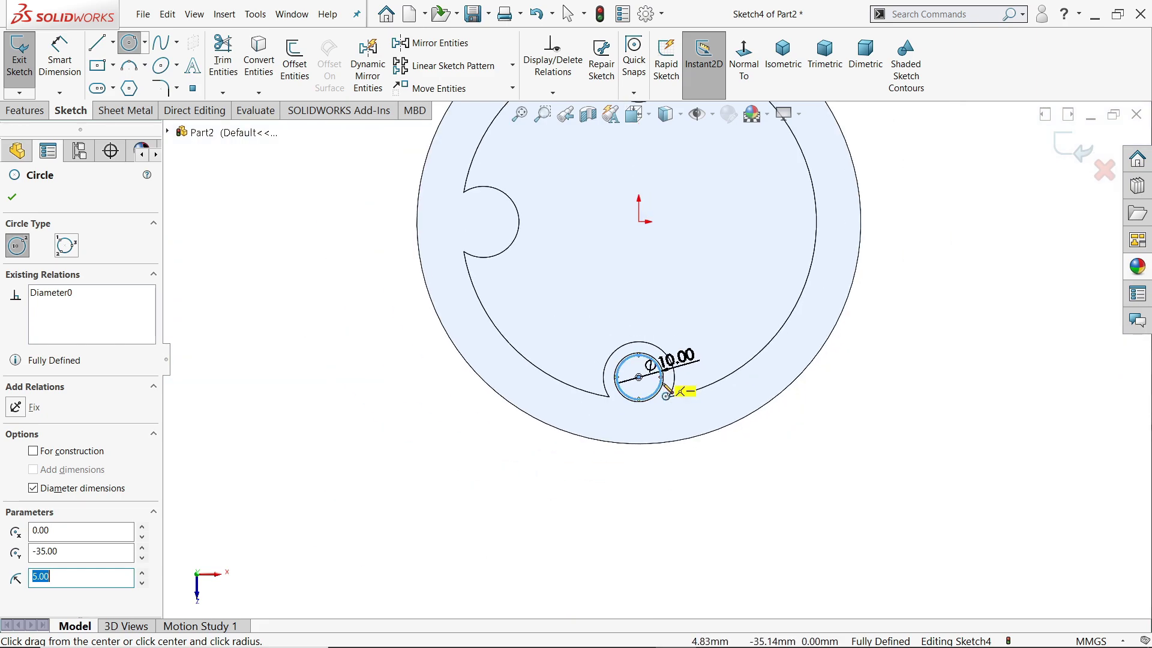
{"action": "scroll", "coordinate": [673, 370], "scroll_direction": "up", "scroll_amount": 2}
{"action": "scroll", "coordinate": [663, 200], "scroll_direction": "down", "scroll_amount": 5}
{"action": "scroll", "coordinate": [663, 200], "scroll_direction": "down", "scroll_amount": 2}
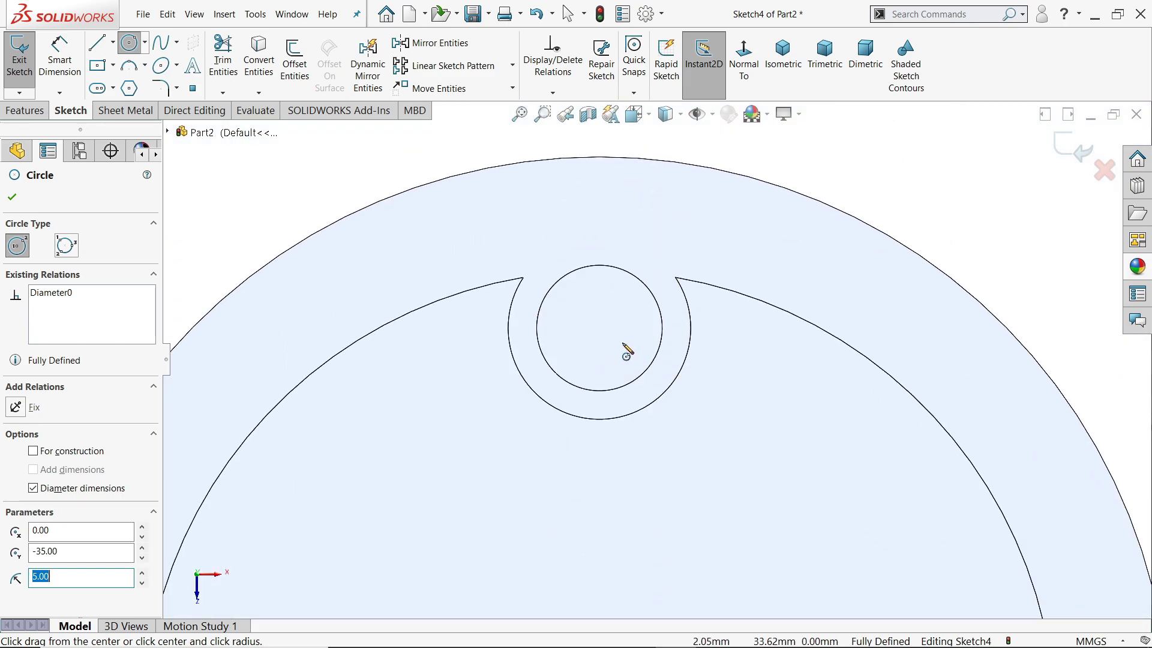
{"action": "scroll", "coordinate": [627, 363], "scroll_direction": "down", "scroll_amount": 3}
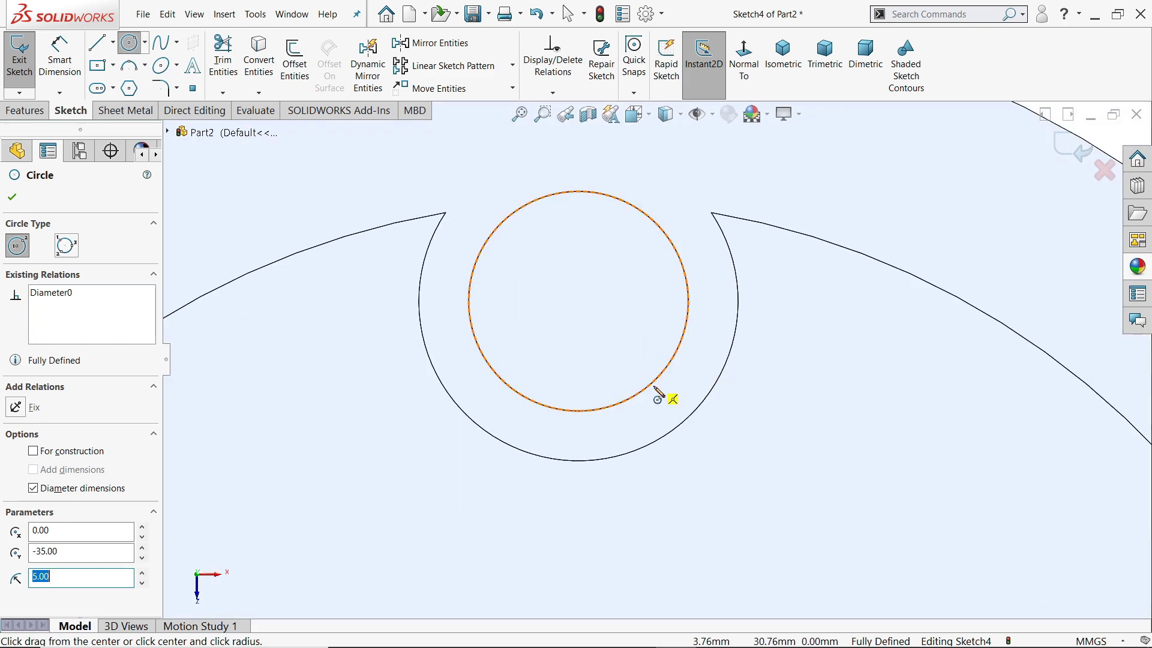
{"action": "left_click", "coordinate": [565, 301]}
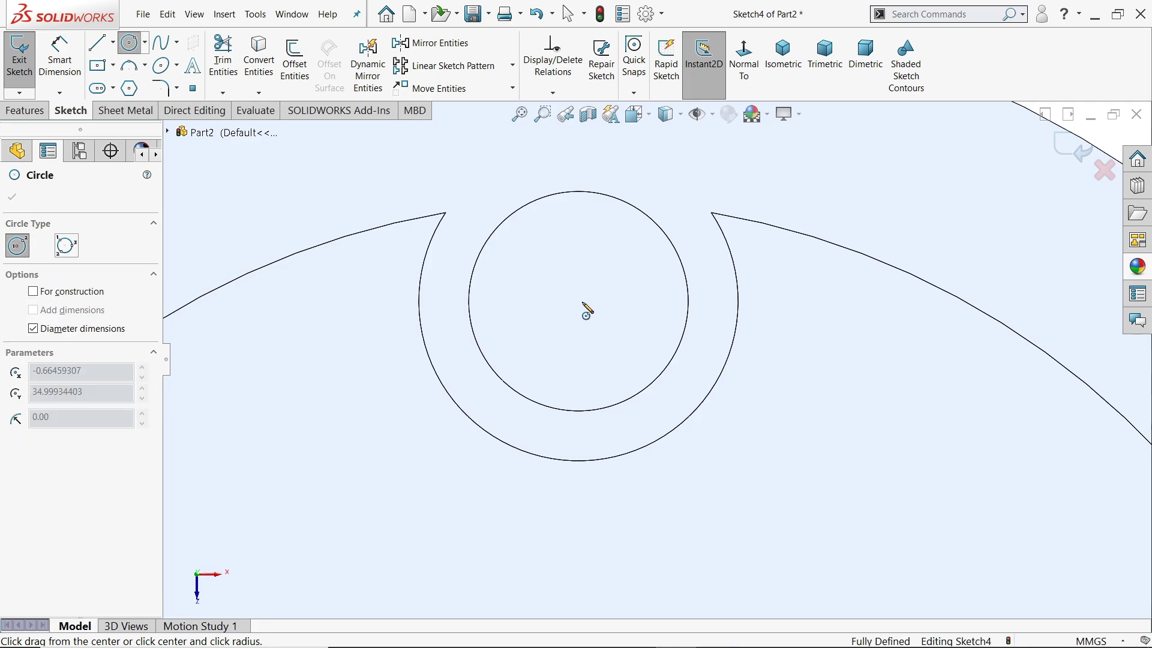
{"action": "type", "text": "10"}
{"action": "key", "text": "Return"}
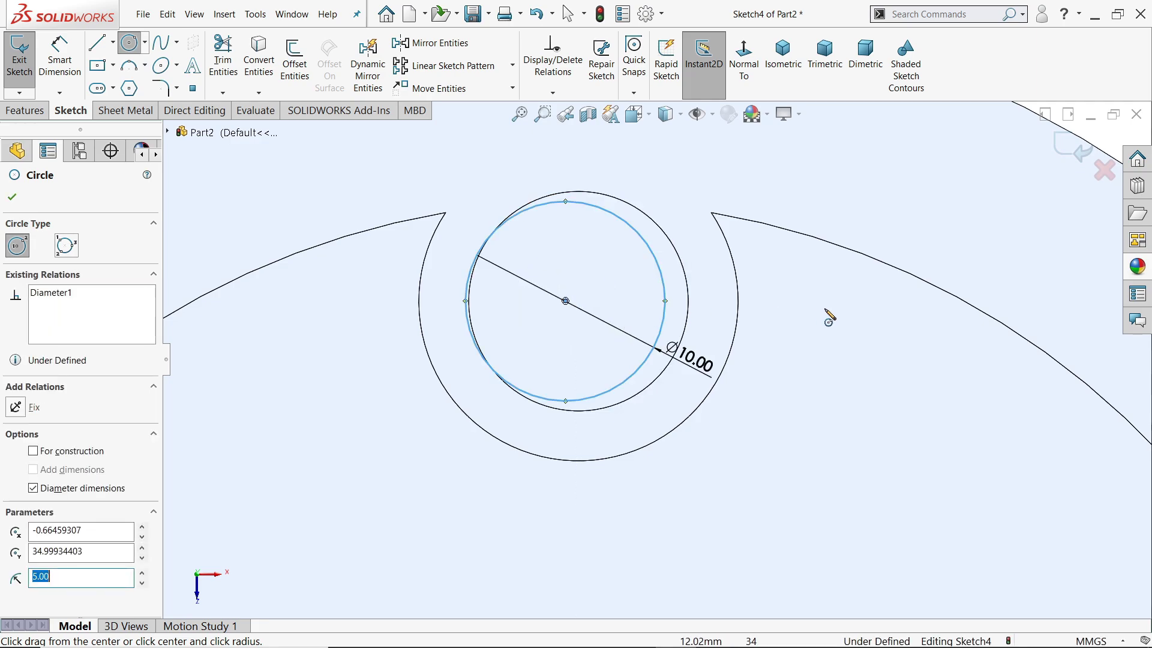
Make the upper Ø10 circle concentric with its boss edge and switch to Isometric view
{"action": "right_click", "coordinate": [830, 315]}
{"action": "left_click", "coordinate": [843, 320]}
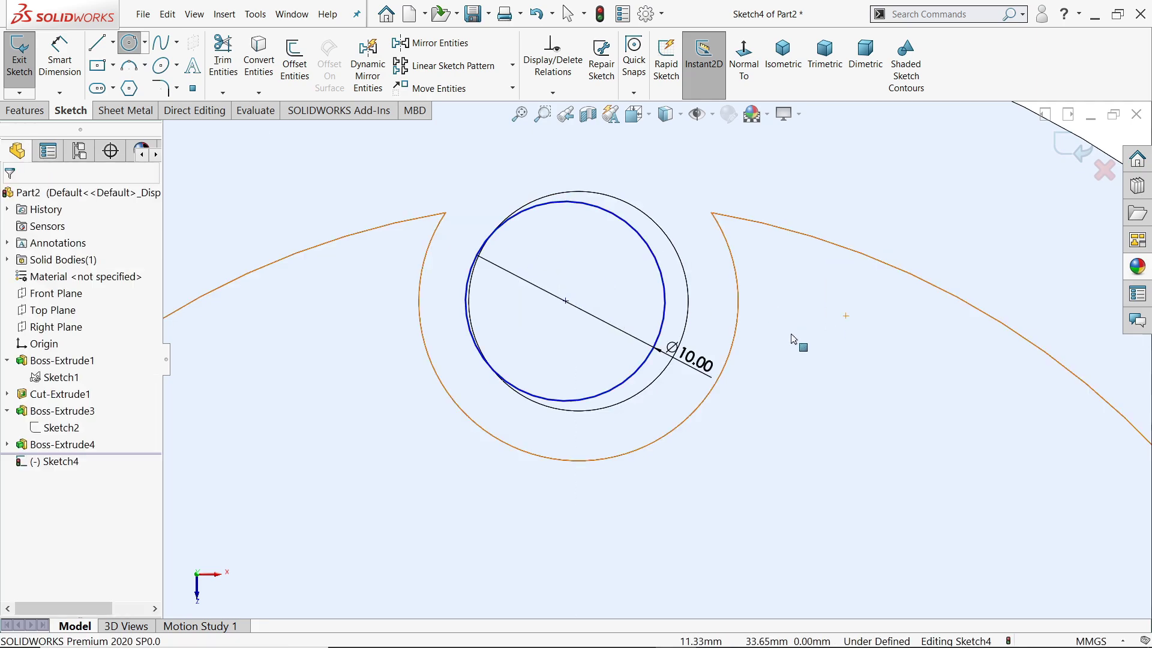
{"action": "left_click", "coordinate": [670, 330]}
{"action": "left_click", "coordinate": [685, 337]}
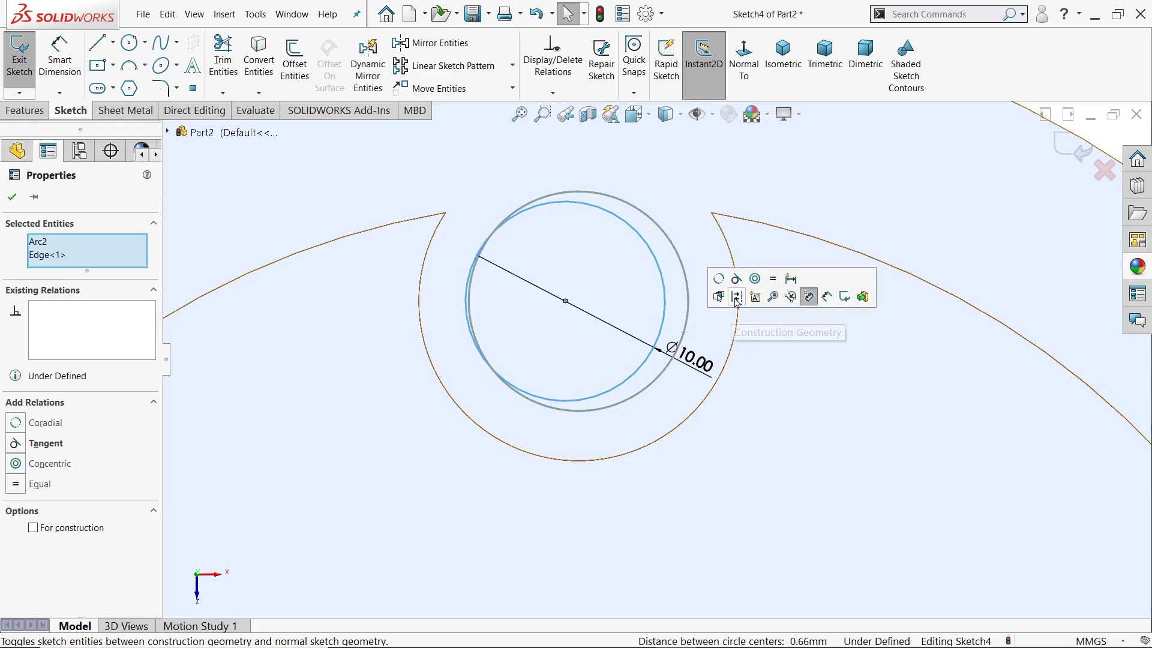
{"action": "left_click", "coordinate": [756, 288]}
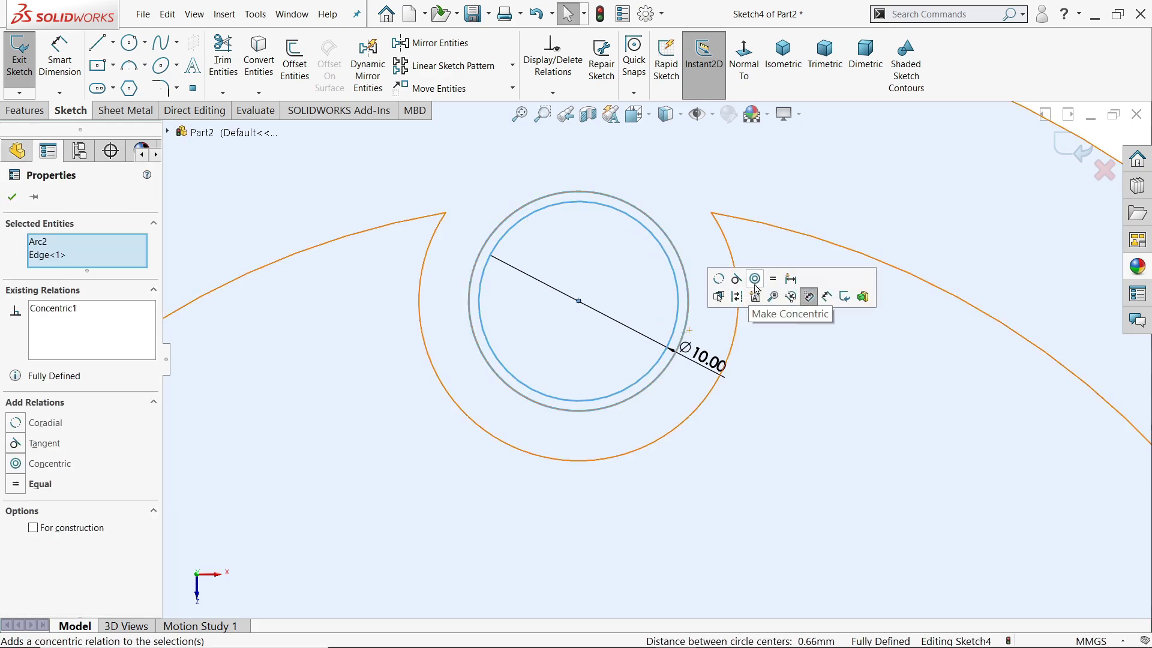
{"action": "left_click", "coordinate": [783, 54]}
{"action": "scroll", "coordinate": [703, 313], "scroll_direction": "down", "scroll_amount": 2}
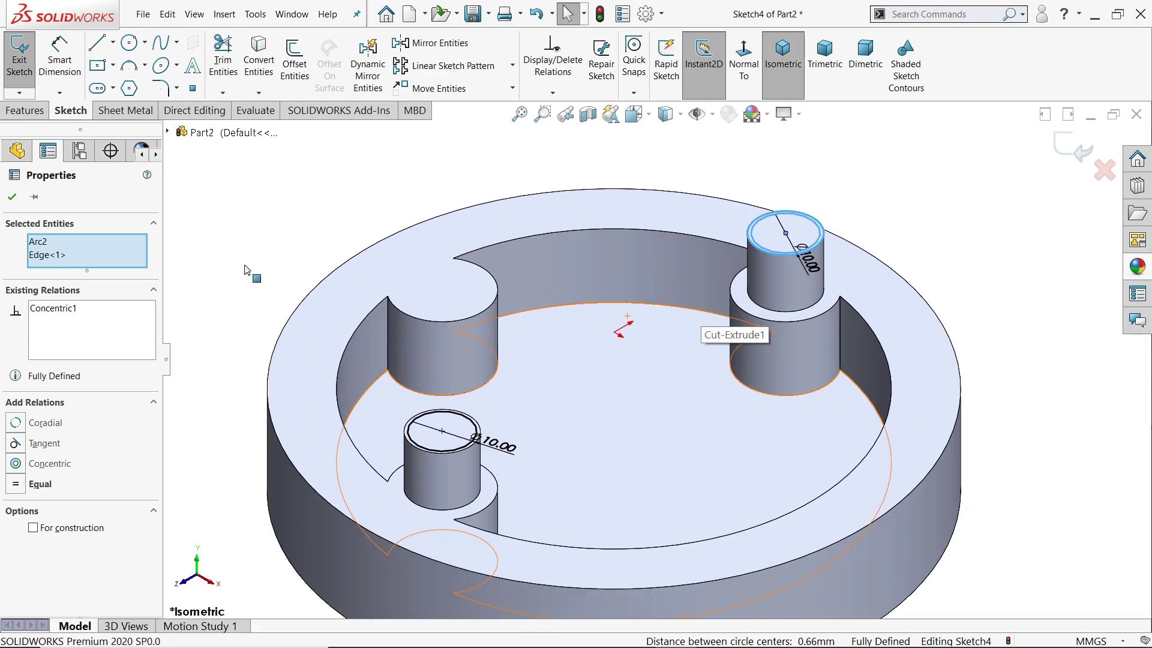
{"action": "key", "text": "Escape"}
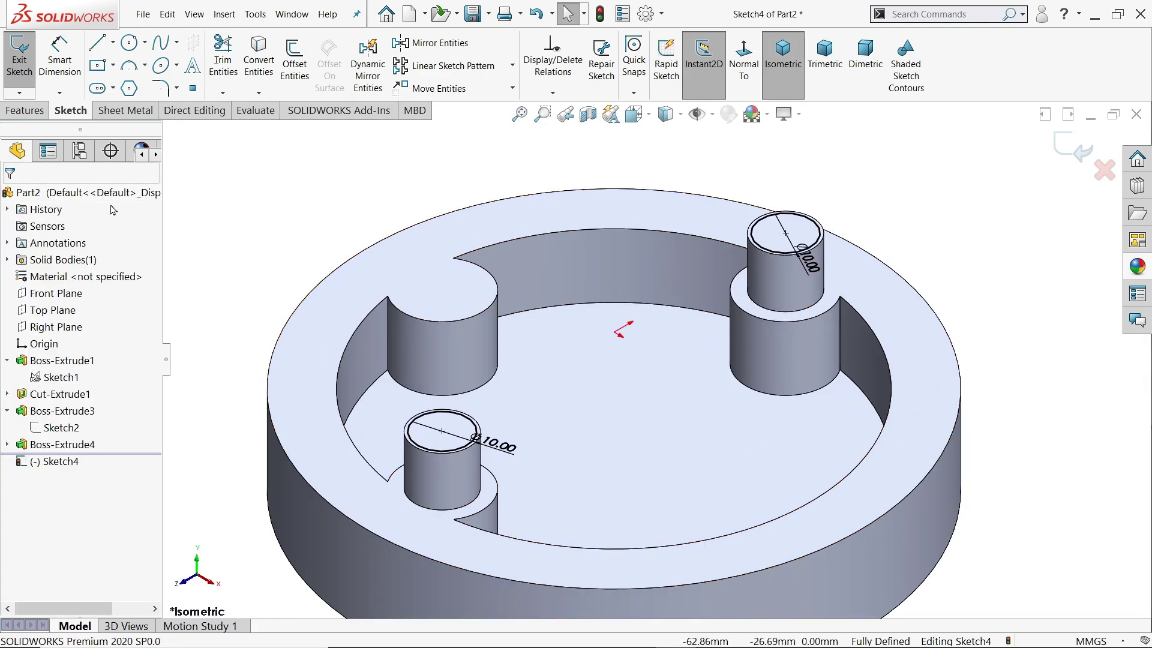
{"action": "left_click", "coordinate": [25, 111]}
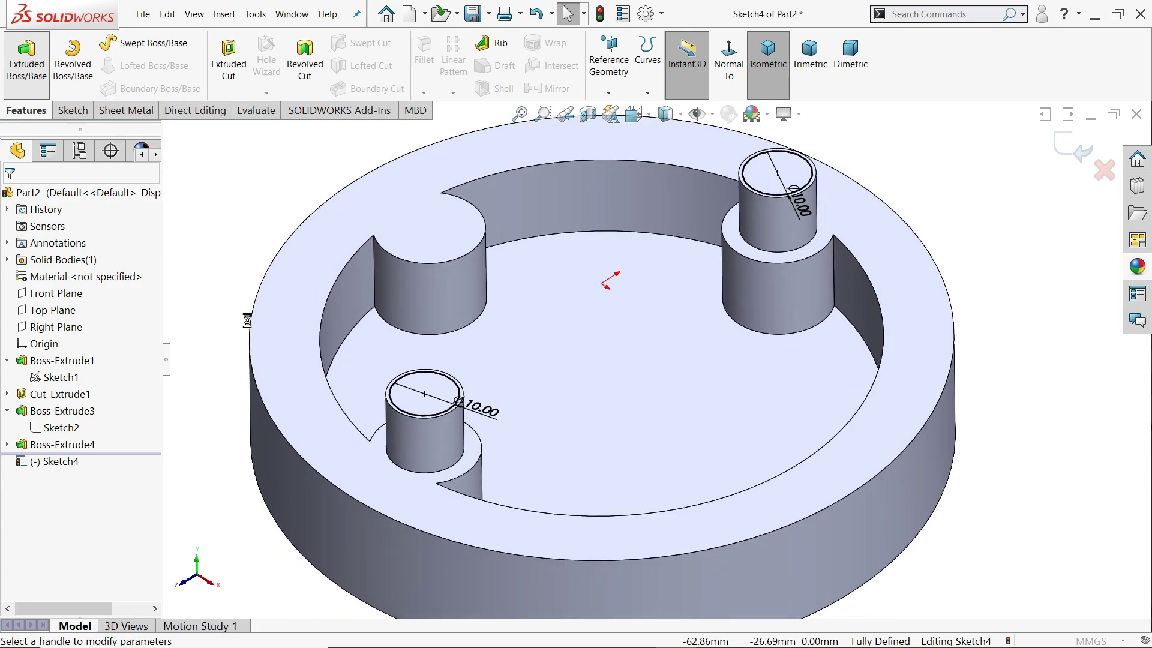
Extrude the Ø10 circles 15 mm Blind into pins, then orbit to the underside
{"action": "type", "text": "15"}
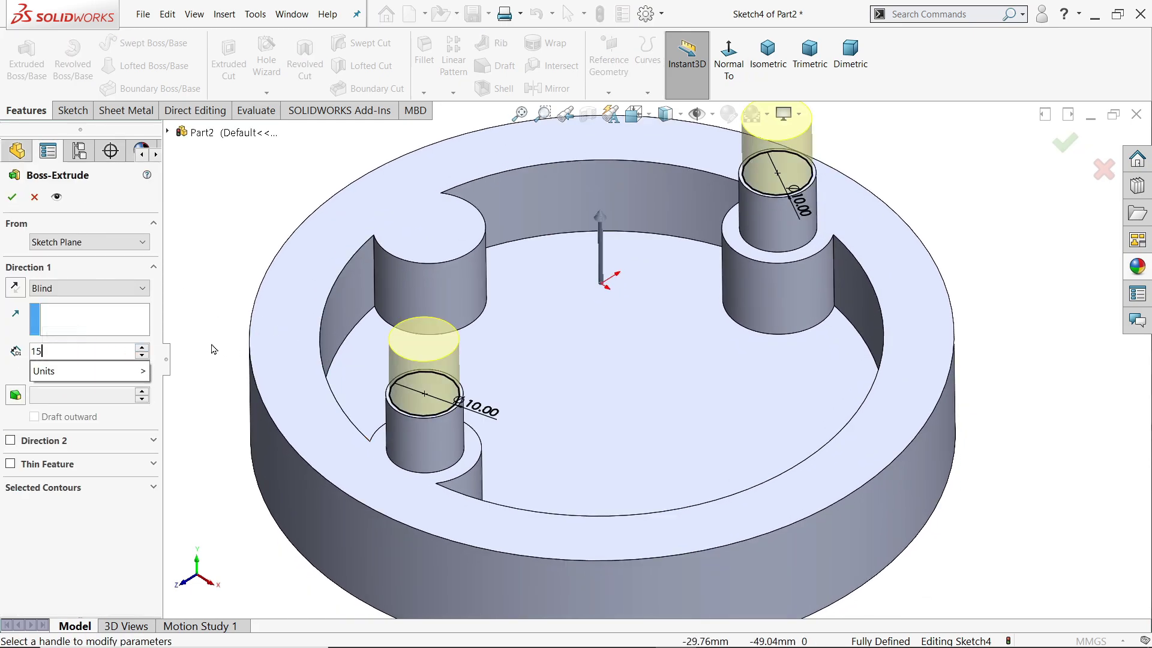
{"action": "key", "text": "Return"}
{"action": "left_click", "coordinate": [48, 291]}
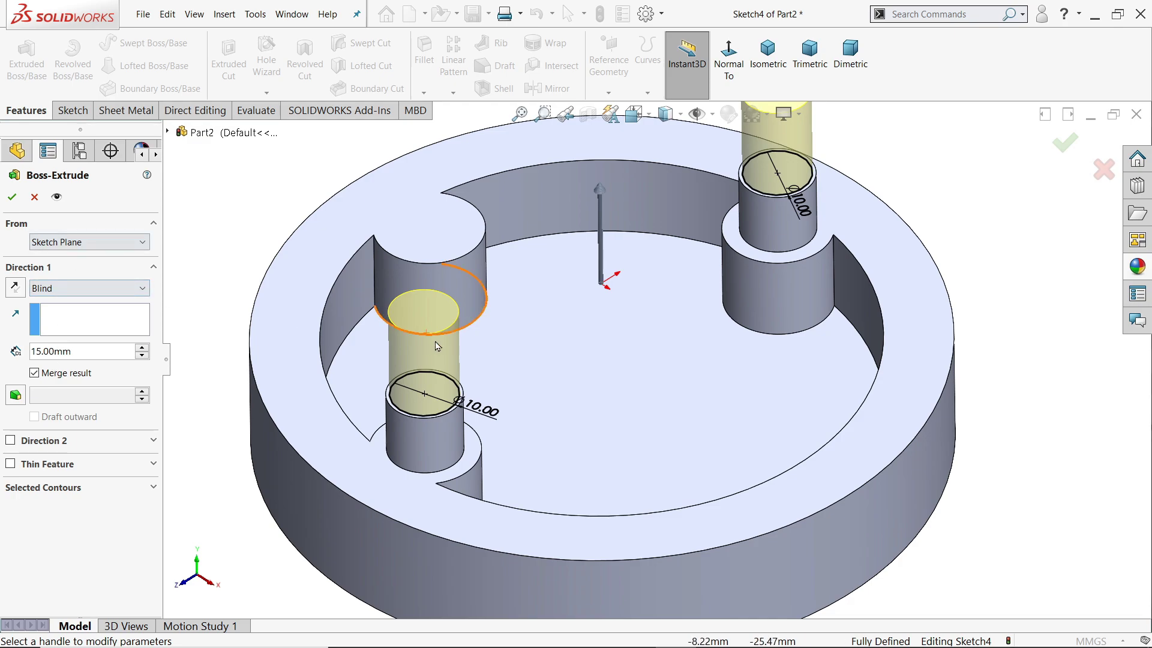
{"action": "left_click", "coordinate": [12, 198]}
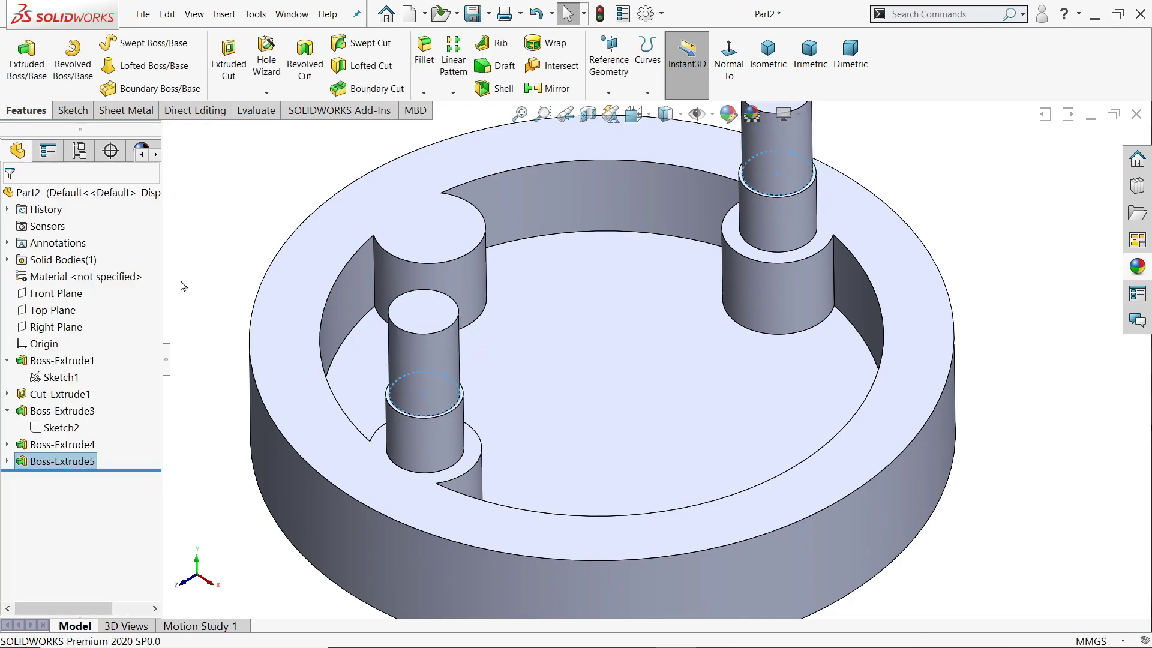
{"action": "scroll", "coordinate": [578, 386], "scroll_direction": "up", "scroll_amount": 3}
{"action": "mouse_move", "coordinate": [428, 446]}
{"action": "middle_mouse_down"}
{"action": "mouse_move", "coordinate": [452, 291]}
{"action": "mouse_move", "coordinate": [473, 265]}
{"action": "middle_mouse_up"}
Show hidden edges as dashed lines and sketch a Ø8 circle on the top hole
{"action": "left_click", "coordinate": [649, 393]}
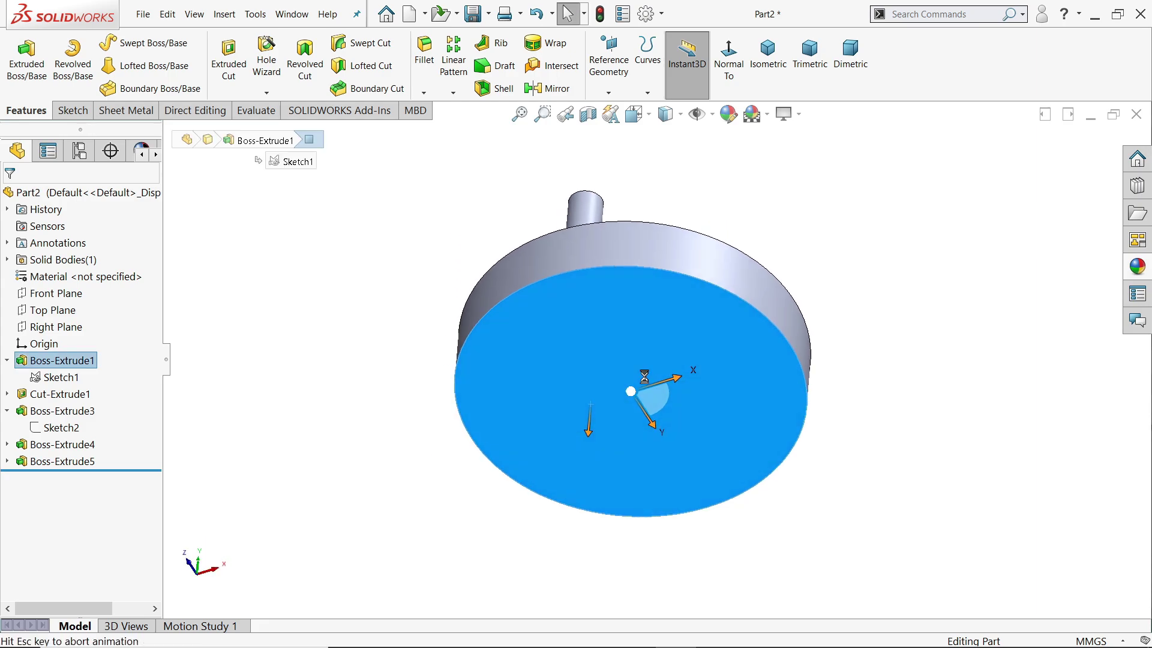
{"action": "left_click", "coordinate": [677, 120]}
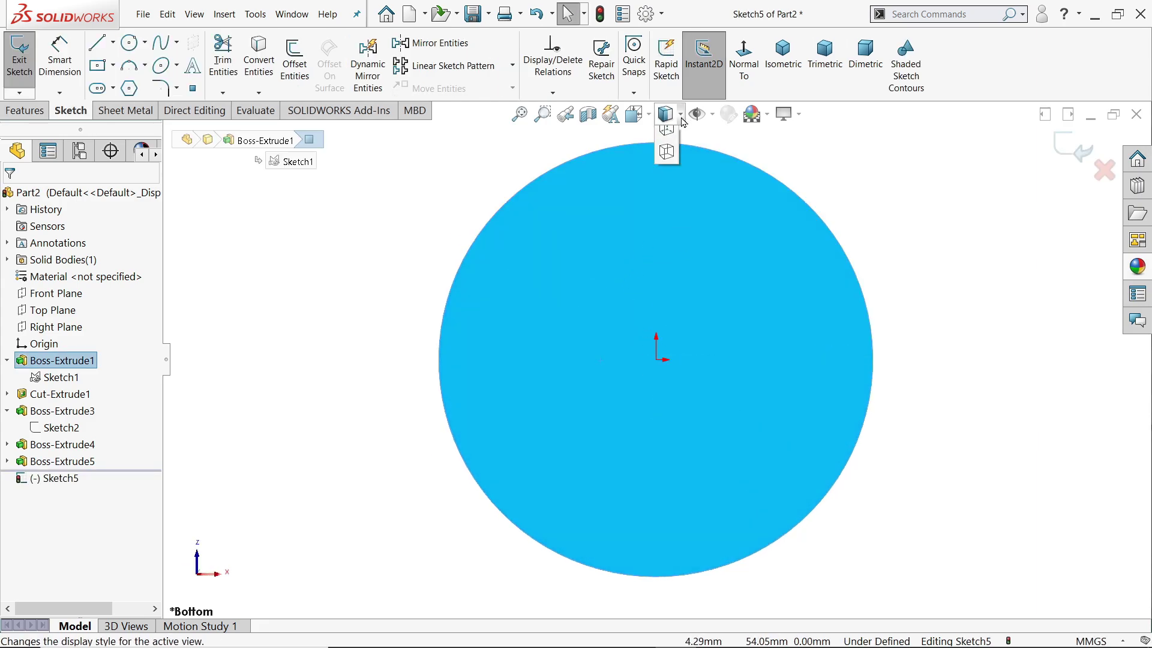
{"action": "left_click", "coordinate": [667, 211]}
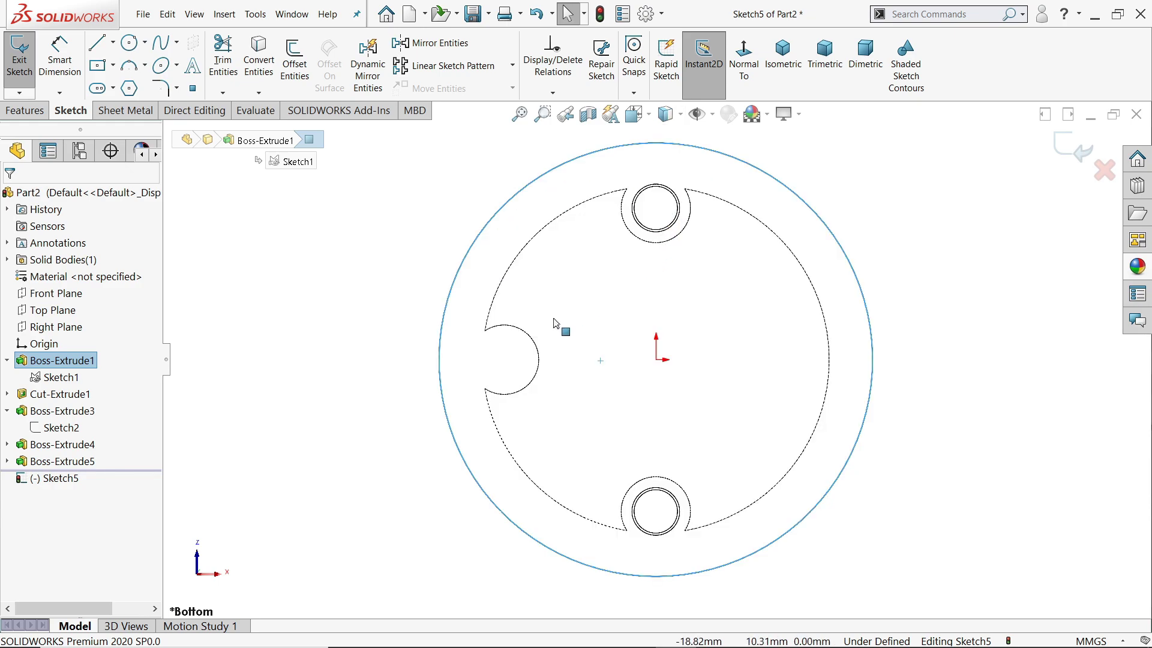
{"action": "left_click", "coordinate": [131, 42]}
{"action": "scroll", "coordinate": [696, 261], "scroll_direction": "down", "scroll_amount": 2}
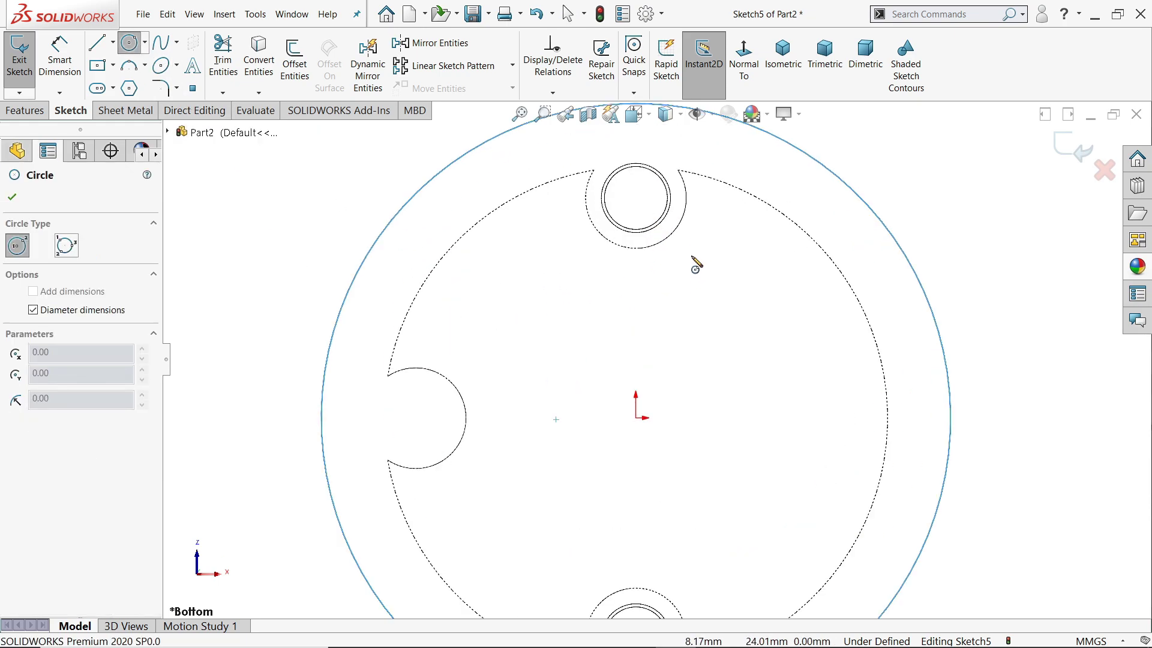
{"action": "left_click", "coordinate": [636, 198]}
{"action": "type", "text": "8"}
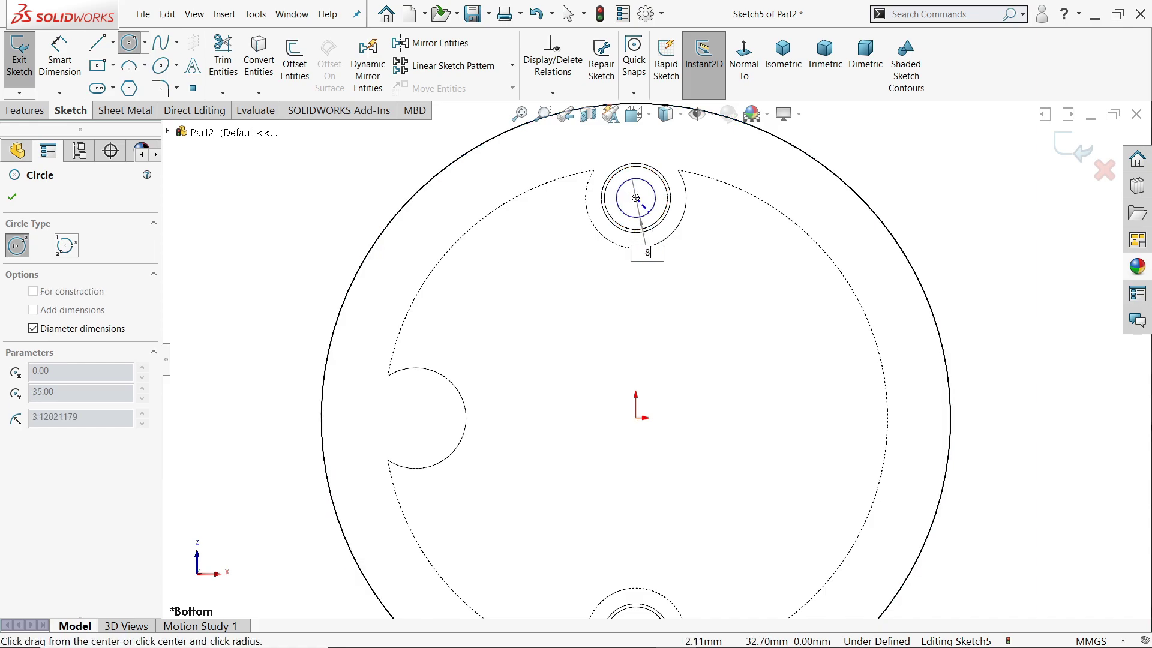
{"action": "key", "text": "Return"}
{"action": "scroll", "coordinate": [672, 489], "scroll_direction": "up", "scroll_amount": 2}
{"action": "scroll", "coordinate": [657, 525], "scroll_direction": "down", "scroll_amount": 3}
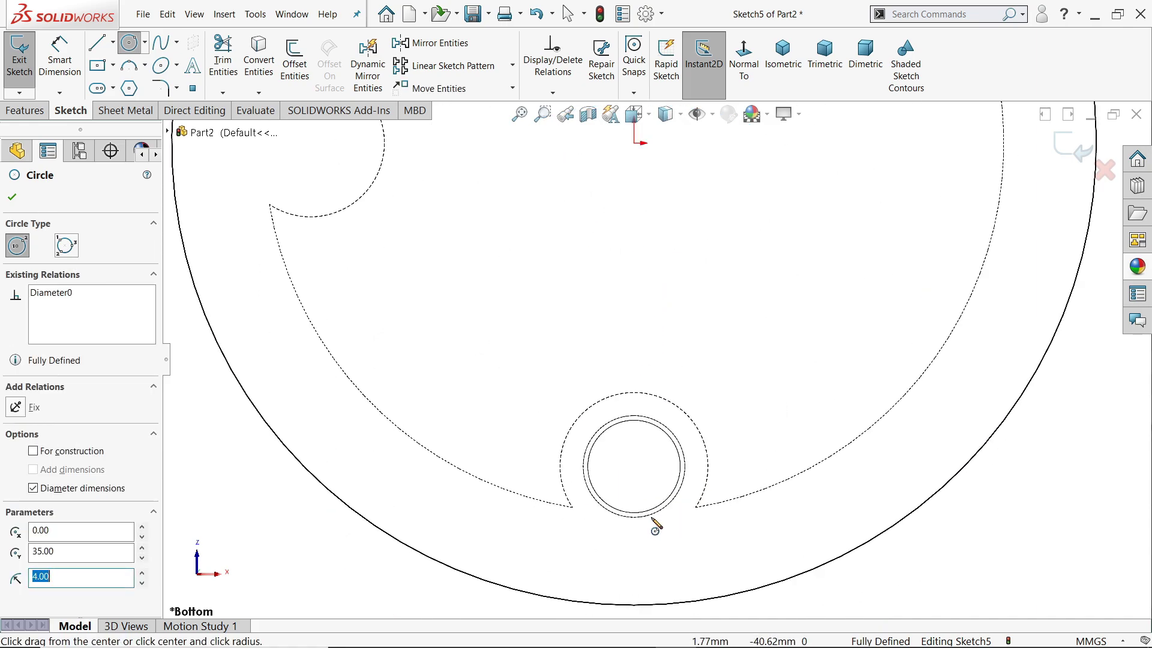
Add Ø8 circles on the bottom hole and the left notch
{"action": "left_click", "coordinate": [634, 467]}
{"action": "type", "text": "8"}
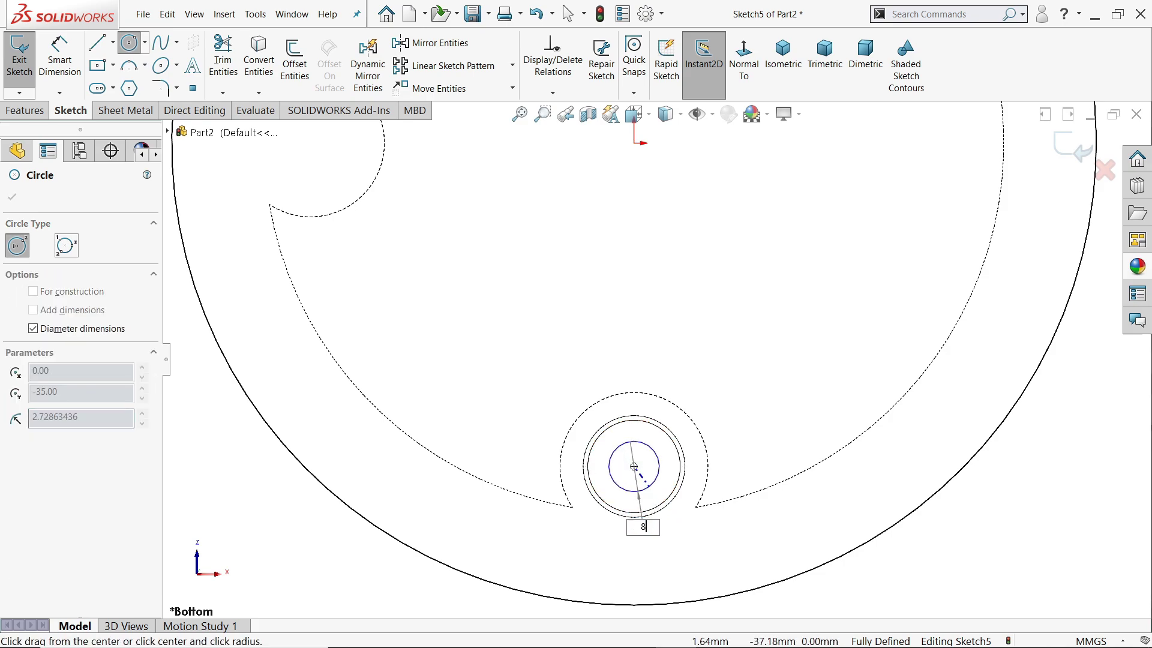
{"action": "key", "text": "Return"}
{"action": "scroll", "coordinate": [489, 315], "scroll_direction": "up", "scroll_amount": 2}
{"action": "scroll", "coordinate": [504, 255], "scroll_direction": "down", "scroll_amount": 3}
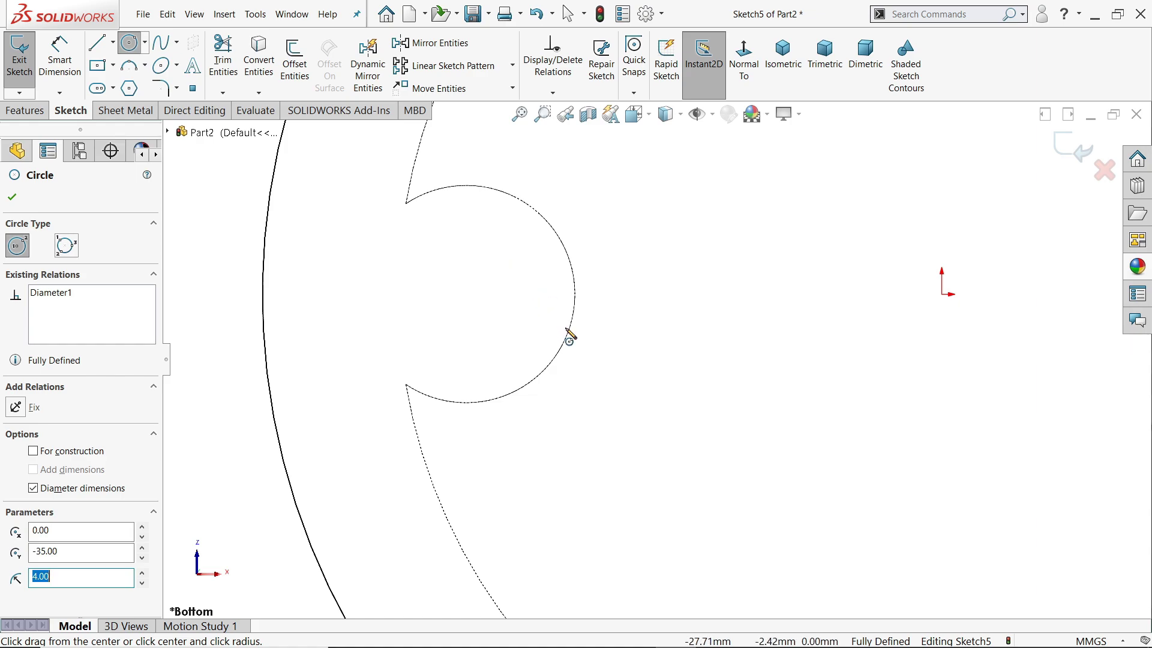
{"action": "left_click", "coordinate": [468, 294]}
{"action": "key", "text": "Return"}
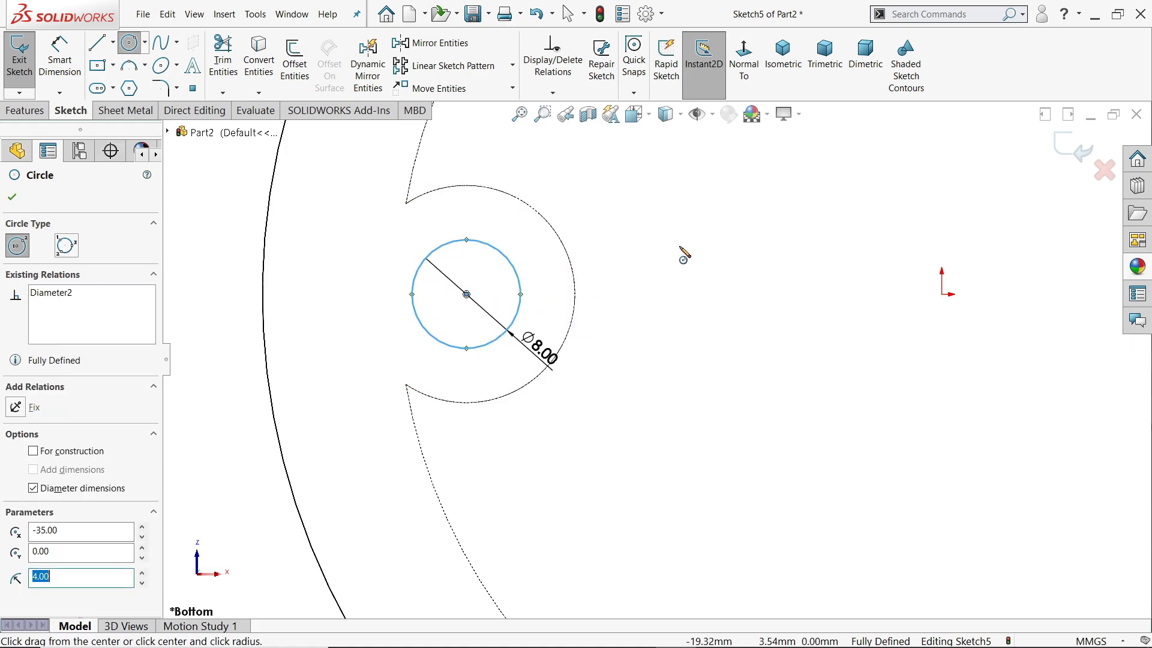
End circle drawing, switch to Shaded display and zoom to fit the disk
{"action": "right_click", "coordinate": [682, 250]}
{"action": "left_click", "coordinate": [724, 257]}
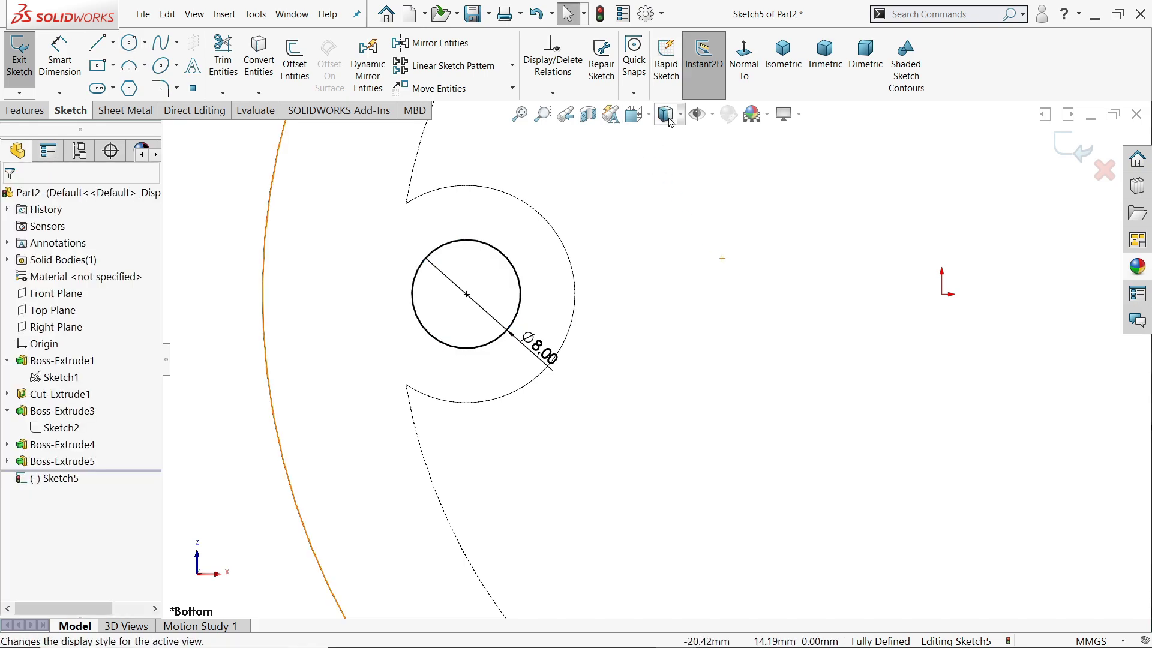
{"action": "left_click", "coordinate": [680, 115]}
{"action": "left_click", "coordinate": [667, 162]}
{"action": "key", "text": "f"}
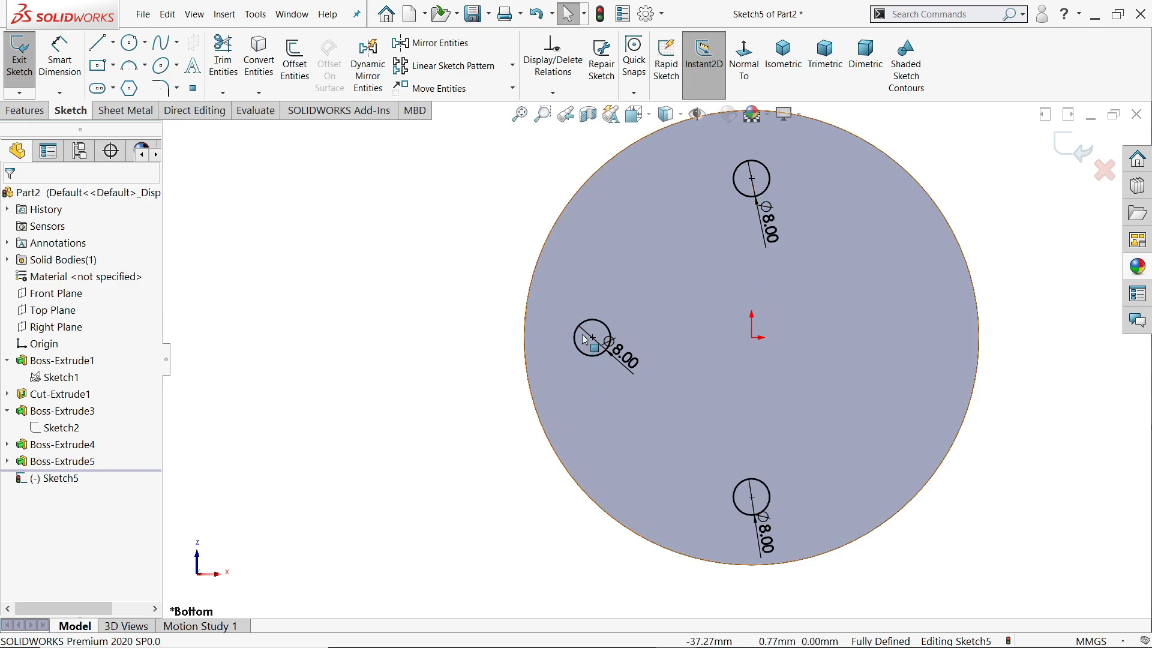
Extrude-cut the upper-left and lower-right Ø8 circles 18 mm deep, Blind
{"action": "left_click", "coordinate": [25, 110]}
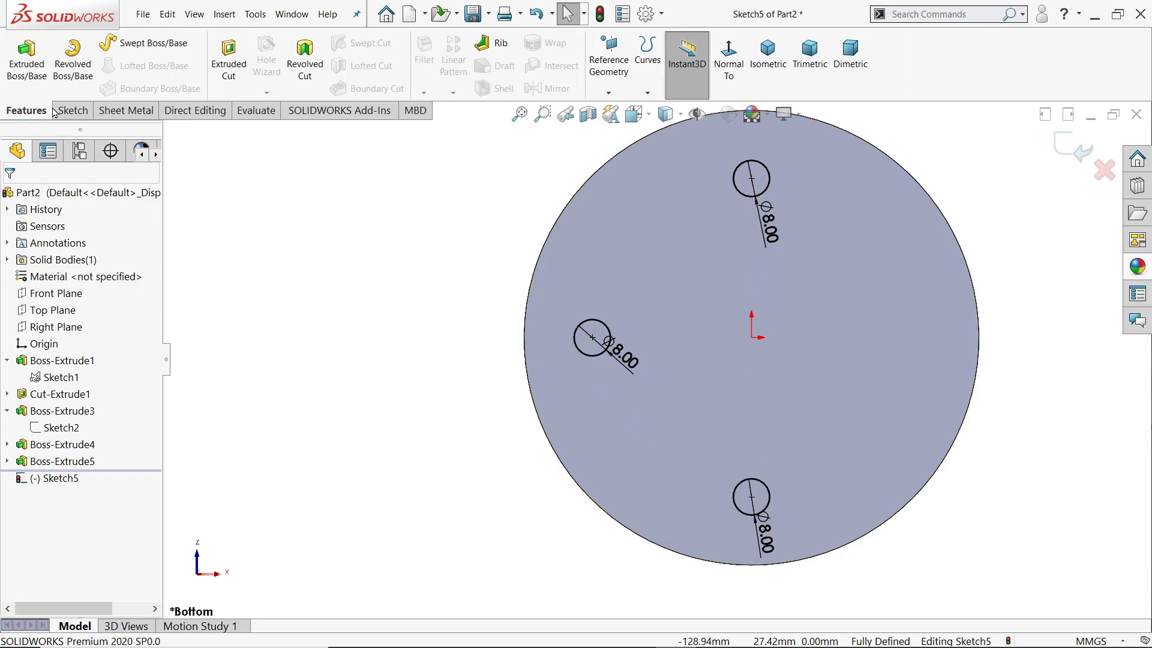
{"action": "left_click", "coordinate": [229, 60]}
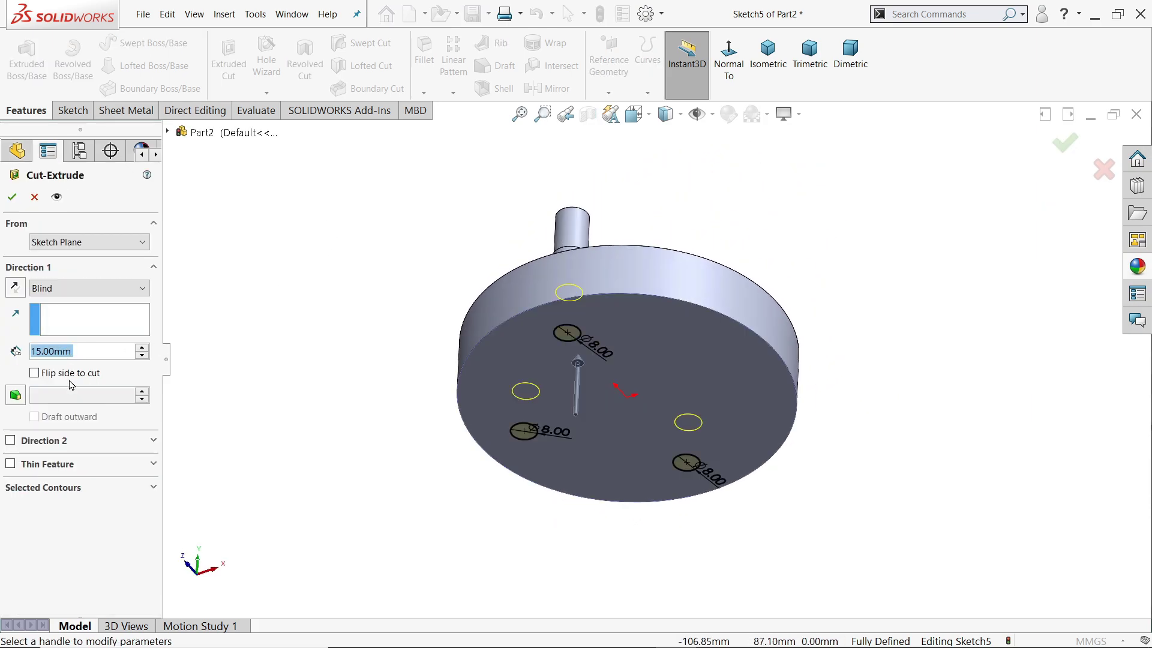
{"action": "left_click", "coordinate": [54, 487]}
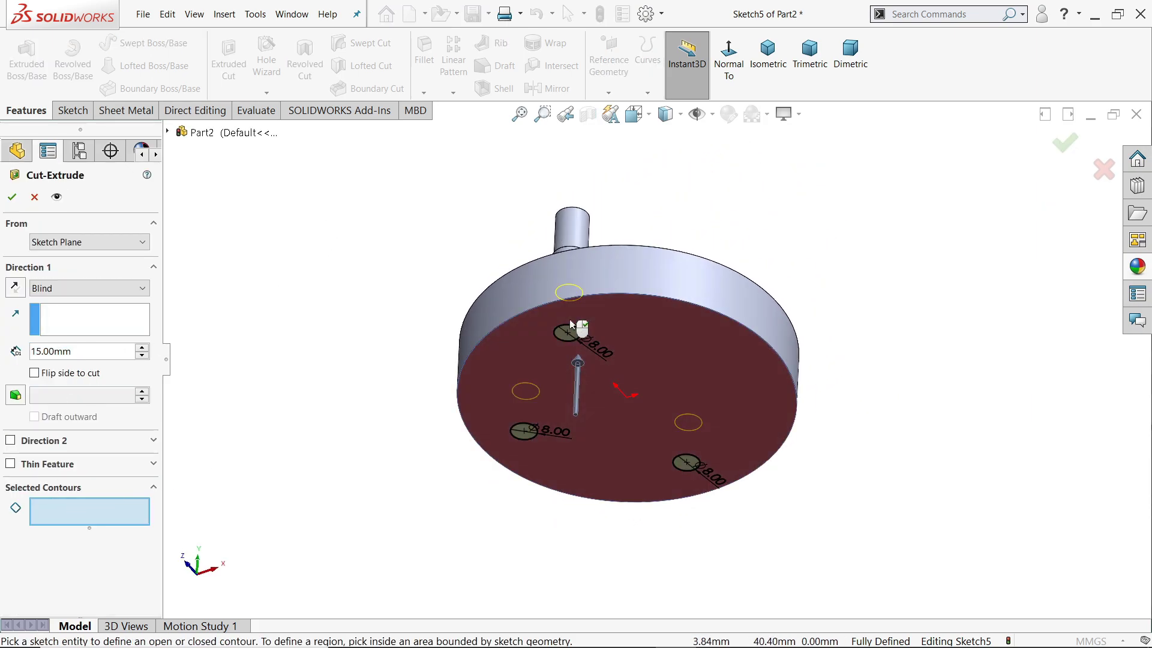
{"action": "left_click", "coordinate": [575, 339]}
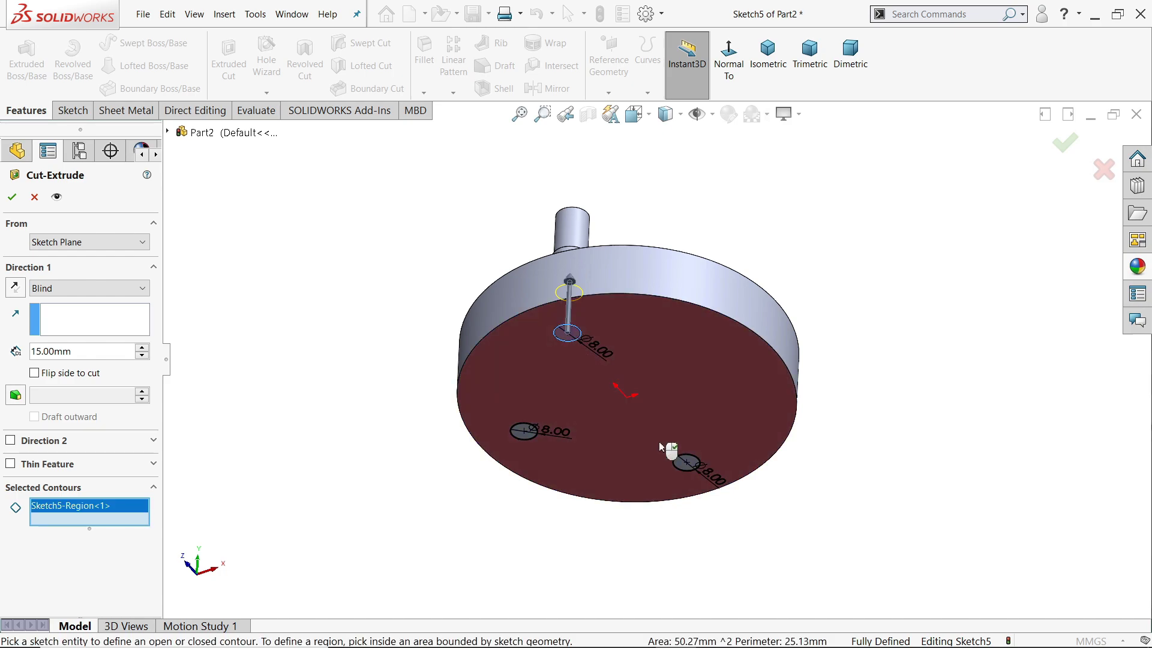
{"action": "left_click", "coordinate": [688, 465]}
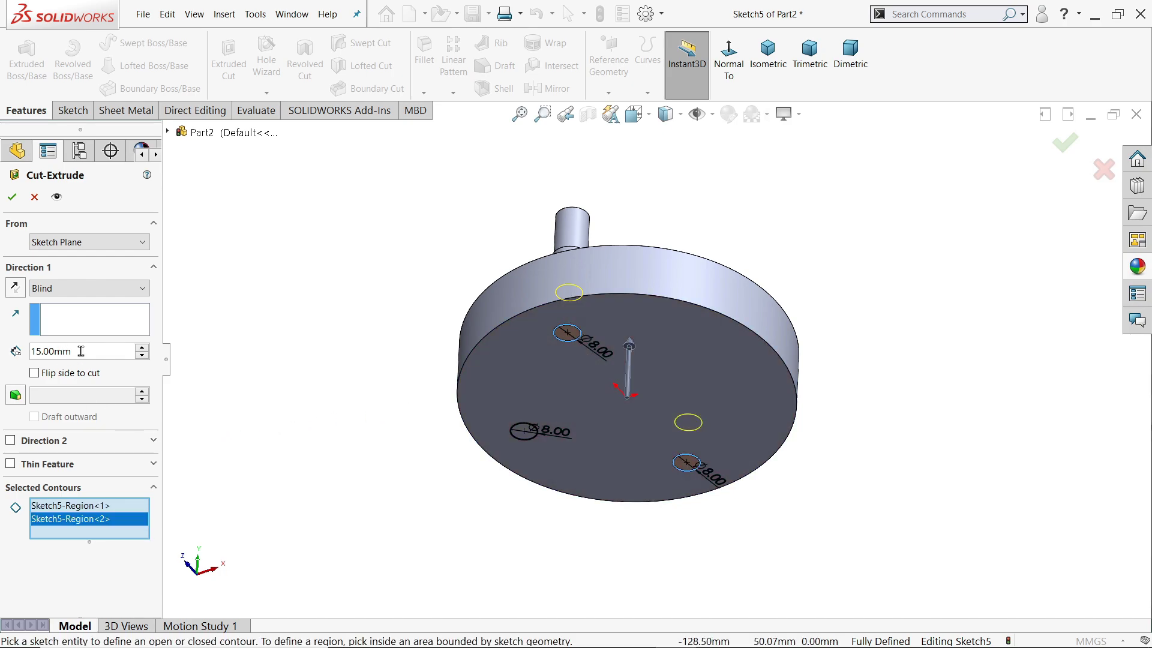
{"action": "left_click_drag", "start_coordinate": [81, 352], "coordinate": [31, 352]}
{"action": "type", "text": "18"}
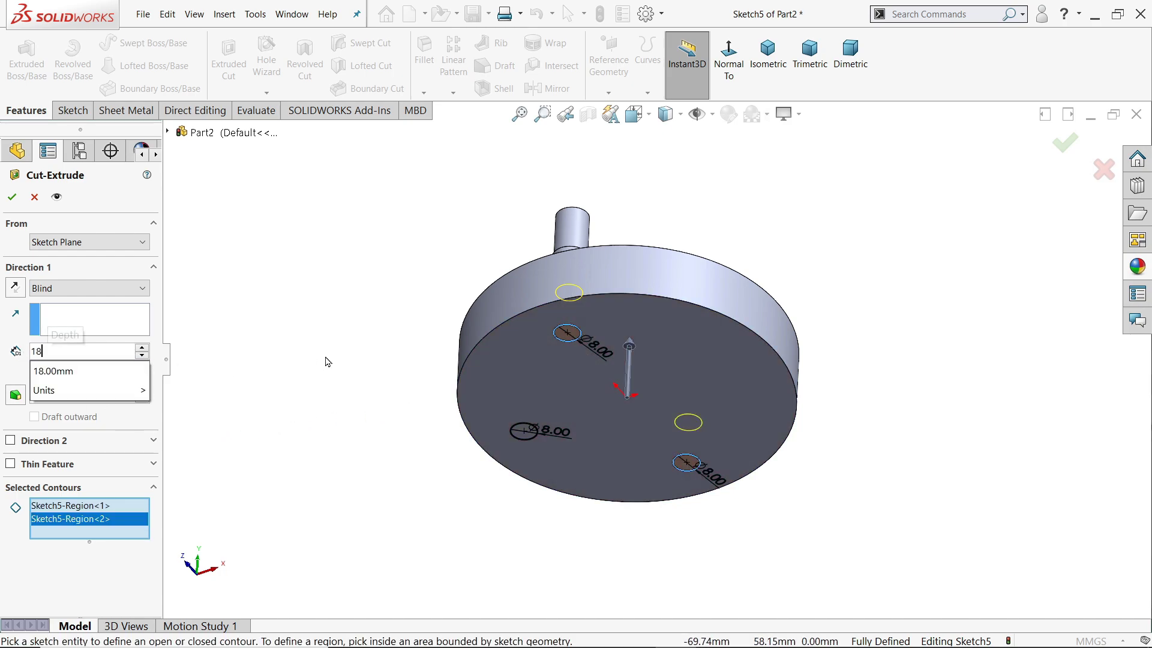
{"action": "key", "text": "Return"}
{"action": "key", "text": "ctrl+7"}
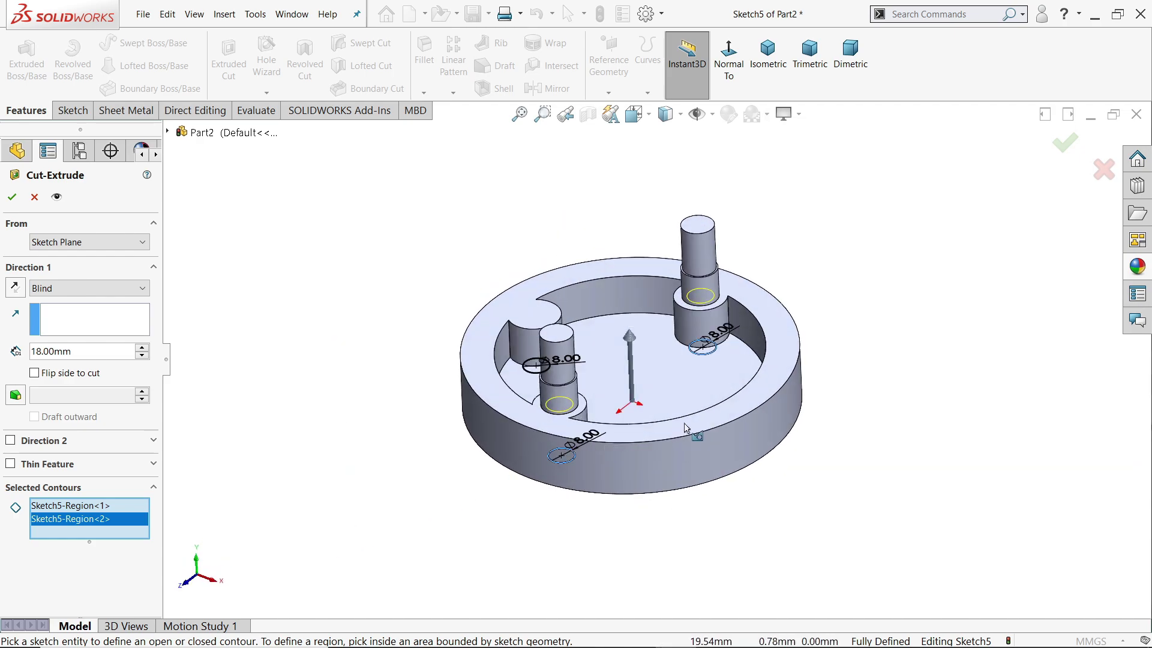
{"action": "left_click", "coordinate": [11, 198]}
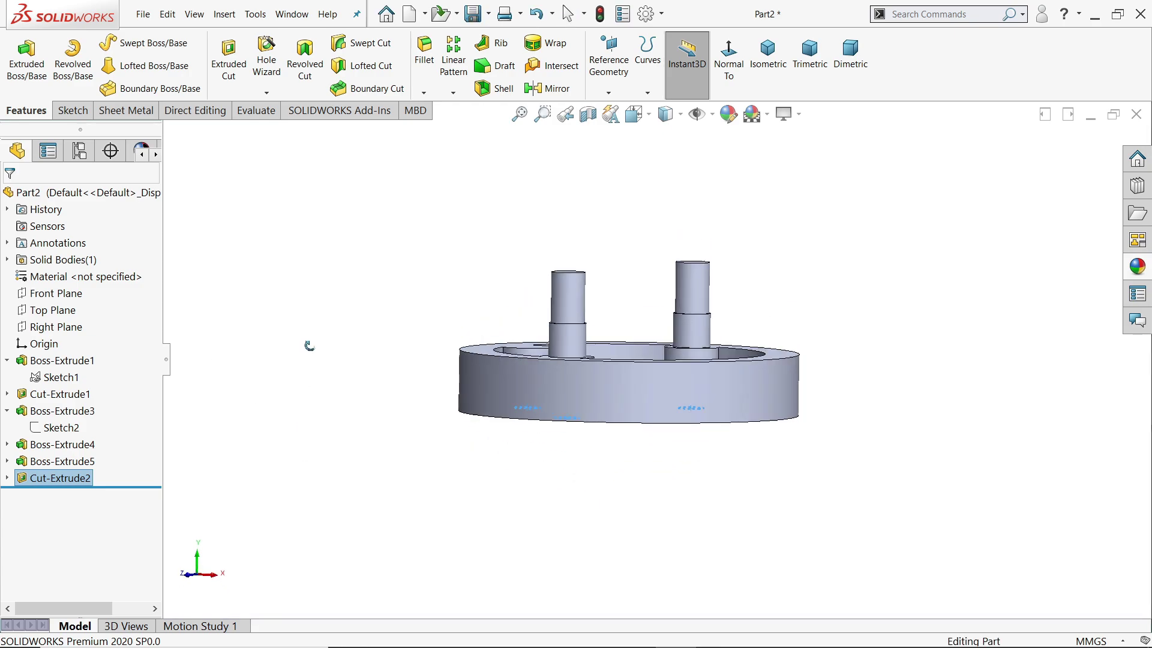
Cut the remaining lower-left Ø8 circle from Sketch5 8 mm deep, then view Isometric
{"action": "left_click", "coordinate": [7, 479]}
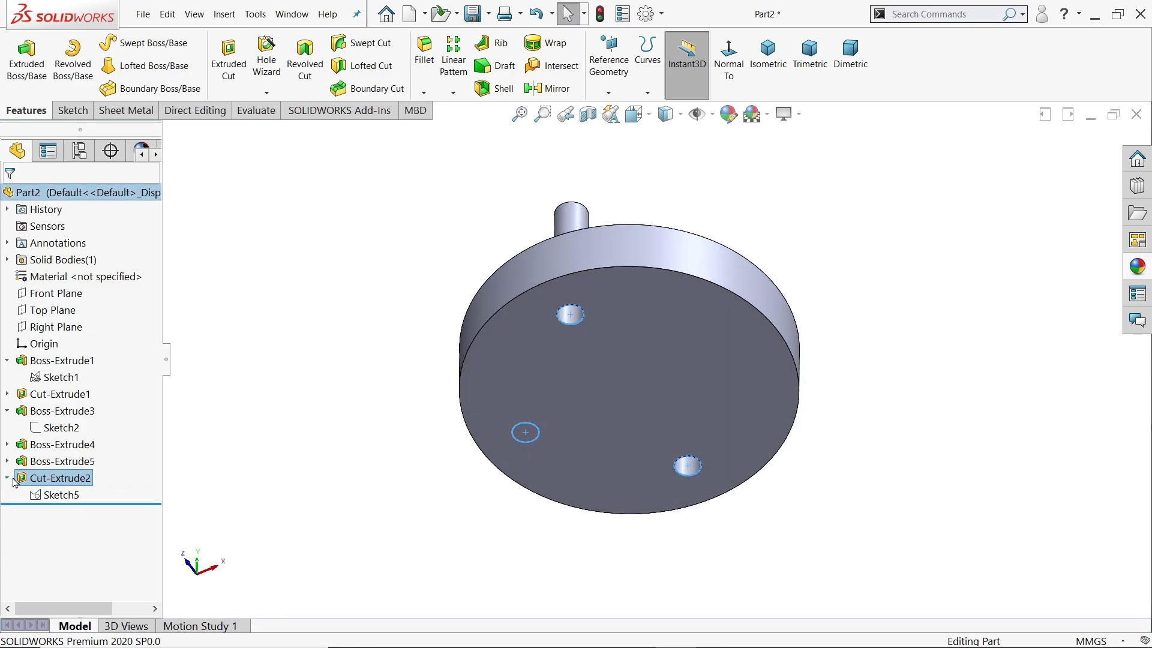
{"action": "left_click", "coordinate": [55, 495]}
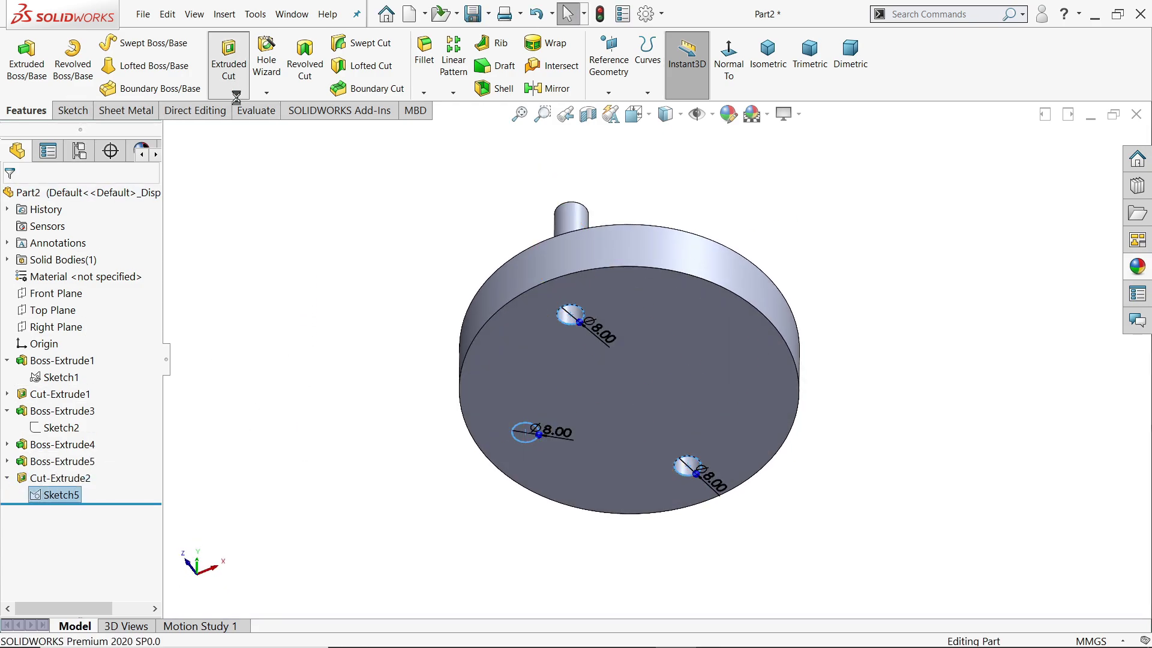
{"action": "left_click", "coordinate": [228, 63]}
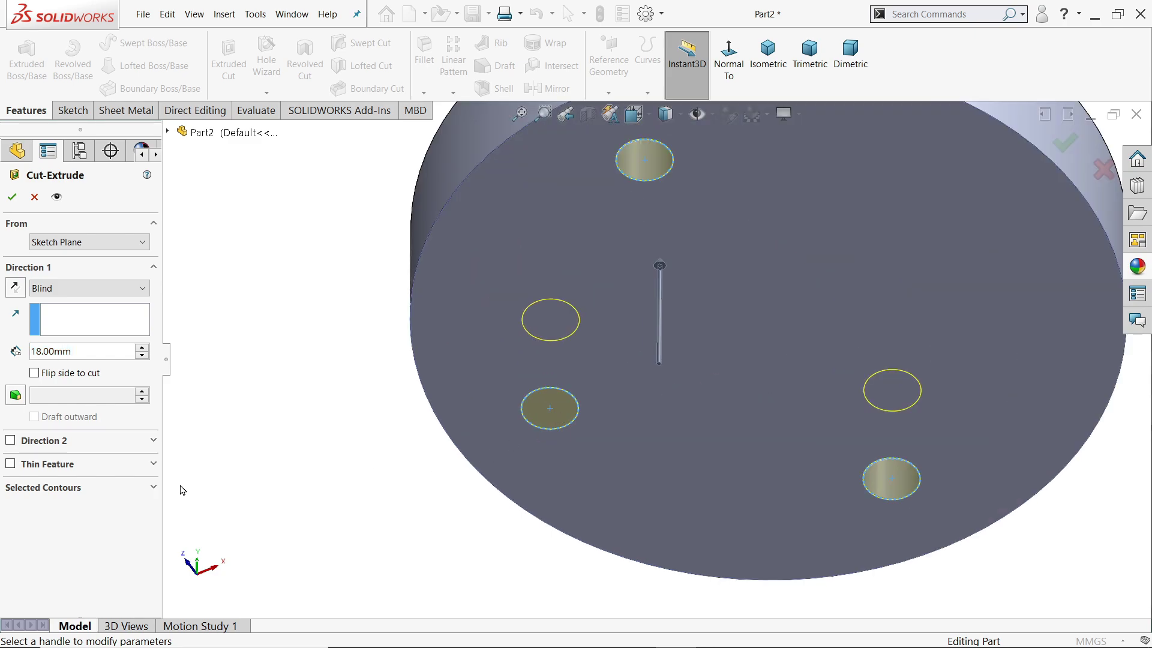
{"action": "left_click", "coordinate": [72, 488]}
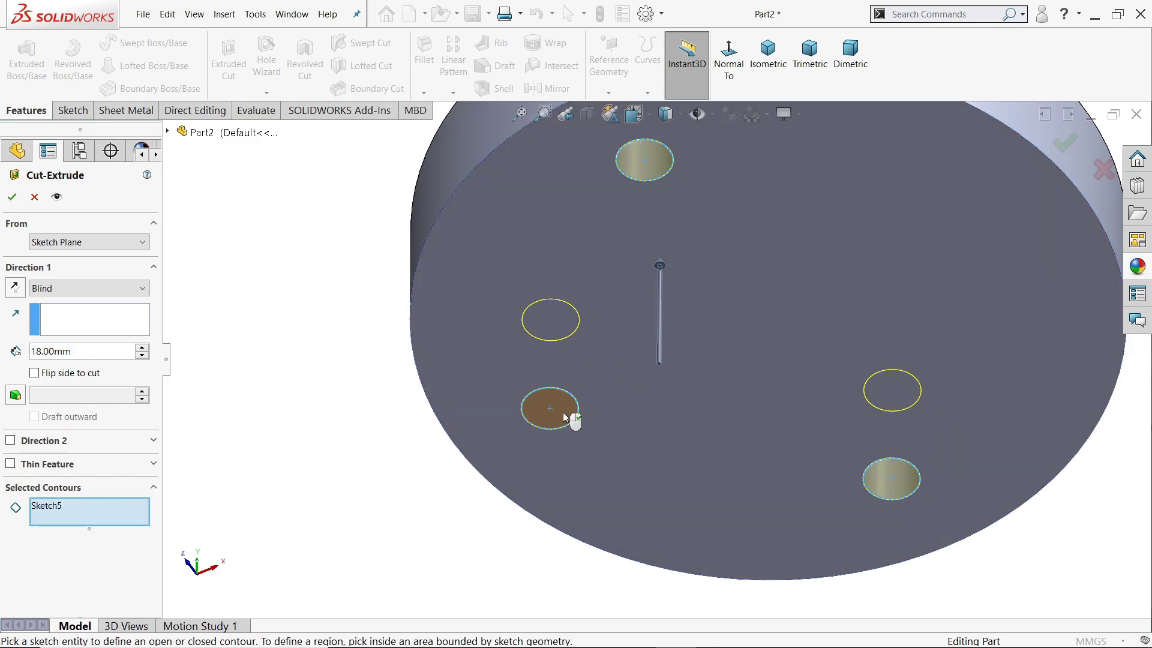
{"action": "left_click", "coordinate": [564, 418]}
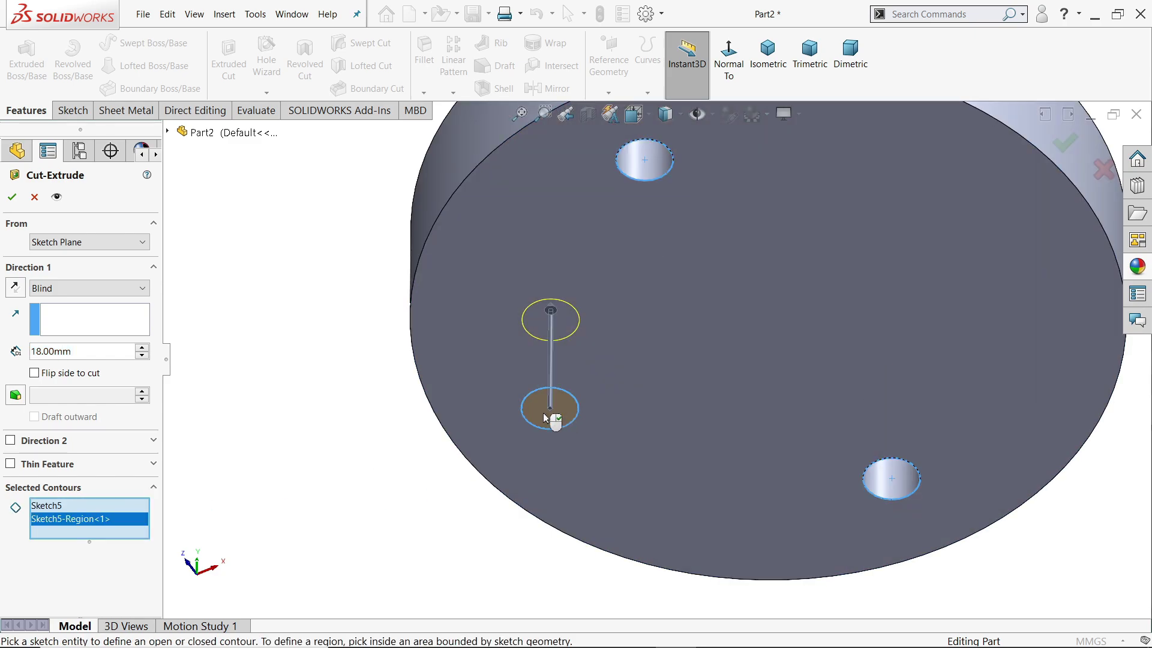
{"action": "double_click", "coordinate": [82, 351]}
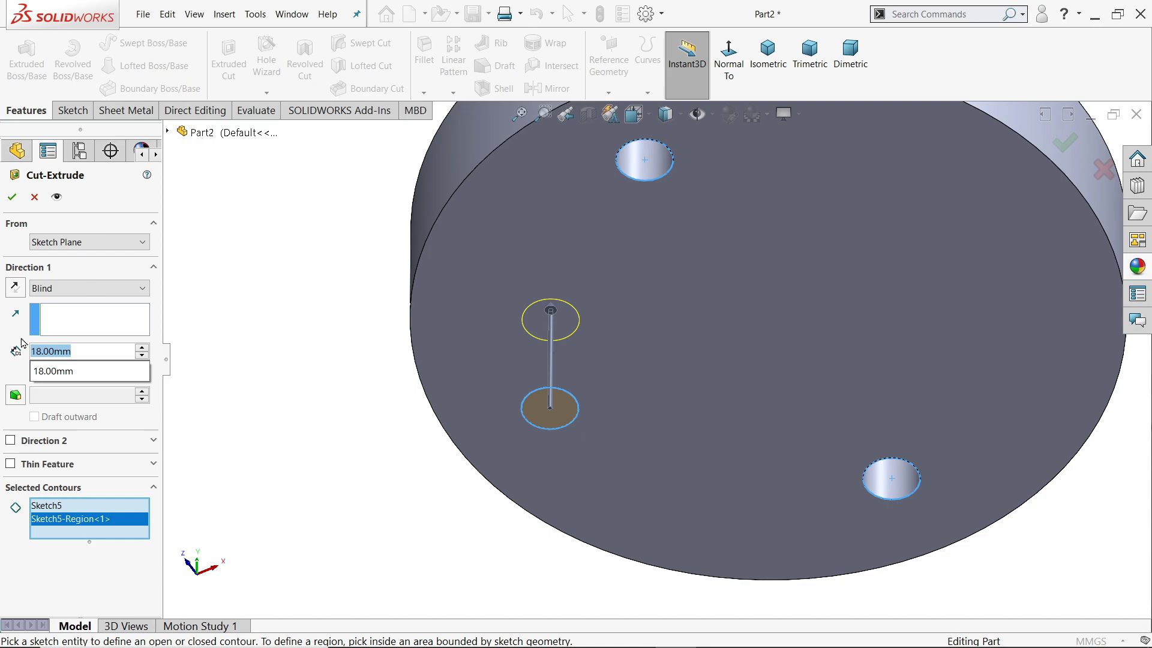
{"action": "type", "text": "8"}
{"action": "key", "text": "Return"}
{"action": "mouse_move", "coordinate": [291, 368]}
{"action": "middle_mouse_down"}
{"action": "mouse_move", "coordinate": [280, 454]}
{"action": "mouse_move", "coordinate": [277, 386]}
{"action": "mouse_move", "coordinate": [236, 335]}
{"action": "mouse_move", "coordinate": [231, 210]}
{"action": "mouse_move", "coordinate": [239, 429]}
{"action": "mouse_move", "coordinate": [319, 355]}
{"action": "mouse_move", "coordinate": [306, 368]}
{"action": "mouse_move", "coordinate": [707, 120]}
{"action": "middle_mouse_up"}
{"action": "left_click", "coordinate": [12, 197]}
{"action": "left_click", "coordinate": [768, 54]}
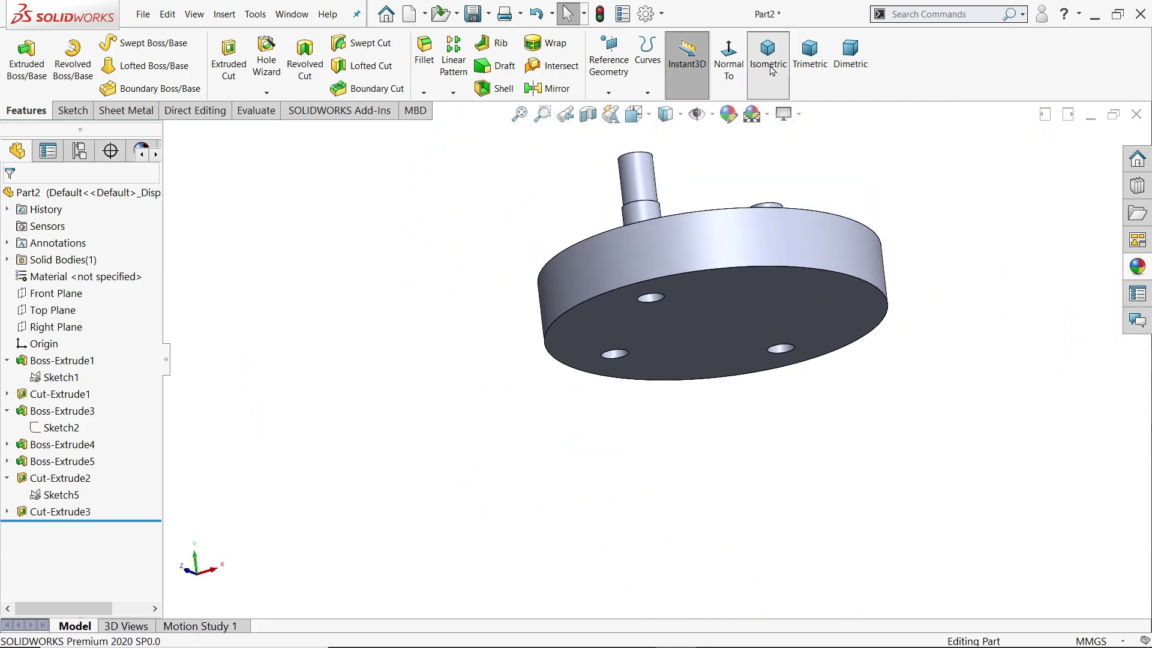
{"action": "key", "text": "alt+Tab"}
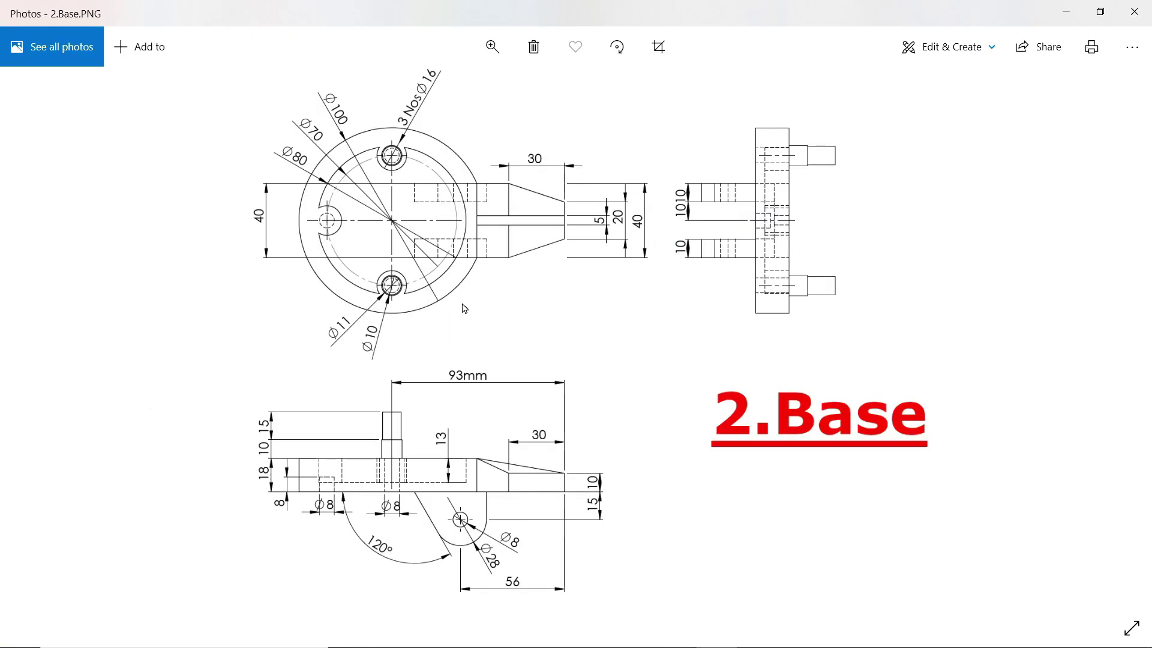
{"action": "left_click", "coordinate": [492, 47]}
{"action": "left_click_drag", "start_coordinate": [414, 90], "coordinate": [451, 96]}
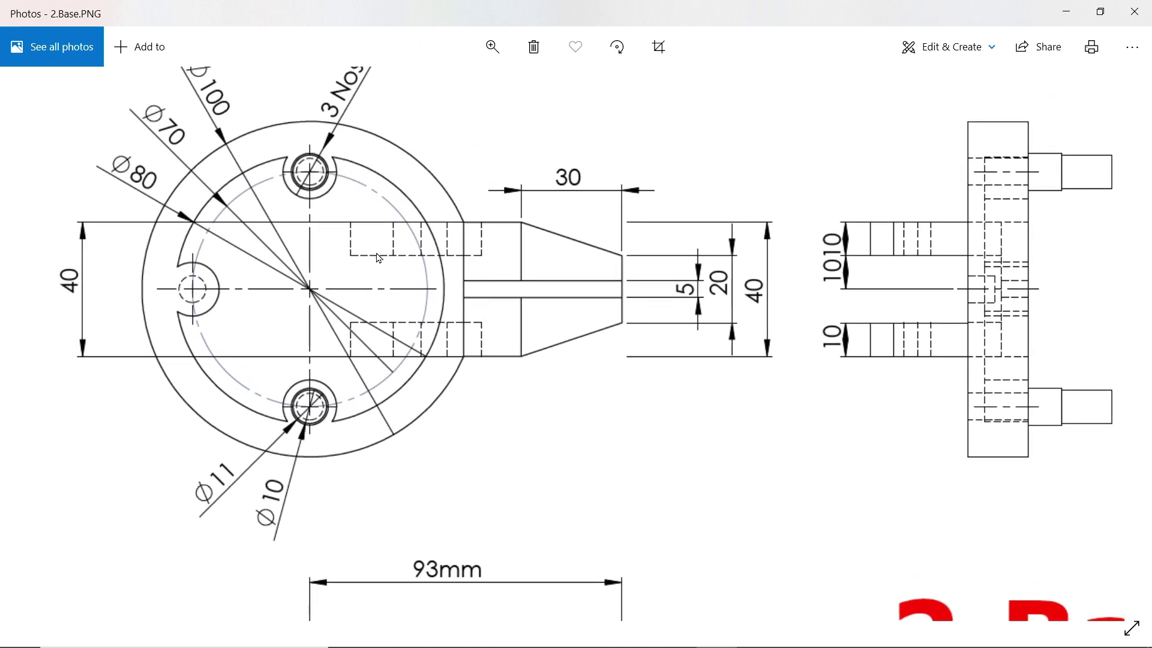
{"action": "scroll", "coordinate": [510, 415], "scroll_direction": "down", "scroll_amount": 2}
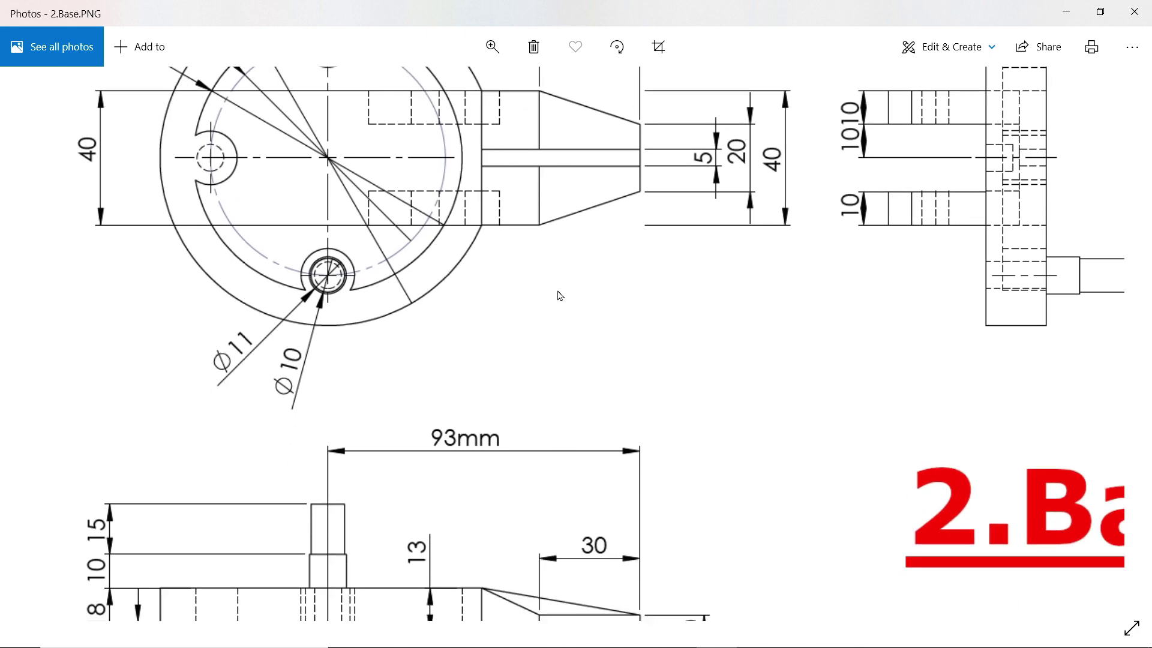
{"action": "scroll", "coordinate": [558, 296], "scroll_direction": "down", "scroll_amount": 1}
{"action": "scroll", "coordinate": [586, 327], "scroll_direction": "down", "scroll_amount": 1}
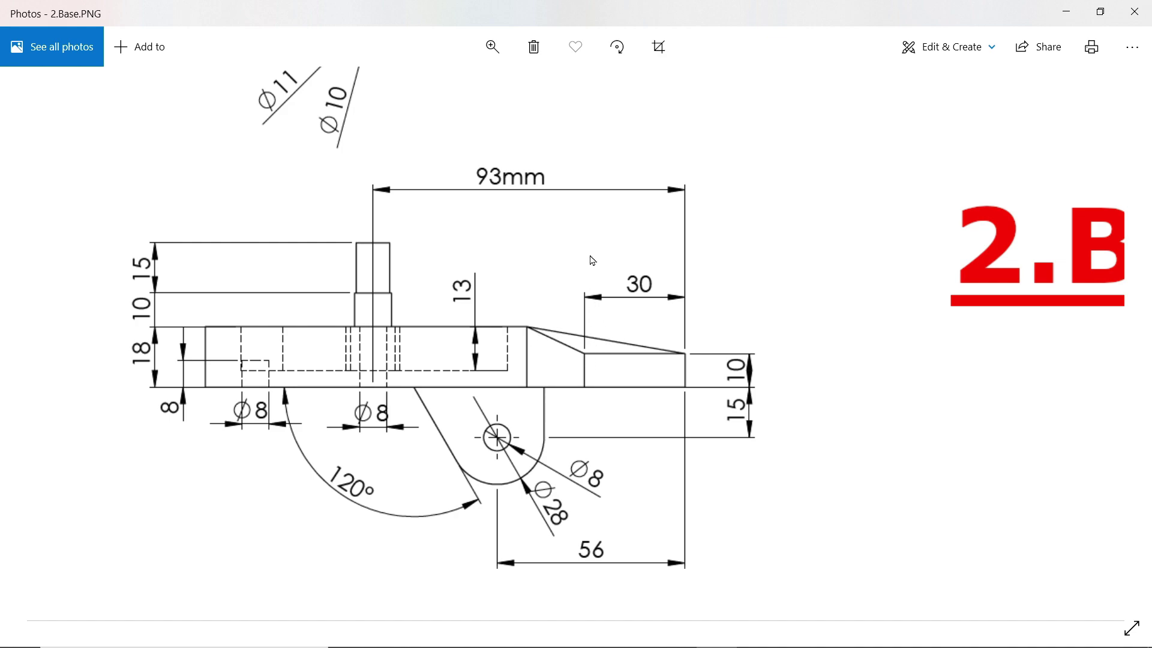
{"action": "scroll", "coordinate": [593, 260], "scroll_direction": "up", "scroll_amount": 5}
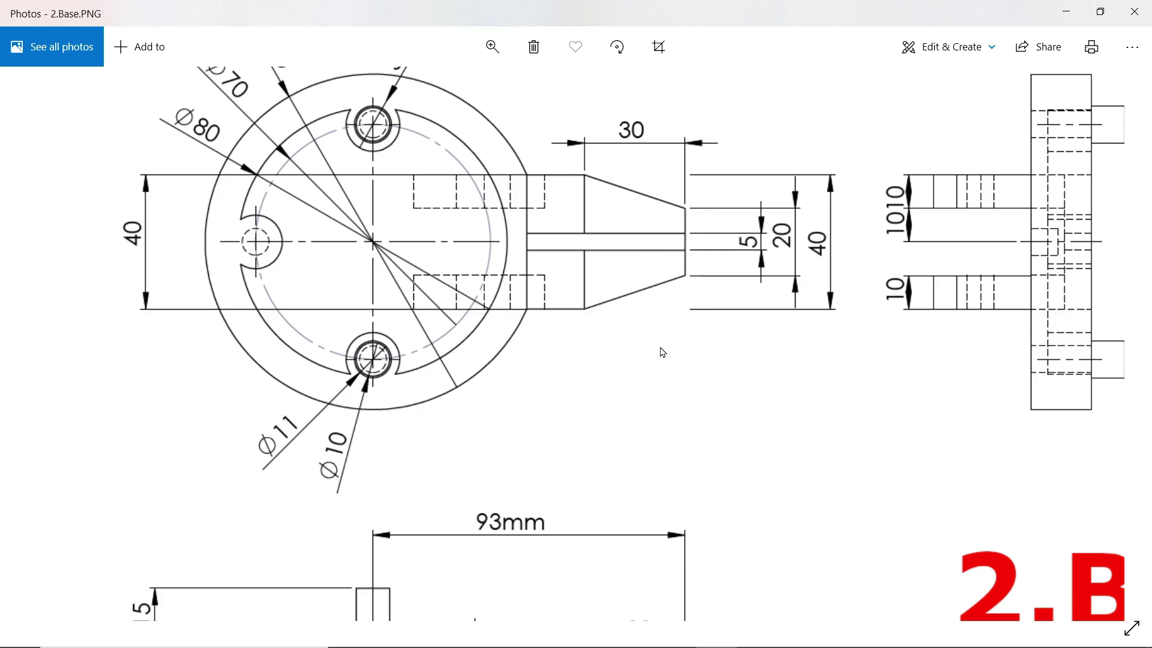
{"action": "scroll", "coordinate": [654, 324], "scroll_direction": "down", "scroll_amount": 1}
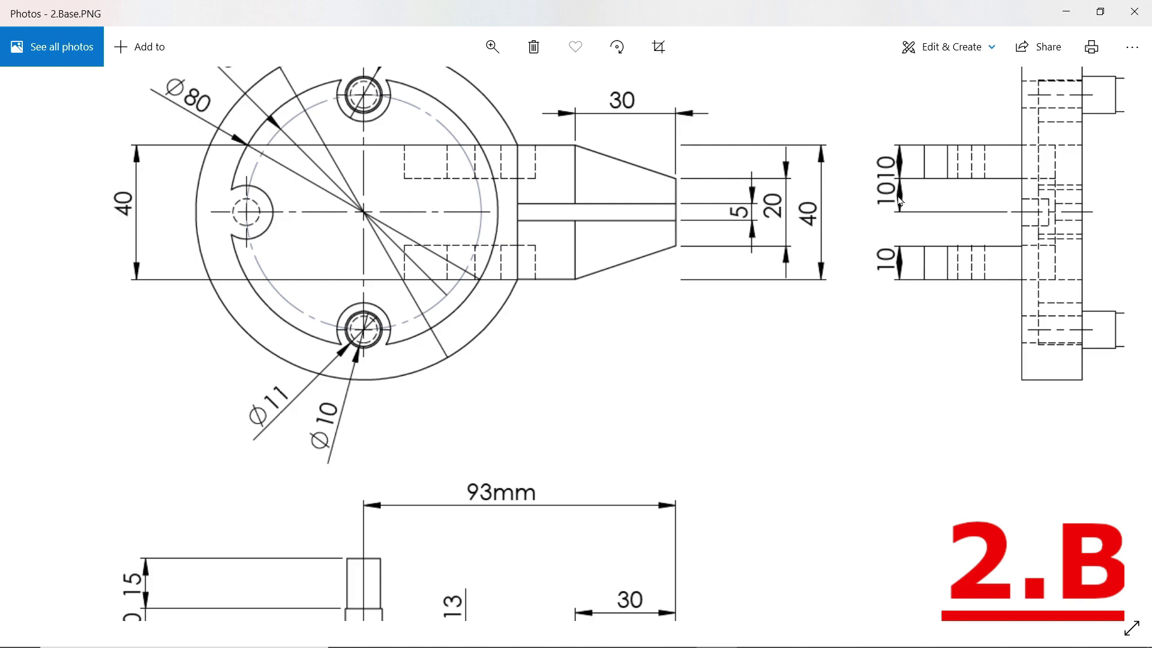
{"action": "scroll", "coordinate": [799, 363], "scroll_direction": "down", "scroll_amount": 1}
{"action": "scroll", "coordinate": [792, 290], "scroll_direction": "down", "scroll_amount": 2}
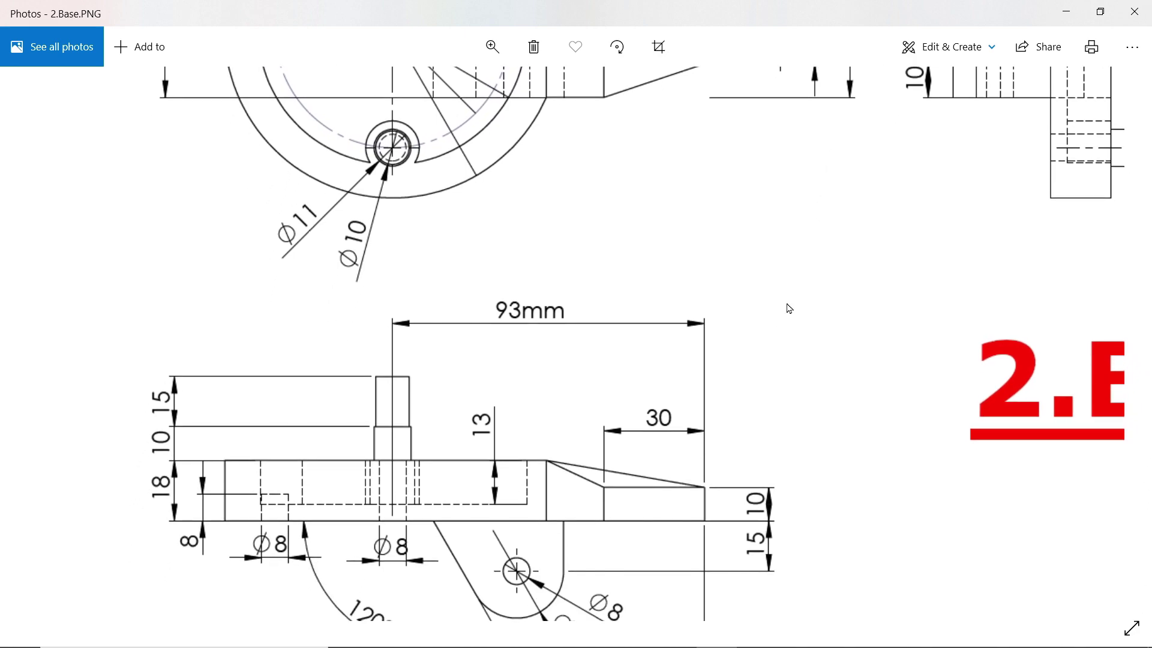
{"action": "scroll", "coordinate": [786, 309], "scroll_direction": "down", "scroll_amount": 2}
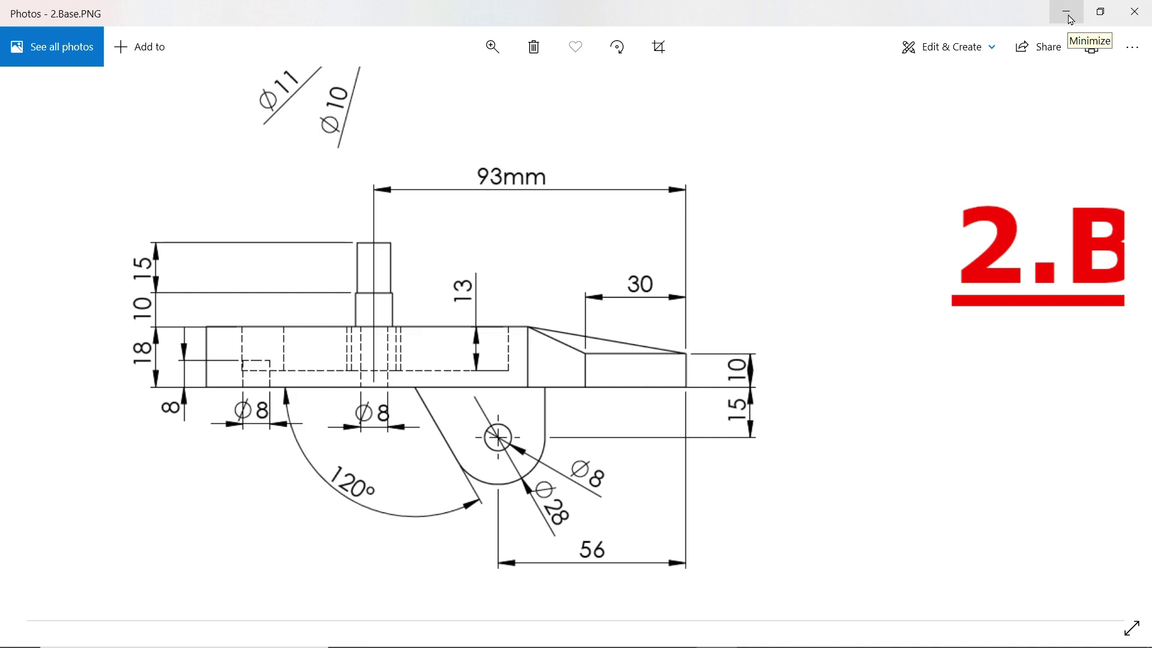
{"action": "left_click", "coordinate": [1067, 12]}
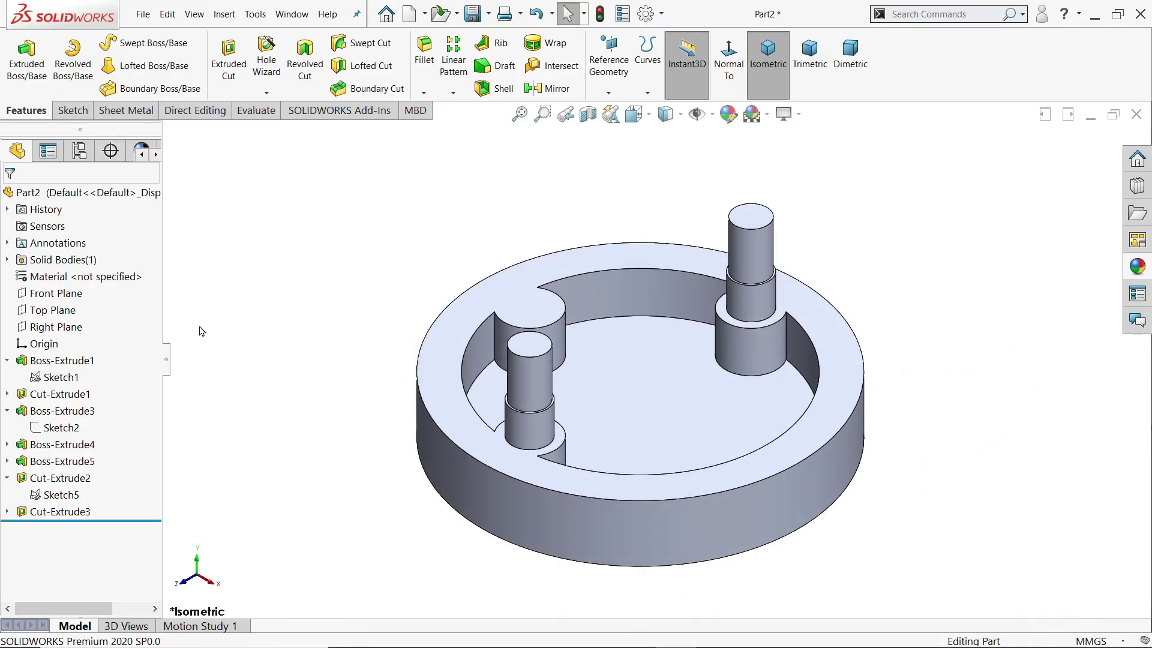
Sketch a chord line across the base circle on the underside face
{"action": "mouse_move", "coordinate": [202, 390]}
{"action": "middle_mouse_down"}
{"action": "mouse_move", "coordinate": [311, 326]}
{"action": "mouse_move", "coordinate": [511, 352]}
{"action": "middle_mouse_up"}
{"action": "left_click", "coordinate": [786, 384]}
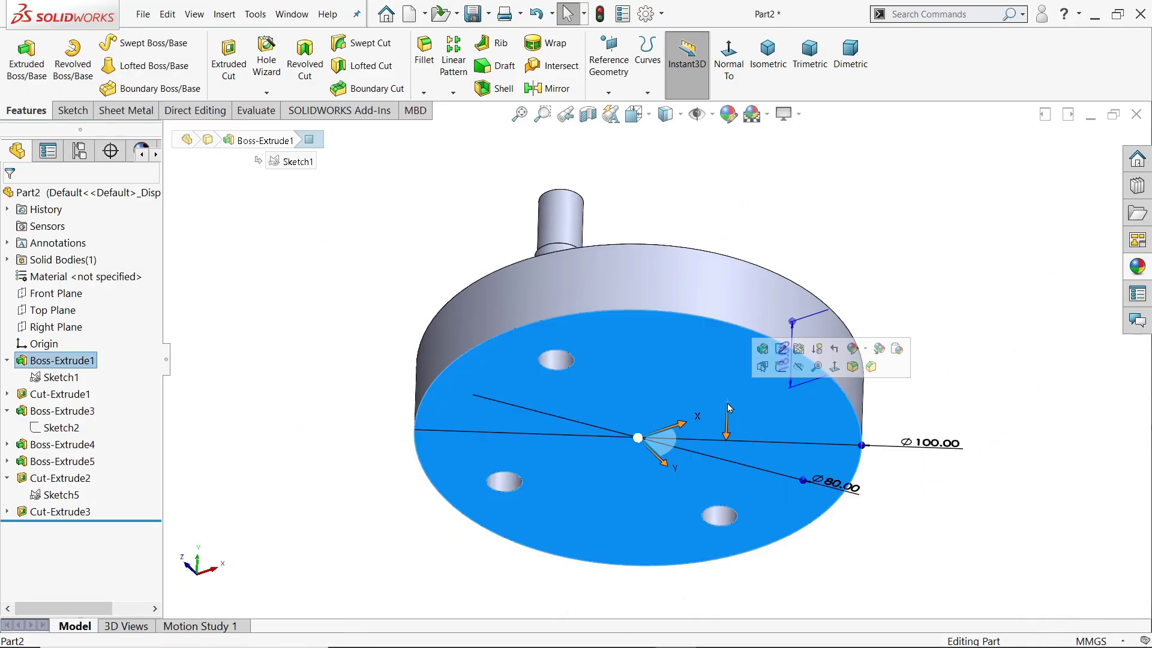
{"action": "left_click", "coordinate": [781, 367]}
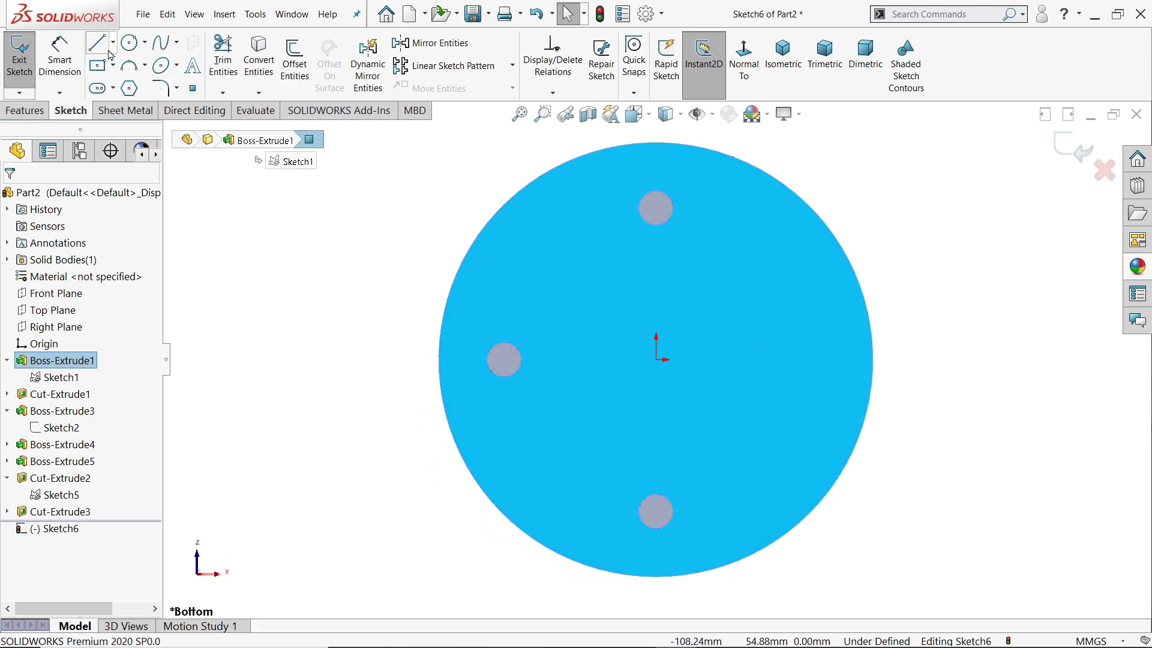
{"action": "left_click", "coordinate": [97, 43]}
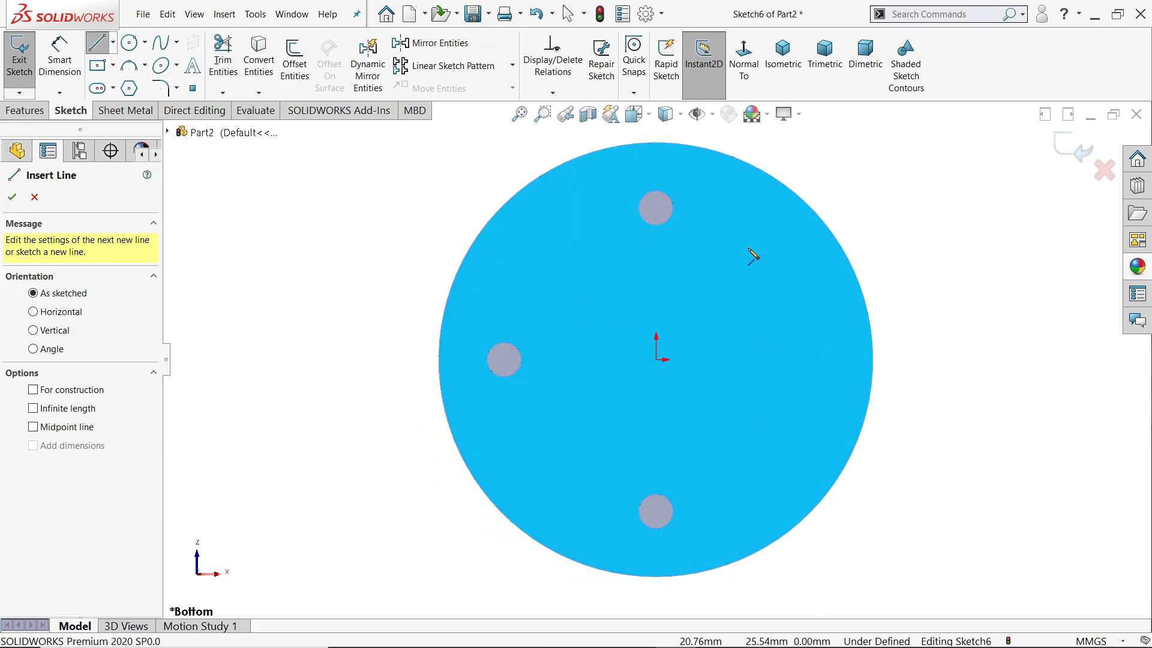
{"action": "left_click", "coordinate": [830, 232]}
{"action": "left_click", "coordinate": [849, 456]}
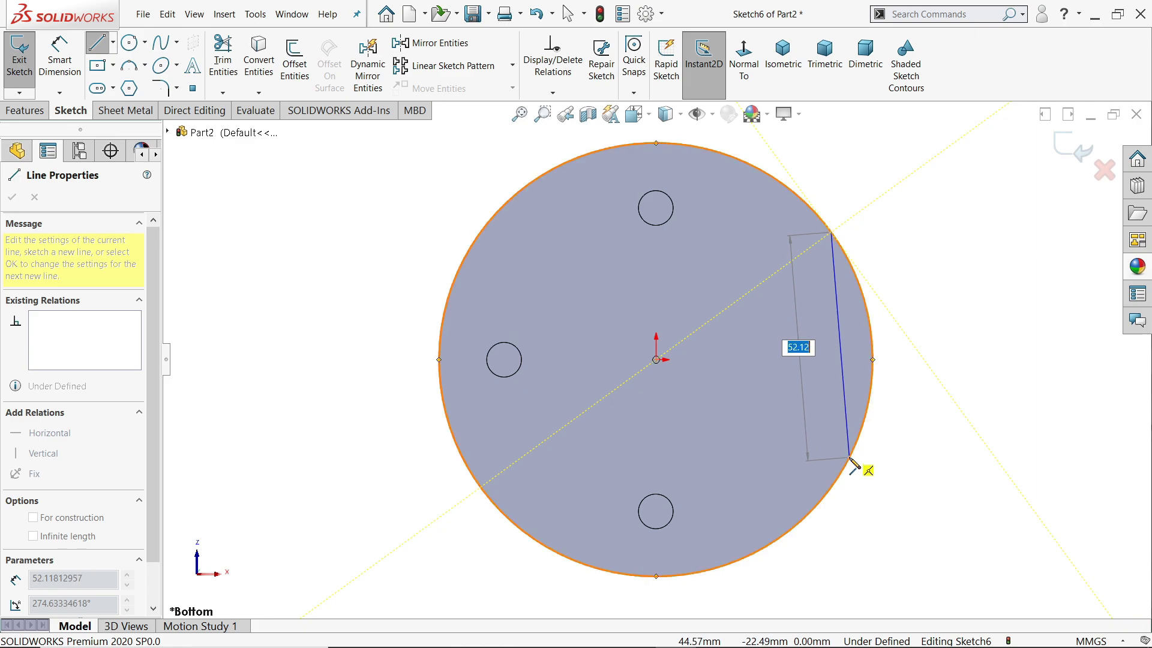
{"action": "right_click", "coordinate": [905, 432]}
{"action": "left_click", "coordinate": [938, 467]}
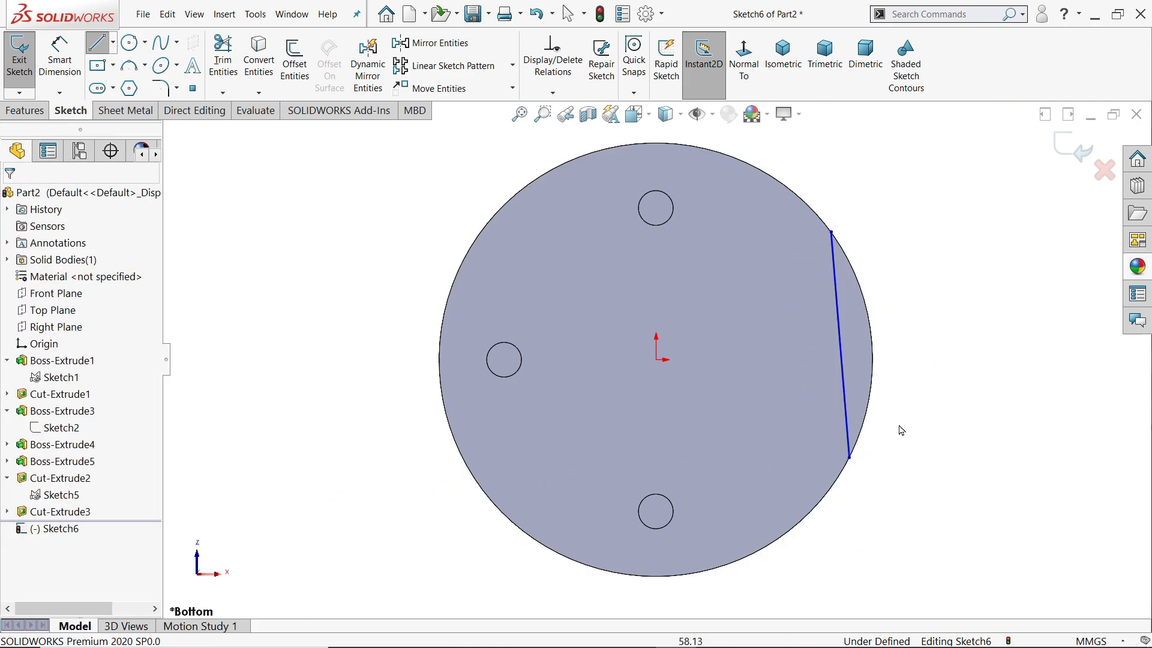
Make the chord line vertical and preview it as an 8 mm extruded cut
{"action": "left_click", "coordinate": [844, 387]}
{"action": "left_click", "coordinate": [894, 334]}
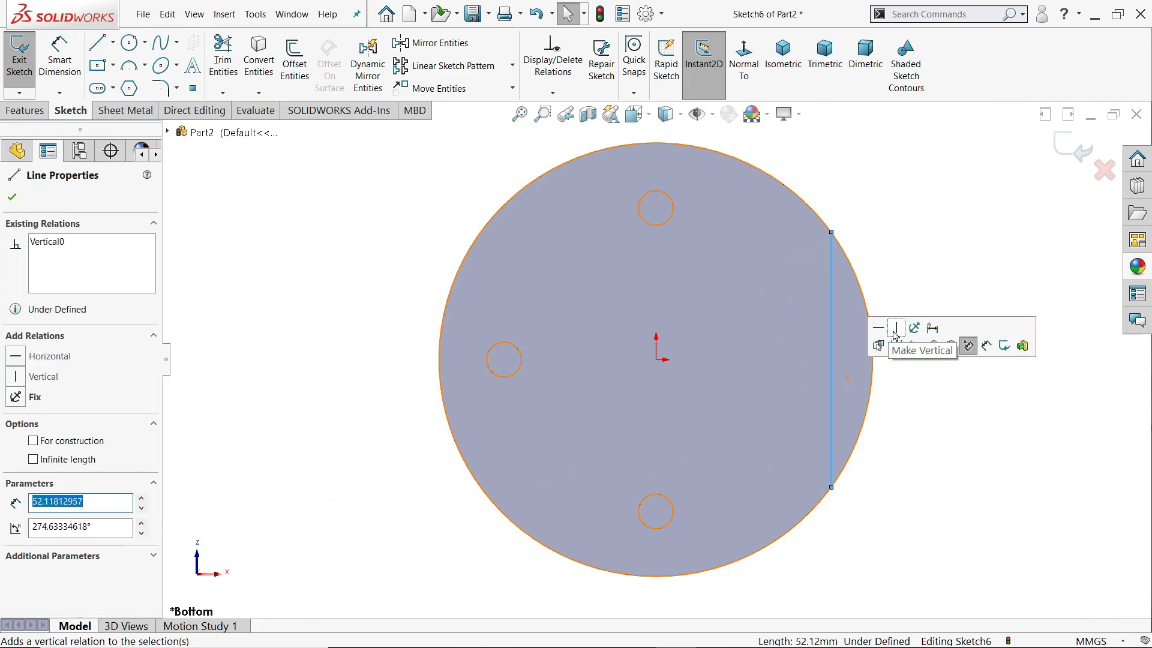
{"action": "left_click", "coordinate": [27, 151]}
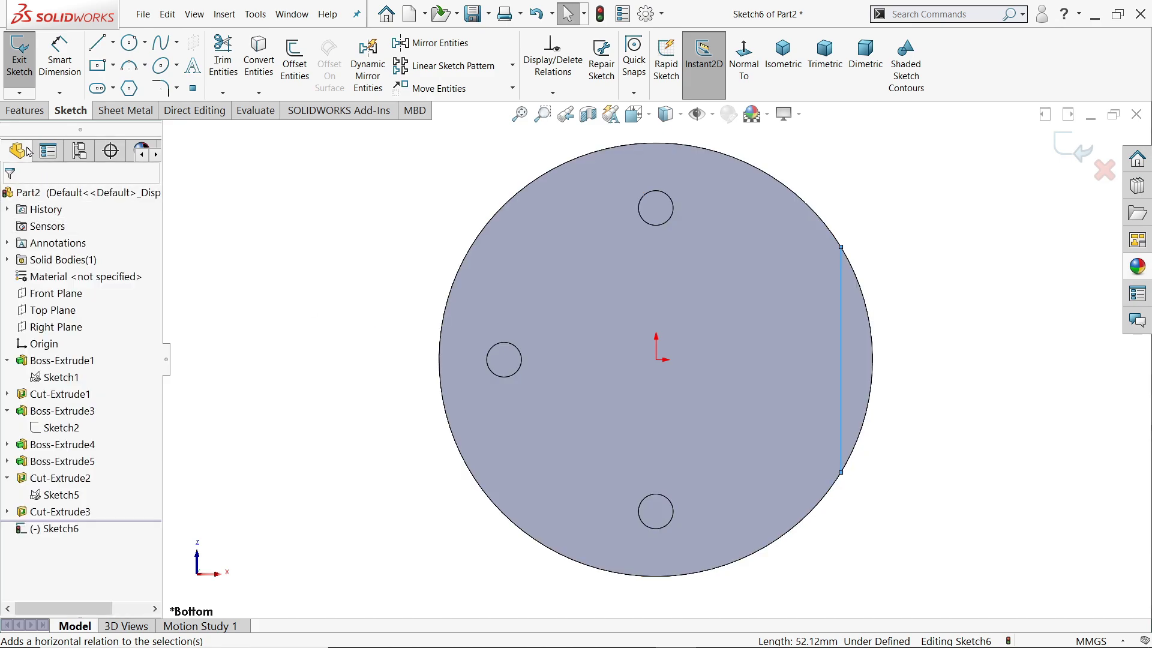
{"action": "left_click", "coordinate": [25, 110]}
{"action": "left_click", "coordinate": [228, 60]}
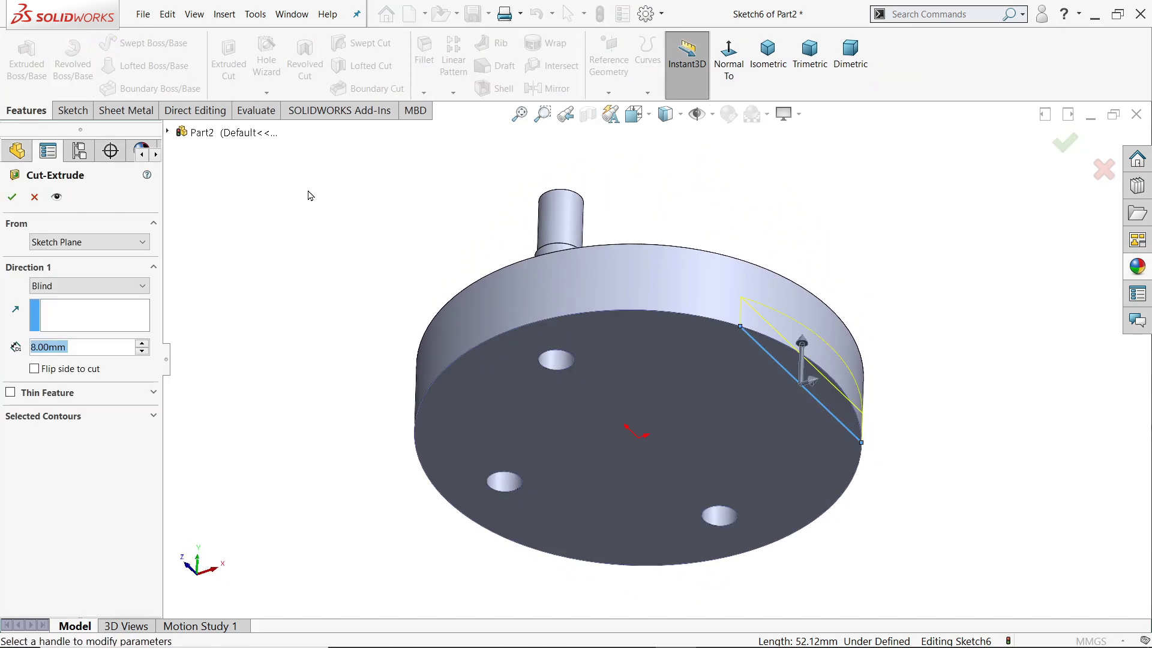
Cut the chord segment Through All in both directions, leaving a flat side face
{"action": "left_click", "coordinate": [57, 291]}
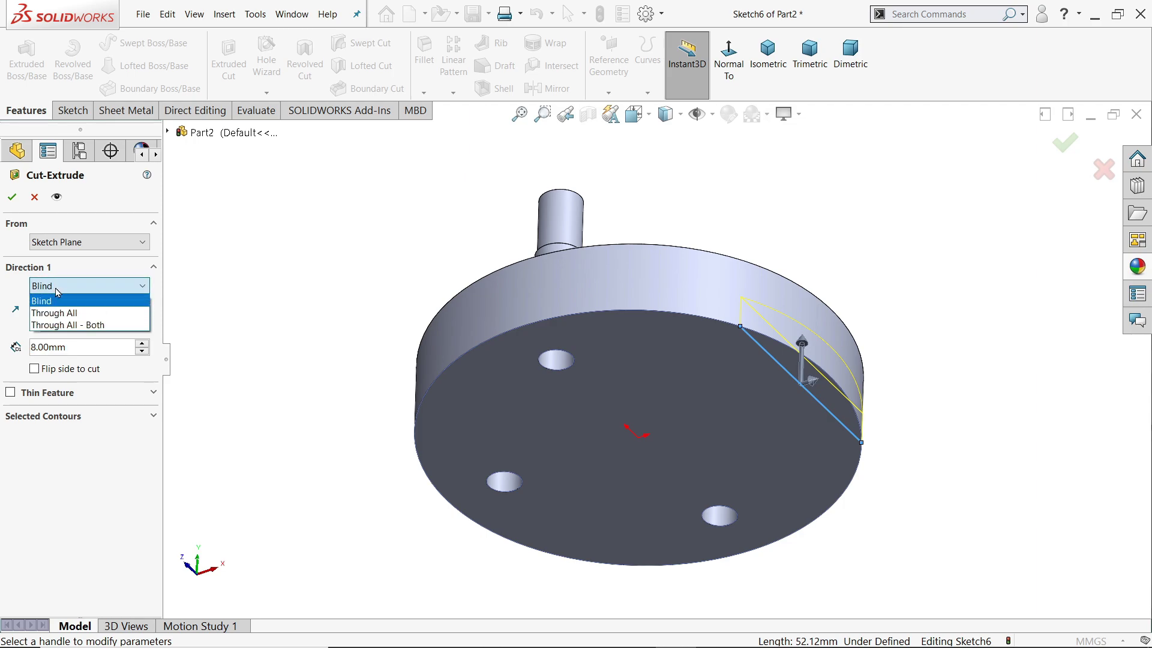
{"action": "left_click", "coordinate": [75, 325]}
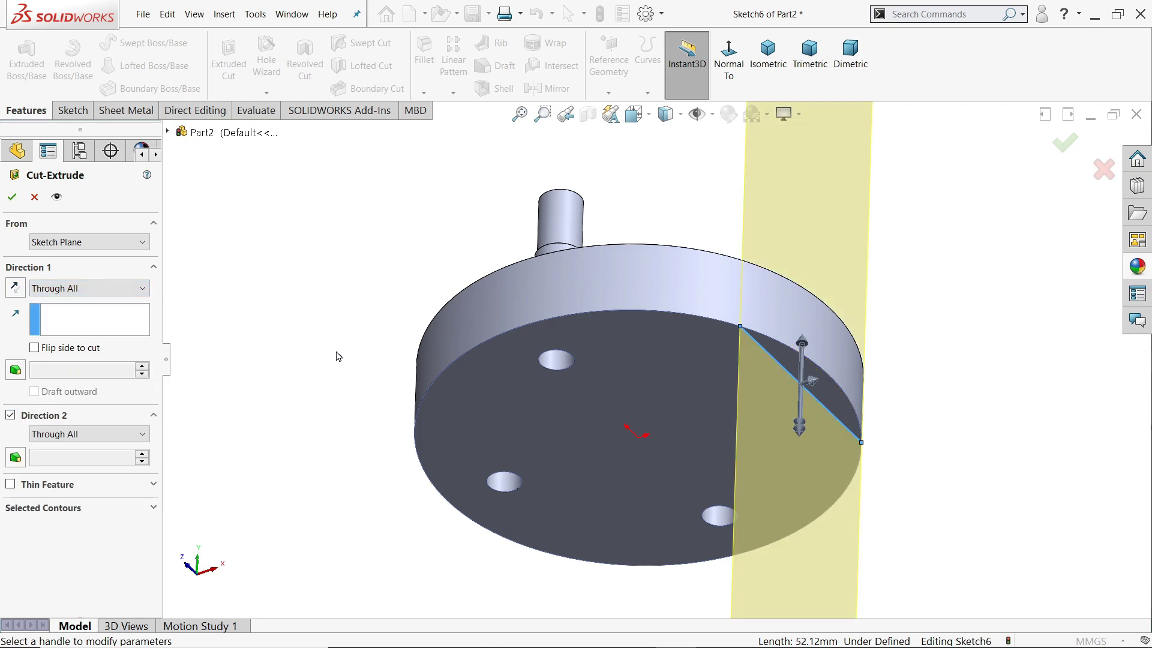
{"action": "scroll", "coordinate": [774, 360], "scroll_direction": "down", "scroll_amount": 5}
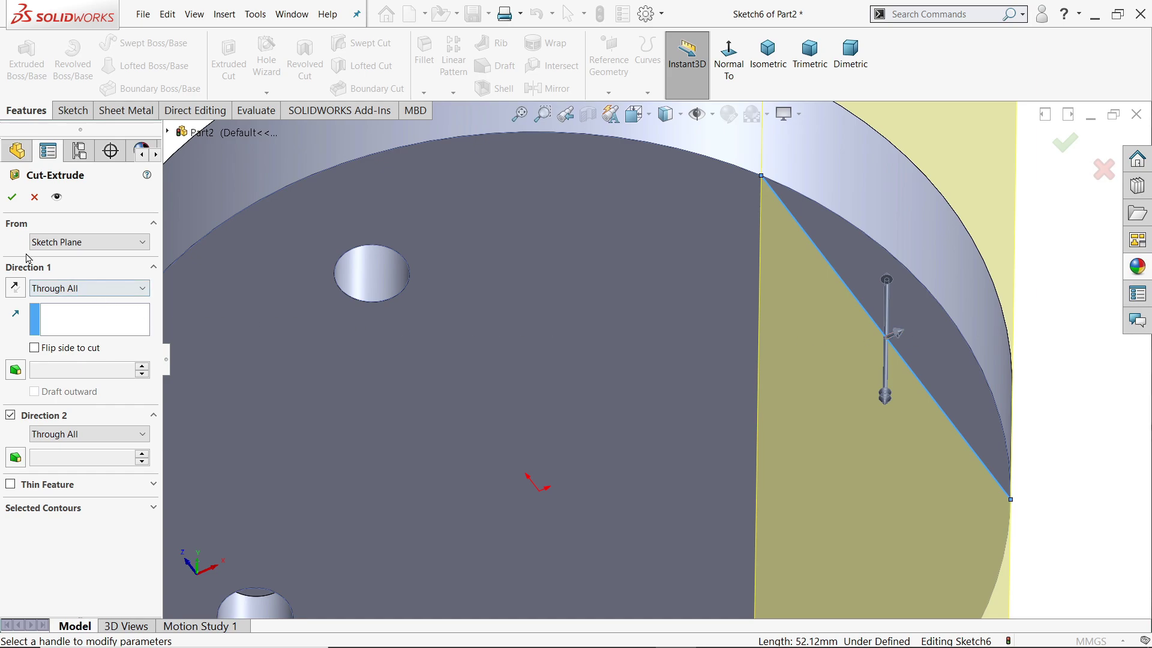
{"action": "left_click", "coordinate": [12, 199]}
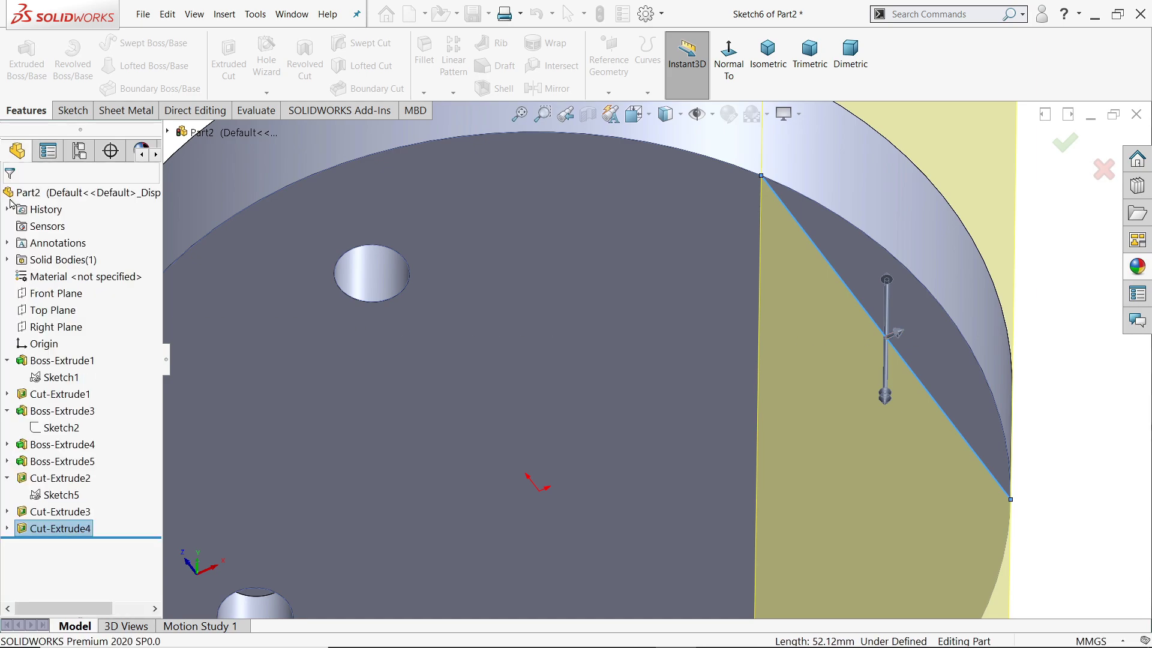
{"action": "scroll", "coordinate": [663, 380], "scroll_direction": "up", "scroll_amount": 5}
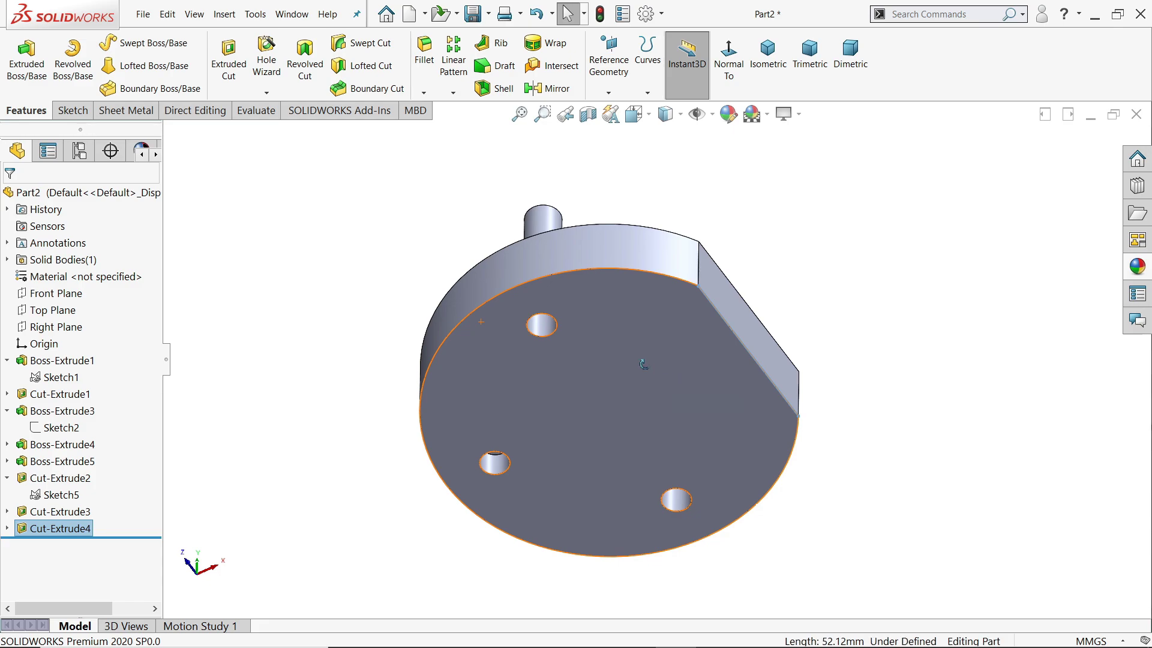
{"action": "middle_click_drag", "start_coordinate": [663, 380], "coordinate": [618, 344]}
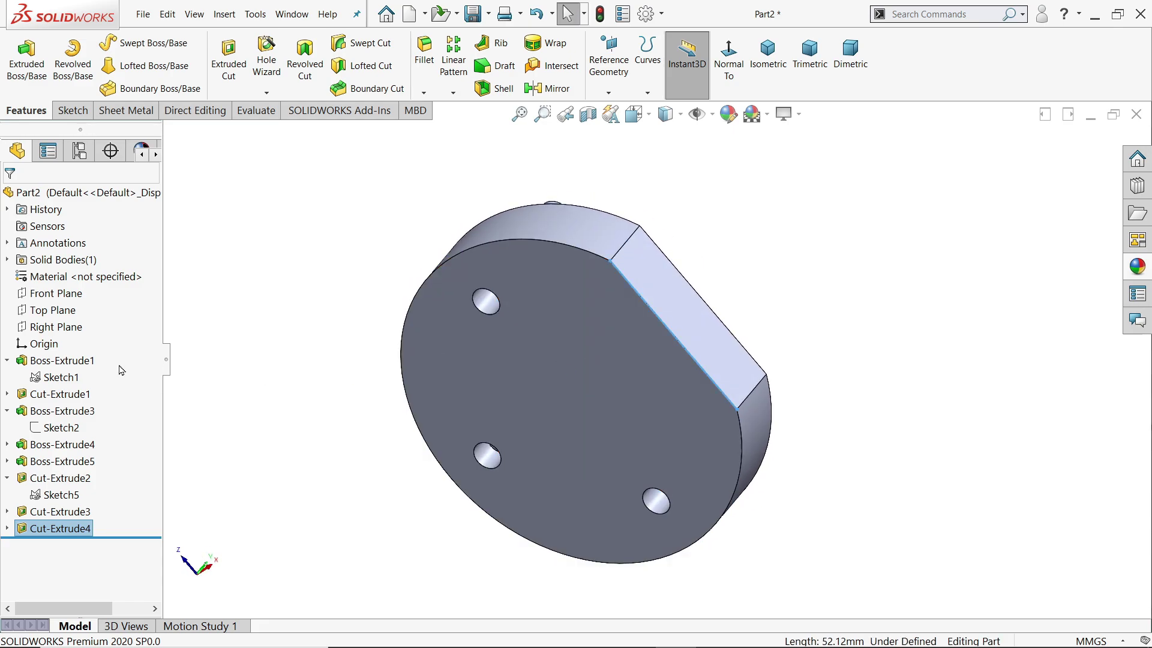
{"action": "left_click", "coordinate": [45, 295]}
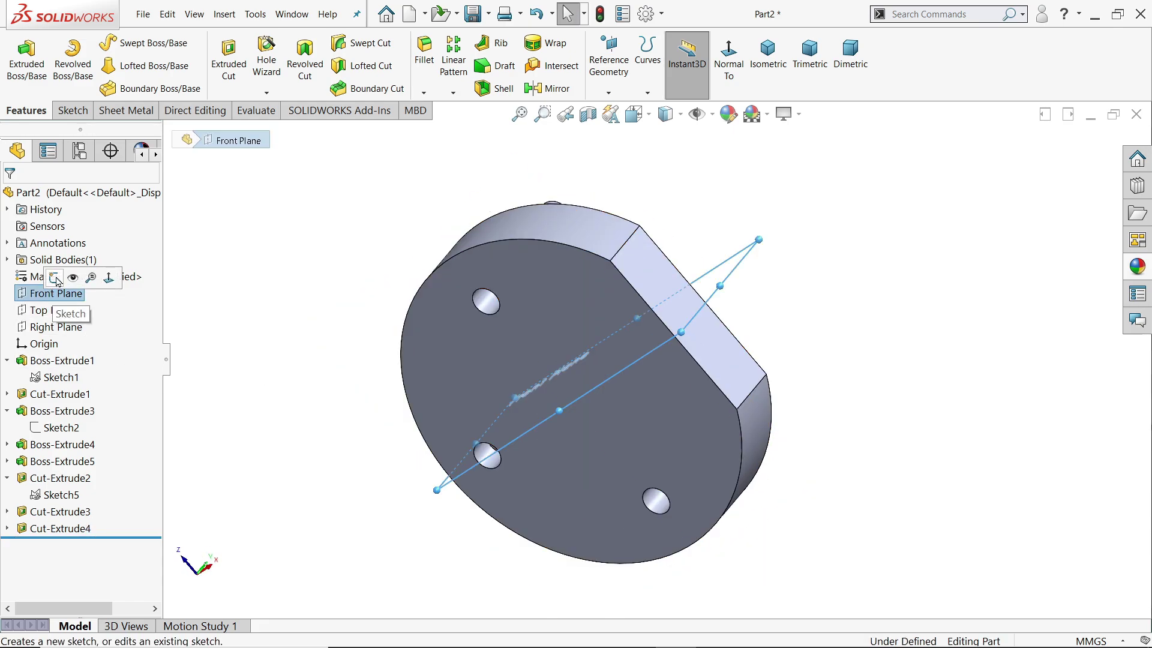
Sketch the tapered arm profile on the Front Plane, starting from the origin
{"action": "left_click", "coordinate": [57, 276]}
{"action": "scroll", "coordinate": [660, 432], "scroll_direction": "up", "scroll_amount": 3}
{"action": "scroll", "coordinate": [789, 468], "scroll_direction": "down", "scroll_amount": 3}
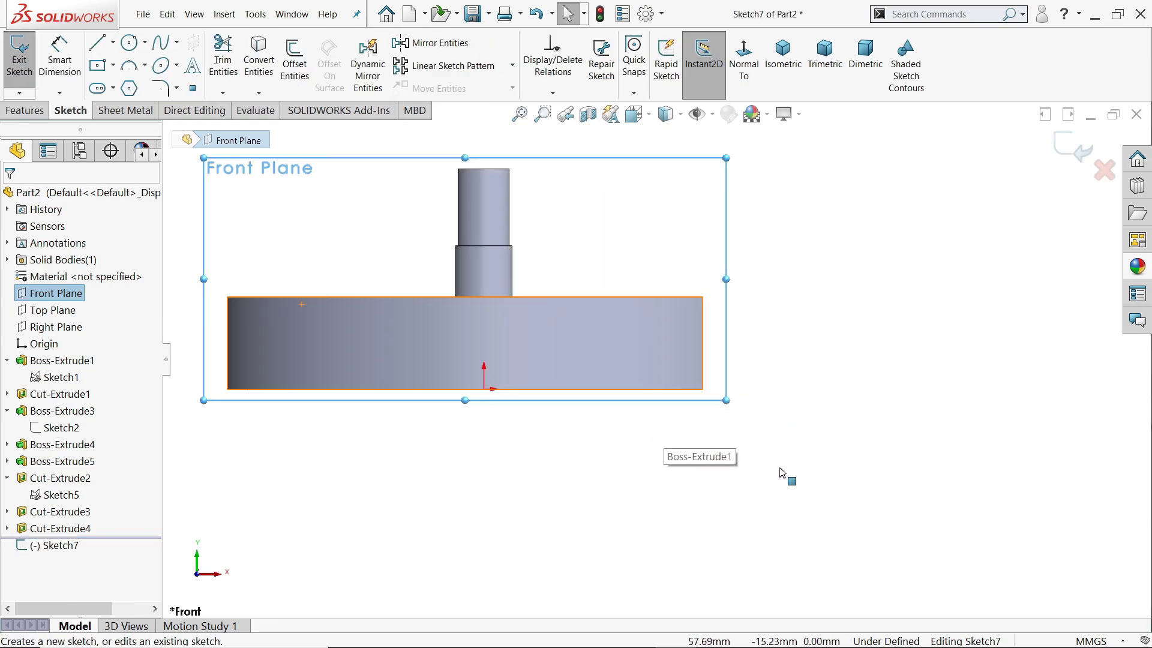
{"action": "left_click", "coordinate": [98, 43]}
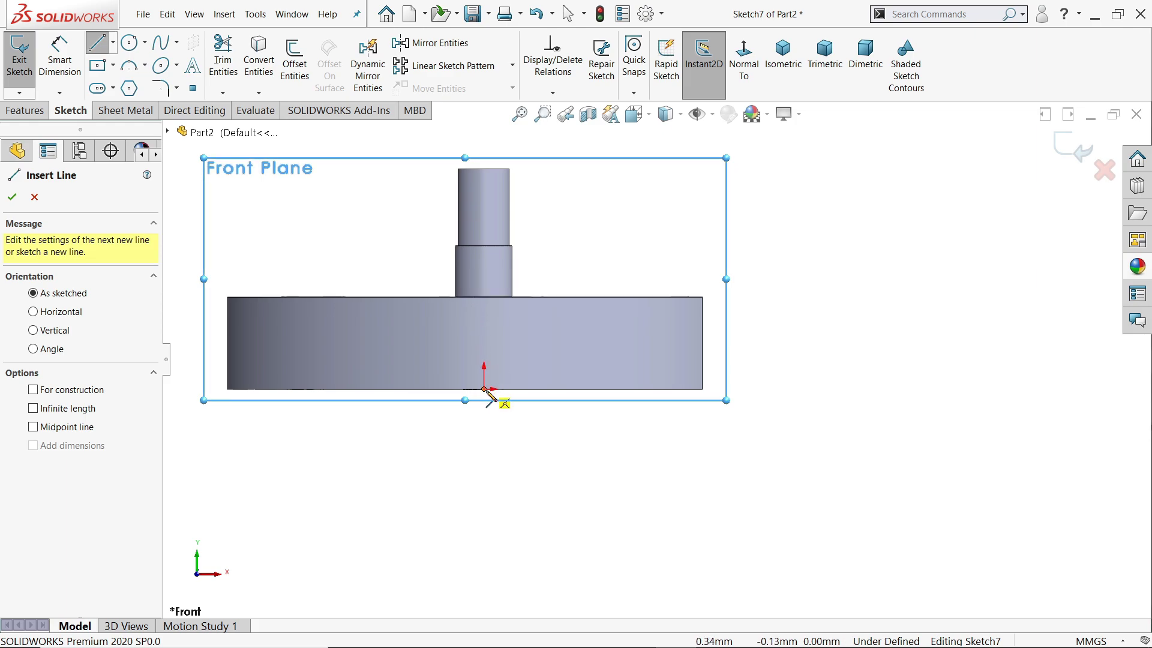
{"action": "left_click", "coordinate": [485, 389]}
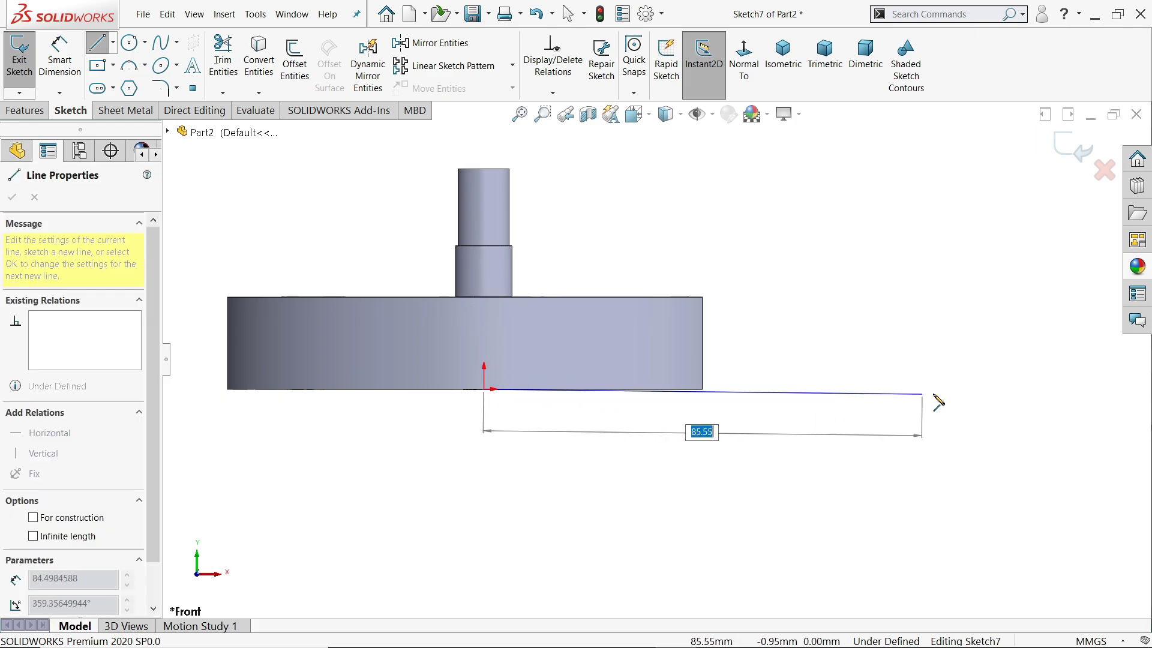
{"action": "left_click", "coordinate": [997, 390]}
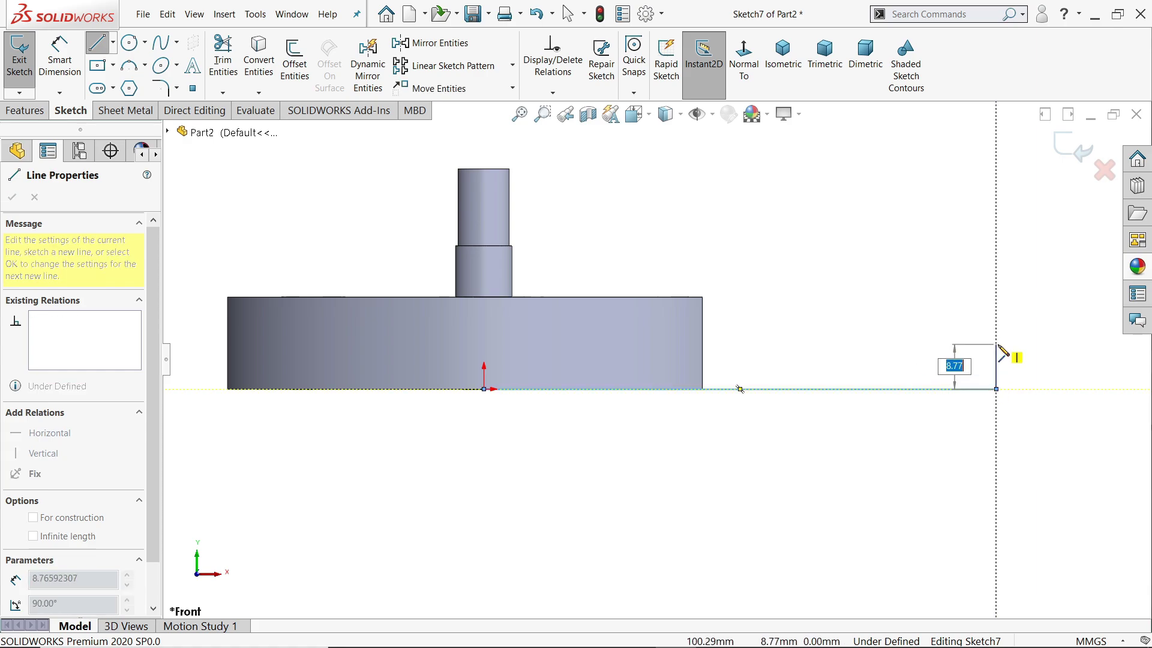
{"action": "left_click", "coordinate": [996, 343]}
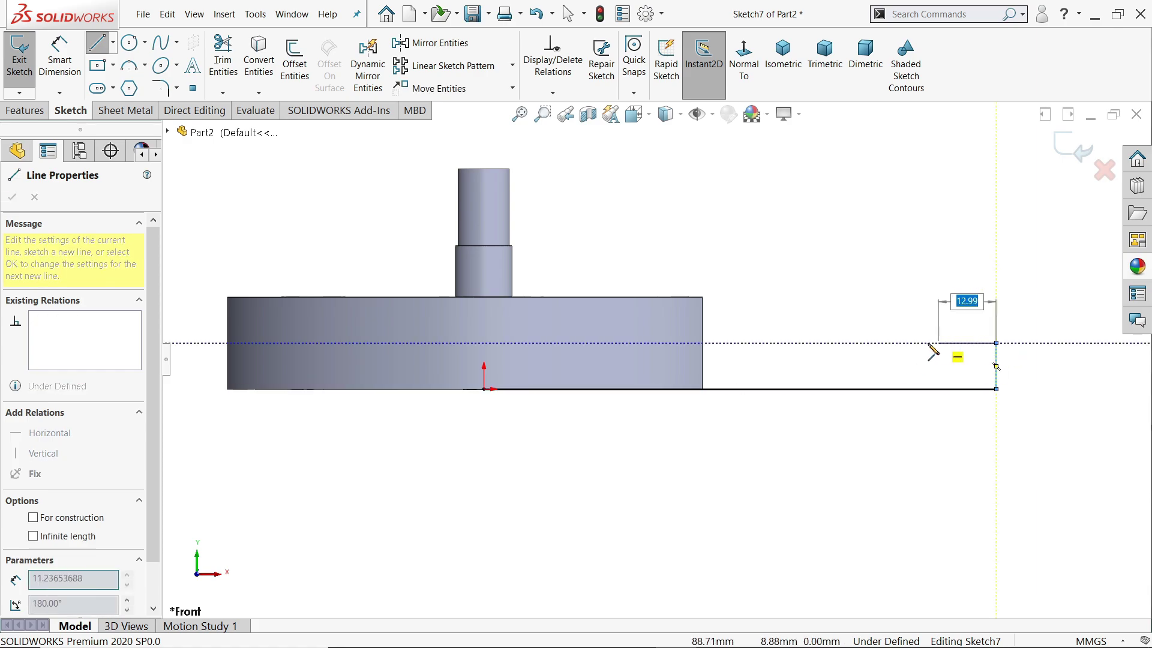
{"action": "left_click", "coordinate": [839, 343]}
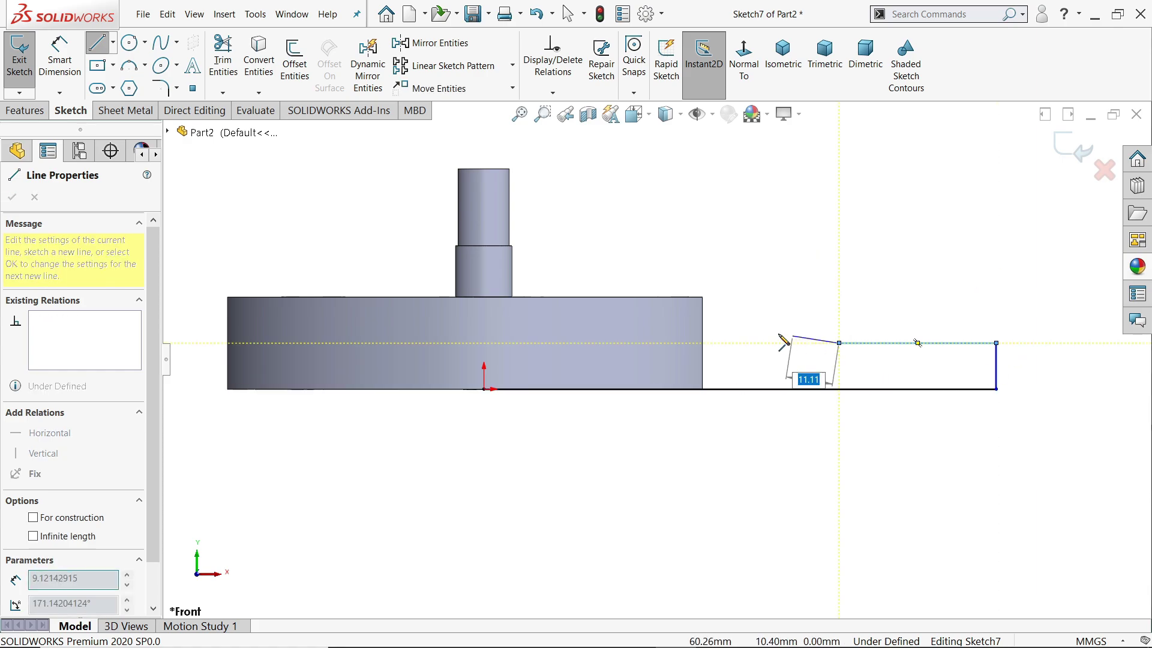
{"action": "left_click", "coordinate": [704, 299]}
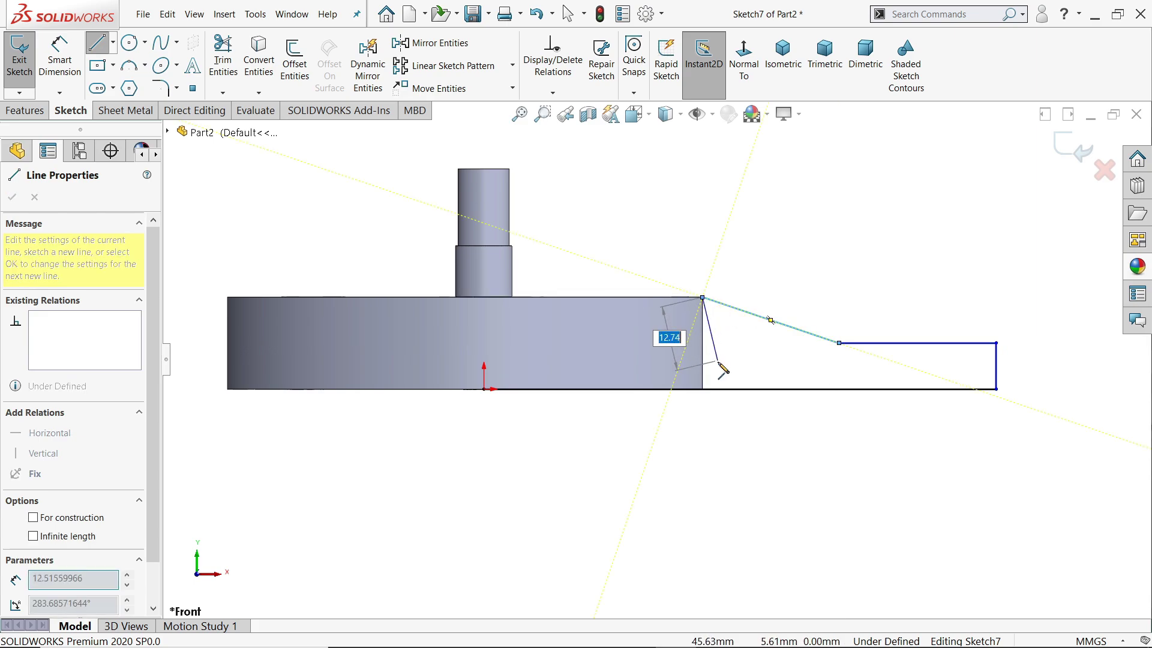
{"action": "left_click", "coordinate": [703, 390]}
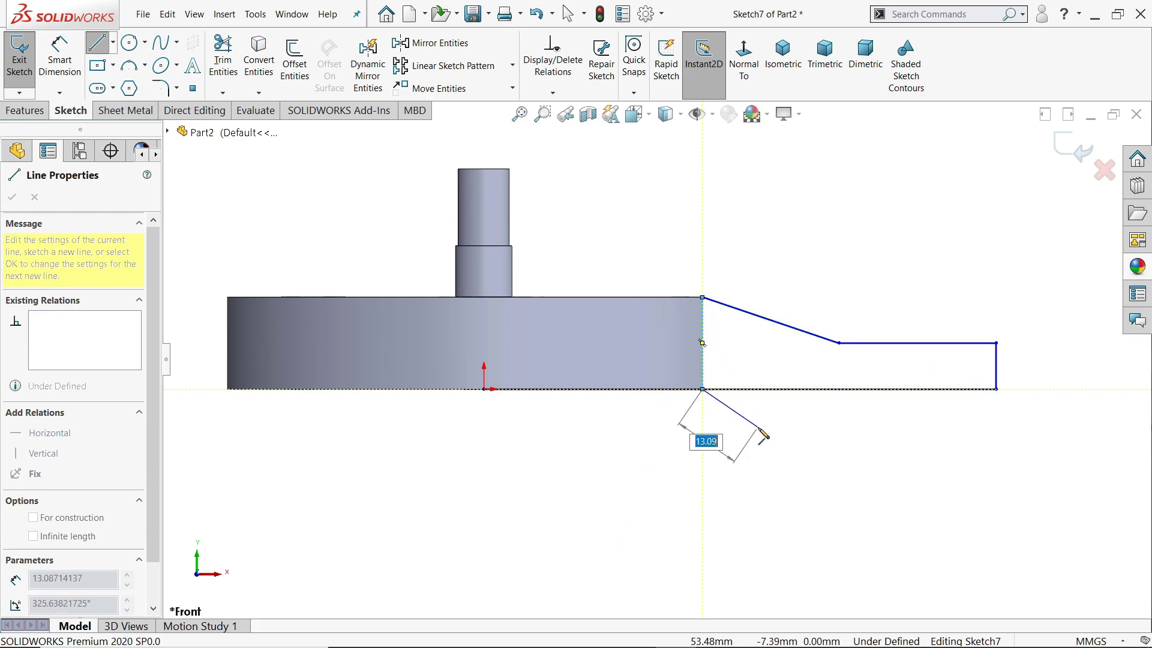
{"action": "right_click", "coordinate": [753, 384]}
{"action": "left_click", "coordinate": [780, 438]}
Add a line-arc-line loop below the arm with the slanted line tangent to the arc
{"action": "scroll", "coordinate": [679, 427], "scroll_direction": "down", "scroll_amount": 1}
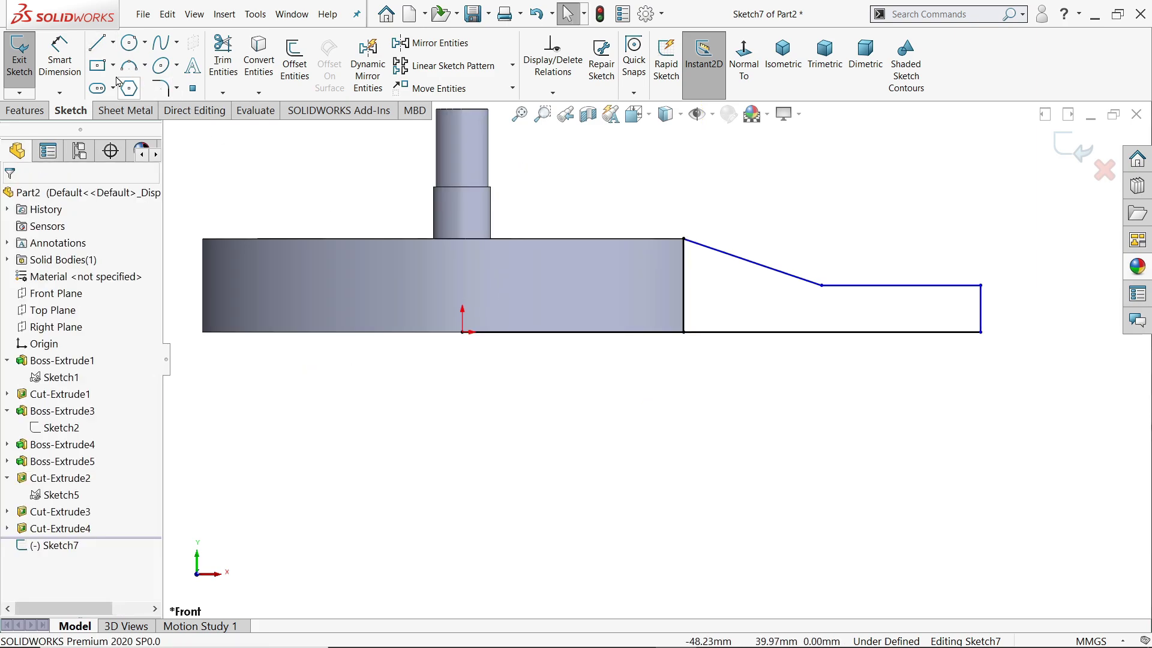
{"action": "left_click", "coordinate": [740, 332]}
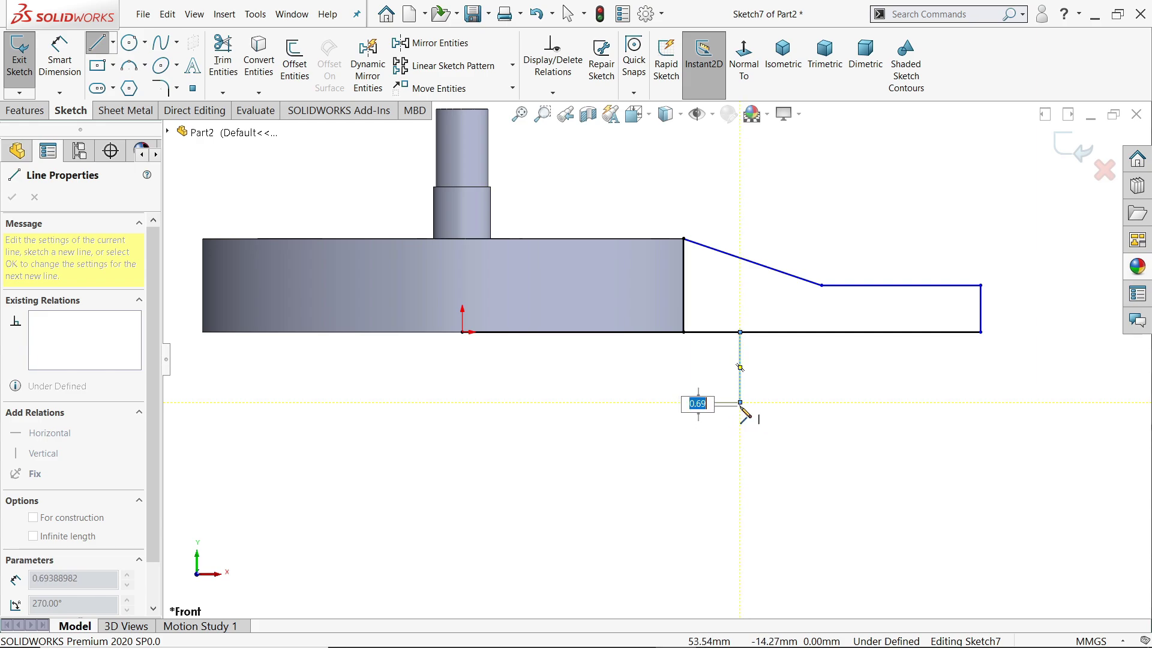
{"action": "left_click", "coordinate": [740, 401]}
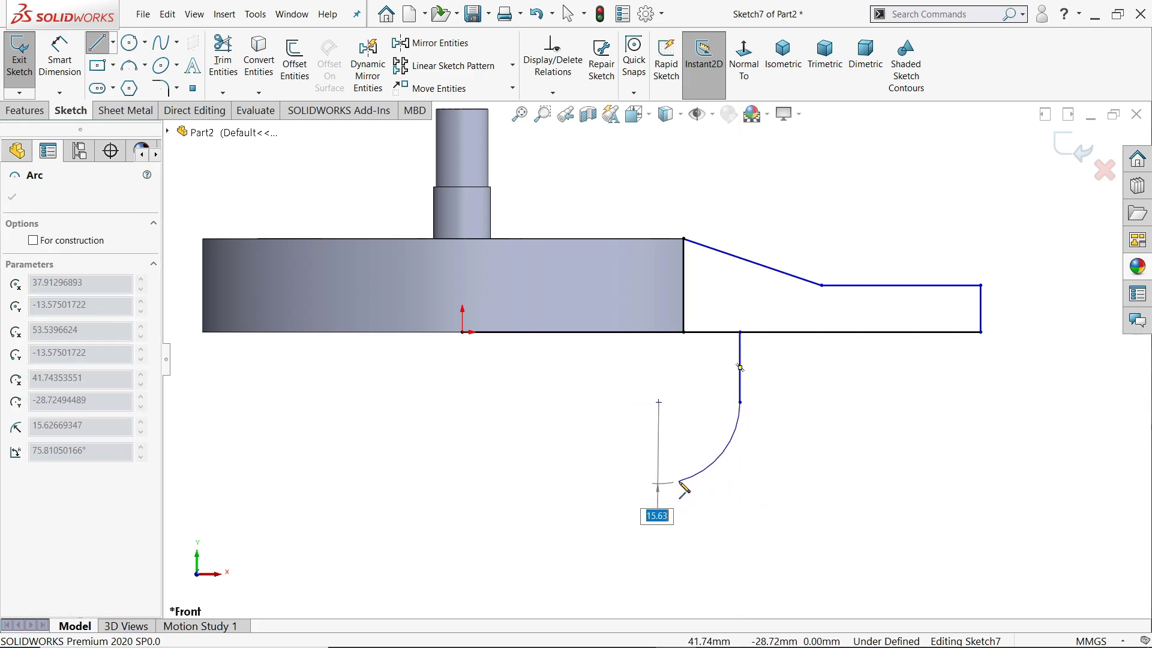
{"action": "left_click", "coordinate": [619, 458]}
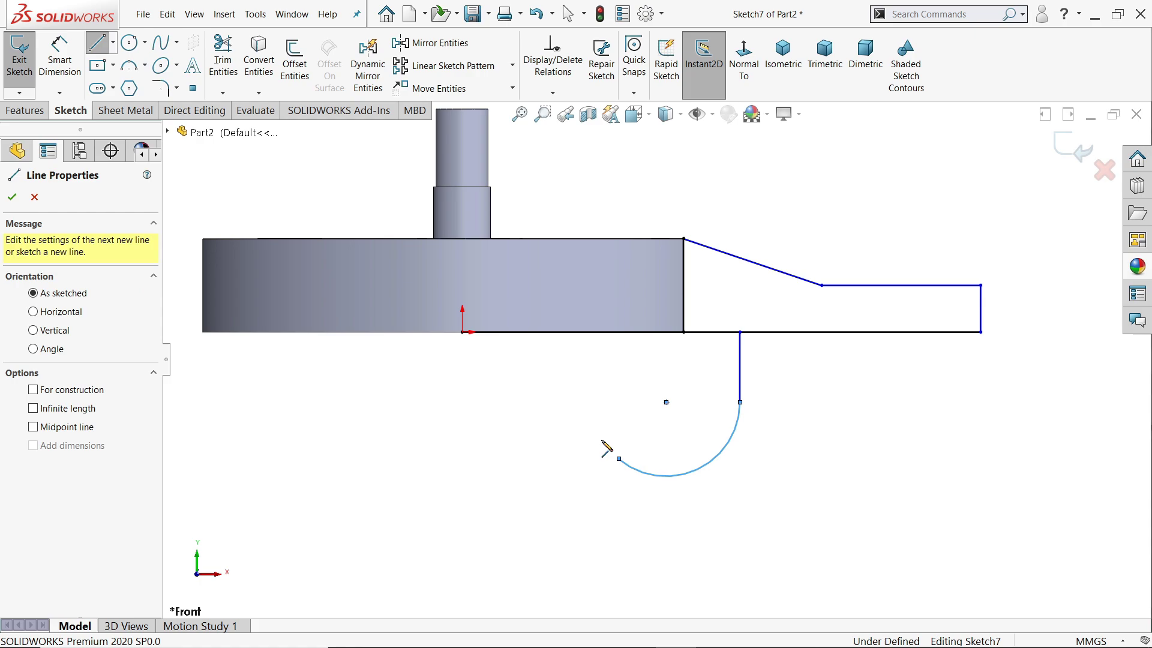
{"action": "left_click", "coordinate": [524, 333]}
{"action": "right_click", "coordinate": [496, 378]}
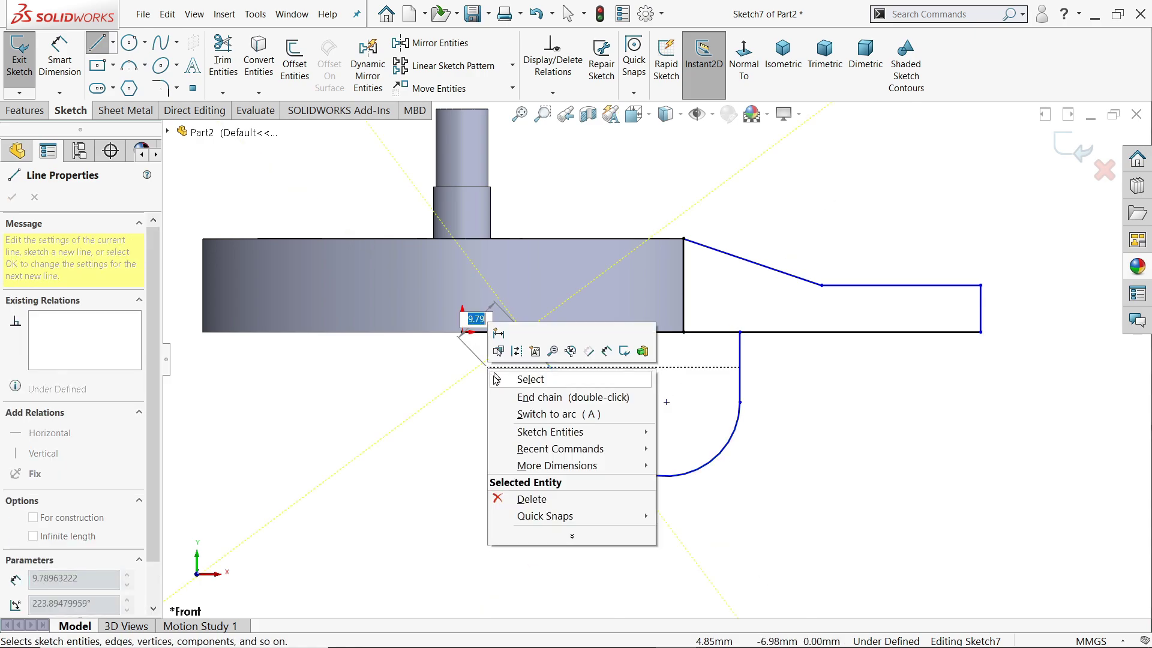
{"action": "left_click", "coordinate": [519, 381]}
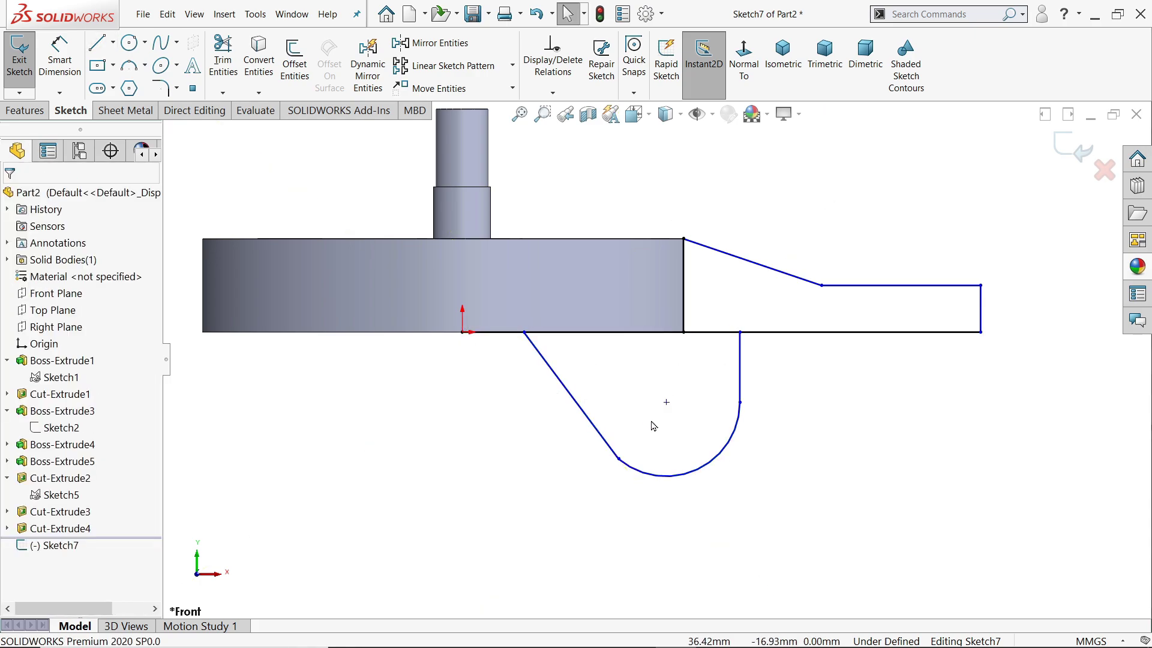
{"action": "left_click", "coordinate": [620, 460]}
{"action": "left_click", "coordinate": [740, 425]}
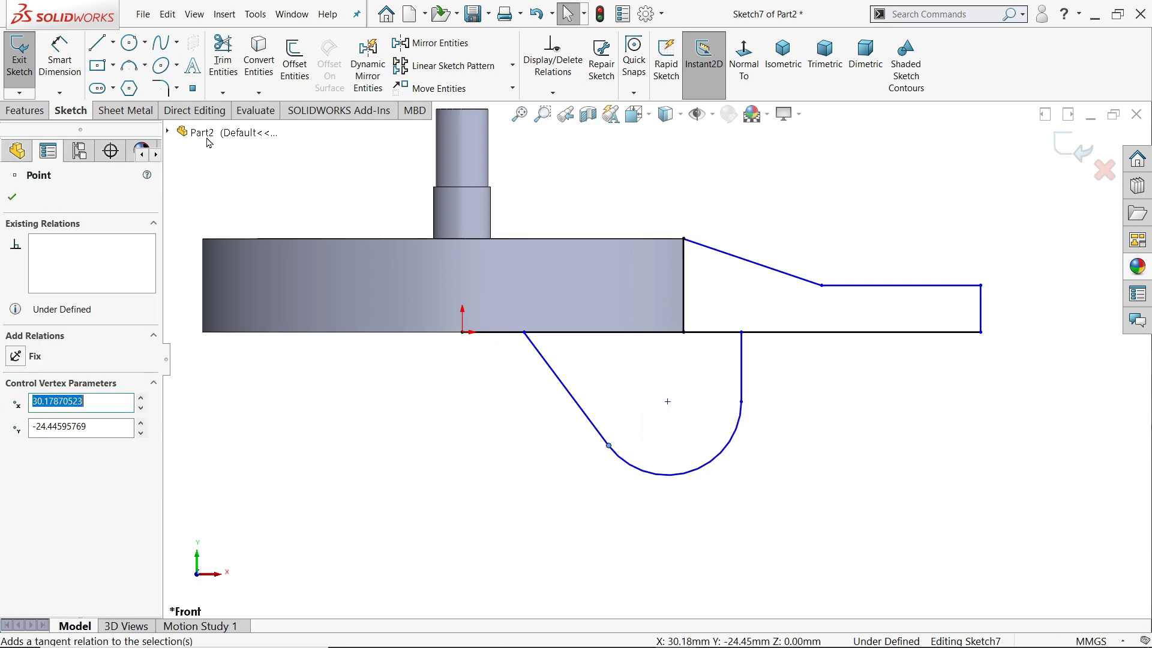
Draw an Ø8 circle centred inside the arc
{"action": "left_click", "coordinate": [135, 51]}
{"action": "left_click", "coordinate": [668, 402]}
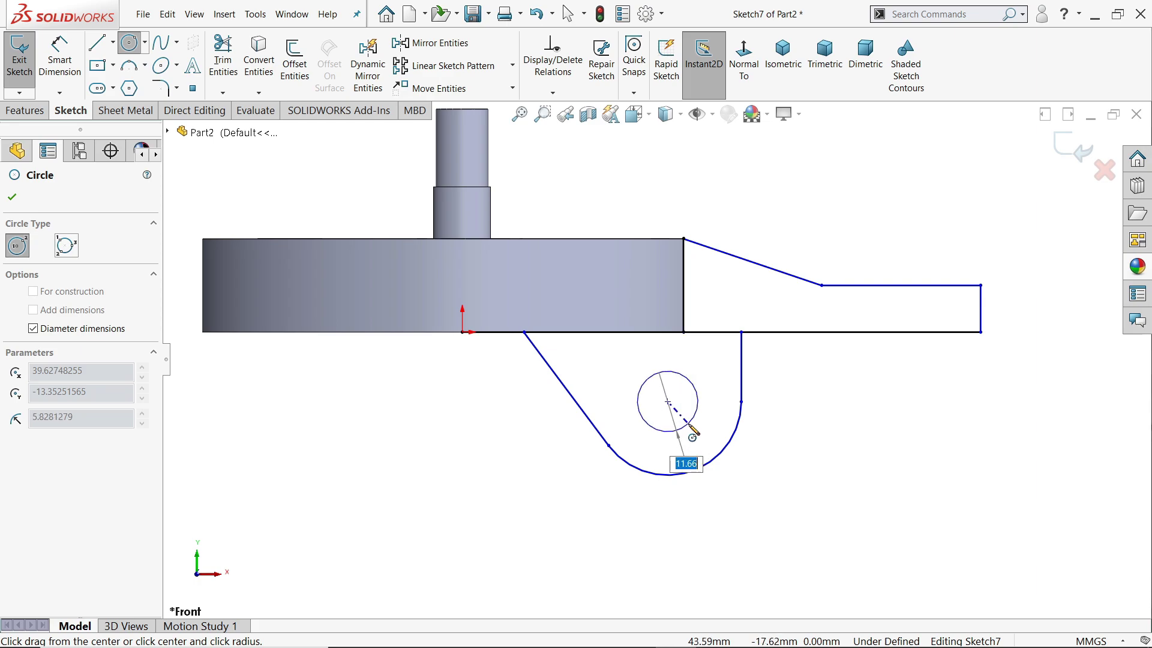
{"action": "type", "text": "8"}
{"action": "key", "text": "Return"}
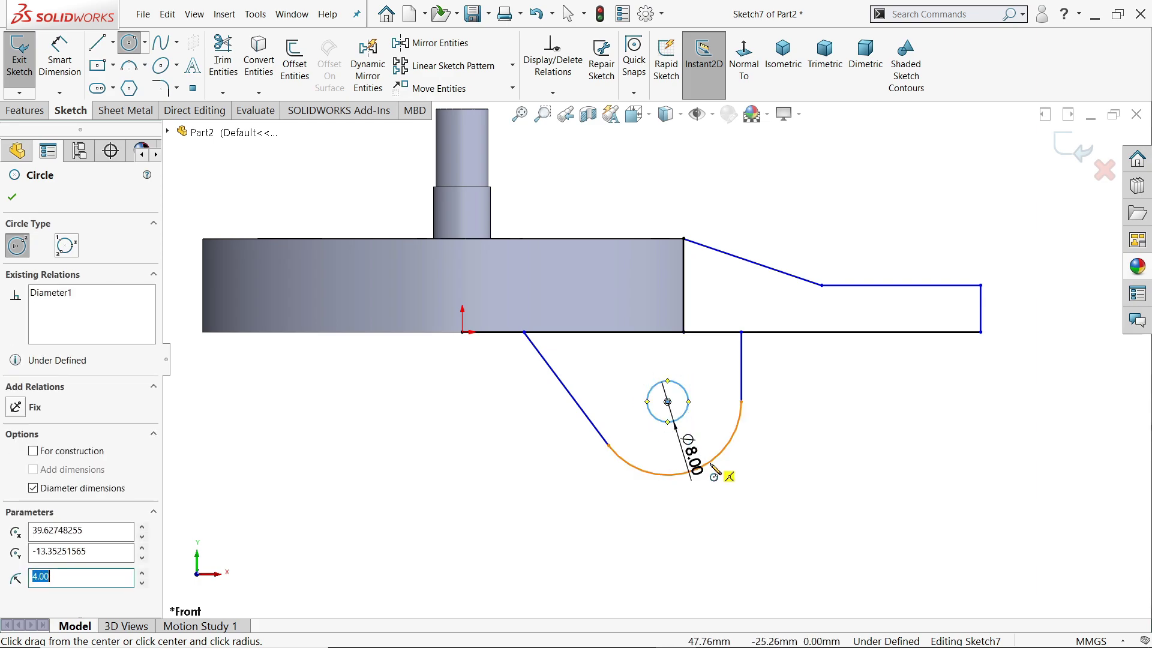
{"action": "left_click", "coordinate": [67, 66]}
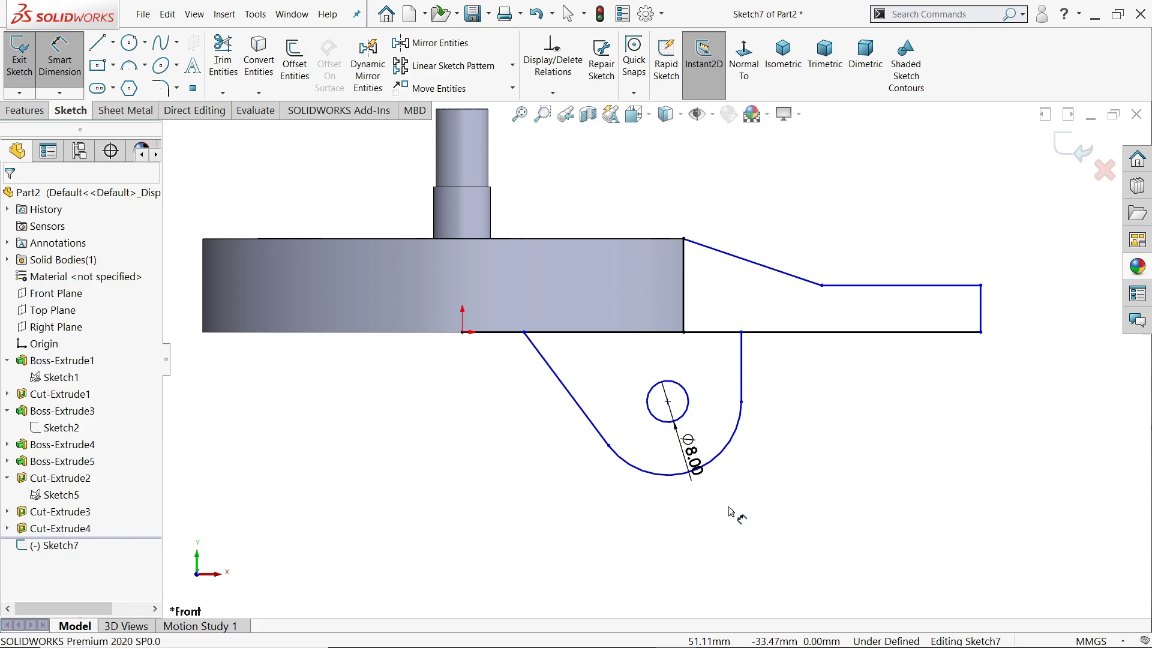
Dimension the arc radius as R14 and the short vertical line as 15 mm
{"action": "left_click", "coordinate": [720, 462]}
{"action": "left_click", "coordinate": [744, 492]}
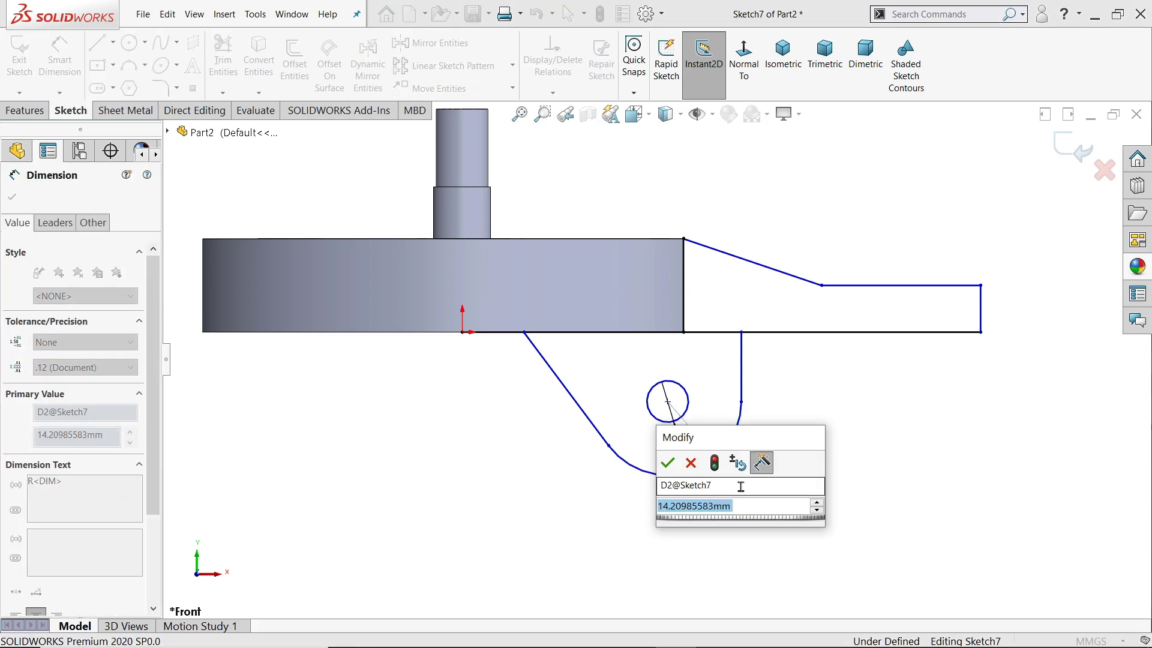
{"action": "type", "text": "14"}
{"action": "key", "text": "Return"}
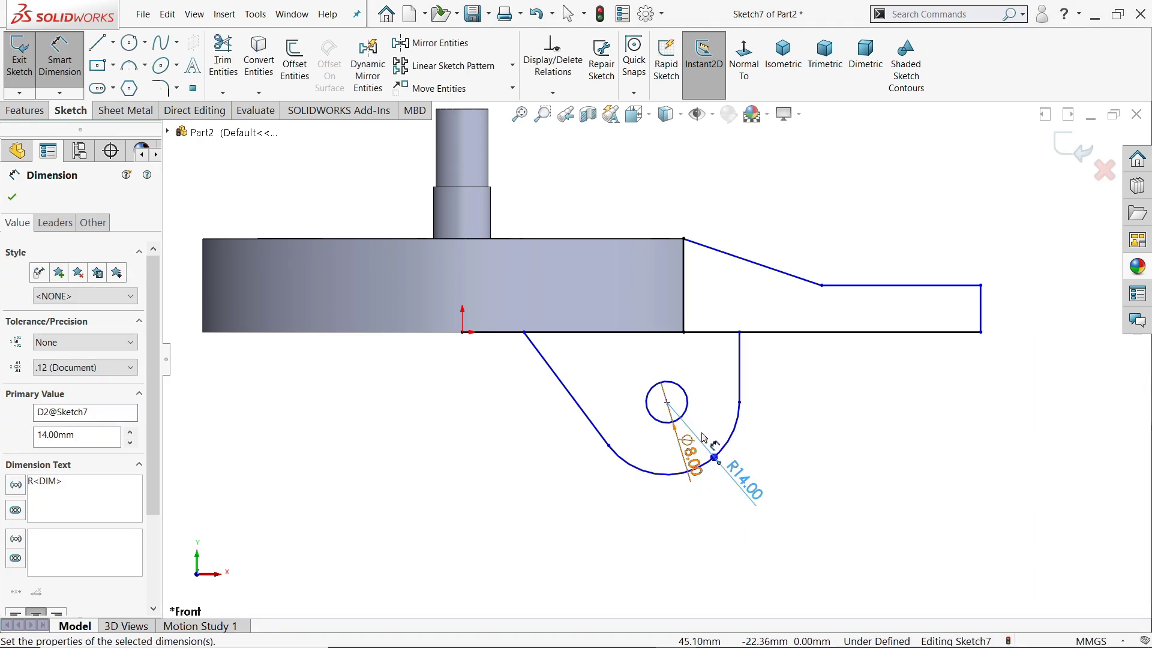
{"action": "scroll", "coordinate": [713, 428], "scroll_direction": "down", "scroll_amount": 1}
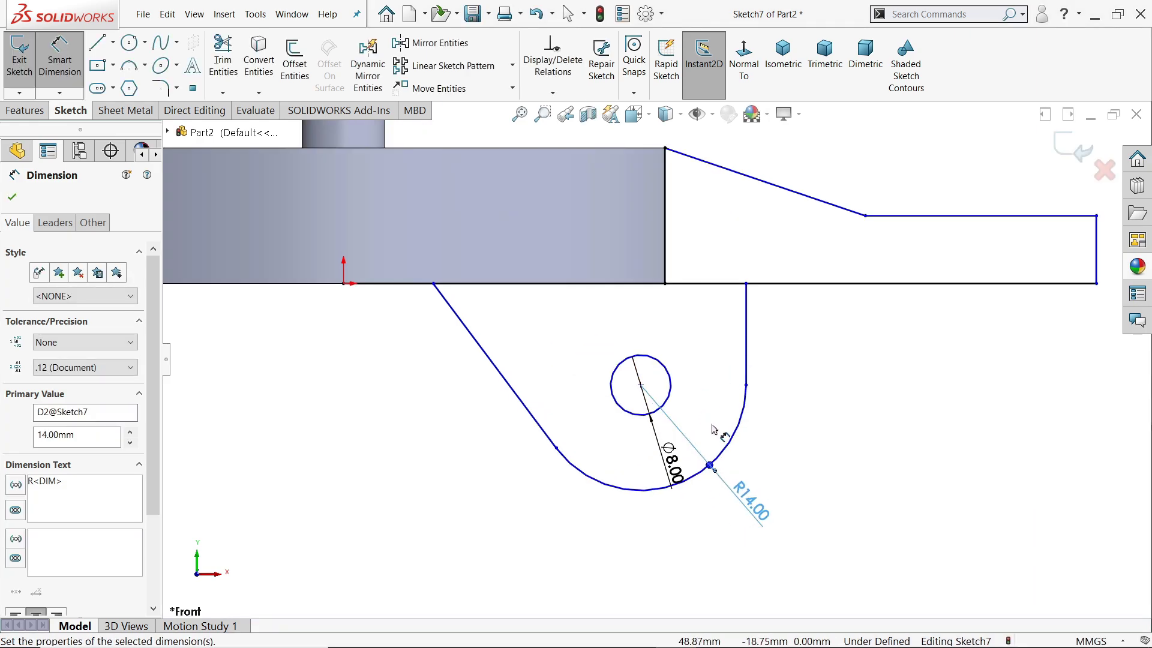
{"action": "left_click", "coordinate": [738, 353]}
{"action": "left_click", "coordinate": [780, 354]}
{"action": "type", "text": "15"}
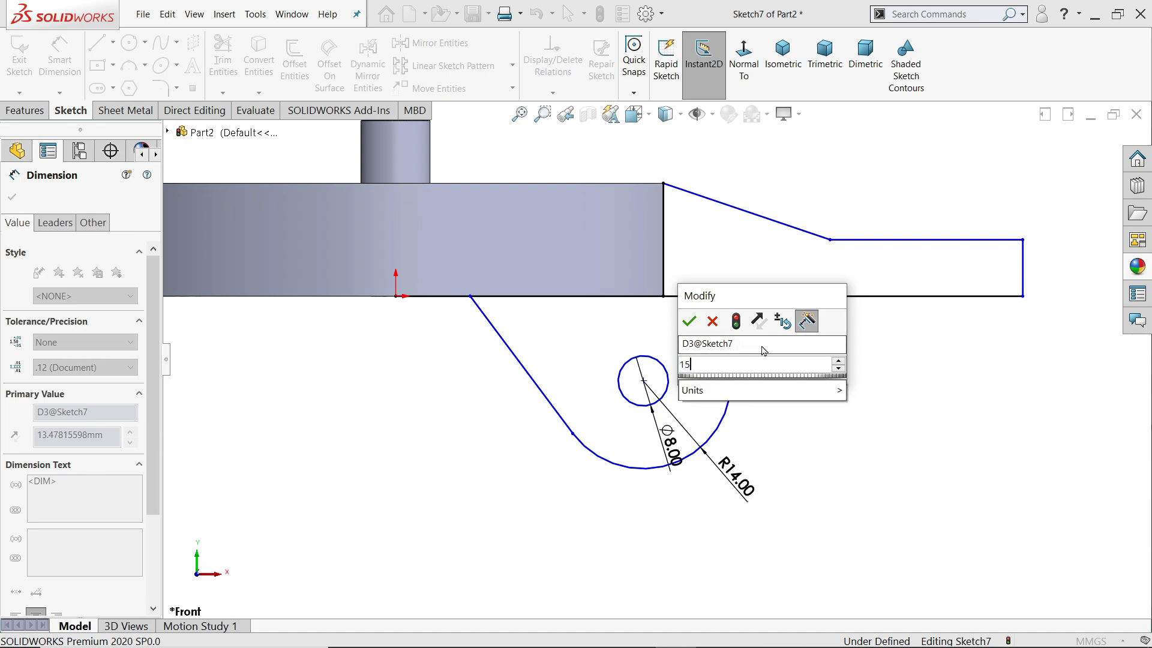
{"action": "key", "text": "Return"}
Set the arm's right end line height to 10 mm
{"action": "left_click", "coordinate": [1024, 280]}
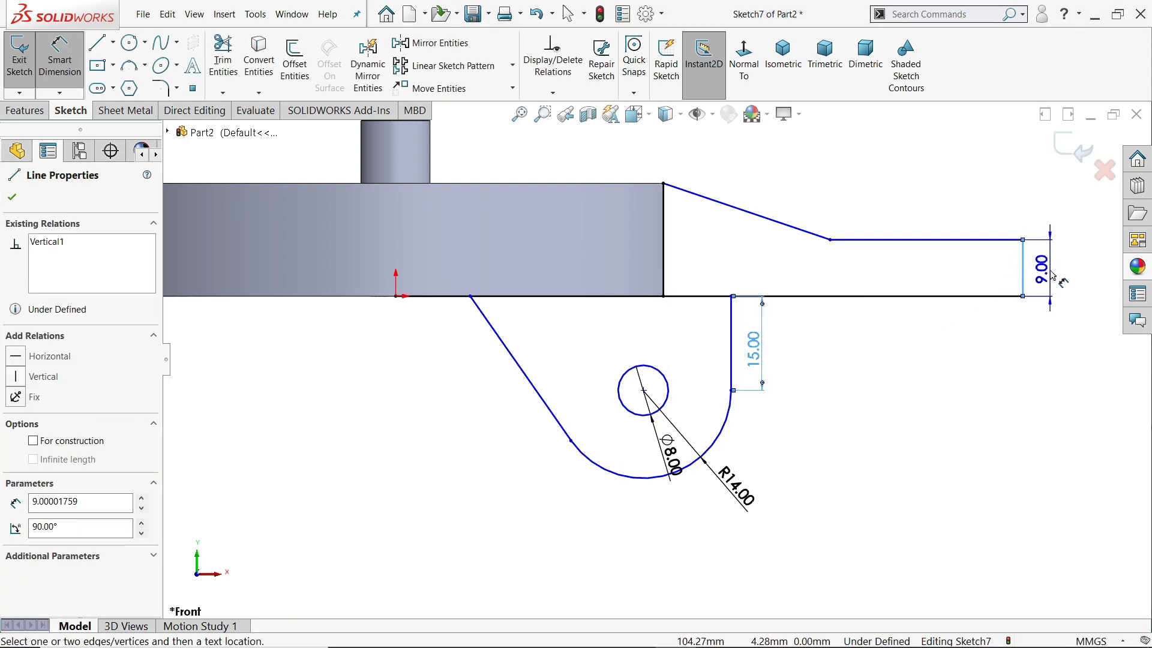
{"action": "left_click", "coordinate": [1041, 282]}
{"action": "type", "text": "10"}
{"action": "key", "text": "Return"}
{"action": "scroll", "coordinate": [972, 337], "scroll_direction": "down", "scroll_amount": 2}
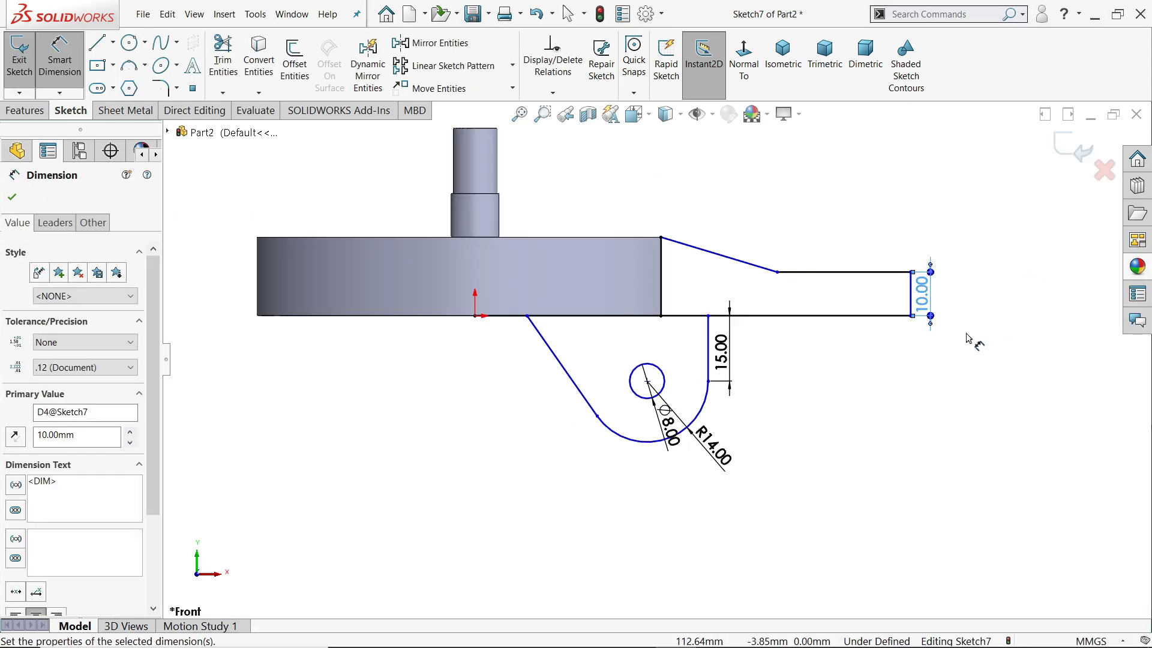
{"action": "double_click", "coordinate": [919, 324]}
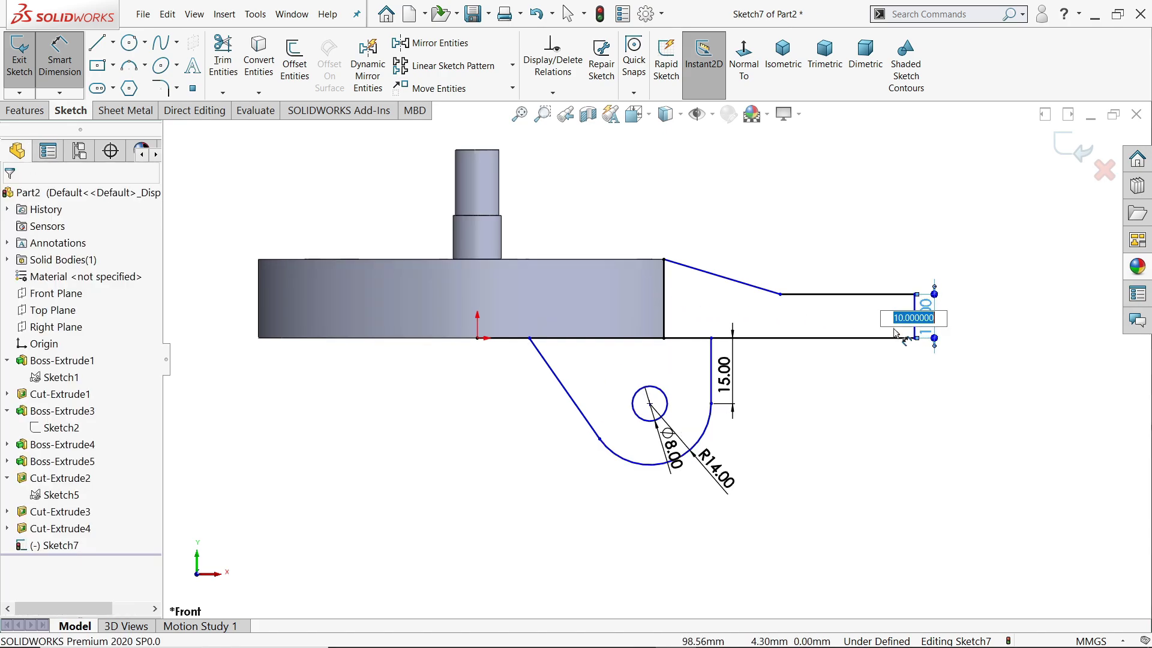
{"action": "key", "text": "Return"}
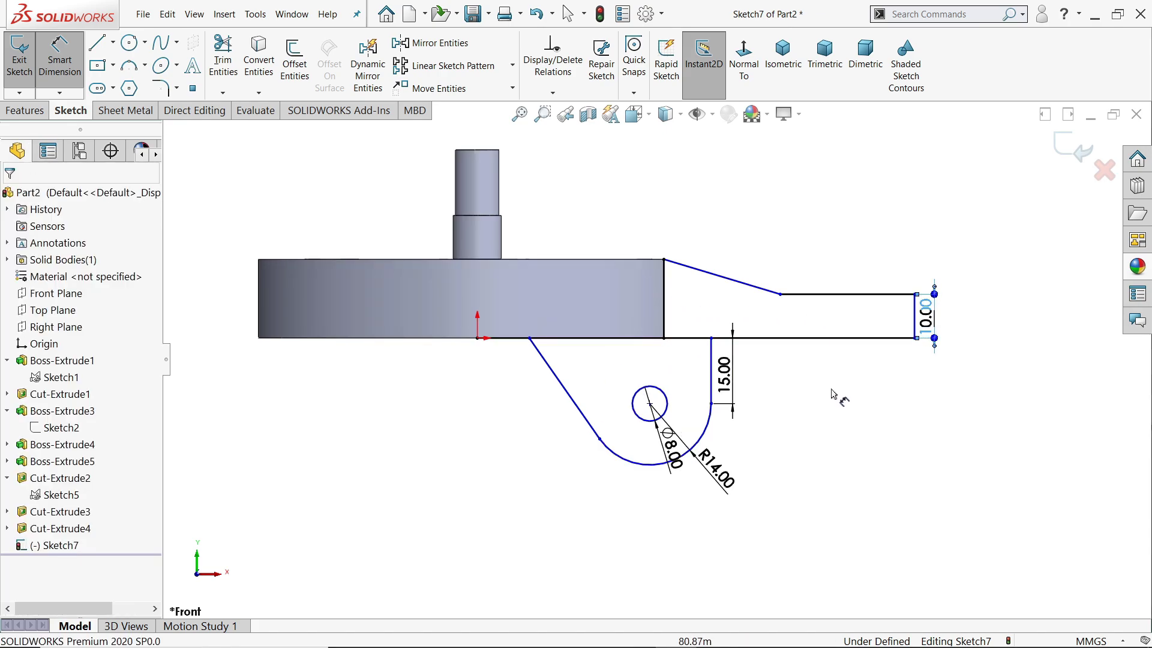
{"action": "key", "text": "Escape"}
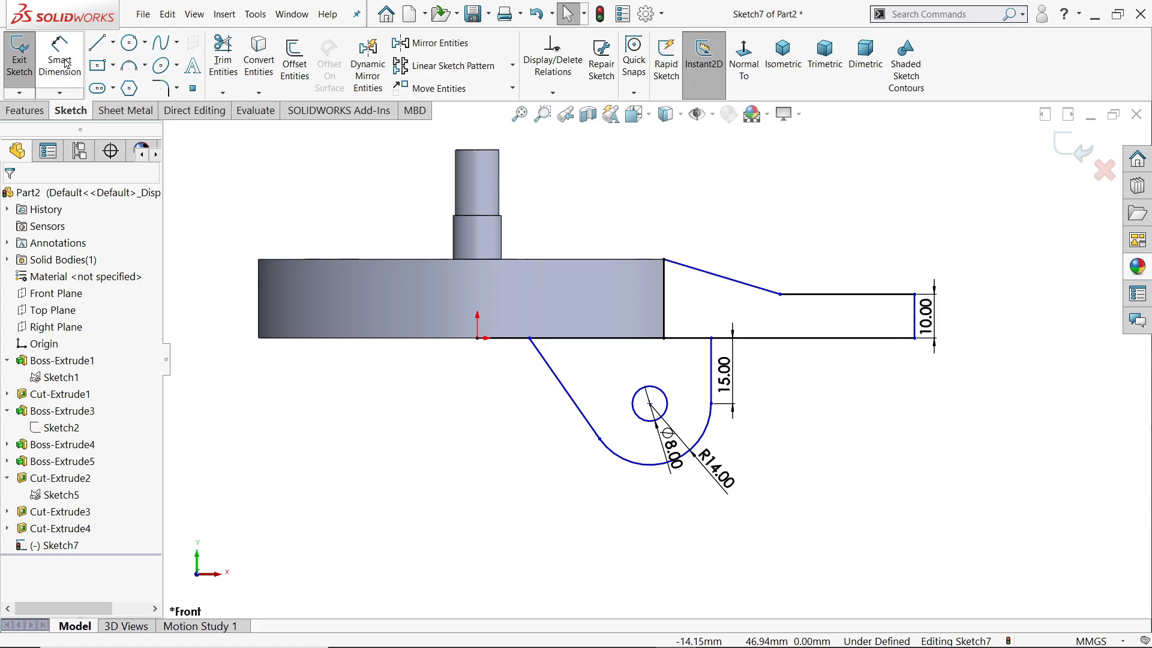
Dimension origin-to-arm-end overall length as 93 mm and the top edge as 30 mm
{"action": "left_click", "coordinate": [59, 57]}
{"action": "scroll", "coordinate": [744, 295], "scroll_direction": "down", "scroll_amount": 2}
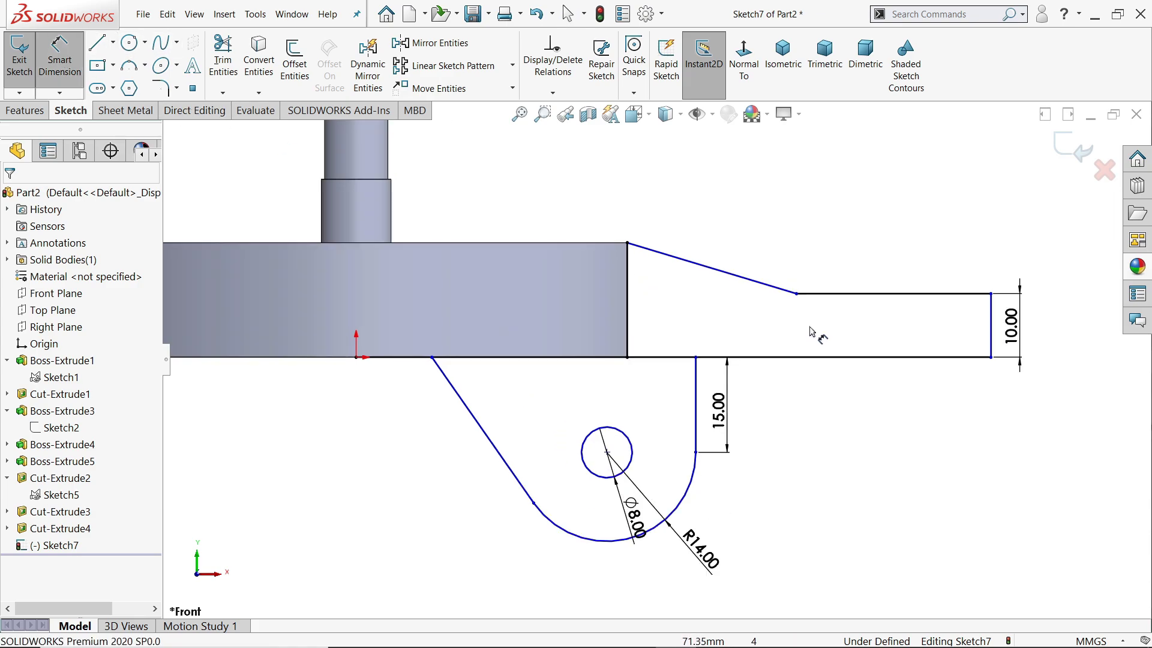
{"action": "left_click", "coordinate": [997, 334]}
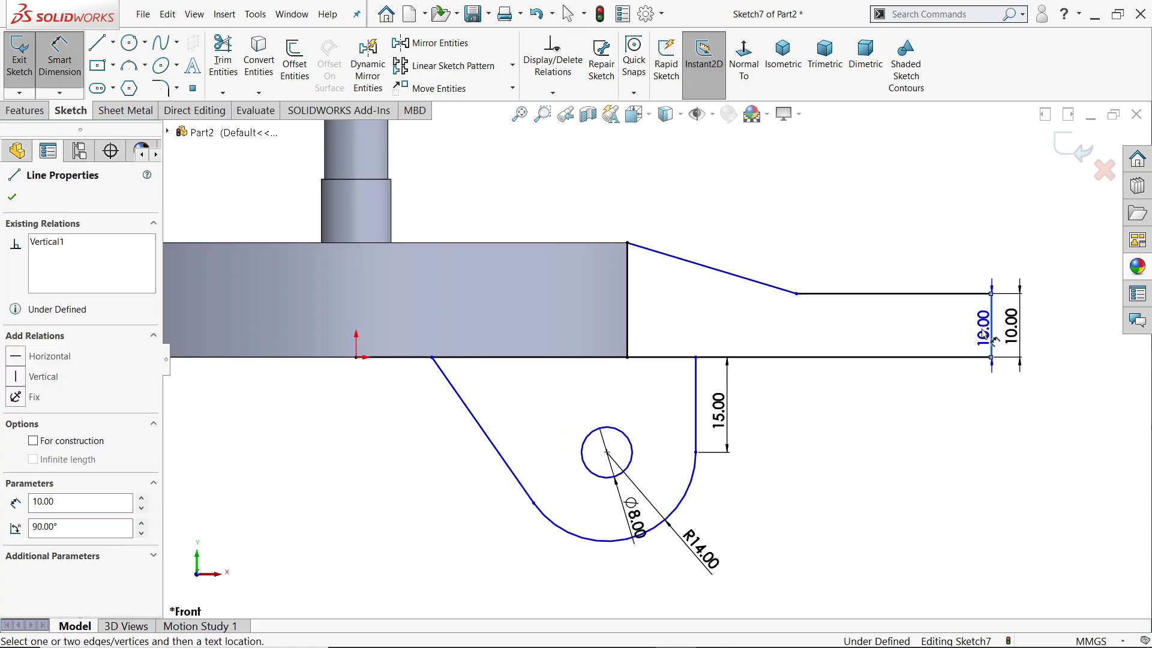
{"action": "left_click", "coordinate": [356, 357]}
{"action": "scroll", "coordinate": [666, 362], "scroll_direction": "up", "scroll_amount": 2}
{"action": "left_click", "coordinate": [654, 504]}
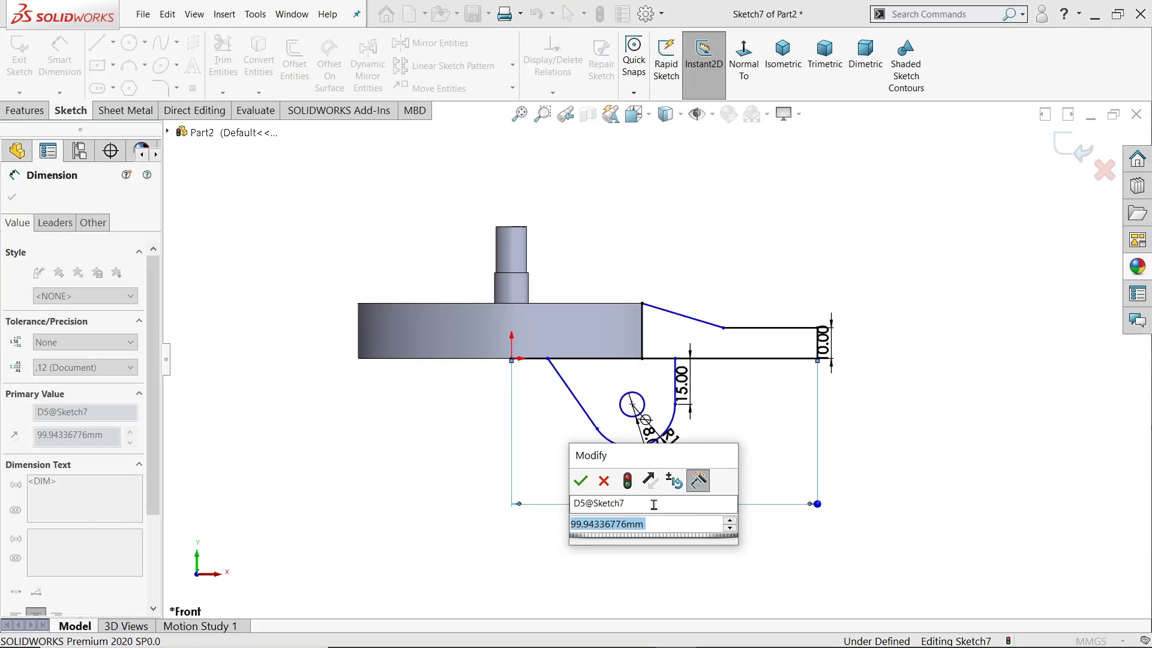
{"action": "type", "text": "93"}
{"action": "key", "text": "Return"}
{"action": "scroll", "coordinate": [660, 420], "scroll_direction": "down", "scroll_amount": 2}
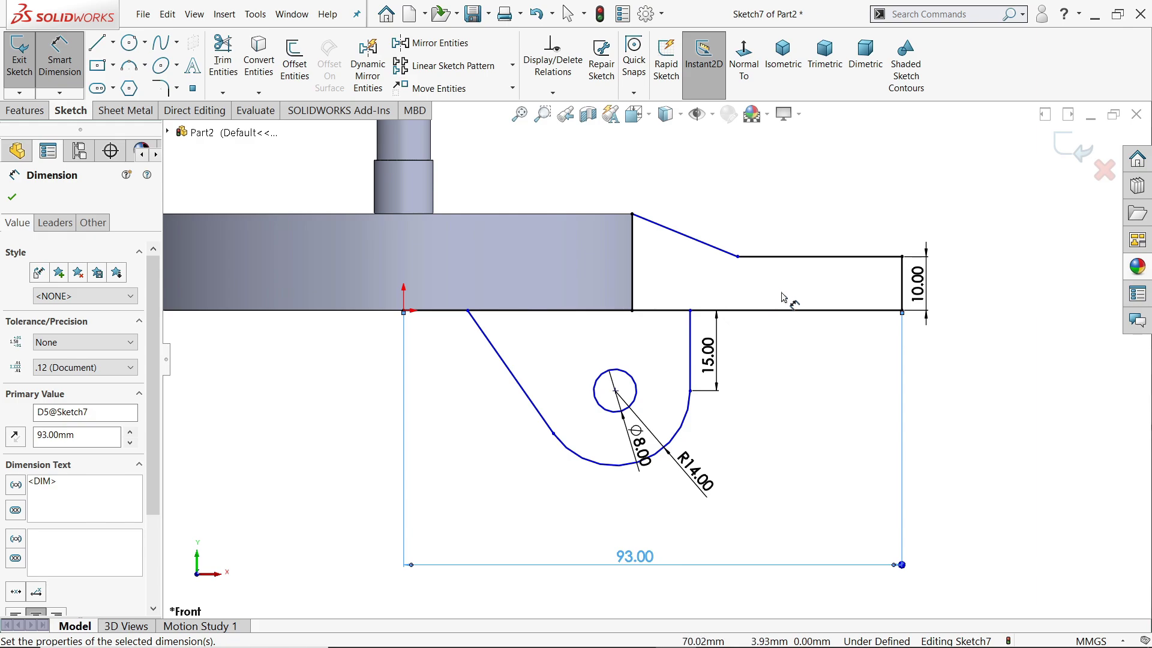
{"action": "left_click", "coordinate": [804, 262]}
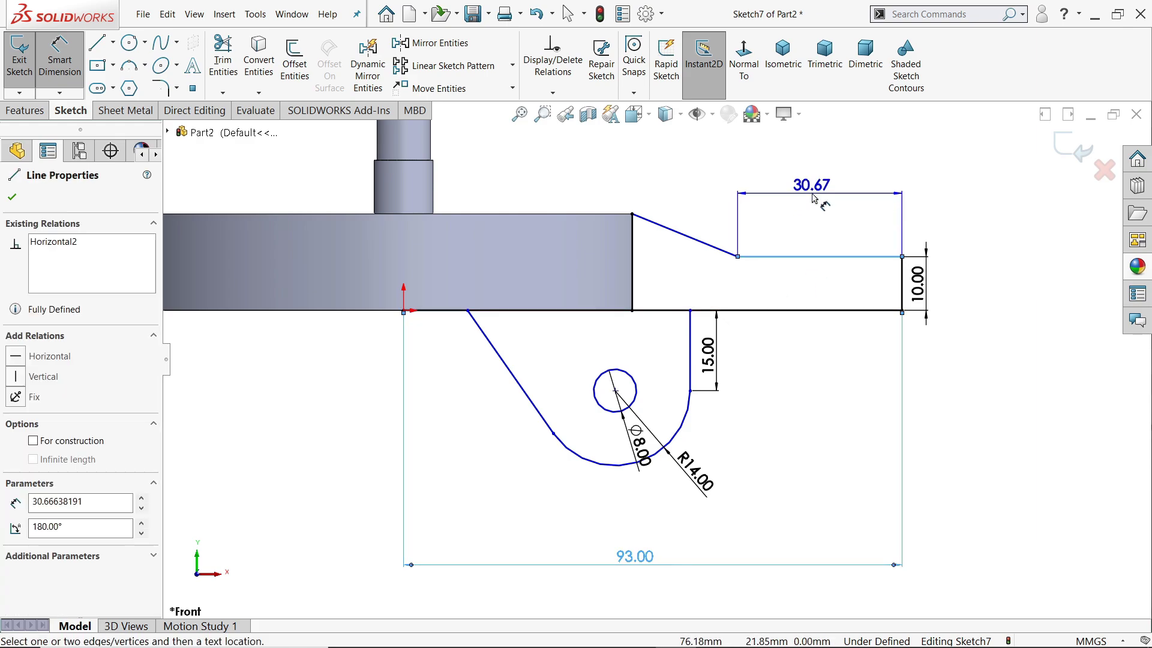
{"action": "left_click", "coordinate": [808, 186]}
{"action": "type", "text": "30"}
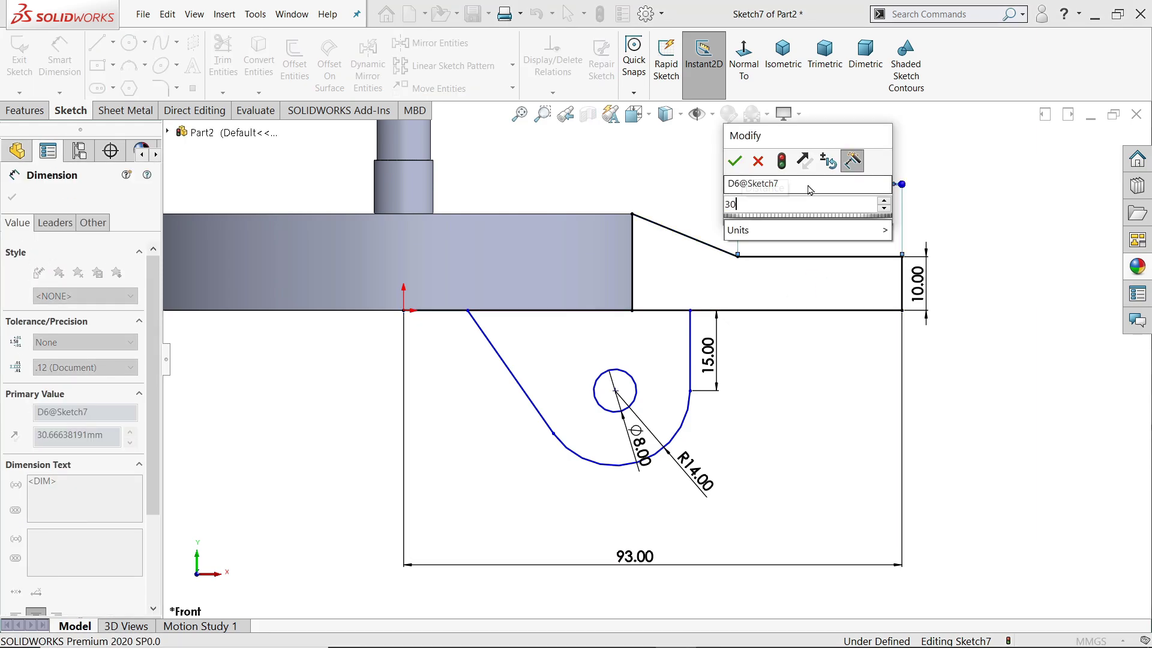
{"action": "key", "text": "Return"}
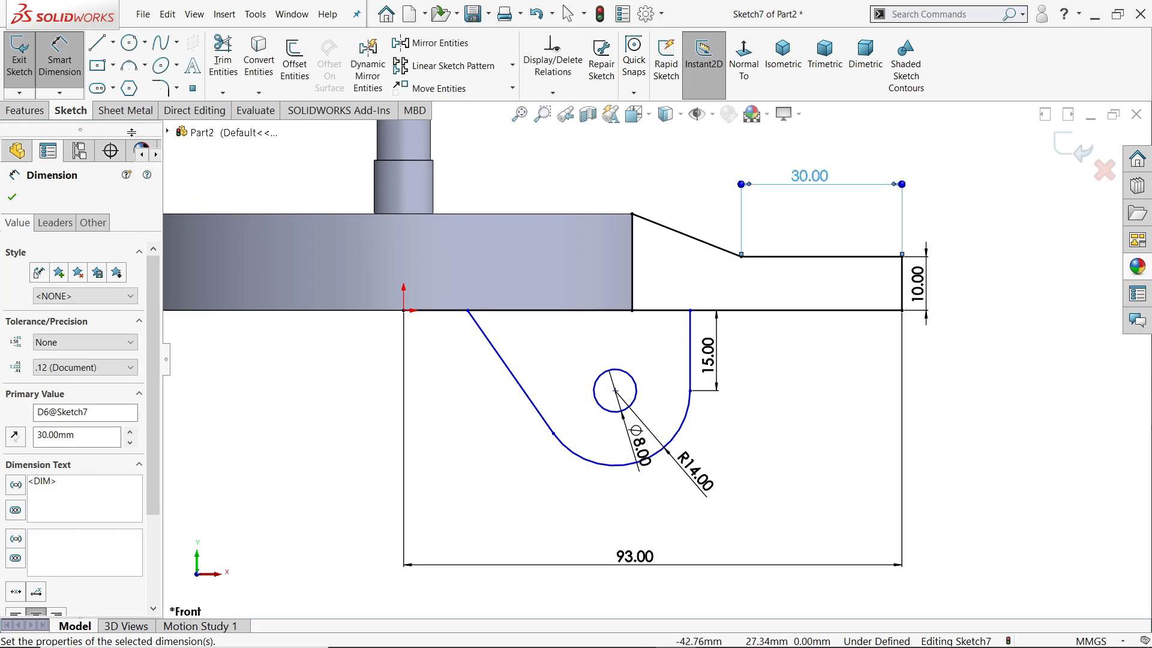
Draw a line joining the block corner to the arm end
{"action": "left_click", "coordinate": [98, 45]}
{"action": "scroll", "coordinate": [628, 237], "scroll_direction": "down", "scroll_amount": 3}
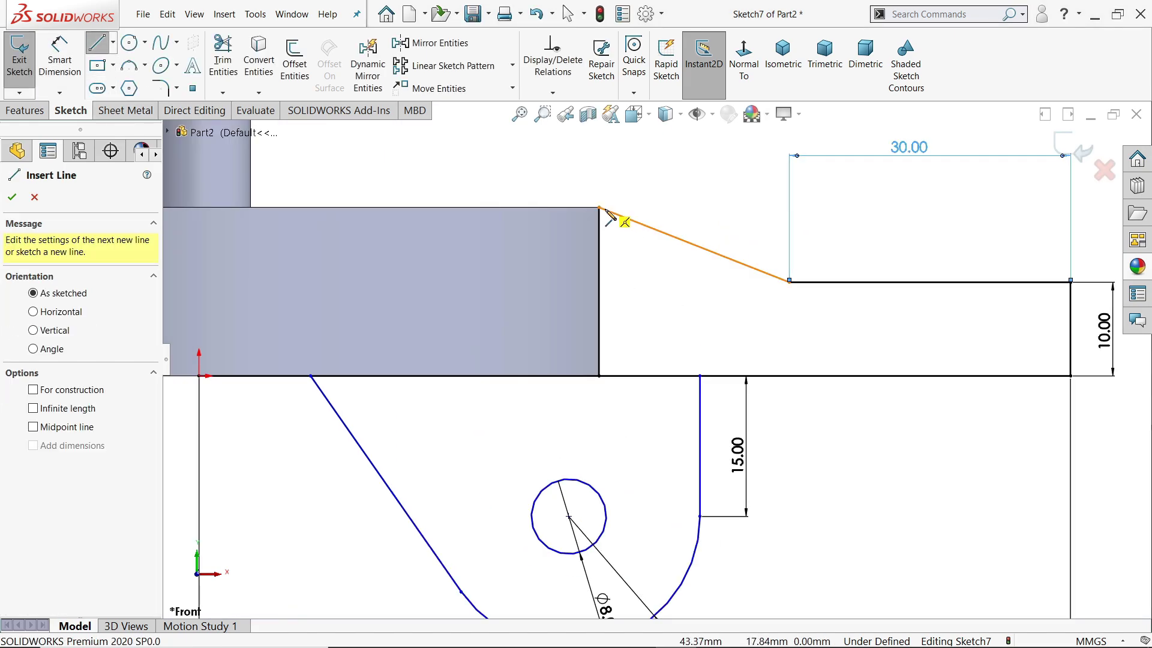
{"action": "left_click_drag", "start_coordinate": [600, 208], "coordinate": [1071, 282]}
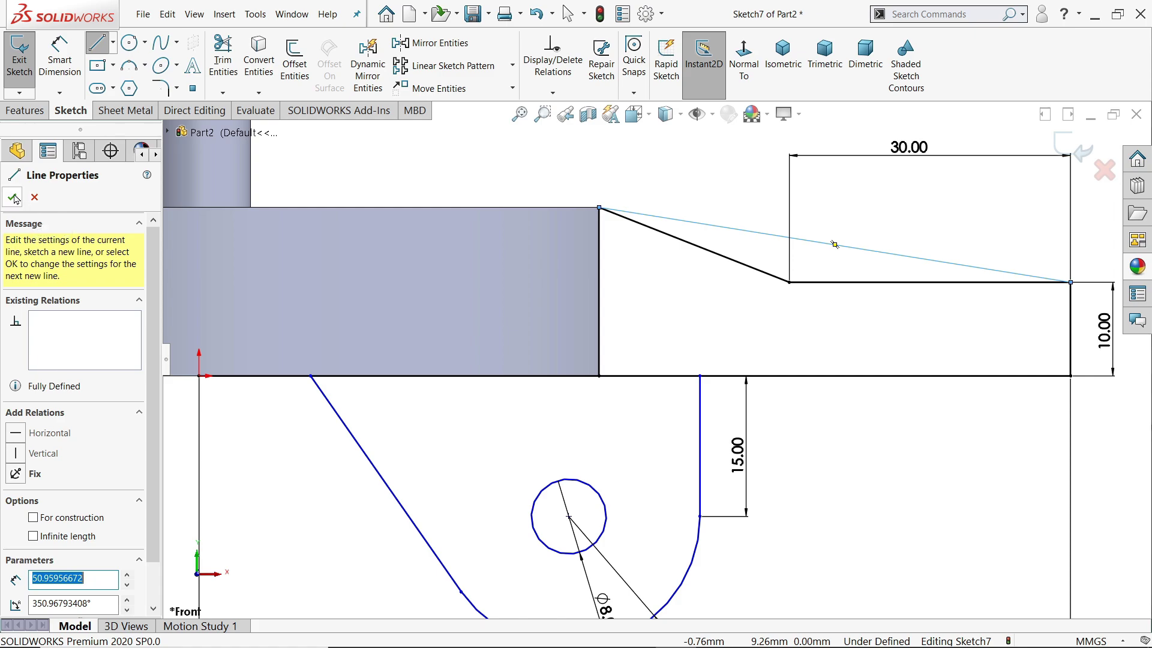
{"action": "left_click", "coordinate": [15, 199]}
{"action": "key", "text": "f"}
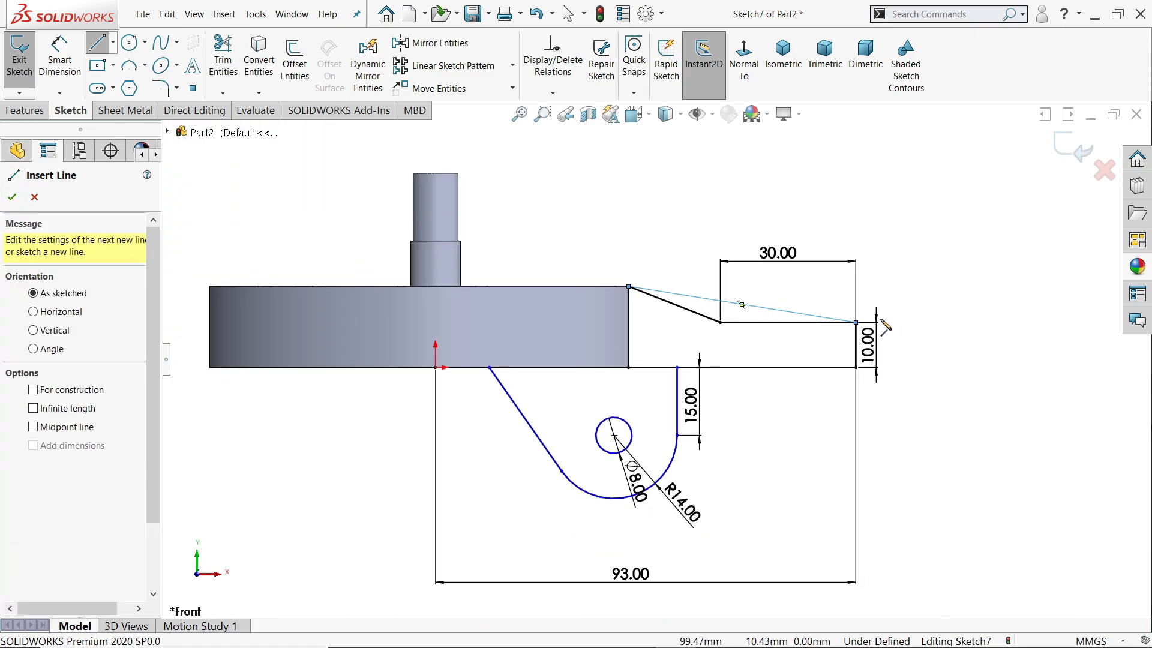
{"action": "left_click", "coordinate": [17, 200]}
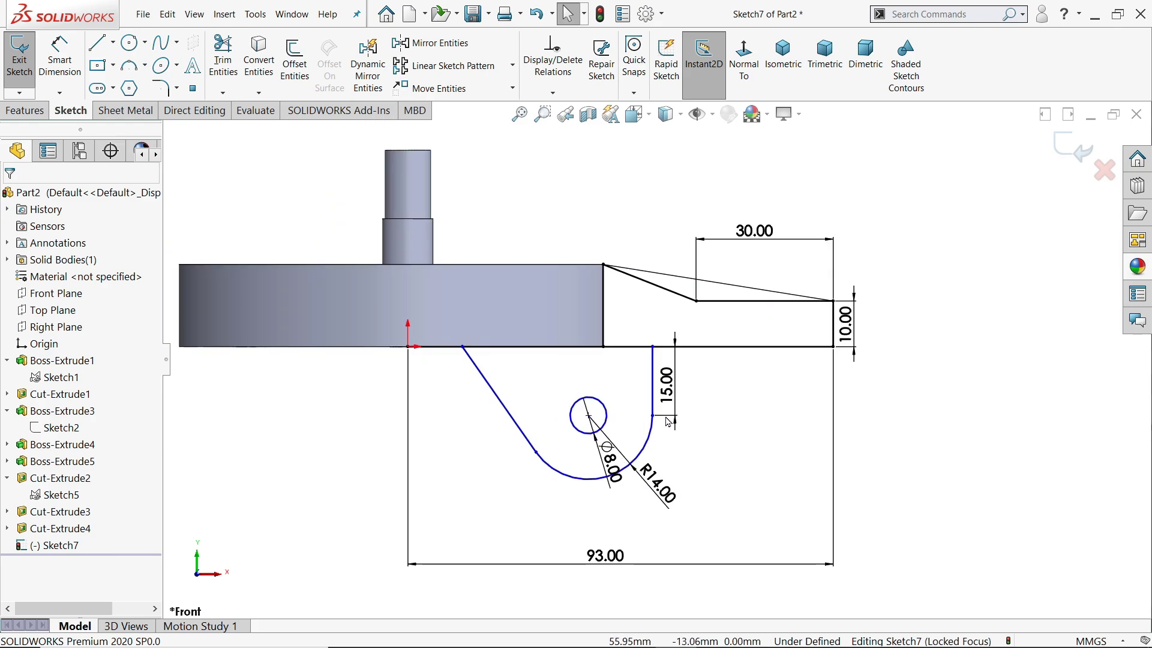
Dimension the hole centre to the arm end corner as 56 mm horizontally
{"action": "left_click", "coordinate": [60, 59]}
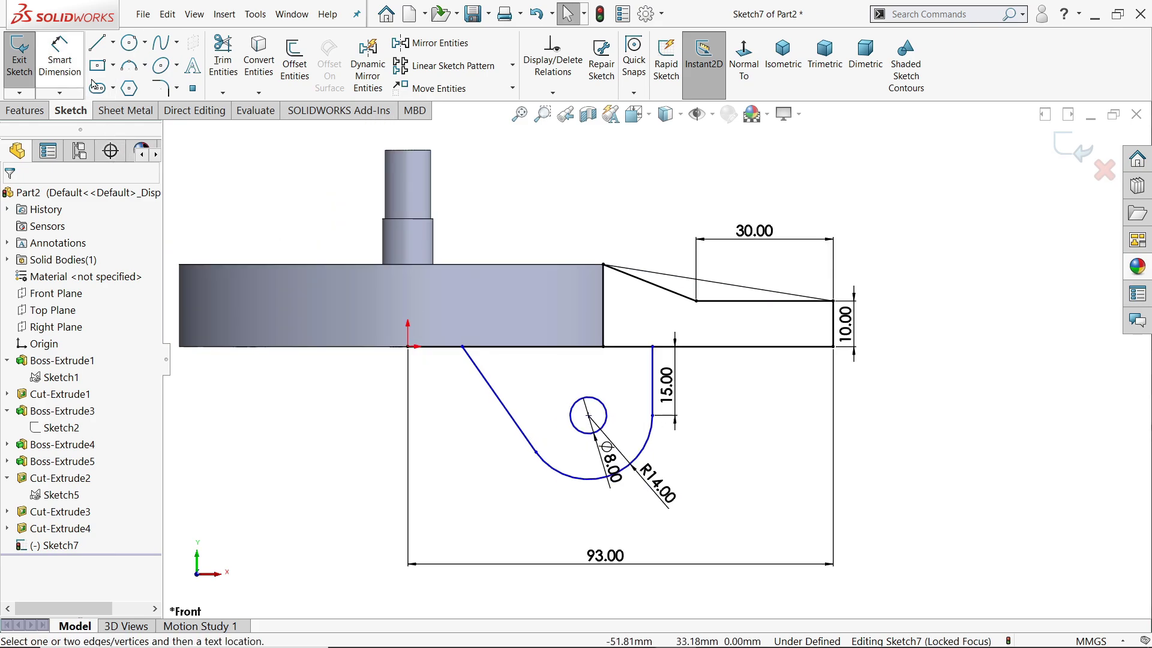
{"action": "left_click", "coordinate": [589, 416]}
{"action": "left_click", "coordinate": [833, 347]}
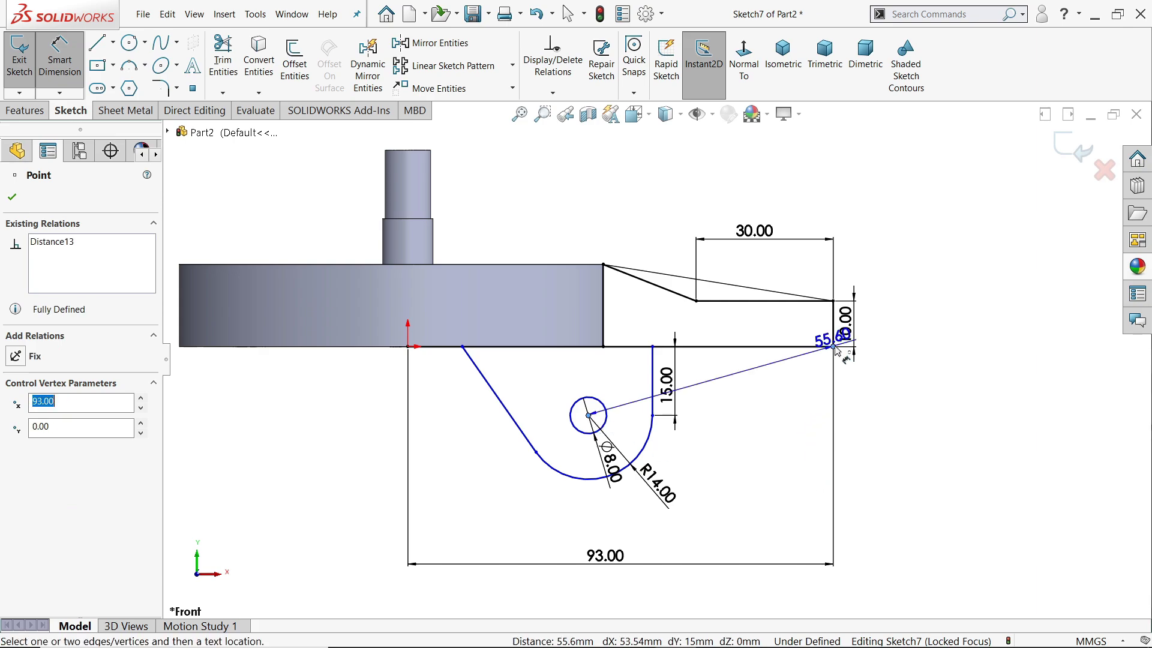
{"action": "scroll", "coordinate": [804, 408], "scroll_direction": "up", "scroll_amount": 3}
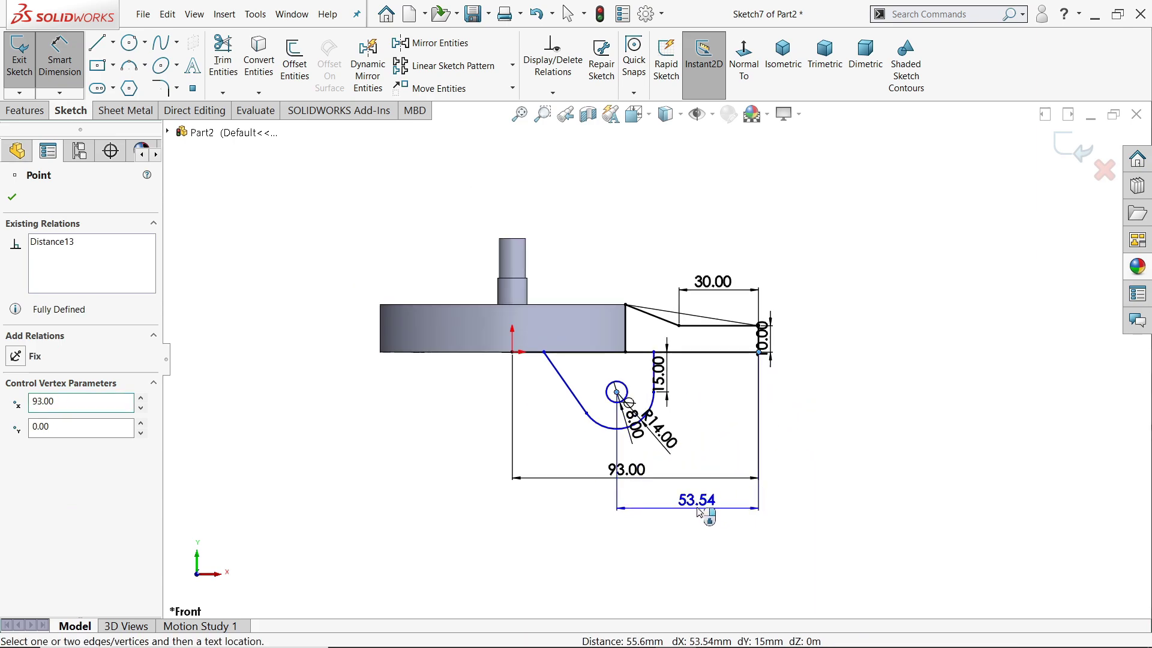
{"action": "left_click", "coordinate": [702, 513]}
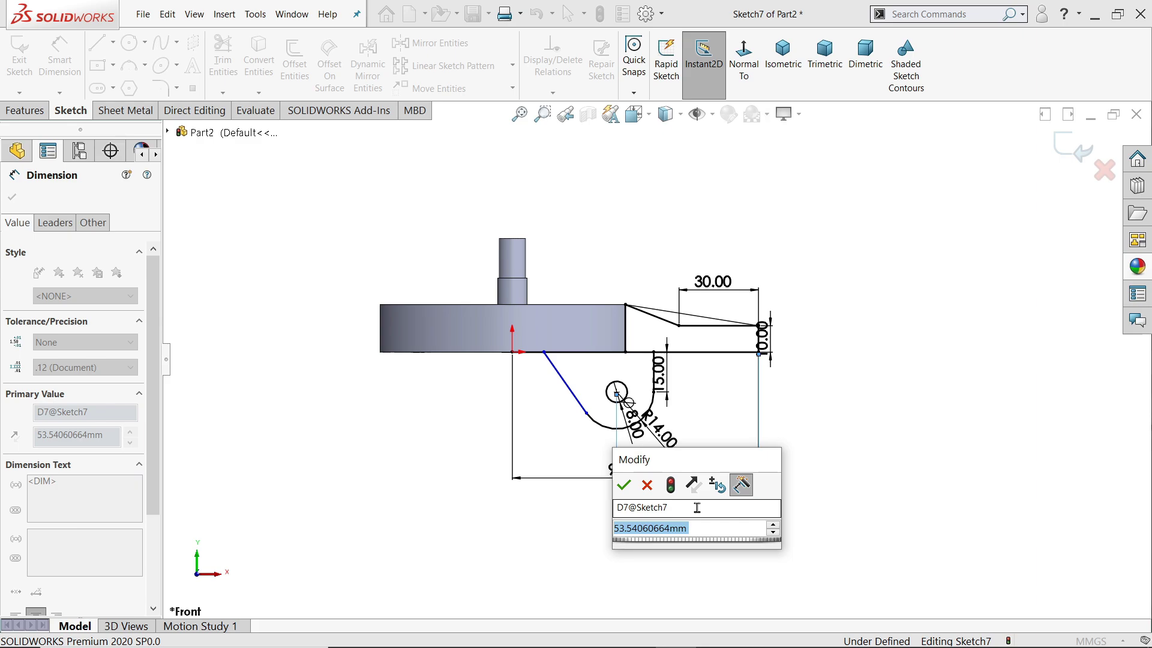
{"action": "type", "text": "56"}
{"action": "key", "text": "Return"}
Set the slanted line's angle from the horizontal baseline to 120°
{"action": "scroll", "coordinate": [672, 465], "scroll_direction": "down", "scroll_amount": 3}
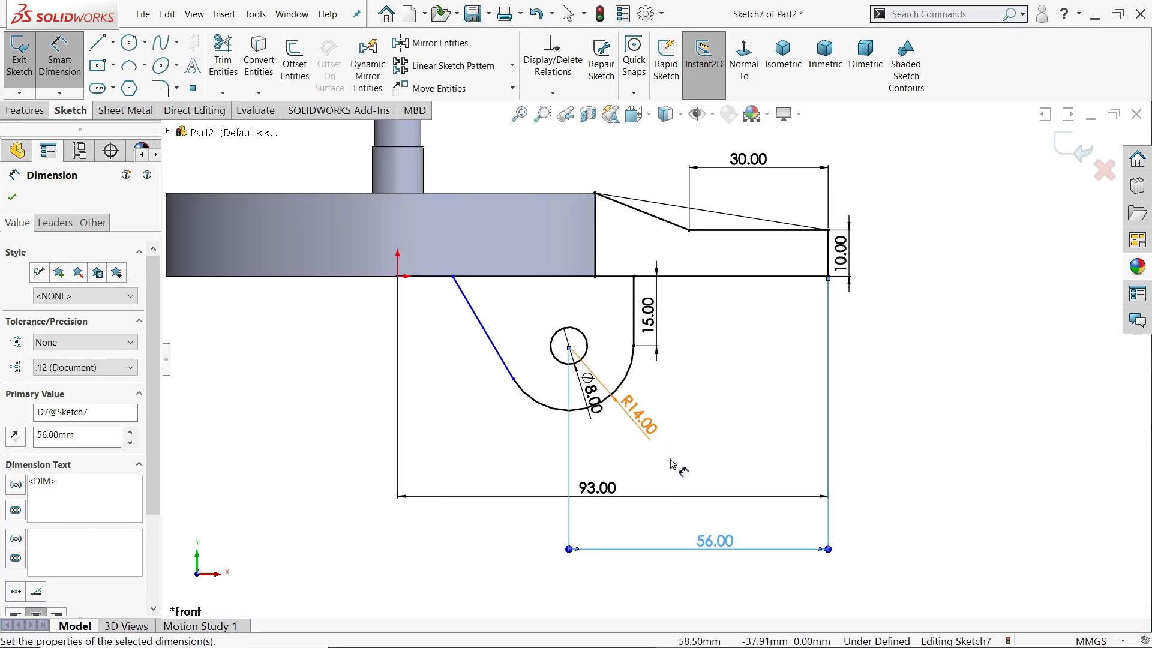
{"action": "left_click", "coordinate": [435, 277]}
{"action": "left_click", "coordinate": [480, 322]}
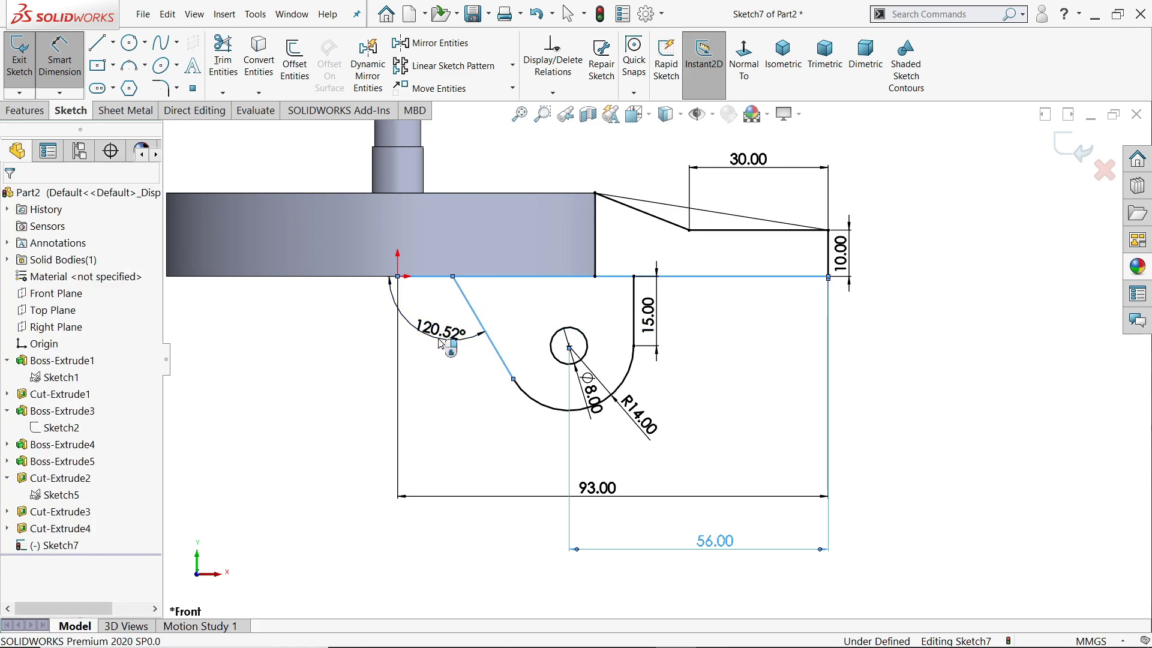
{"action": "left_click", "coordinate": [440, 343]}
{"action": "type", "text": "120"}
{"action": "key", "text": "Return"}
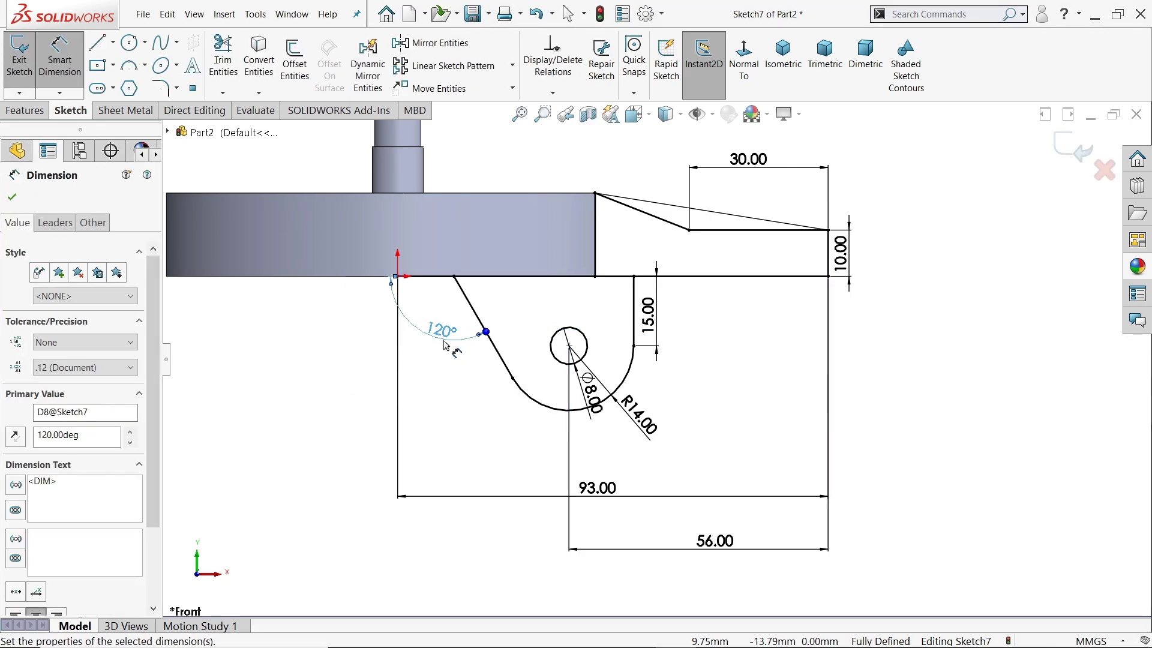
{"action": "scroll", "coordinate": [578, 300], "scroll_direction": "down", "scroll_amount": 1}
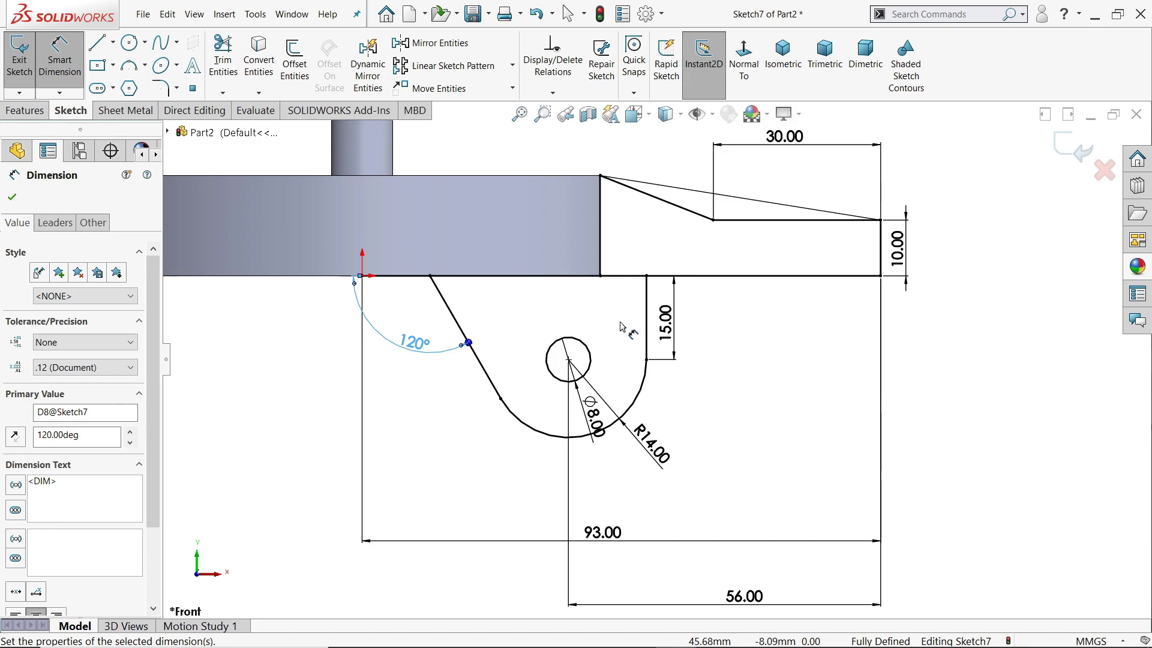
{"action": "left_click", "coordinate": [12, 198]}
{"action": "left_click", "coordinate": [30, 111]}
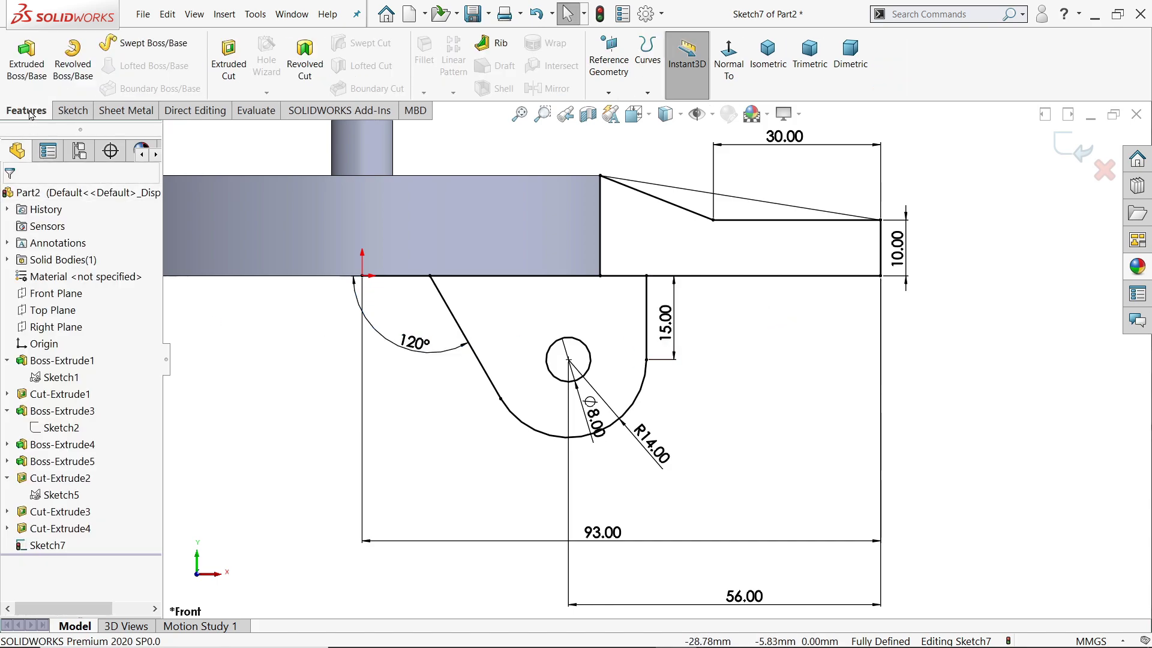
Extrude the Sketch7 lug region with a 10 mm blind depth
{"action": "left_click", "coordinate": [27, 65]}
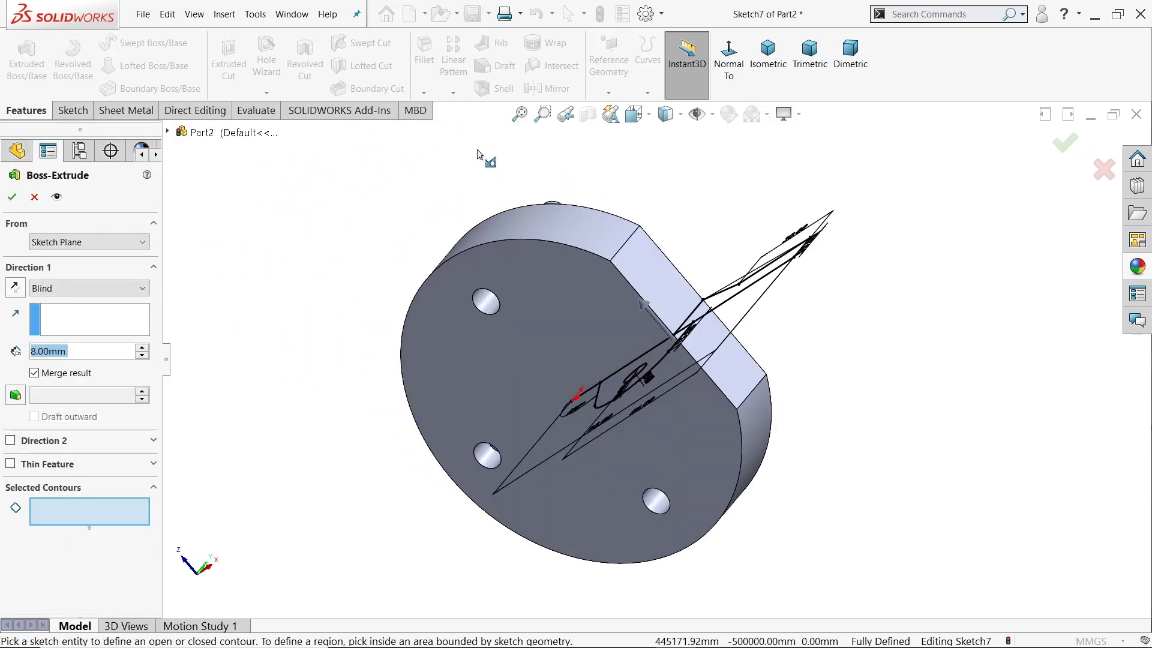
{"action": "middle_click_drag", "start_coordinate": [477, 154], "coordinate": [483, 375]}
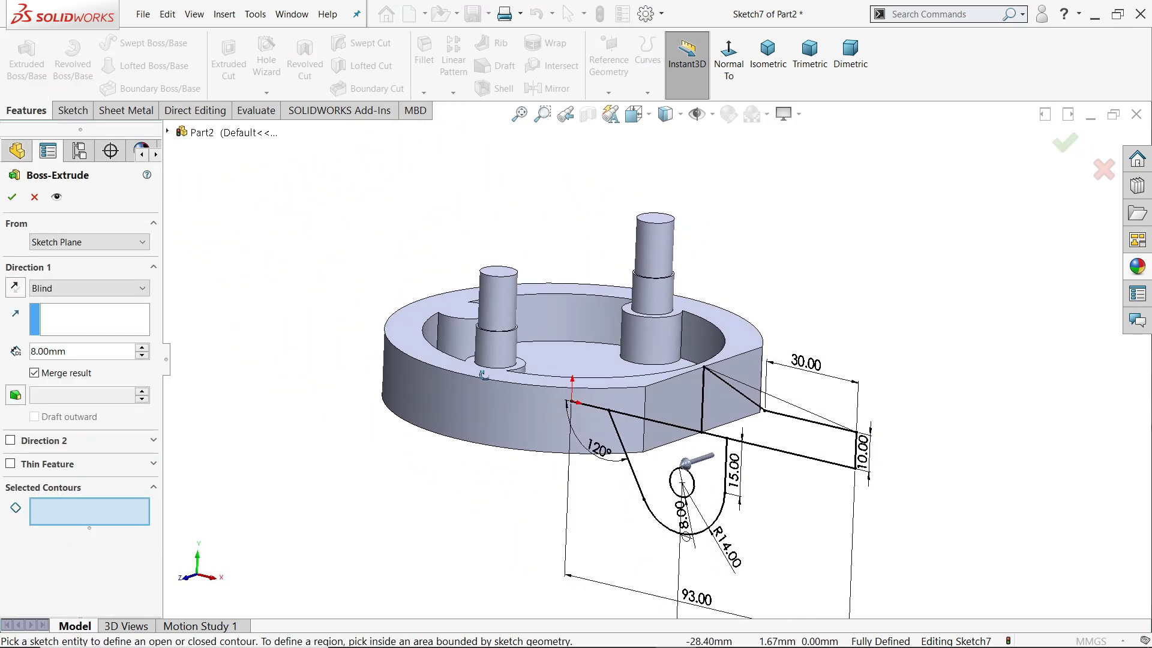
{"action": "scroll", "coordinate": [741, 577], "scroll_direction": "down", "scroll_amount": 5}
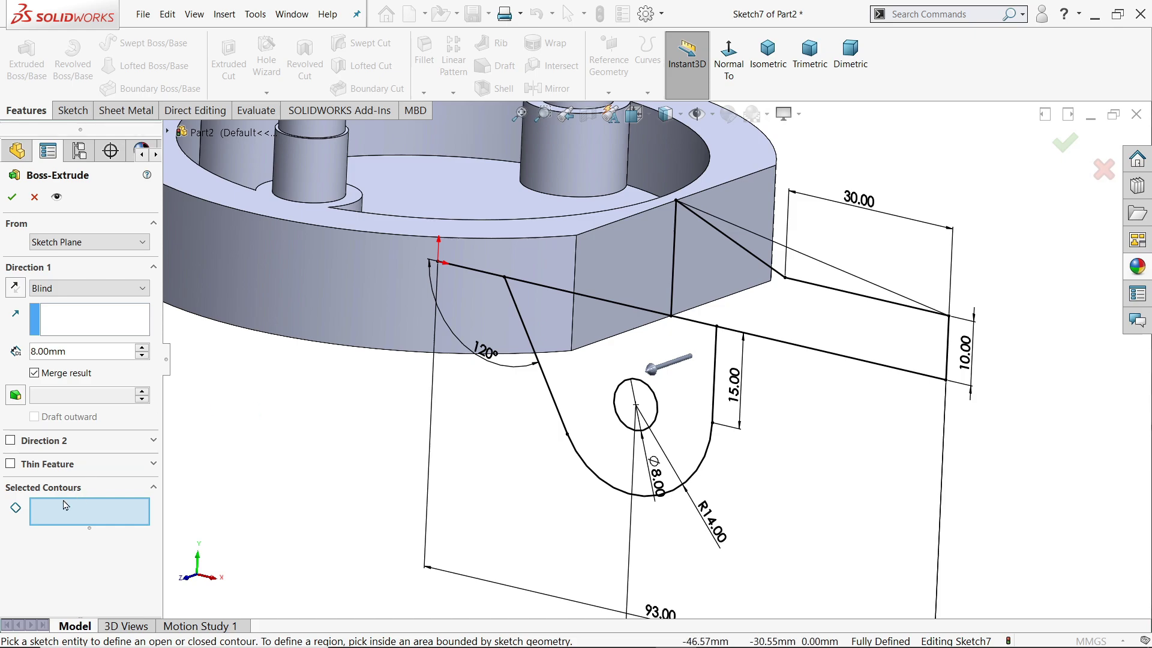
{"action": "left_click", "coordinate": [640, 475]}
{"action": "mouse_move", "coordinate": [784, 483]}
{"action": "middle_mouse_down"}
{"action": "mouse_move", "coordinate": [790, 395]}
{"action": "mouse_move", "coordinate": [792, 489]}
{"action": "middle_mouse_up"}
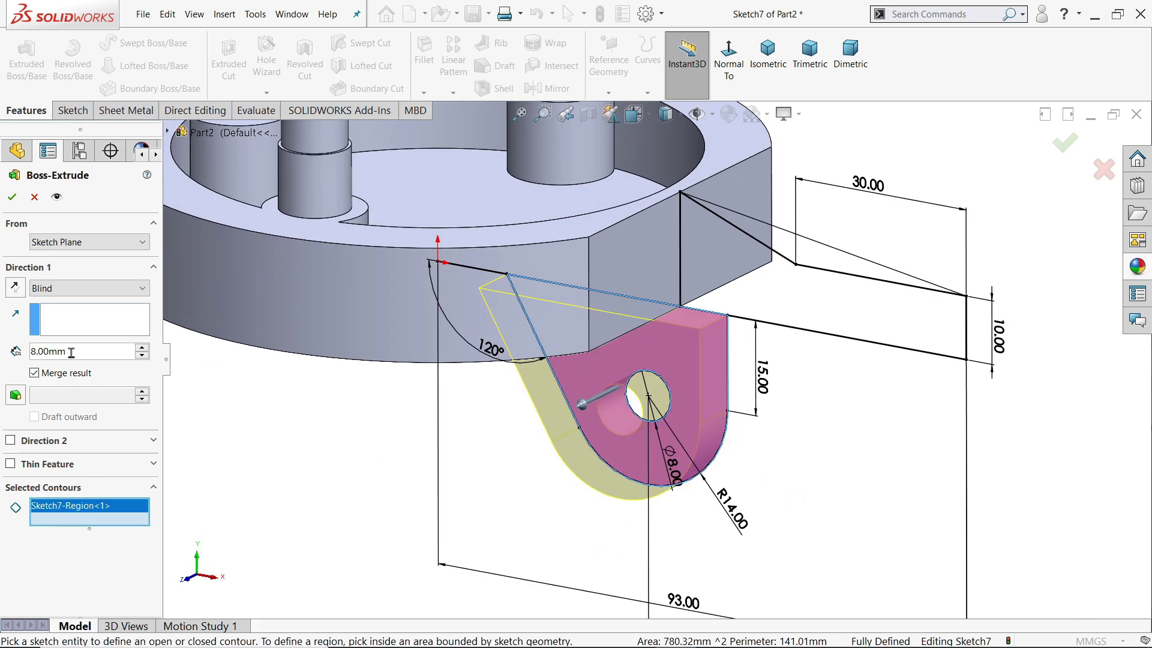
{"action": "type", "text": "10"}
{"action": "key", "text": "Return"}
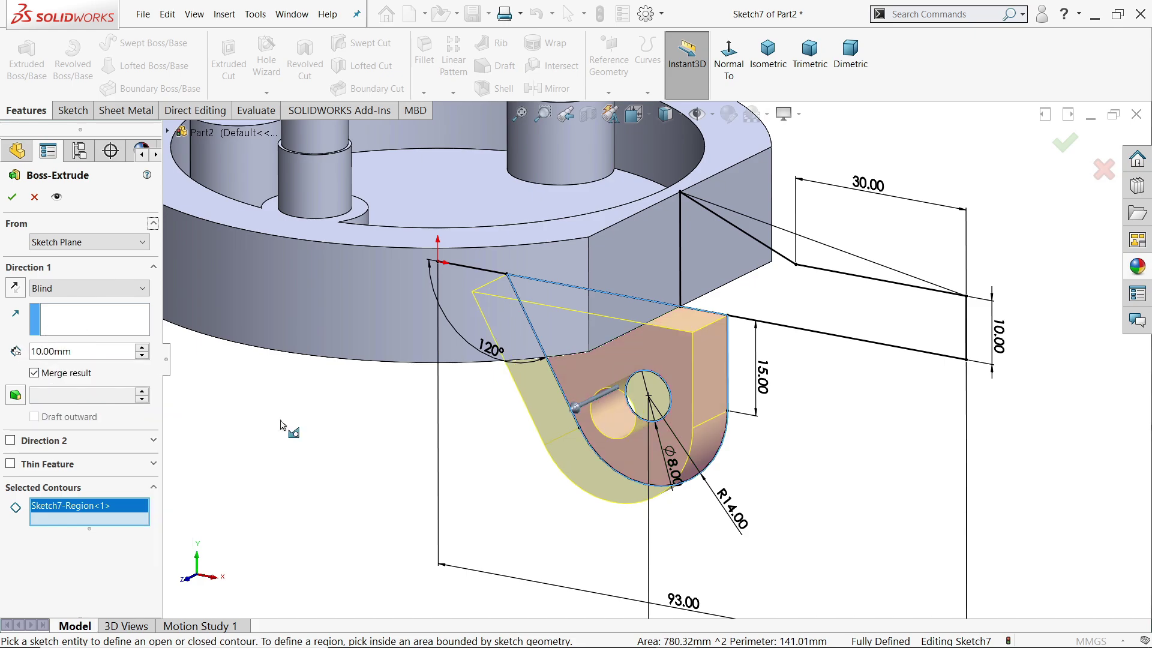
Start the lug extrusion from a 10 mm offset and accept it
{"action": "middle_click_drag", "start_coordinate": [293, 429], "coordinate": [207, 385]}
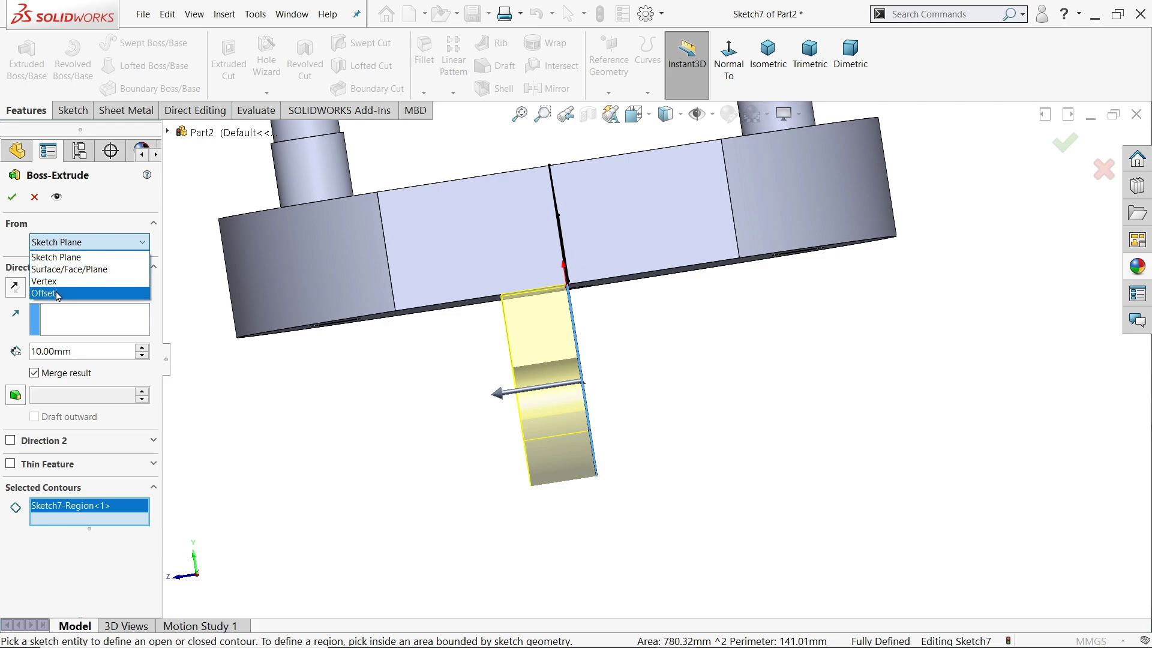
{"action": "left_click", "coordinate": [59, 293]}
{"action": "type", "text": "10"}
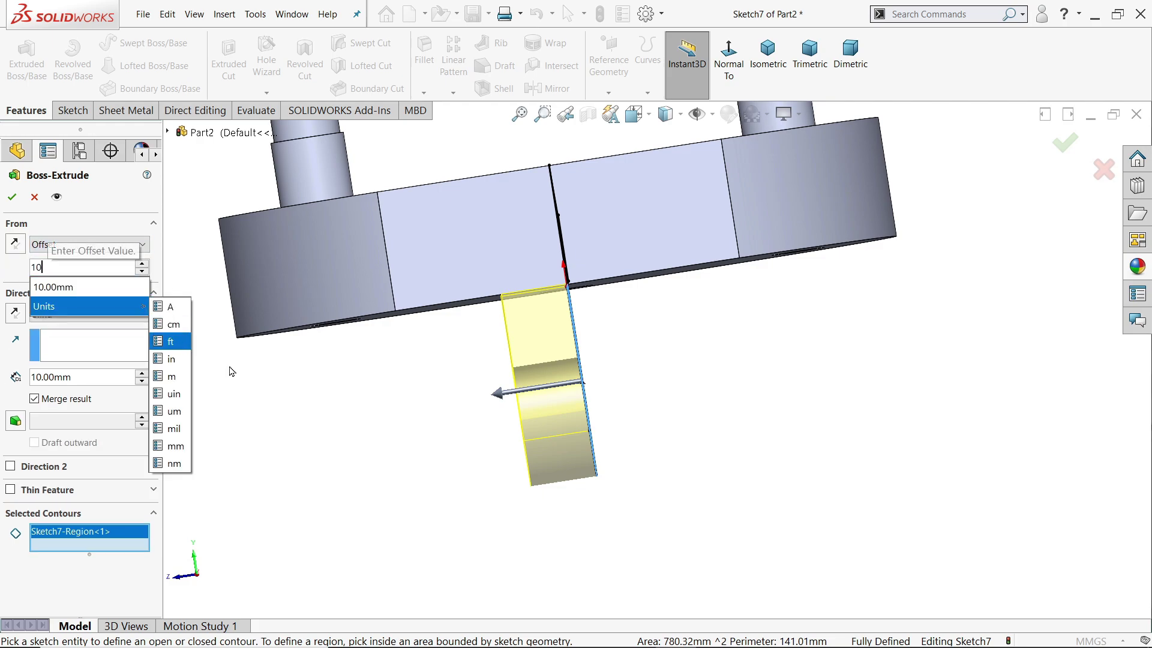
{"action": "key", "text": "Return"}
{"action": "middle_click_drag", "start_coordinate": [302, 416], "coordinate": [334, 420]}
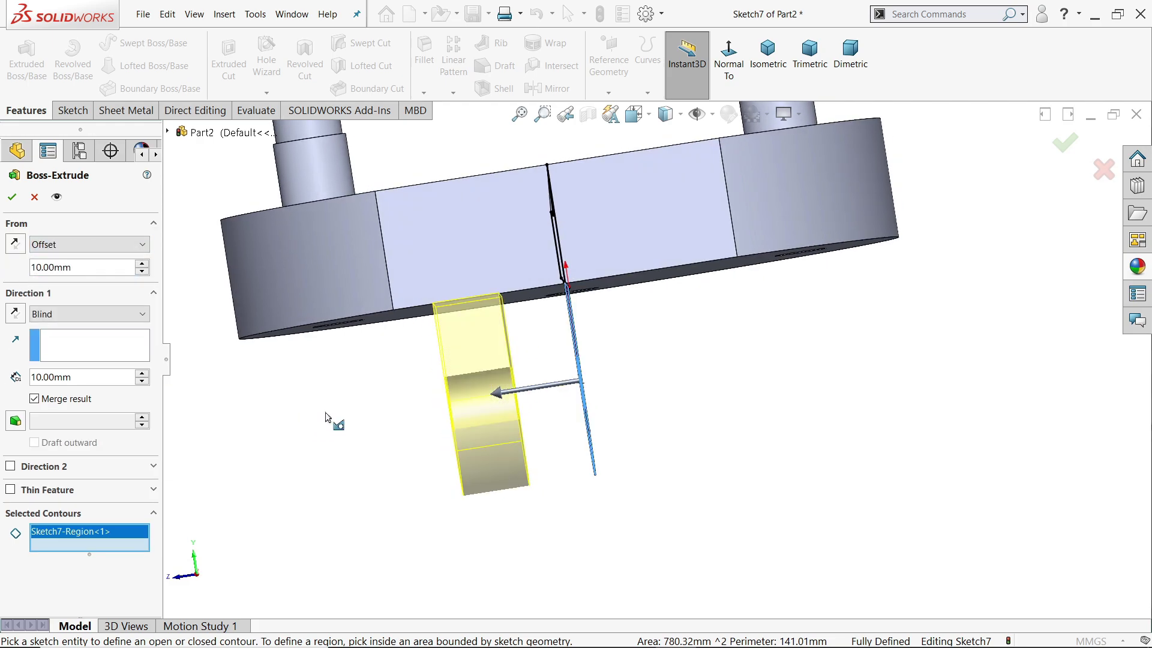
{"action": "scroll", "coordinate": [665, 385], "scroll_direction": "down", "scroll_amount": 3}
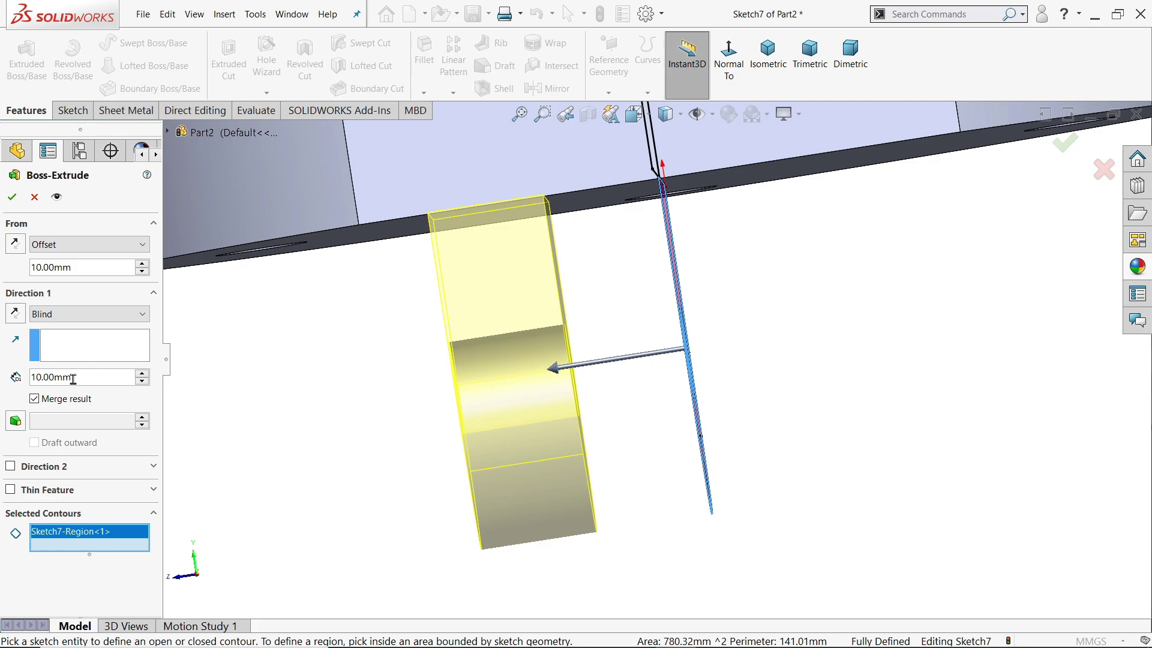
{"action": "left_click", "coordinate": [11, 199]}
Reuse Sketch7 for a new boss extrusion of the lug region in isometric view
{"action": "left_click", "coordinate": [7, 546]}
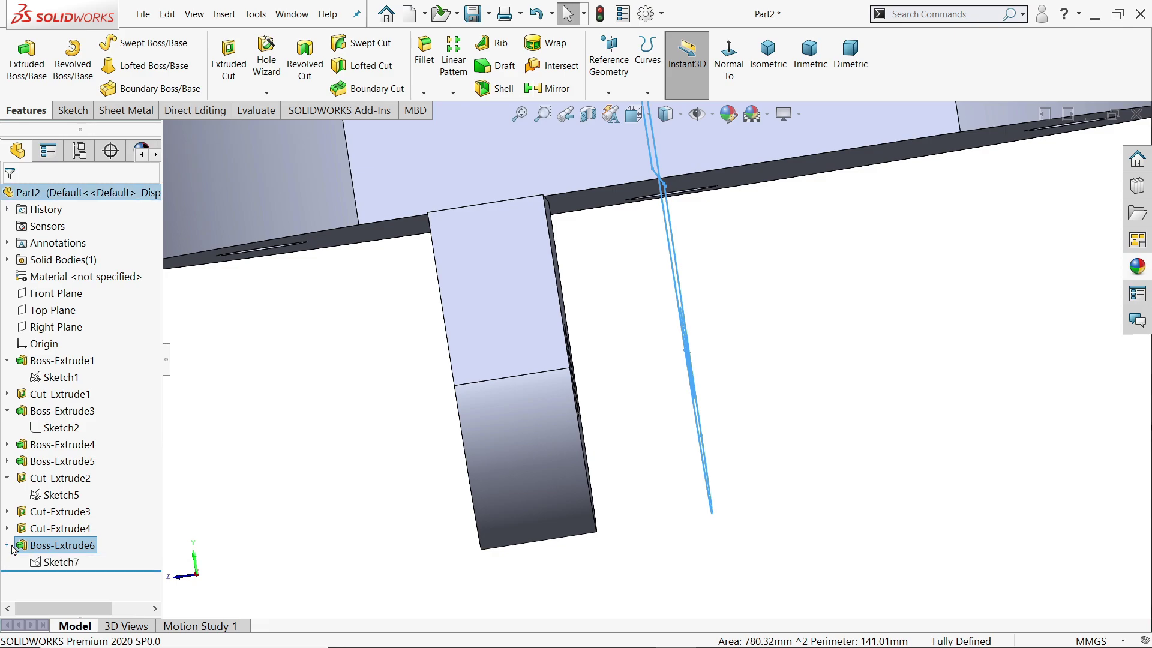
{"action": "left_click", "coordinate": [66, 563]}
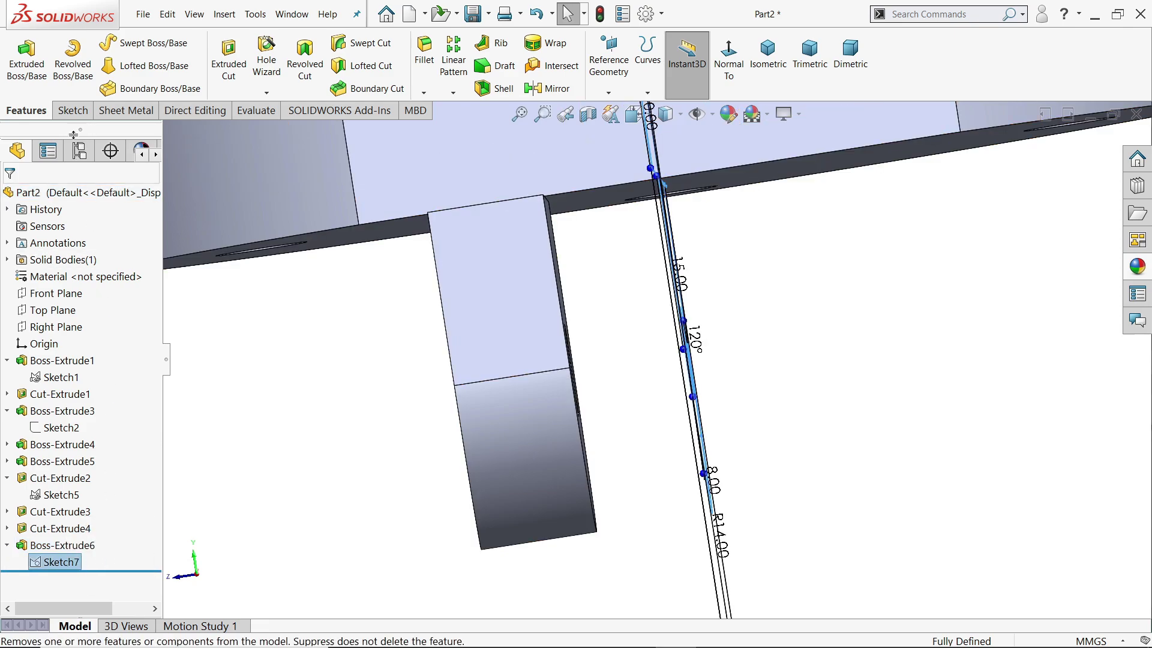
{"action": "left_click", "coordinate": [30, 55]}
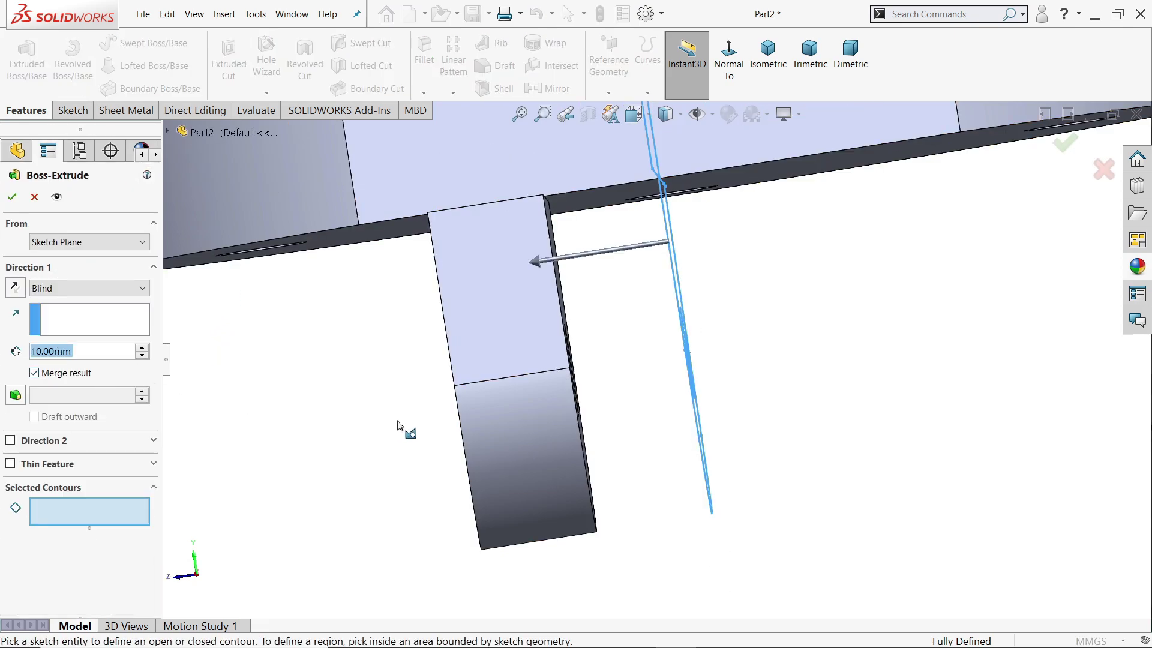
{"action": "left_click", "coordinate": [768, 57]}
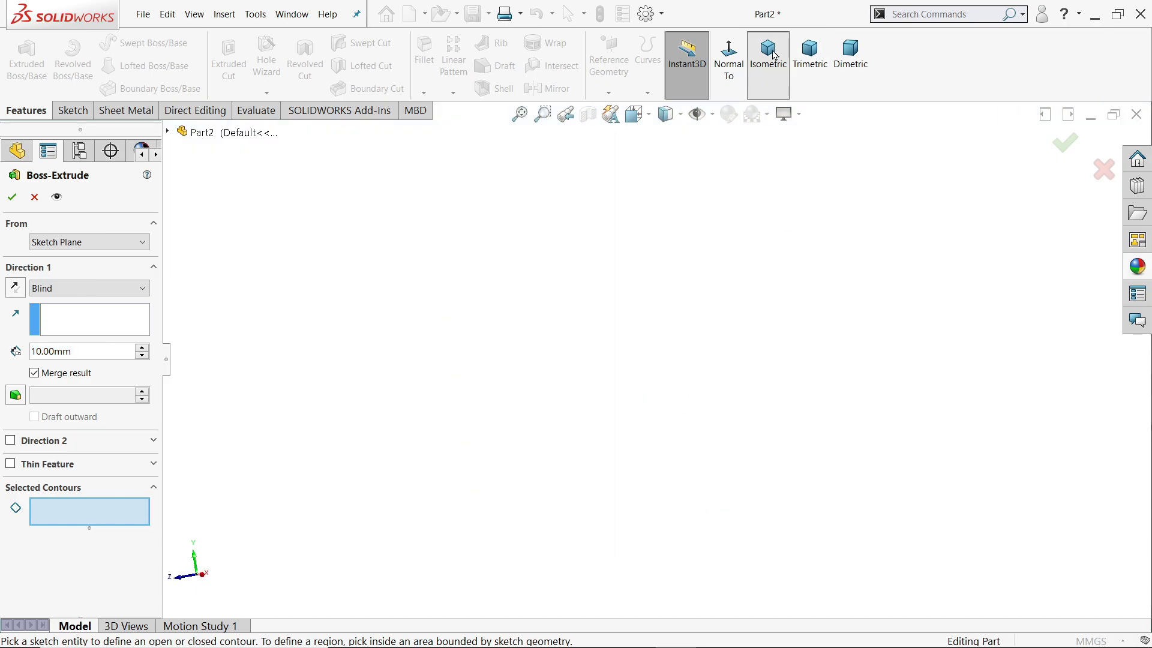
{"action": "scroll", "coordinate": [728, 448], "scroll_direction": "down", "scroll_amount": 5}
{"action": "left_click", "coordinate": [696, 422]}
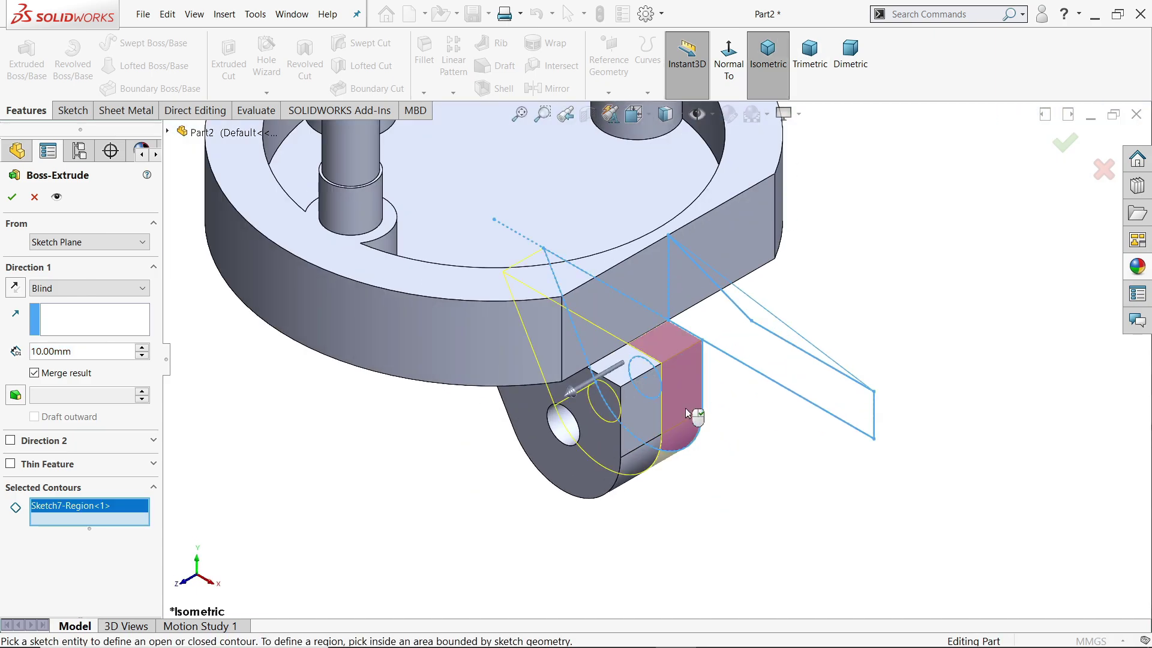
{"action": "middle_click_drag", "start_coordinate": [696, 422], "coordinate": [674, 379]}
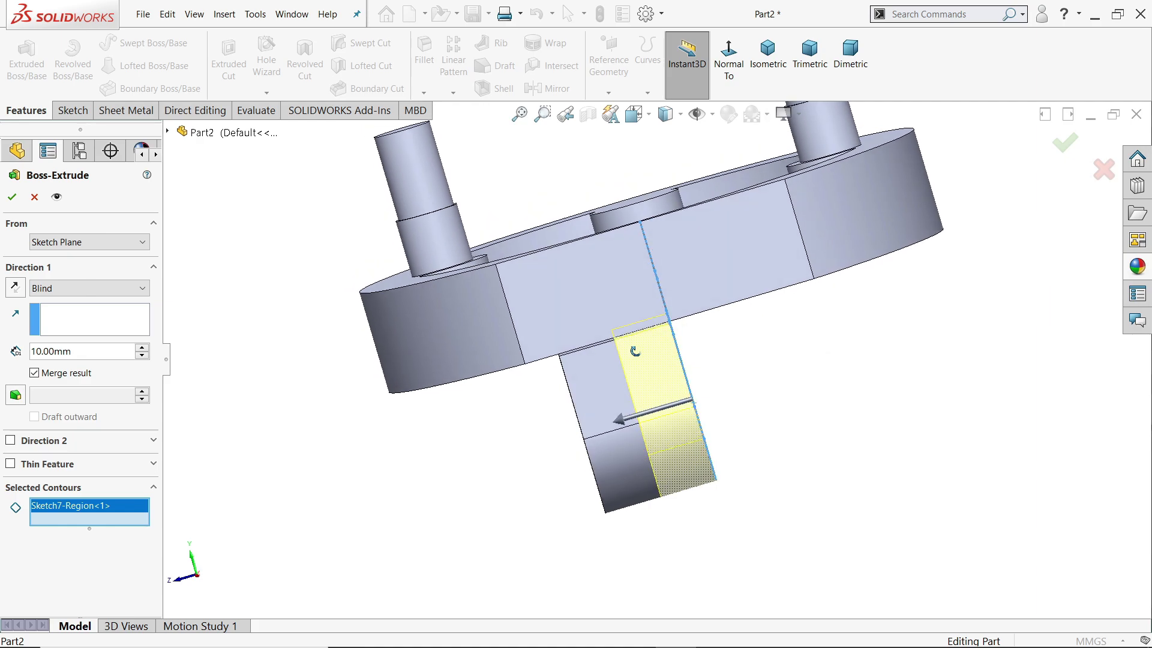
{"action": "scroll", "coordinate": [674, 380], "scroll_direction": "down", "scroll_amount": 2}
Reverse the direction, offset the start by 10 mm, and accept the second lug
{"action": "left_click", "coordinate": [15, 288]}
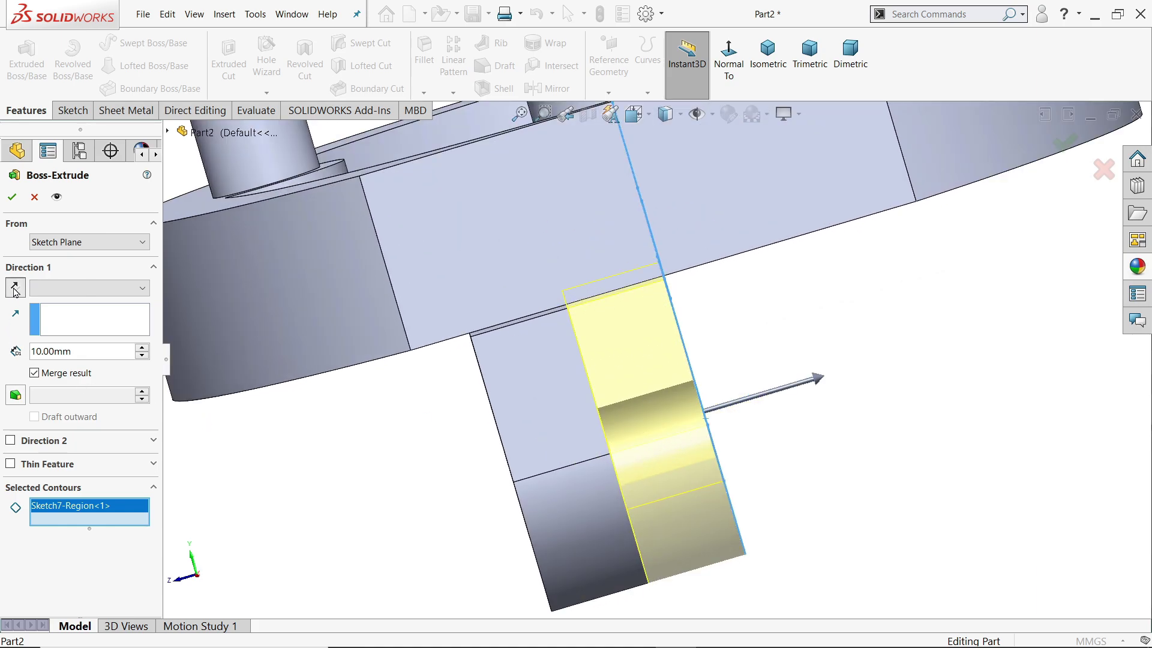
{"action": "left_click", "coordinate": [37, 243]}
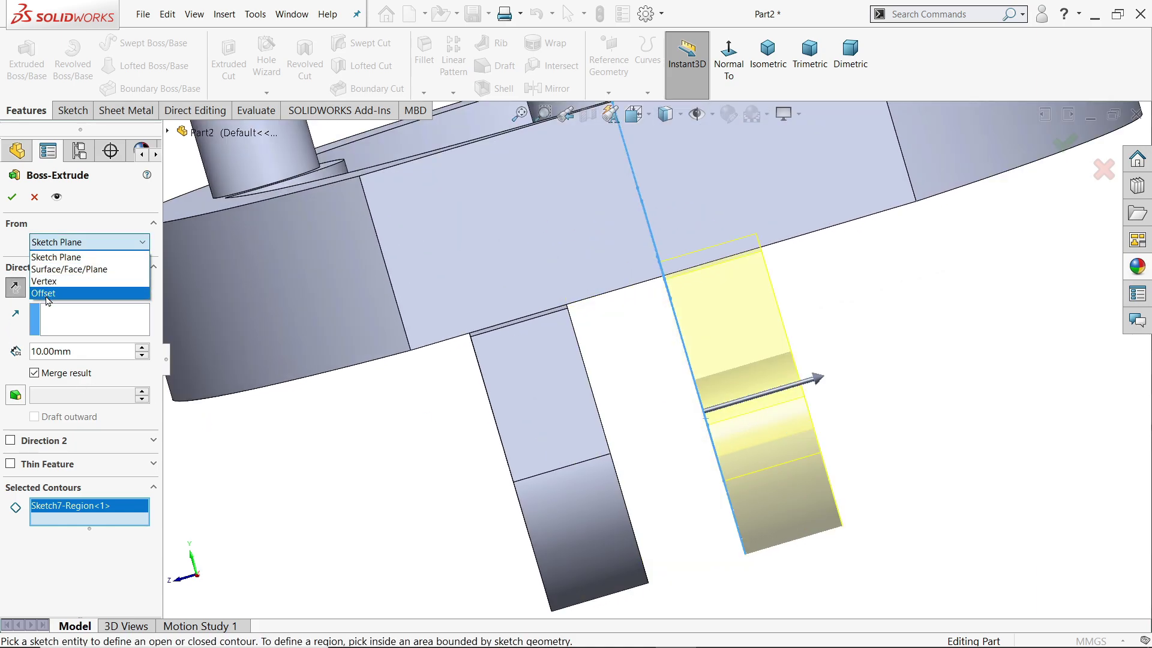
{"action": "left_click", "coordinate": [47, 293]}
{"action": "type", "text": "10"}
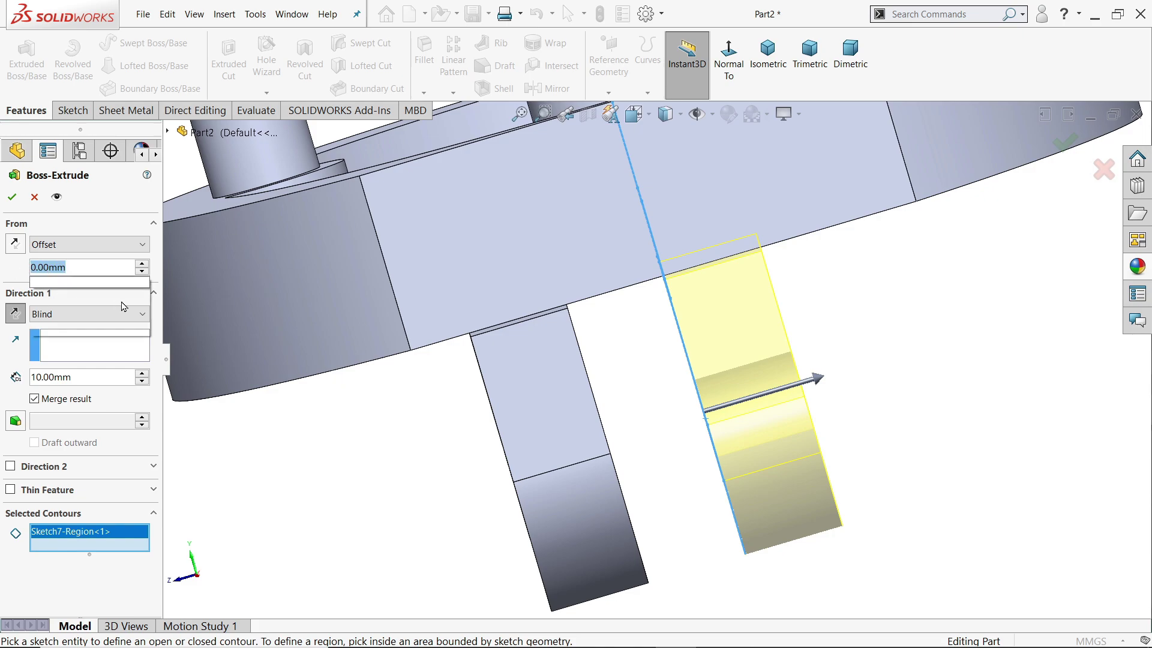
{"action": "key", "text": "Return"}
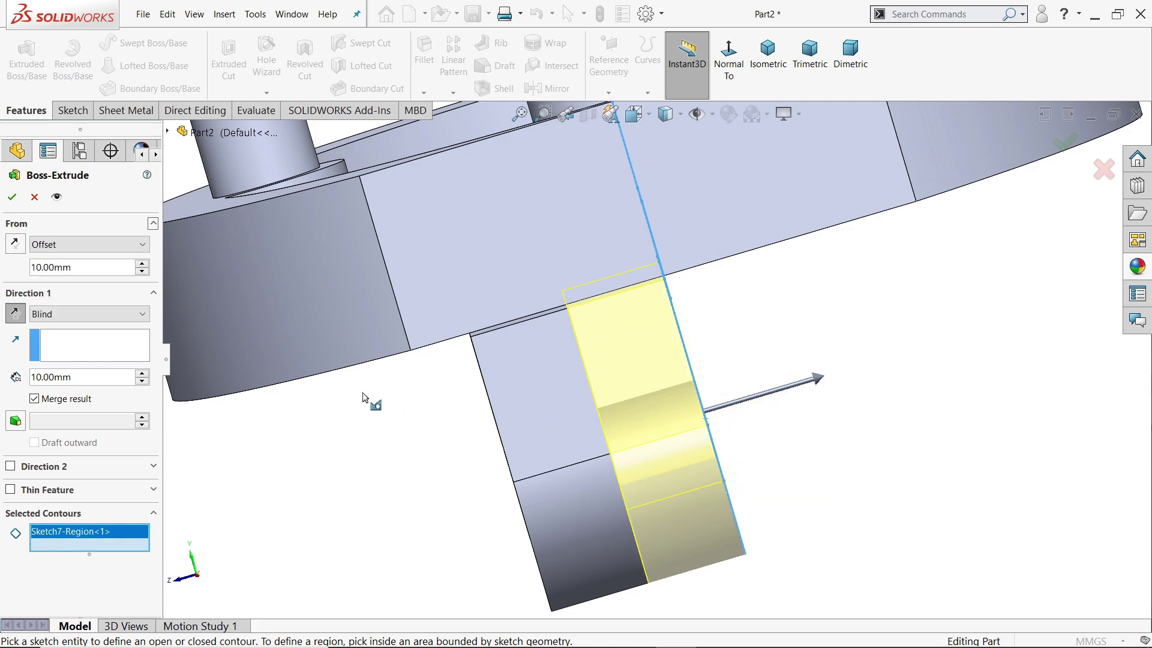
{"action": "scroll", "coordinate": [381, 378], "scroll_direction": "up", "scroll_amount": 1}
{"action": "scroll", "coordinate": [708, 426], "scroll_direction": "up", "scroll_amount": 1}
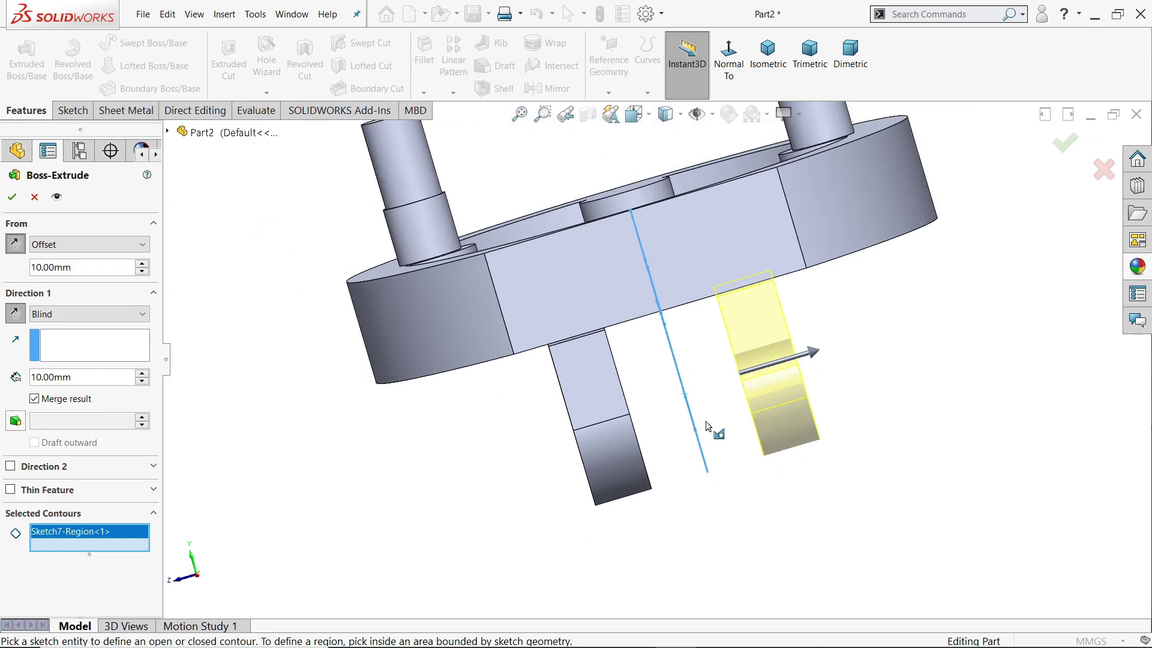
{"action": "left_click", "coordinate": [12, 197]}
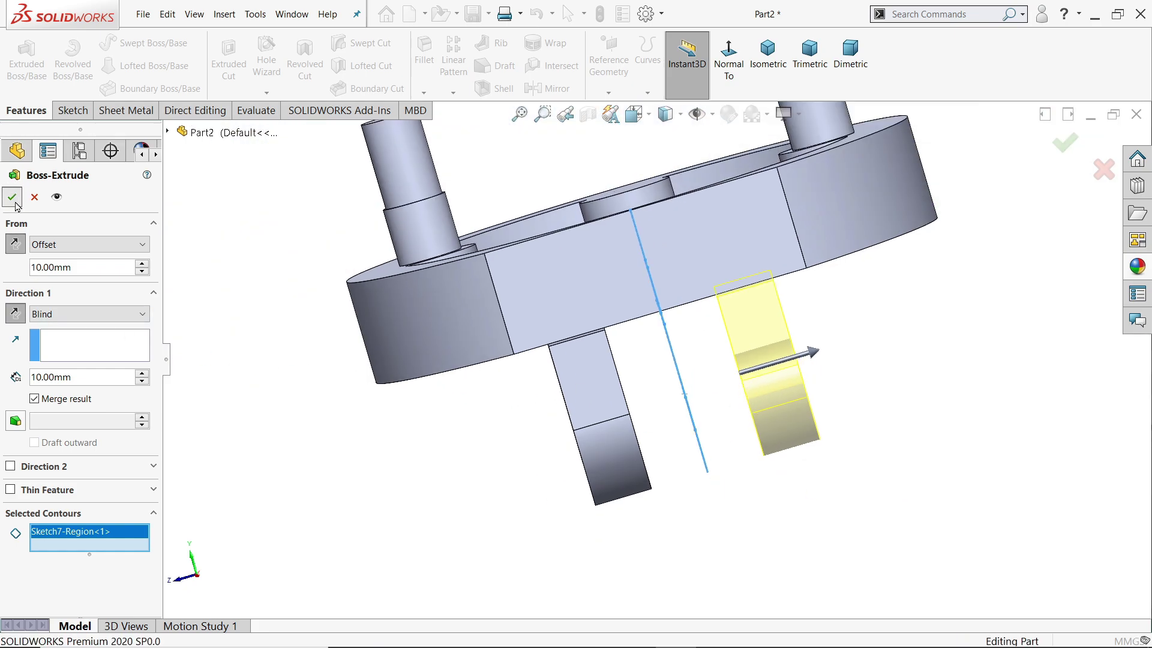
{"action": "middle_click_drag", "start_coordinate": [486, 463], "coordinate": [559, 471]}
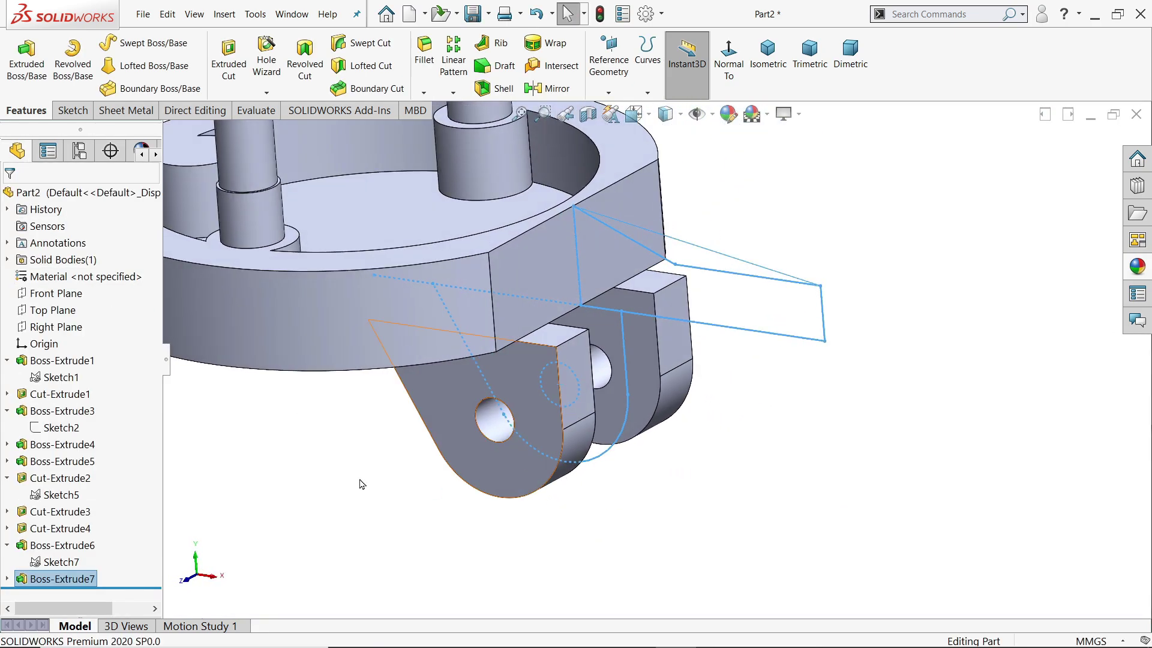
Extrude Sketch7's tapered arm region Mid Plane with 40 mm depth
{"action": "left_click", "coordinate": [60, 562]}
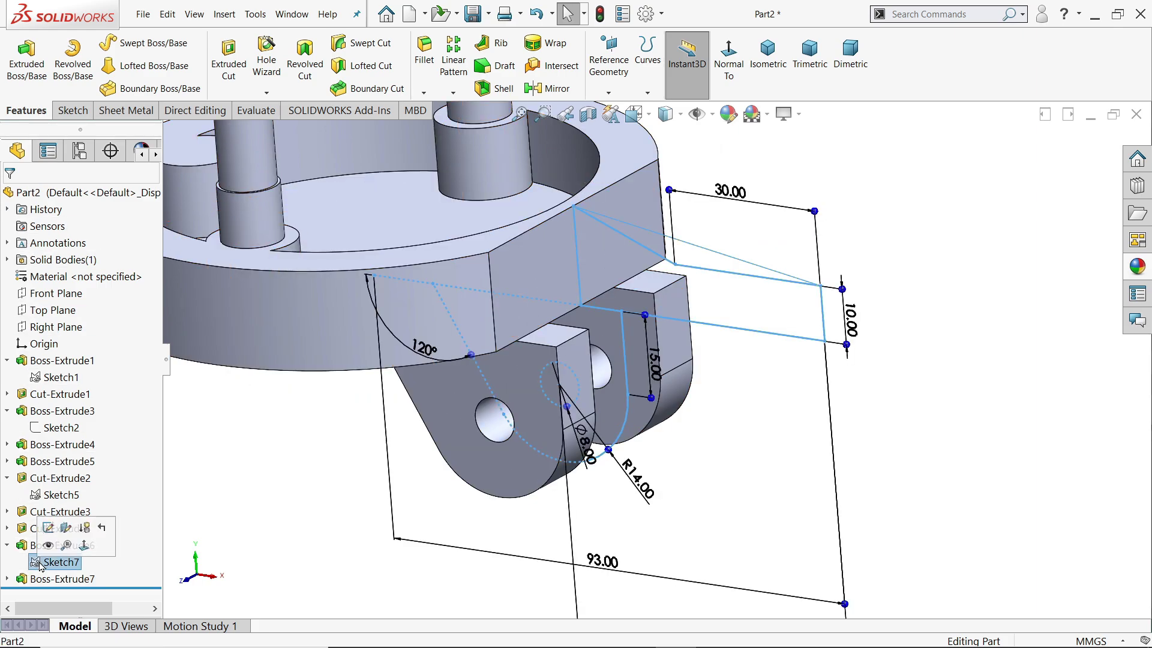
{"action": "left_click", "coordinate": [27, 60]}
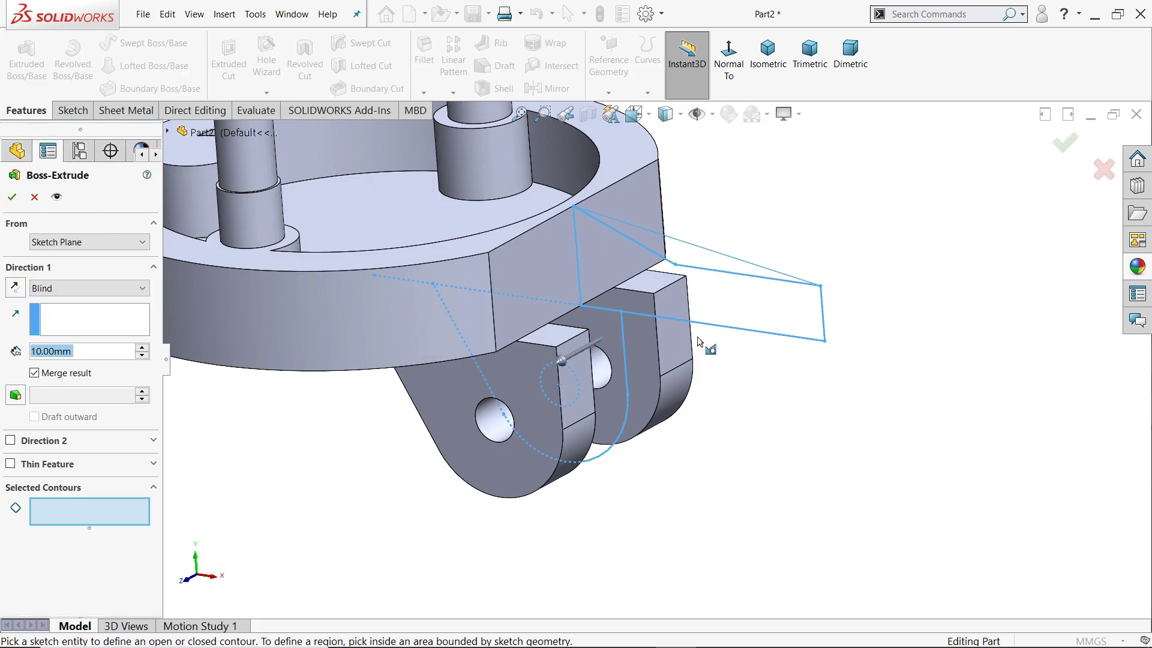
{"action": "left_click", "coordinate": [782, 307]}
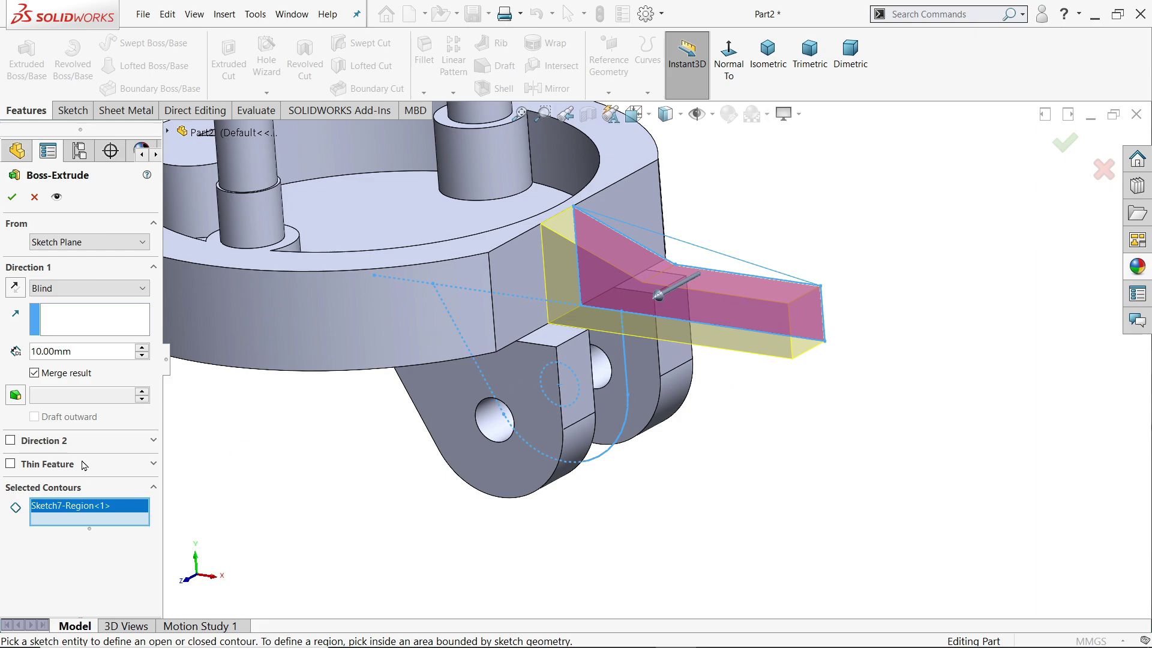
{"action": "left_click", "coordinate": [78, 288]}
{"action": "left_click", "coordinate": [65, 375]}
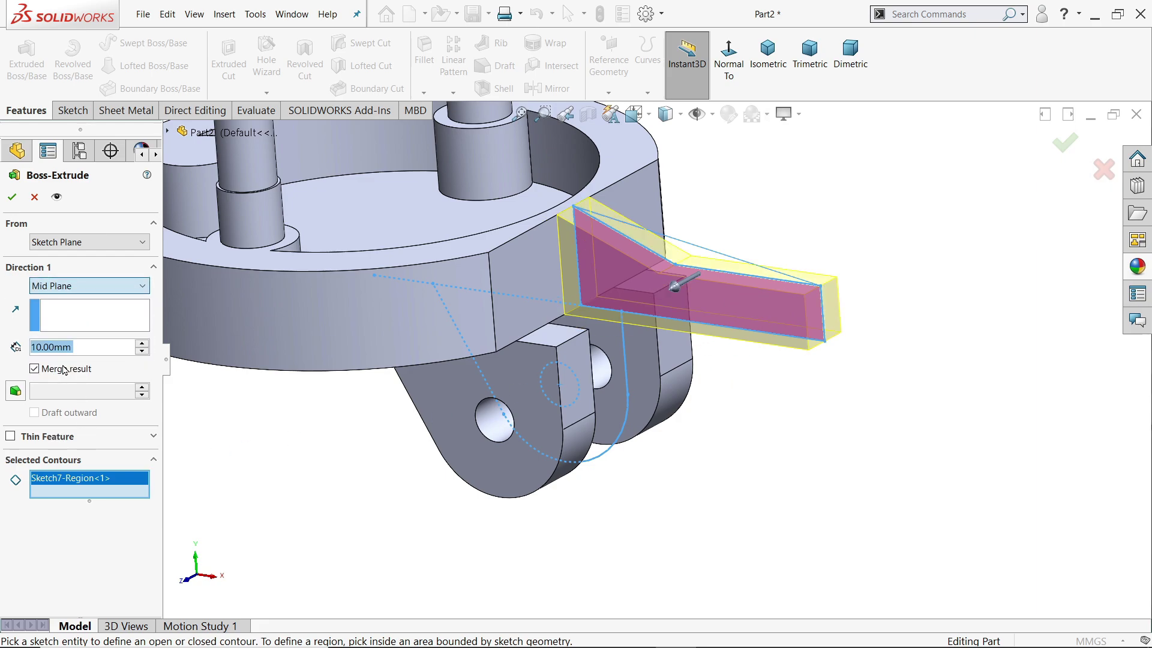
{"action": "type", "text": "4"}
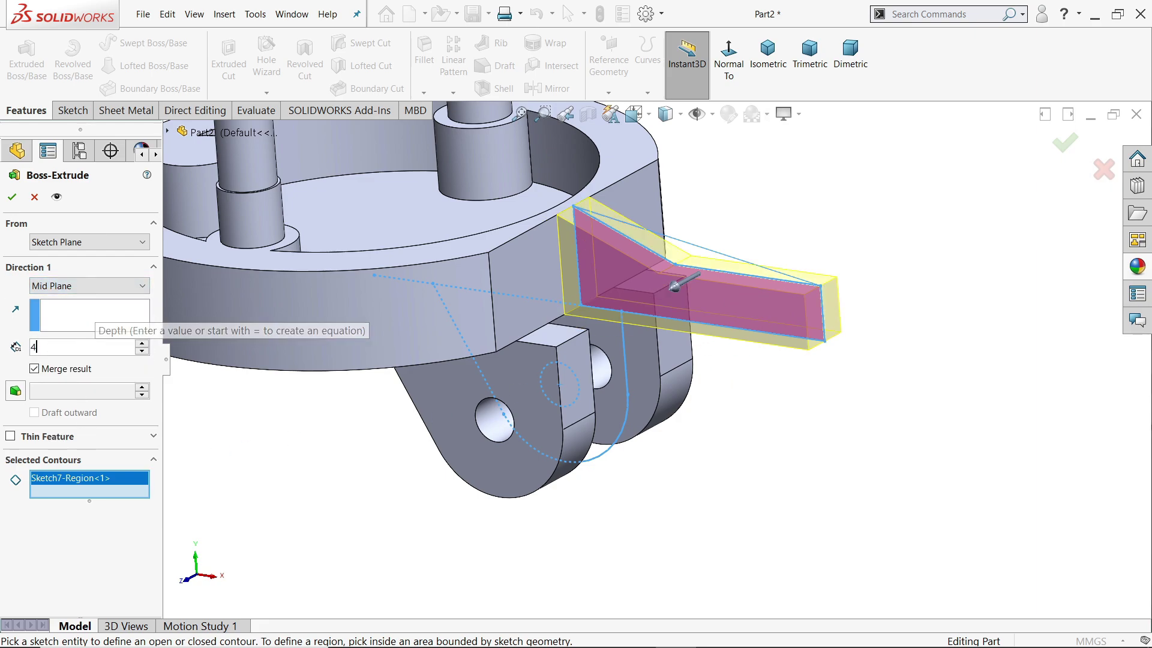
{"action": "type", "text": "0"}
{"action": "key", "text": "Return"}
{"action": "mouse_move", "coordinate": [701, 456]}
{"action": "middle_mouse_down"}
{"action": "mouse_move", "coordinate": [705, 512]}
{"action": "mouse_move", "coordinate": [687, 509]}
{"action": "middle_mouse_up"}
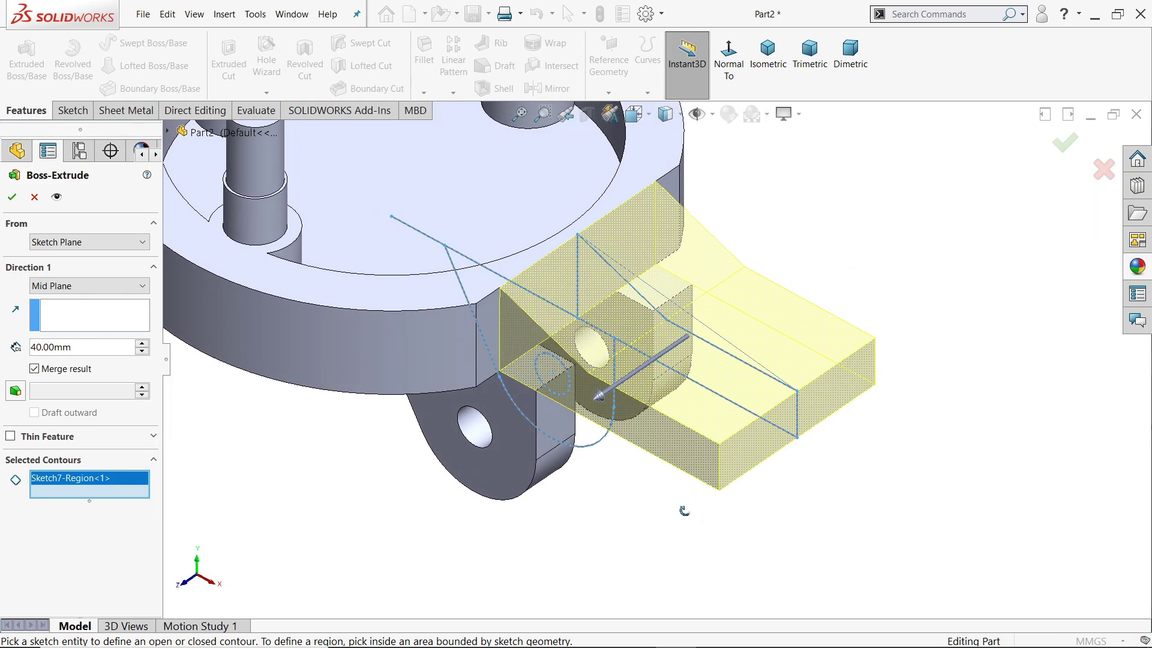
Accept the 40 mm Mid Plane arm extrusion and inspect it
{"action": "left_click", "coordinate": [12, 198]}
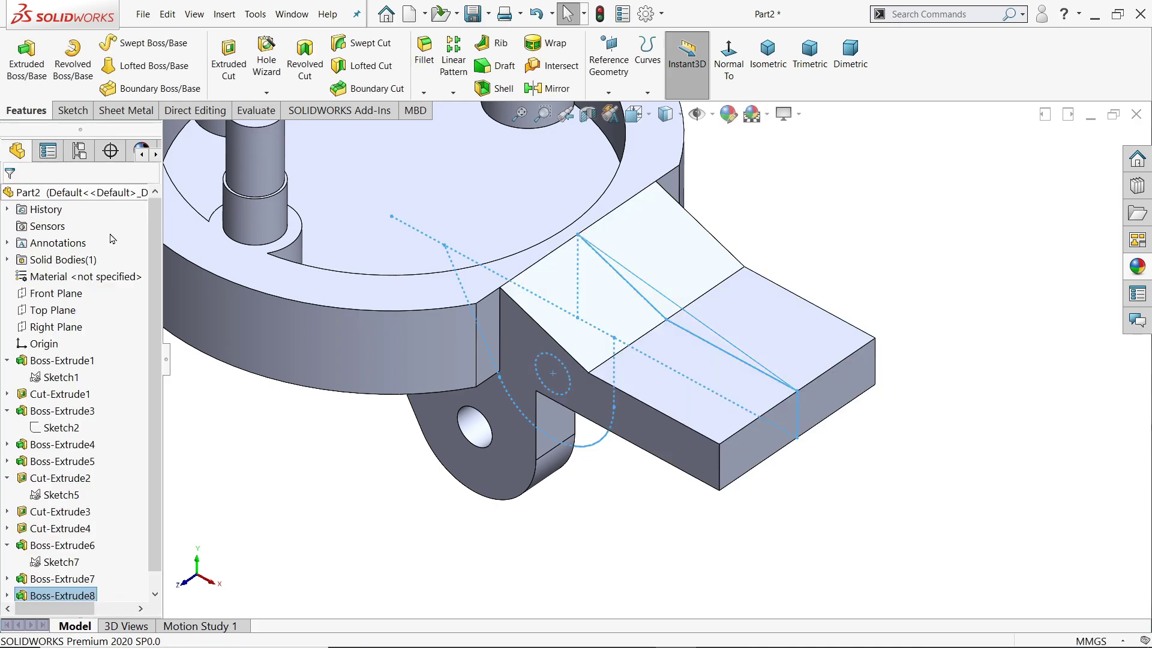
{"action": "middle_click_drag", "start_coordinate": [532, 412], "coordinate": [609, 438]}
{"action": "scroll", "coordinate": [690, 414], "scroll_direction": "down", "scroll_amount": 1}
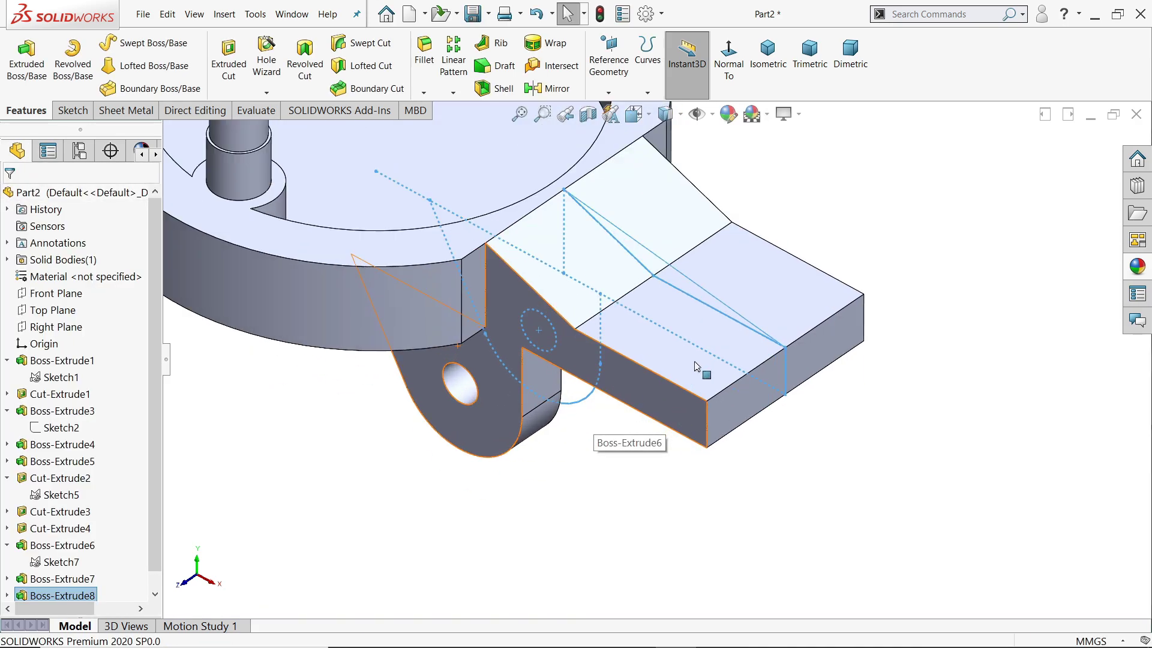
{"action": "scroll", "coordinate": [780, 342], "scroll_direction": "down", "scroll_amount": 1}
Extrude another Sketch7 region 5 mm Mid Plane at the arm end
{"action": "left_click", "coordinate": [41, 564]}
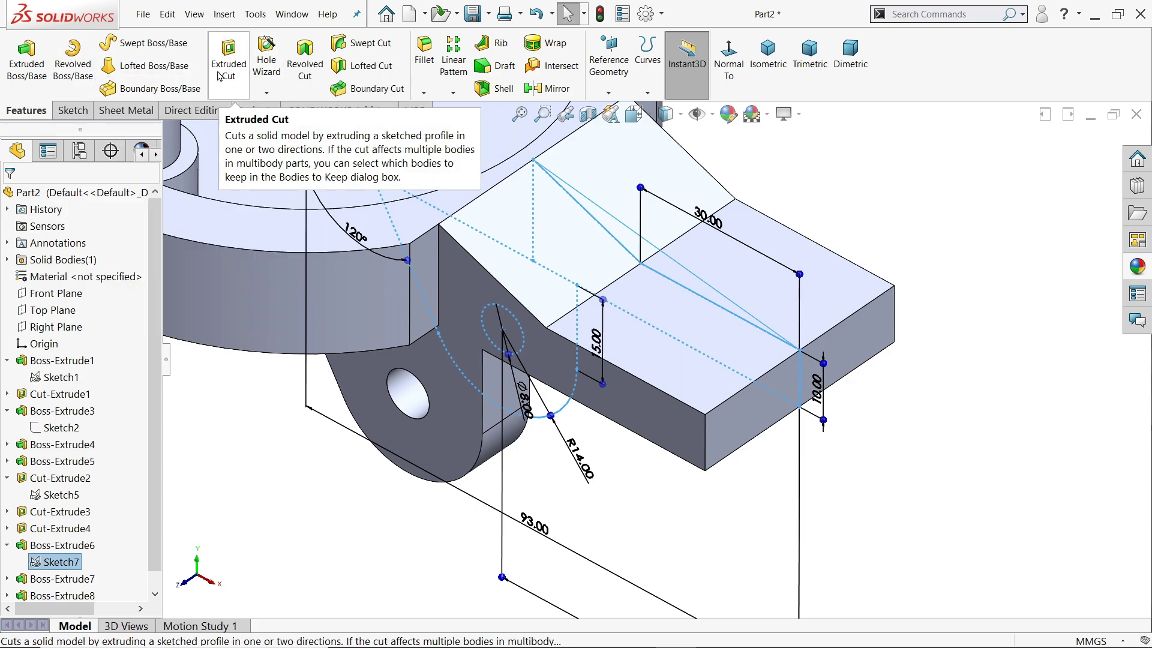
{"action": "left_click", "coordinate": [27, 60]}
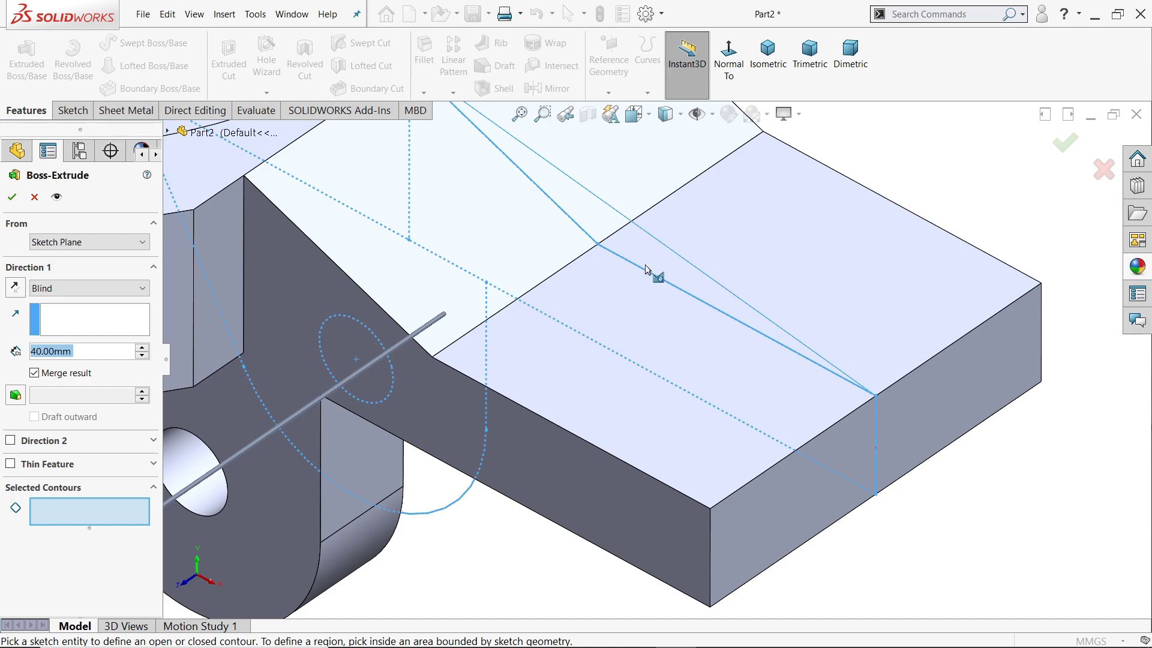
{"action": "left_click", "coordinate": [666, 258]}
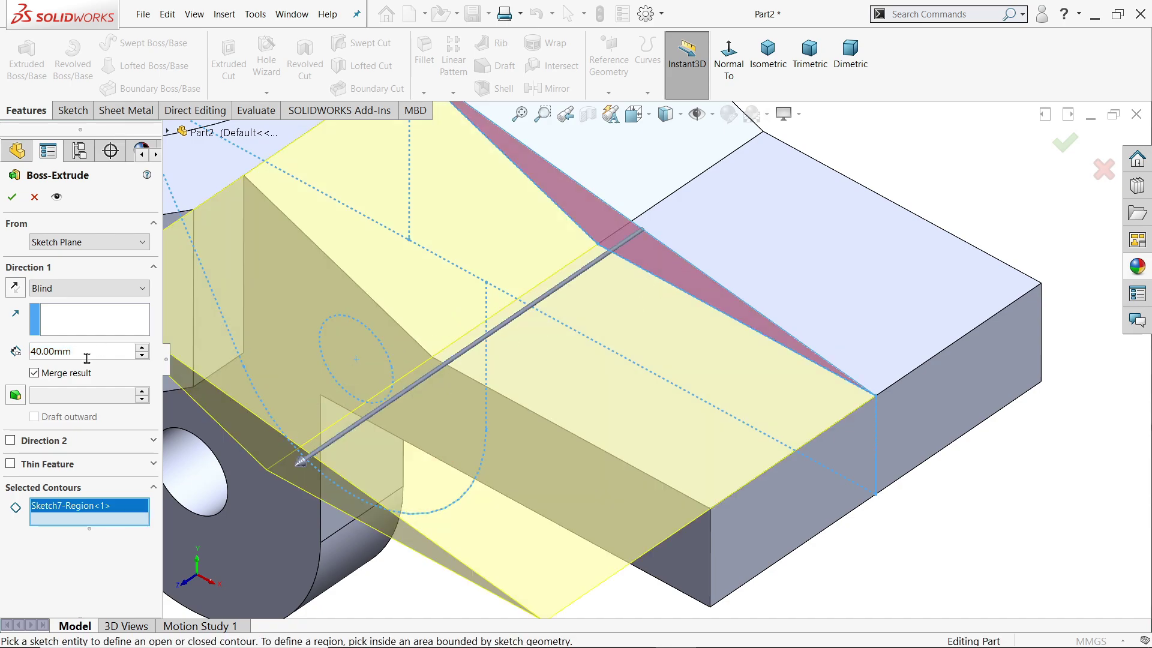
{"action": "type", "text": "5"}
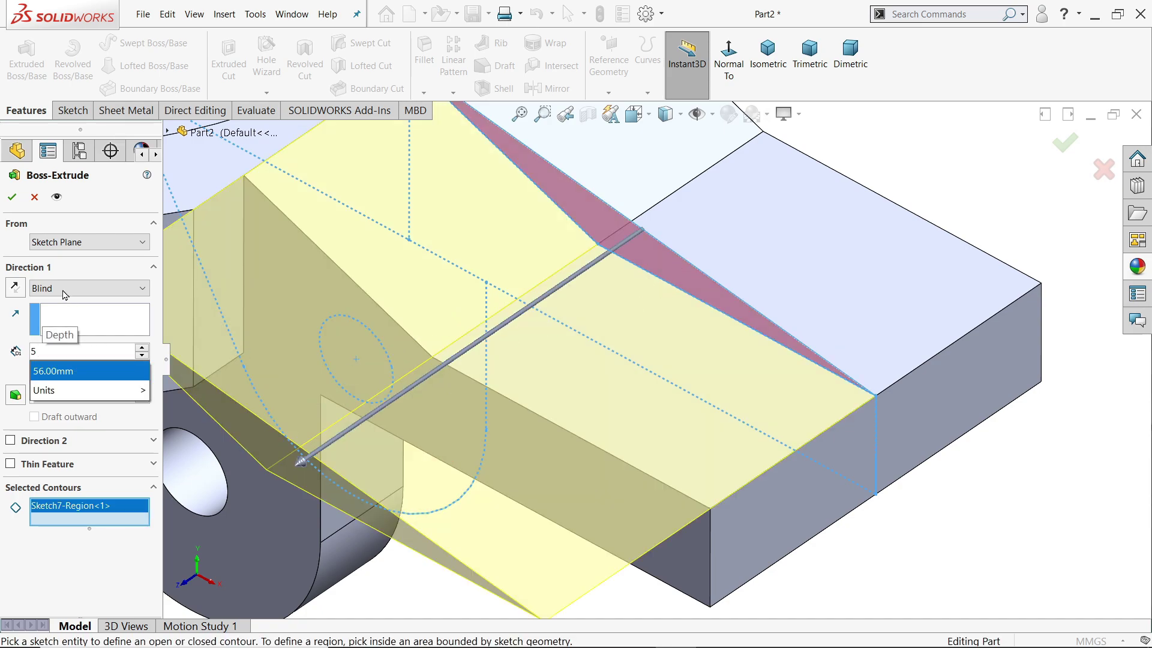
{"action": "key", "text": "Return"}
{"action": "left_click", "coordinate": [62, 289]}
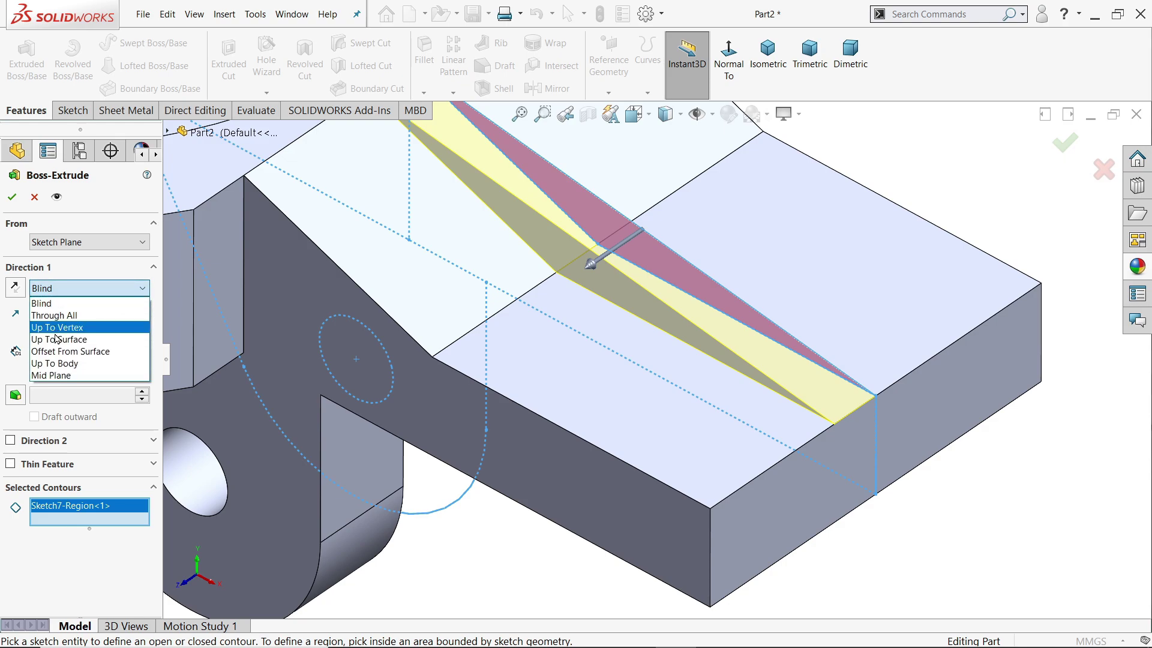
{"action": "left_click", "coordinate": [53, 378]}
{"action": "left_click", "coordinate": [15, 195]}
Orbit to the arm end and select its top face
{"action": "middle_click_drag", "start_coordinate": [514, 321], "coordinate": [812, 366]}
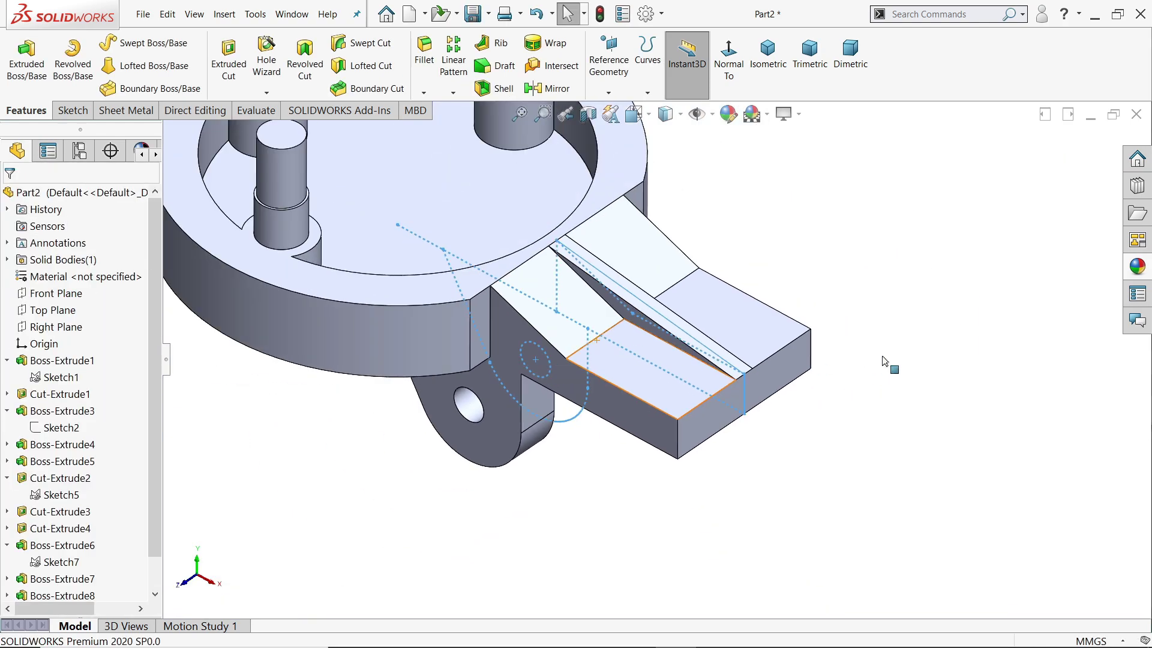
{"action": "mouse_move", "coordinate": [802, 322]}
{"action": "middle_mouse_down"}
{"action": "mouse_move", "coordinate": [797, 336]}
{"action": "mouse_move", "coordinate": [864, 339]}
{"action": "middle_mouse_up"}
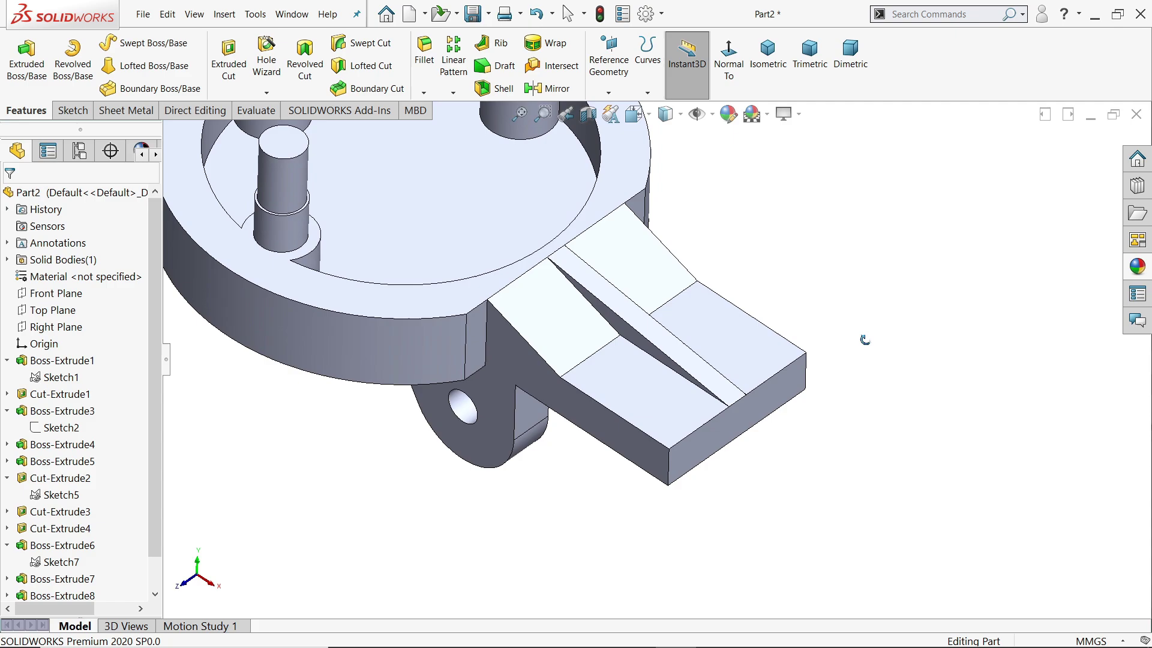
{"action": "left_click", "coordinate": [684, 423]}
Sketch a closed profile on the end face with upper and lower taper lines
{"action": "left_click", "coordinate": [734, 383]}
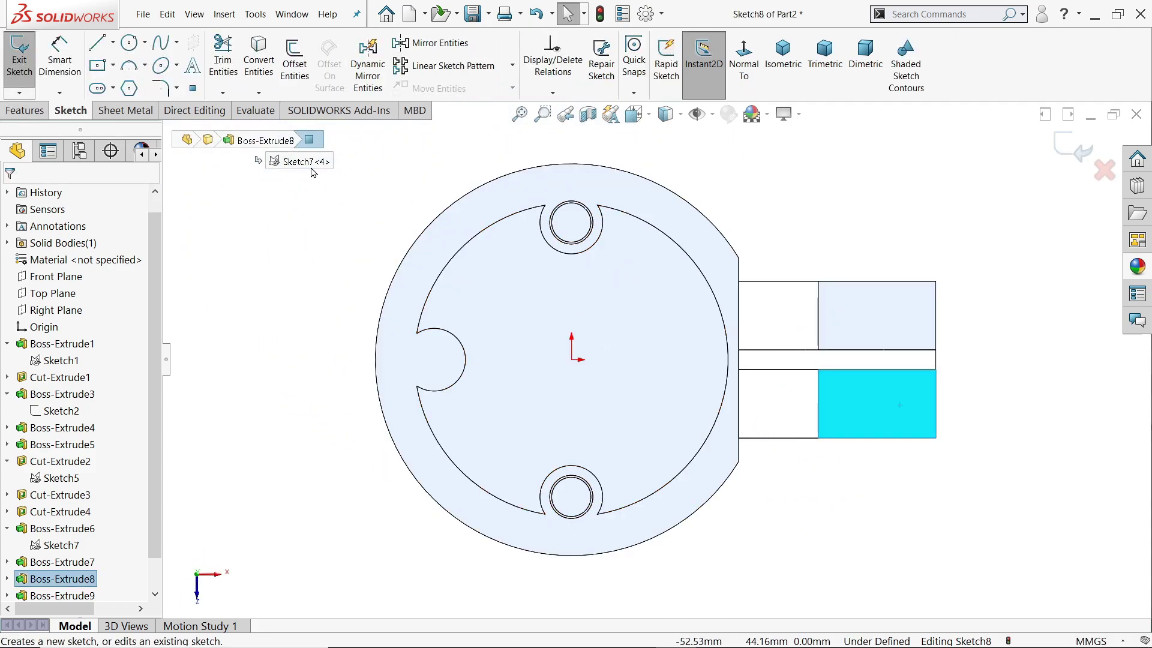
{"action": "scroll", "coordinate": [888, 393], "scroll_direction": "down", "scroll_amount": 3}
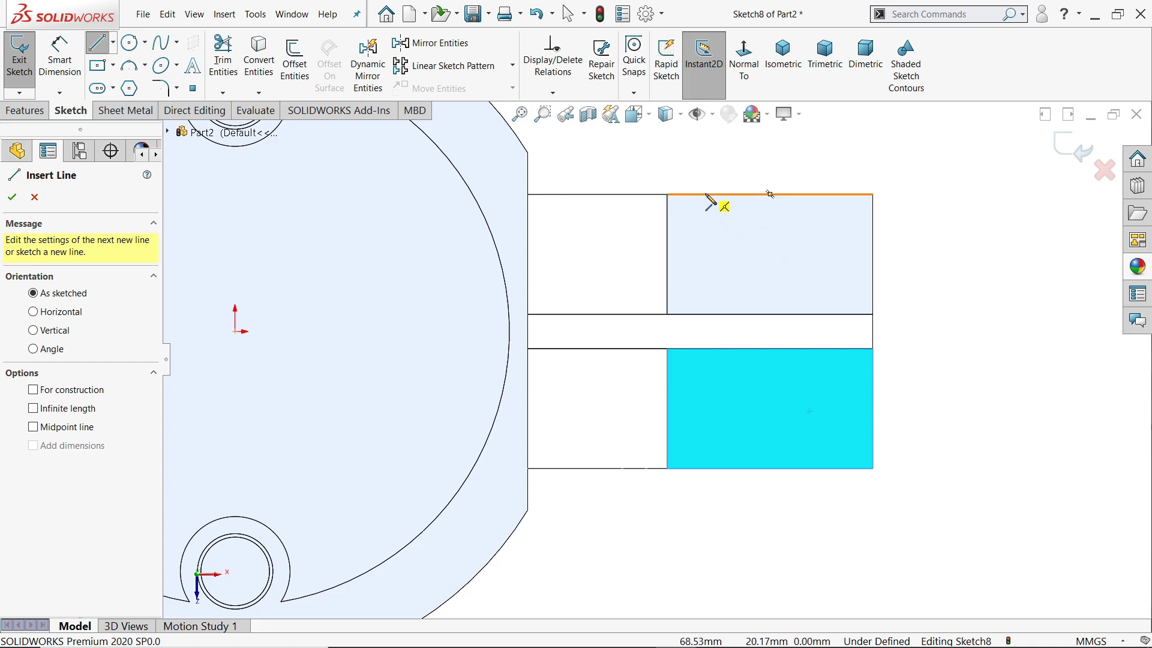
{"action": "left_click", "coordinate": [706, 195]}
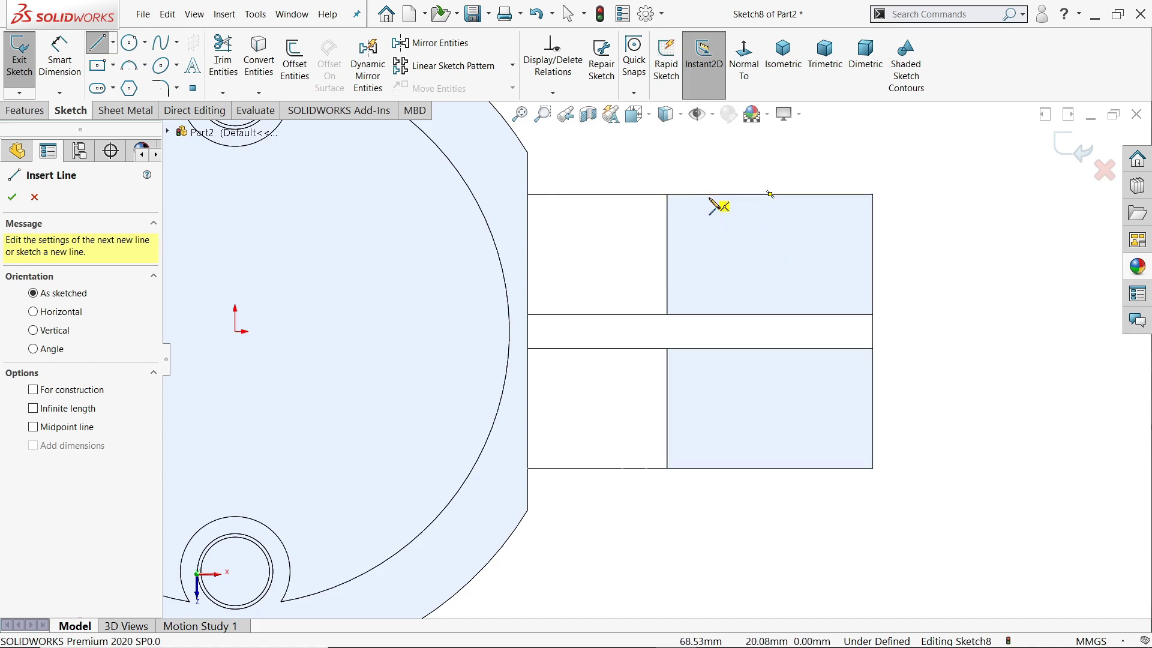
{"action": "left_click", "coordinate": [873, 268]}
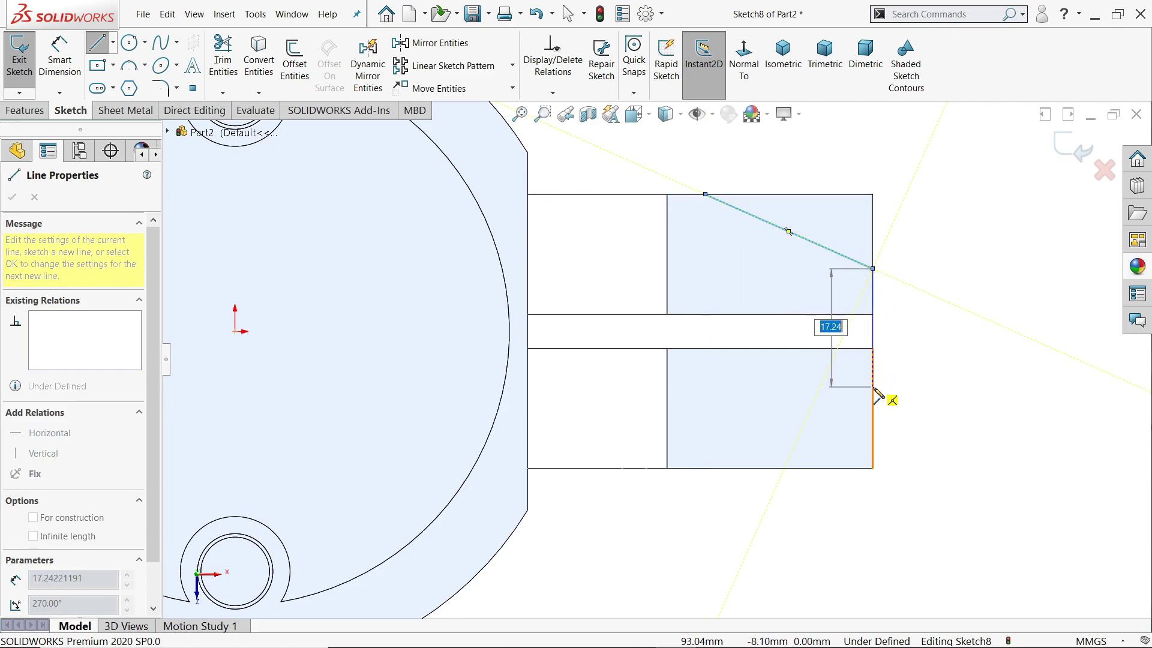
{"action": "left_click", "coordinate": [873, 386]}
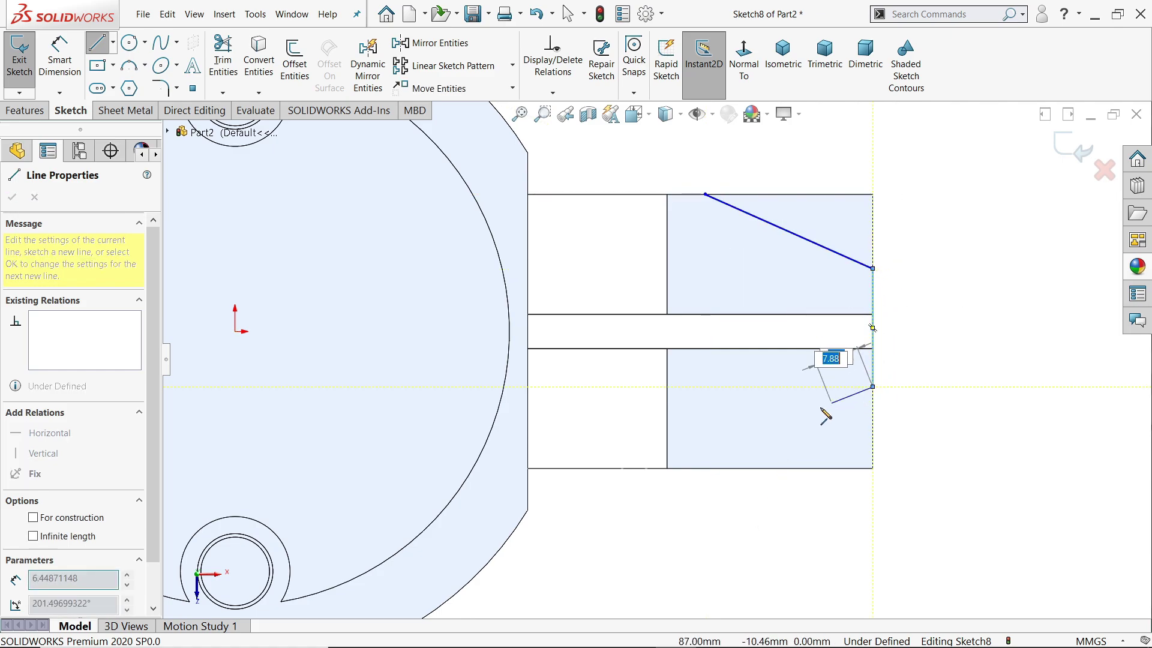
{"action": "left_click", "coordinate": [717, 468]}
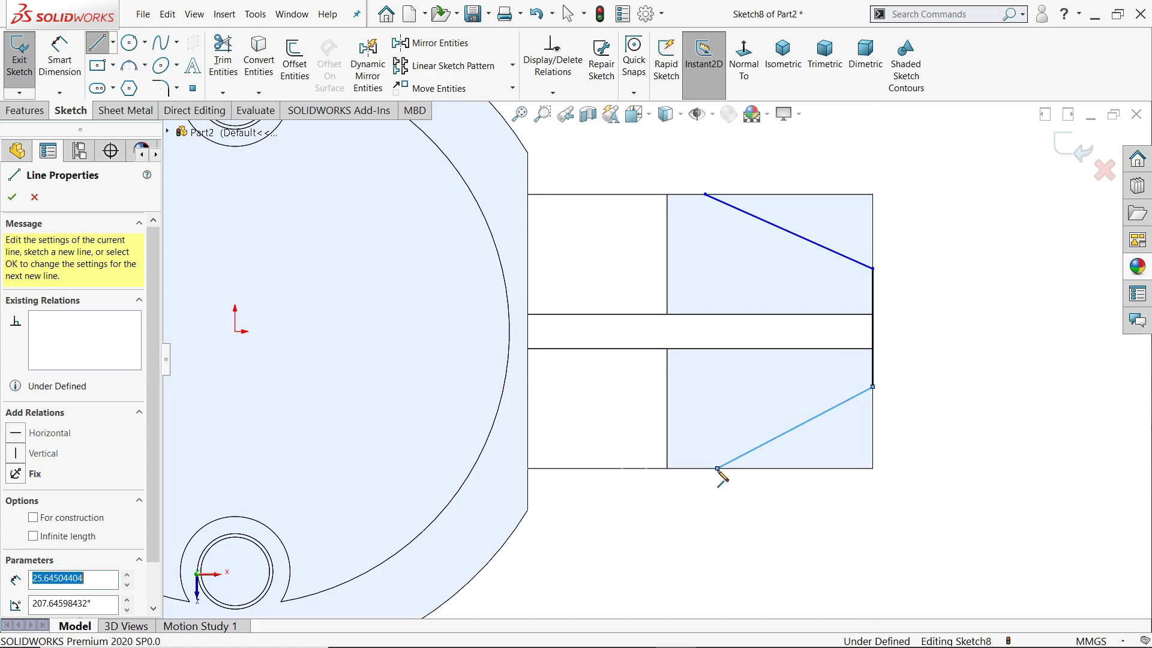
{"action": "left_click", "coordinate": [873, 468]}
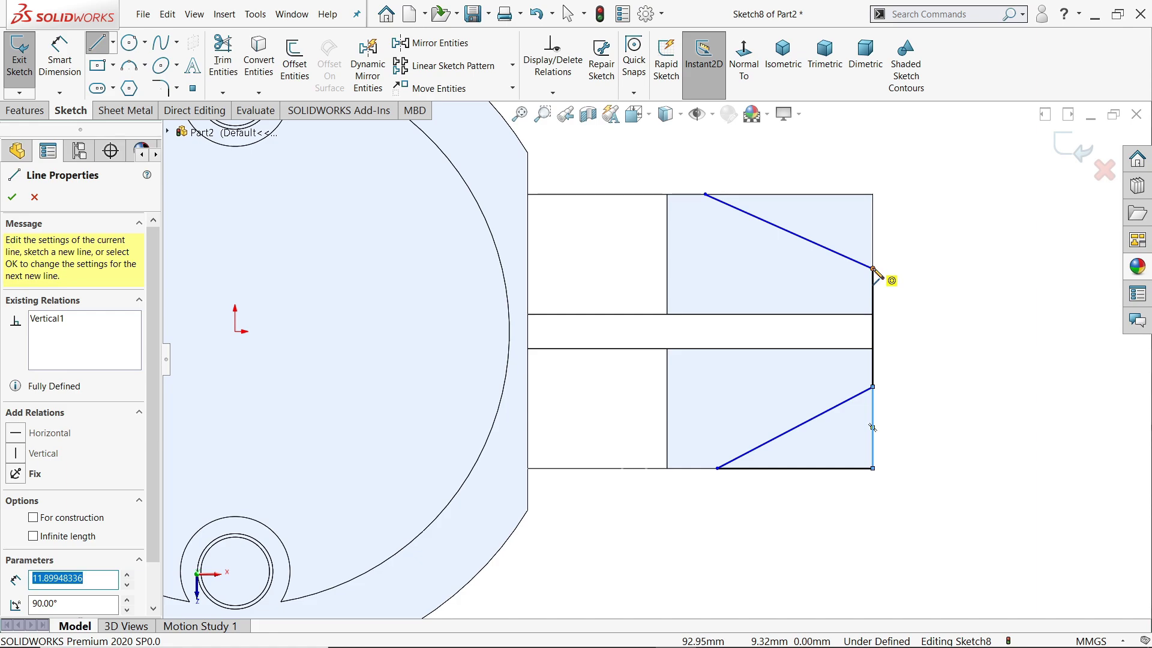
{"action": "left_click", "coordinate": [873, 194]}
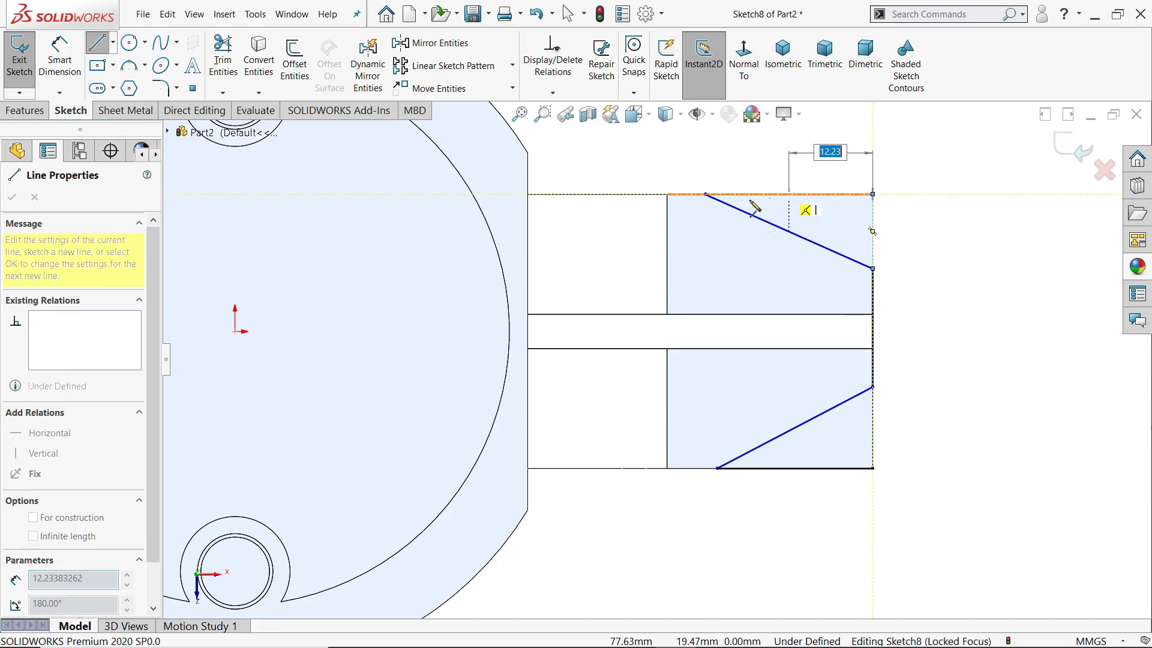
{"action": "left_click", "coordinate": [705, 194]}
Make the middle segment of the right edge construction geometry
{"action": "right_click", "coordinate": [707, 172]}
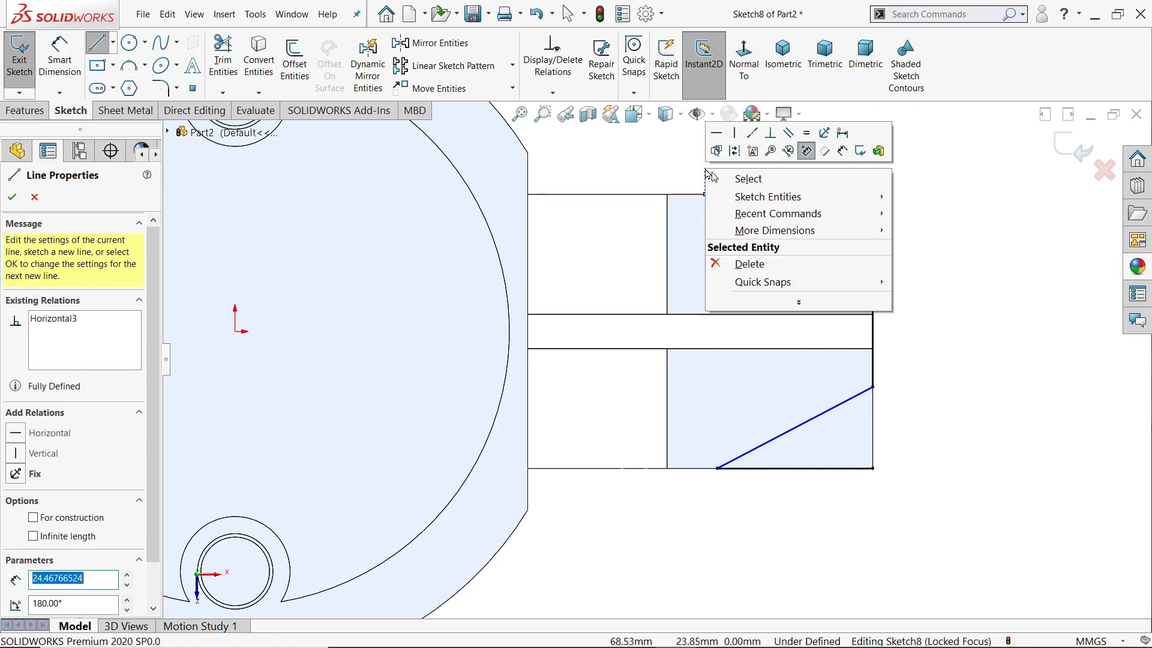
{"action": "left_click", "coordinate": [749, 178]}
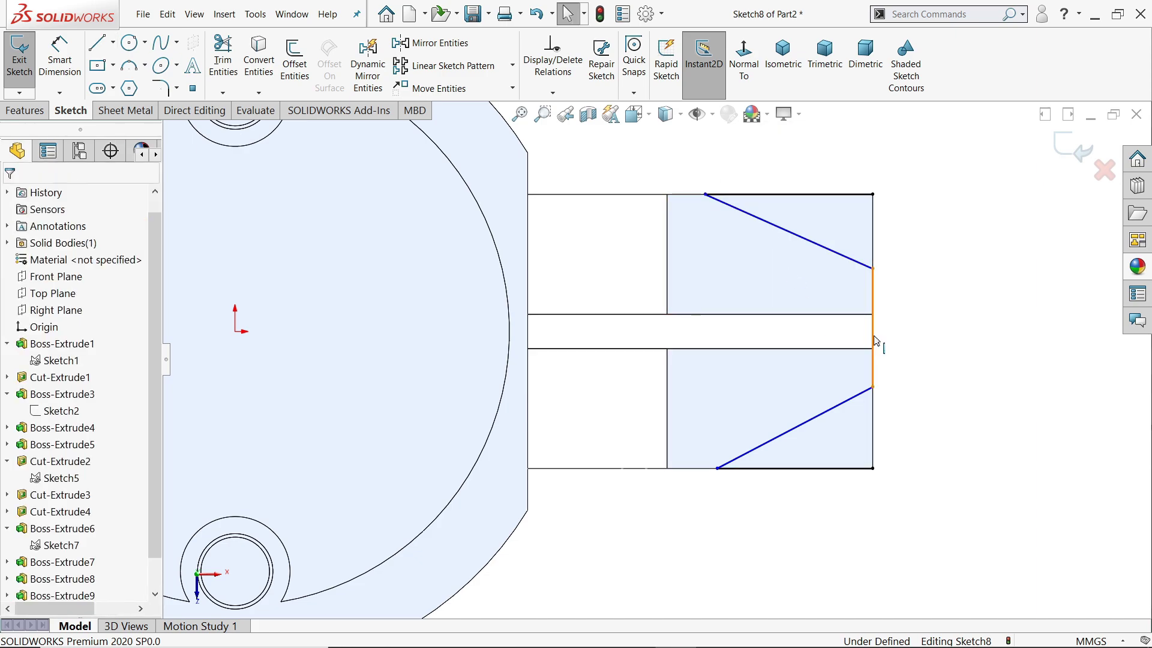
{"action": "left_click", "coordinate": [874, 341]}
{"action": "left_click", "coordinate": [931, 303]}
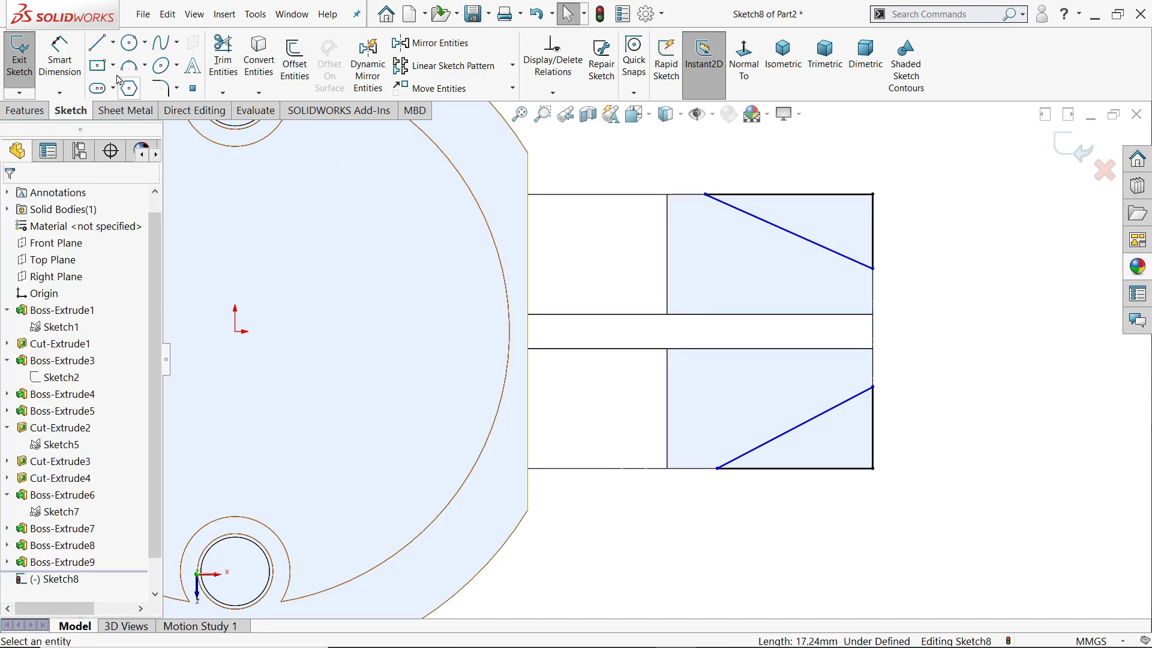
Dimension the right-edge gap between taper lines as 20 mm, checking the 2.Base drawing
{"action": "left_click", "coordinate": [55, 69]}
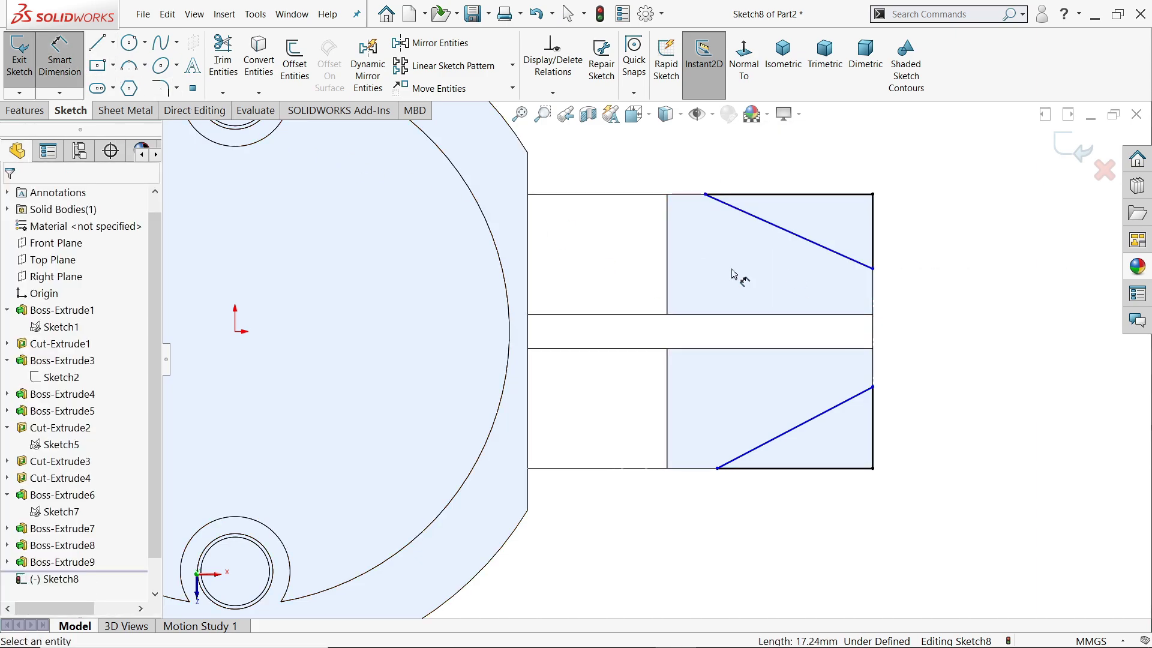
{"action": "left_click", "coordinate": [873, 328]}
{"action": "left_click", "coordinate": [873, 328]}
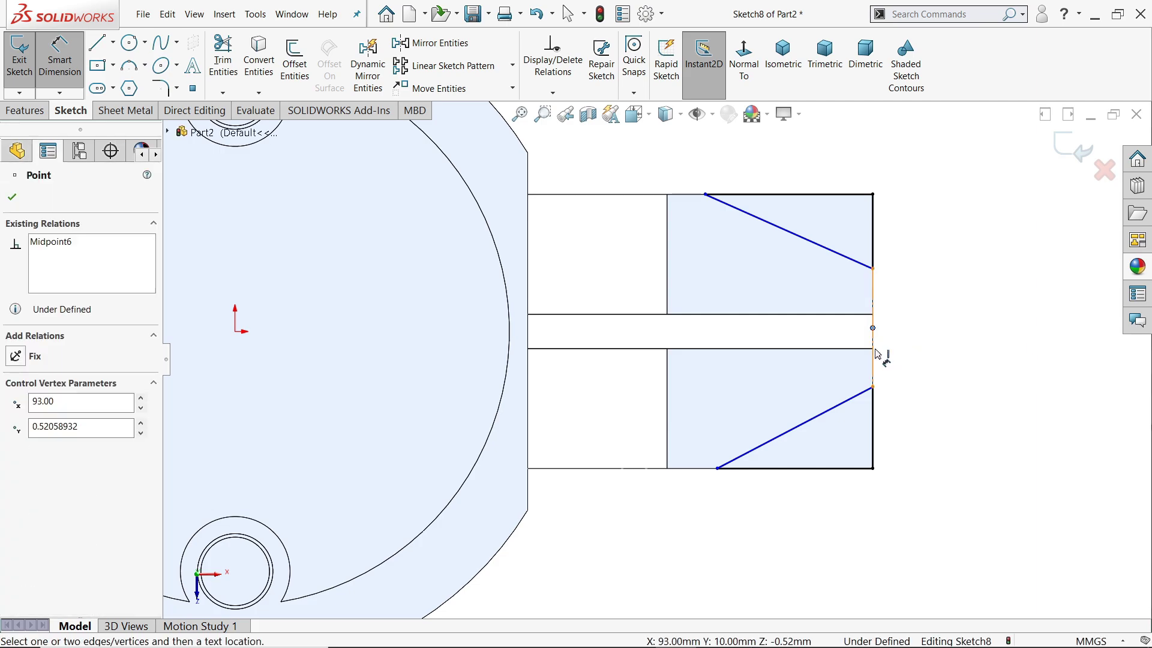
{"action": "left_click", "coordinate": [883, 346]}
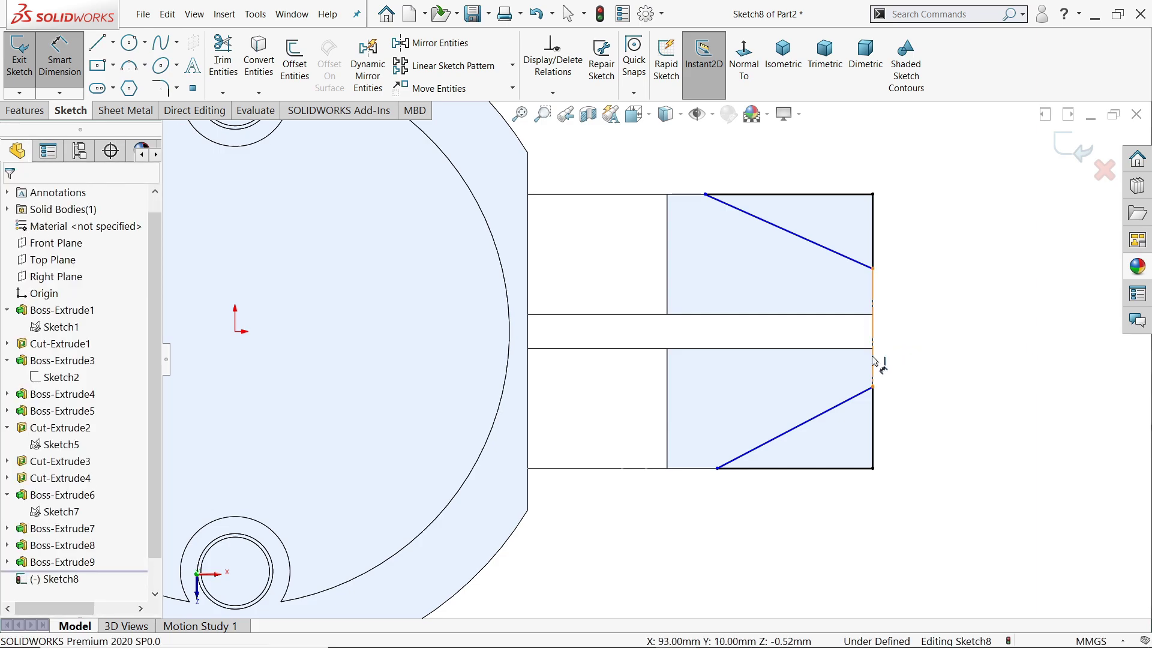
{"action": "left_click", "coordinate": [875, 363]}
{"action": "left_click", "coordinate": [936, 332]}
{"action": "key", "text": "BackSpace"}
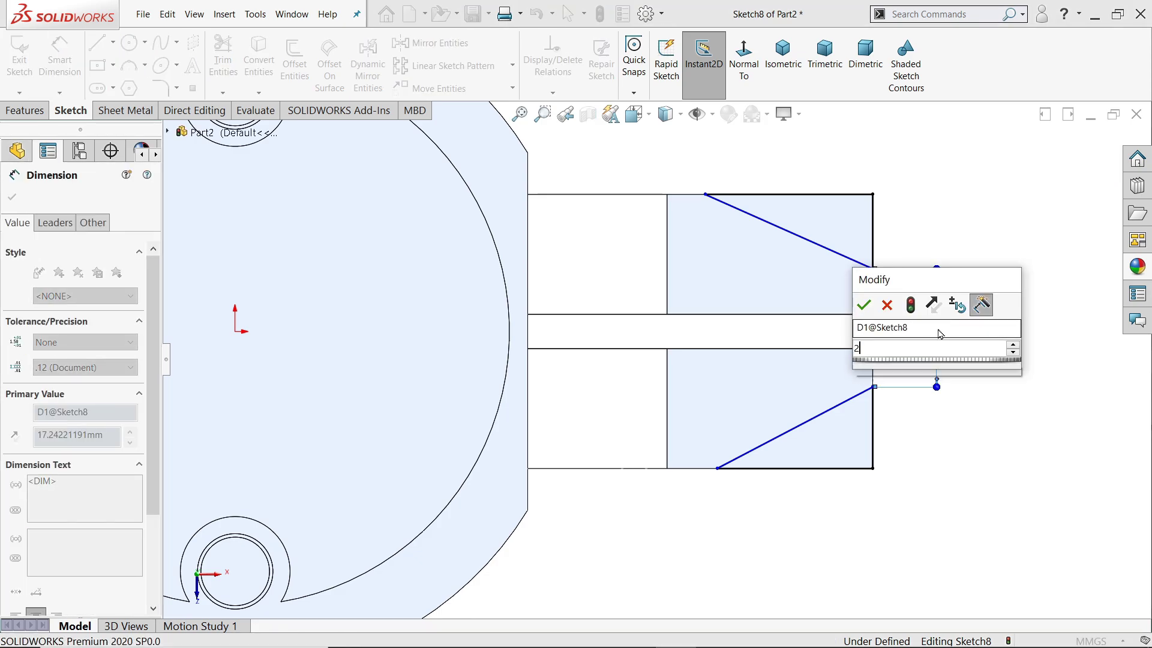
{"action": "key", "text": "Escape"}
{"action": "key", "text": "alt+Tab"}
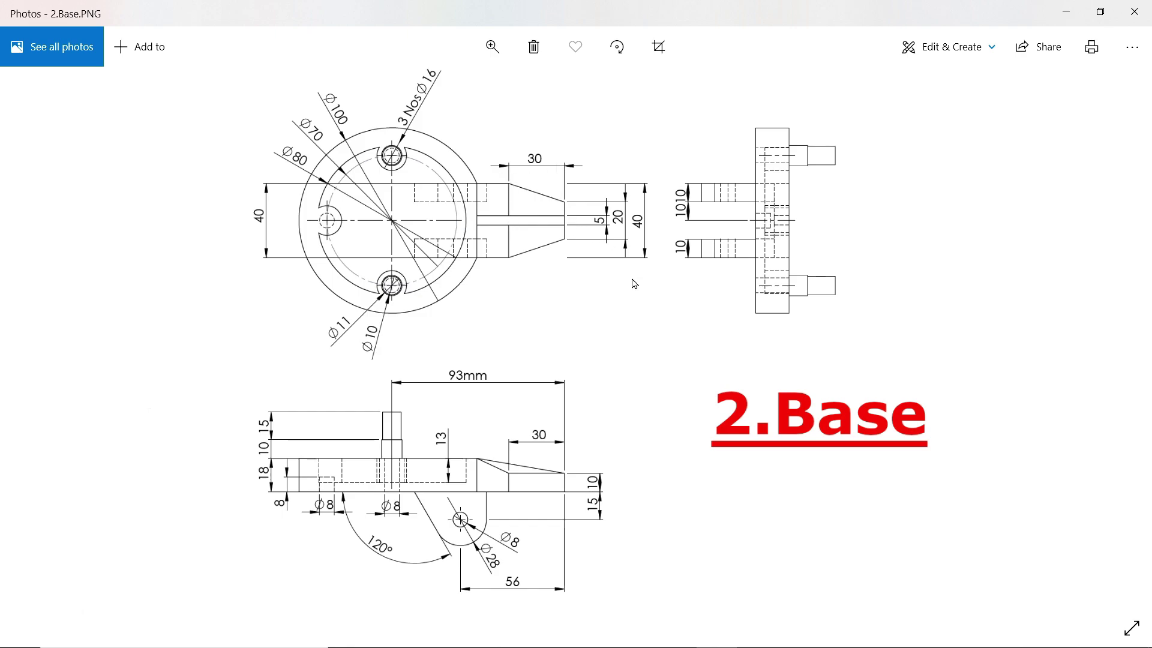
{"action": "left_click", "coordinate": [1066, 11]}
Dimension the top and bottom taper edges of Sketch8 to 30 mm each
{"action": "left_click", "coordinate": [765, 203]}
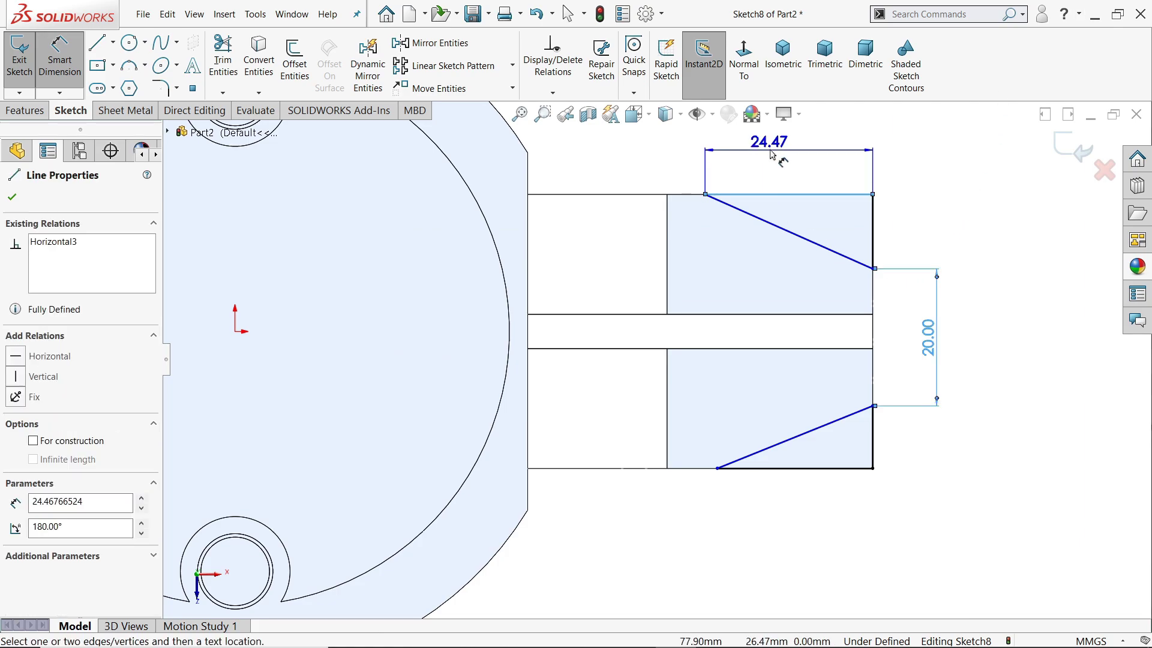
{"action": "left_click", "coordinate": [772, 150]}
{"action": "type", "text": "30"}
{"action": "key", "text": "Return"}
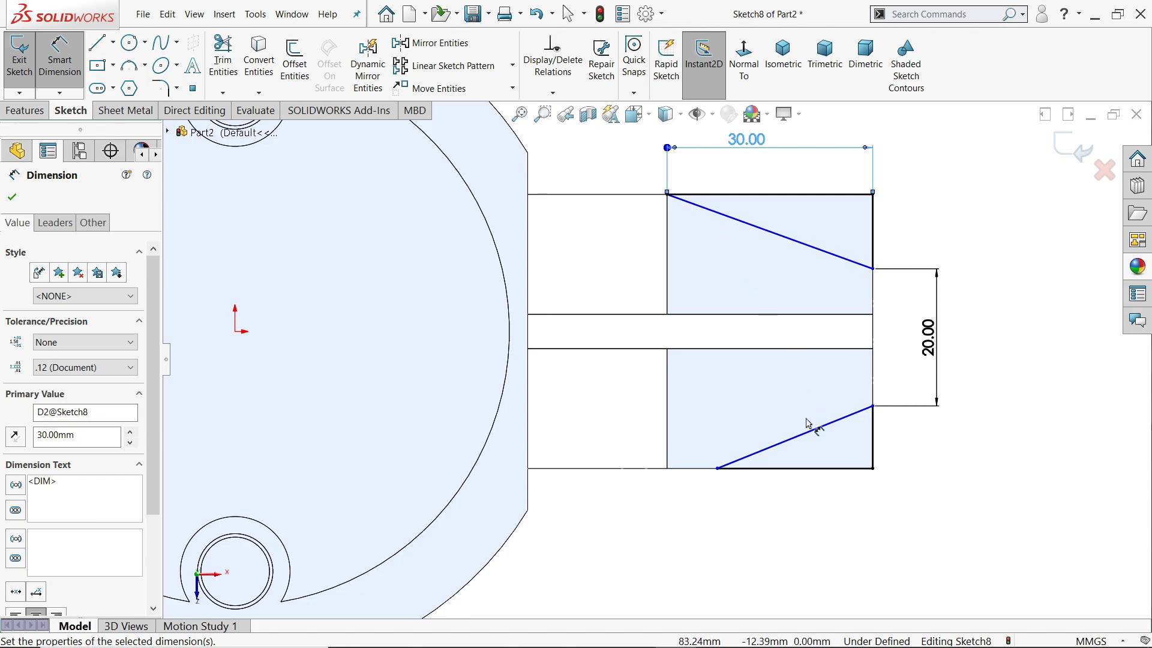
{"action": "left_click", "coordinate": [779, 473]}
{"action": "left_click", "coordinate": [787, 500]}
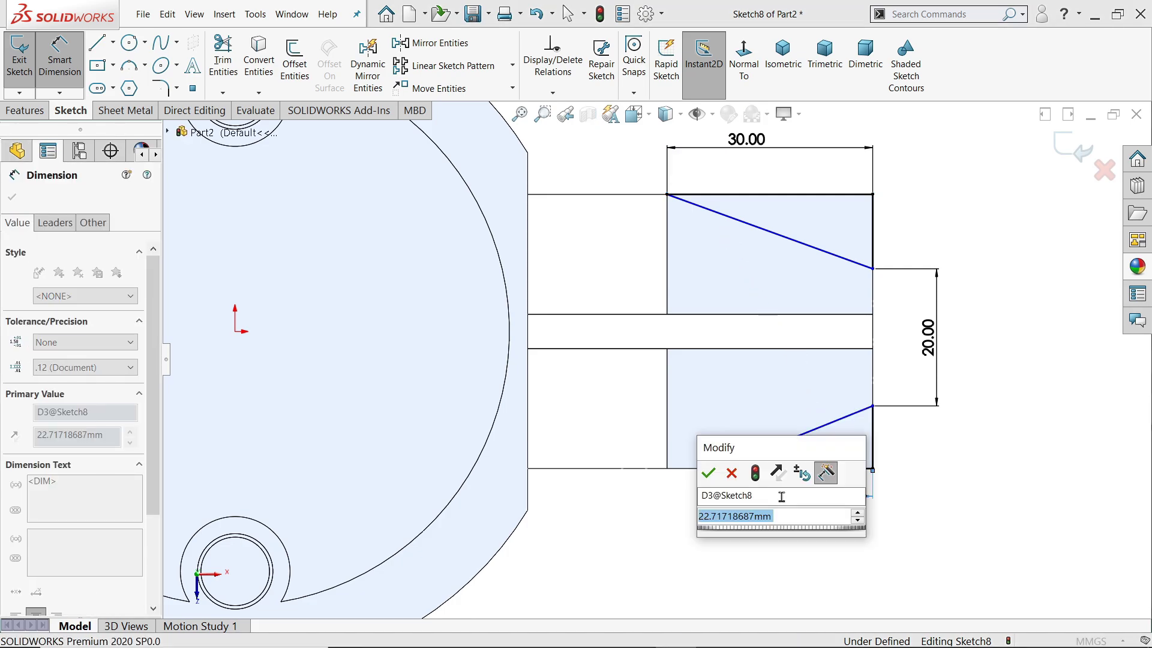
{"action": "type", "text": "30"}
{"action": "key", "text": "Return"}
Add a Horizontal relation between the origin and the right edge's midpoint, fully defining Sketch8
{"action": "right_click", "coordinate": [937, 217]}
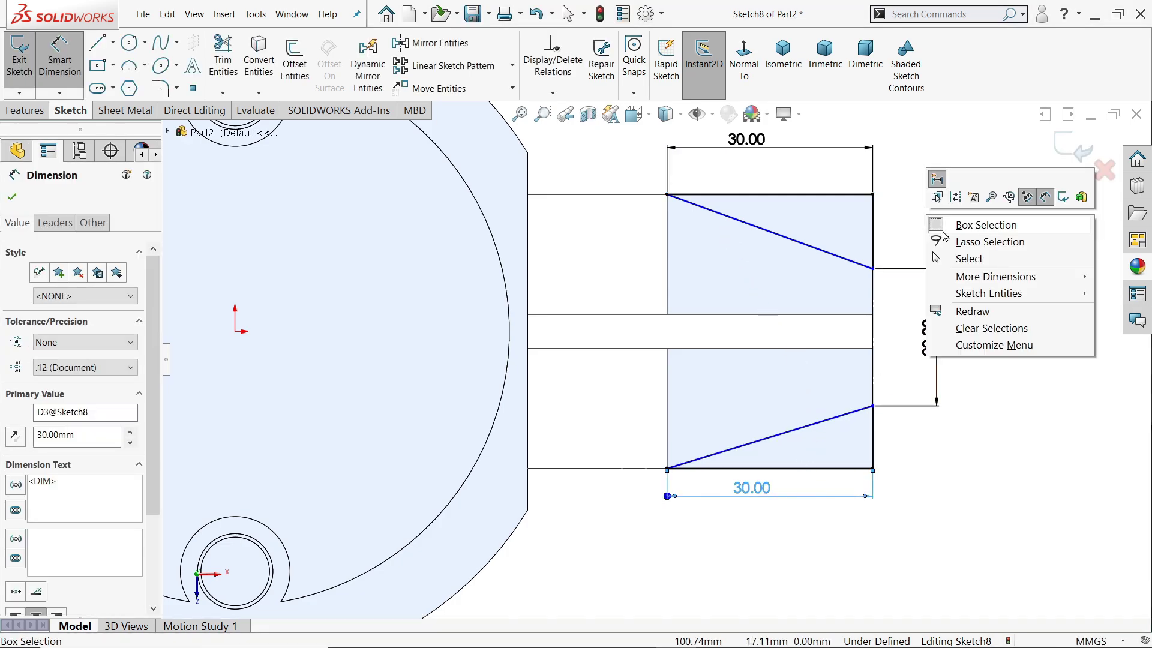
{"action": "left_click", "coordinate": [960, 259]}
{"action": "left_click", "coordinate": [237, 332]}
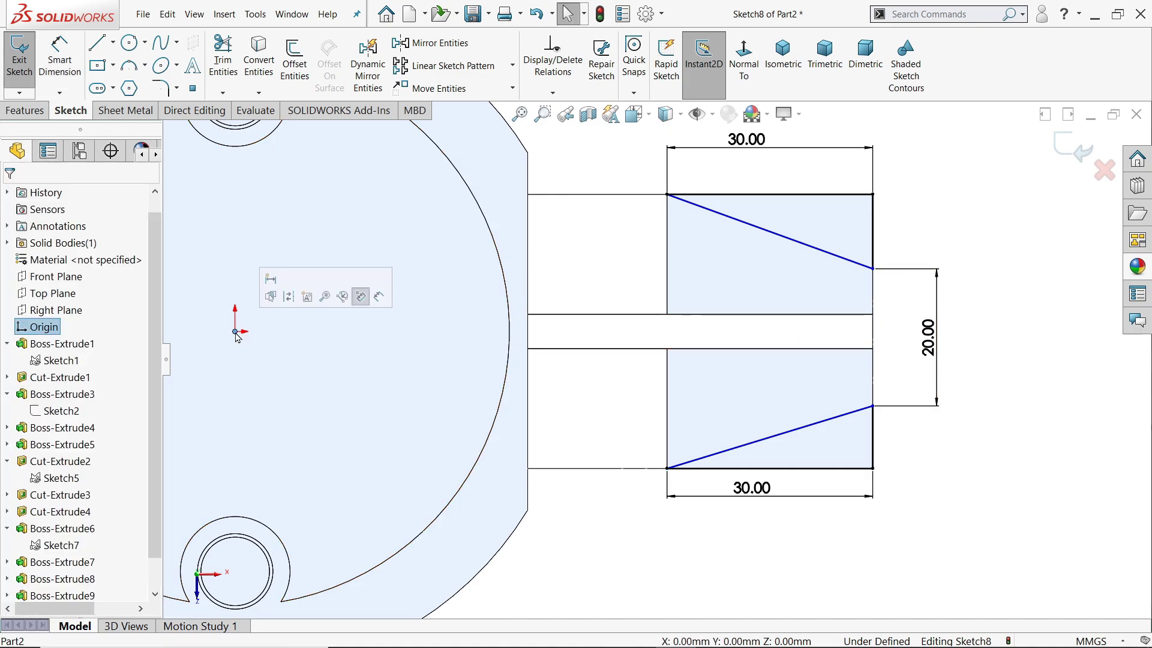
{"action": "left_click", "coordinate": [873, 337], "text": "ctrl"}
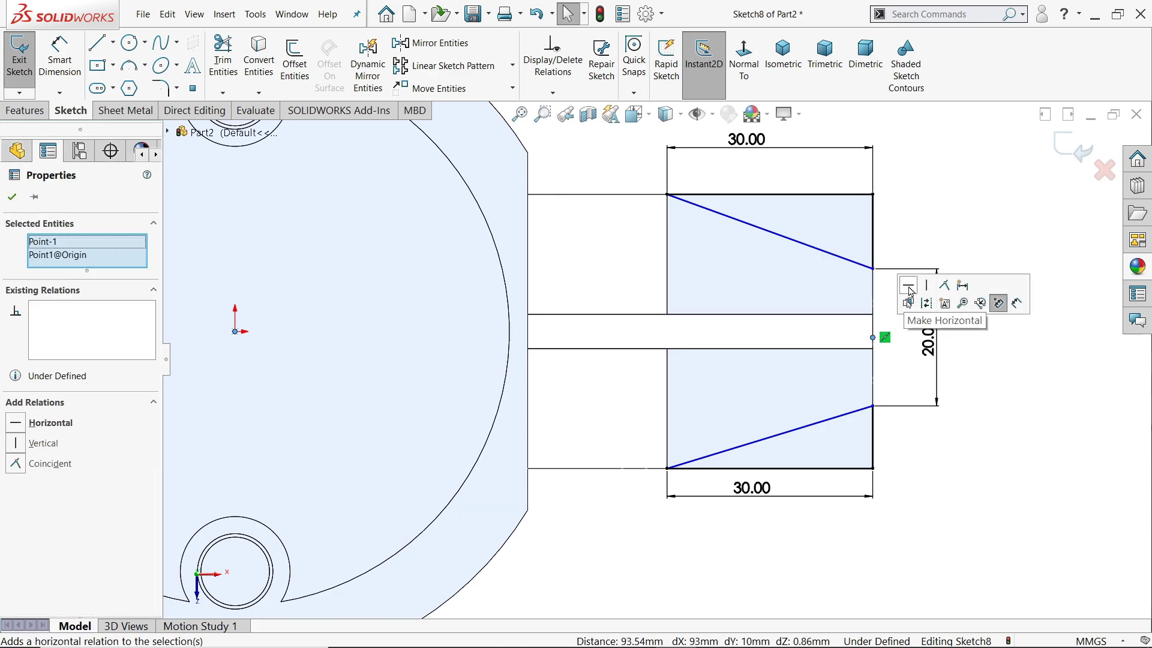
{"action": "left_click", "coordinate": [911, 292]}
{"action": "left_click", "coordinate": [911, 370]}
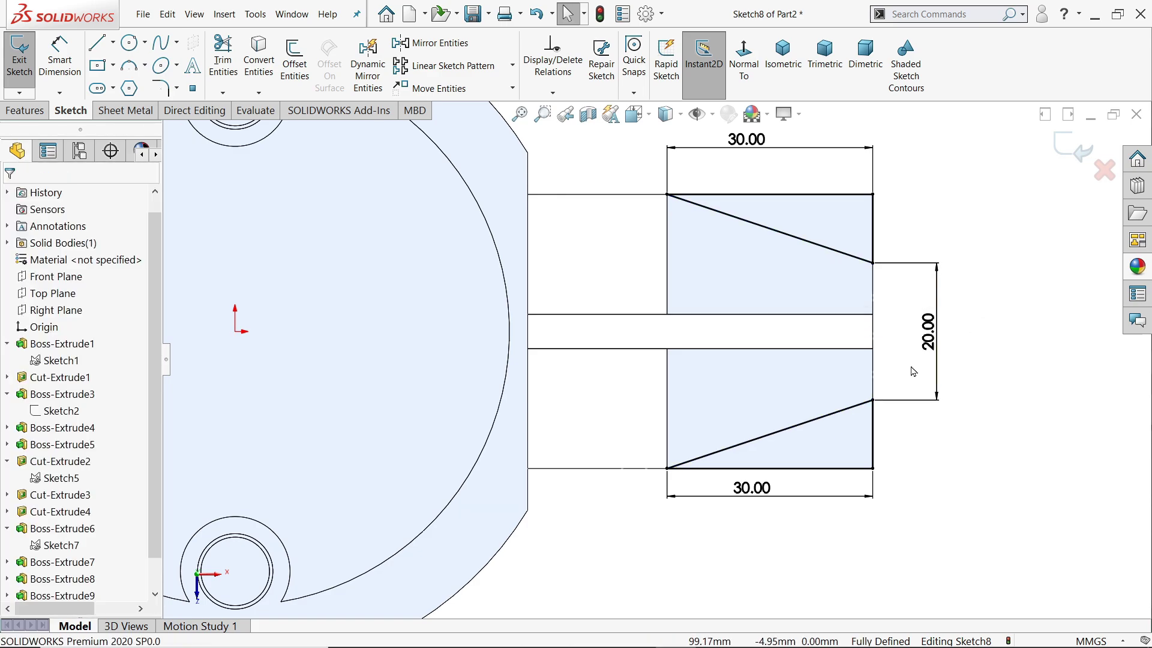
{"action": "left_click", "coordinate": [30, 111]}
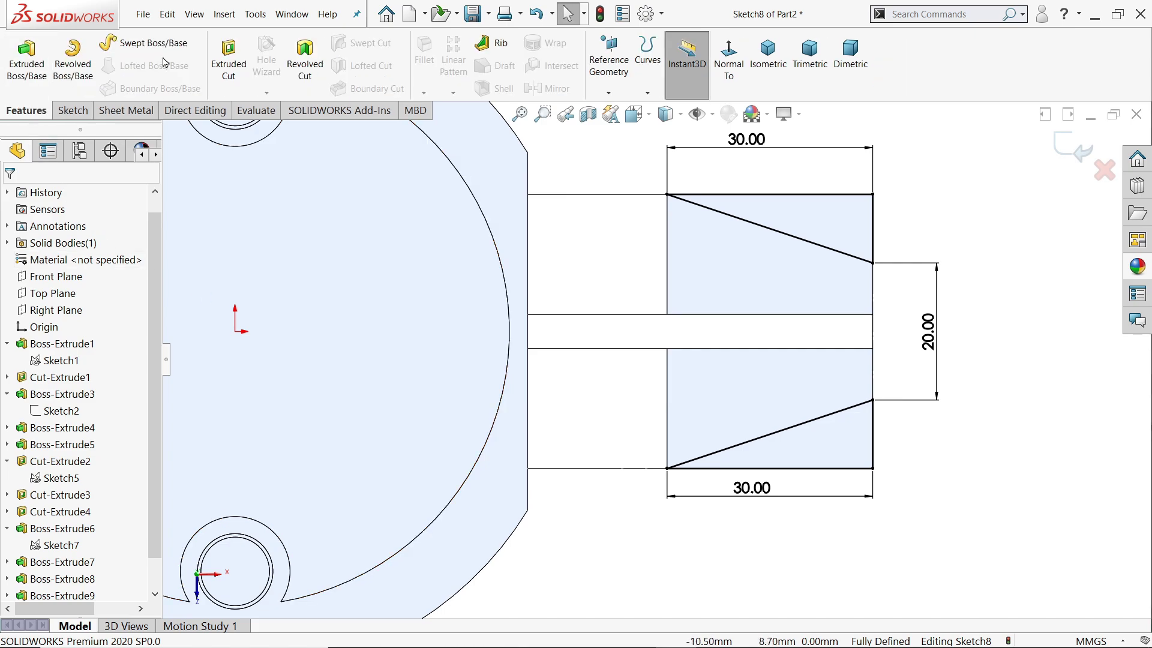
Cut-extrude Sketch8 with an Up To Next end condition, trimming the corner triangles off the arm's tip
{"action": "left_click", "coordinate": [229, 60]}
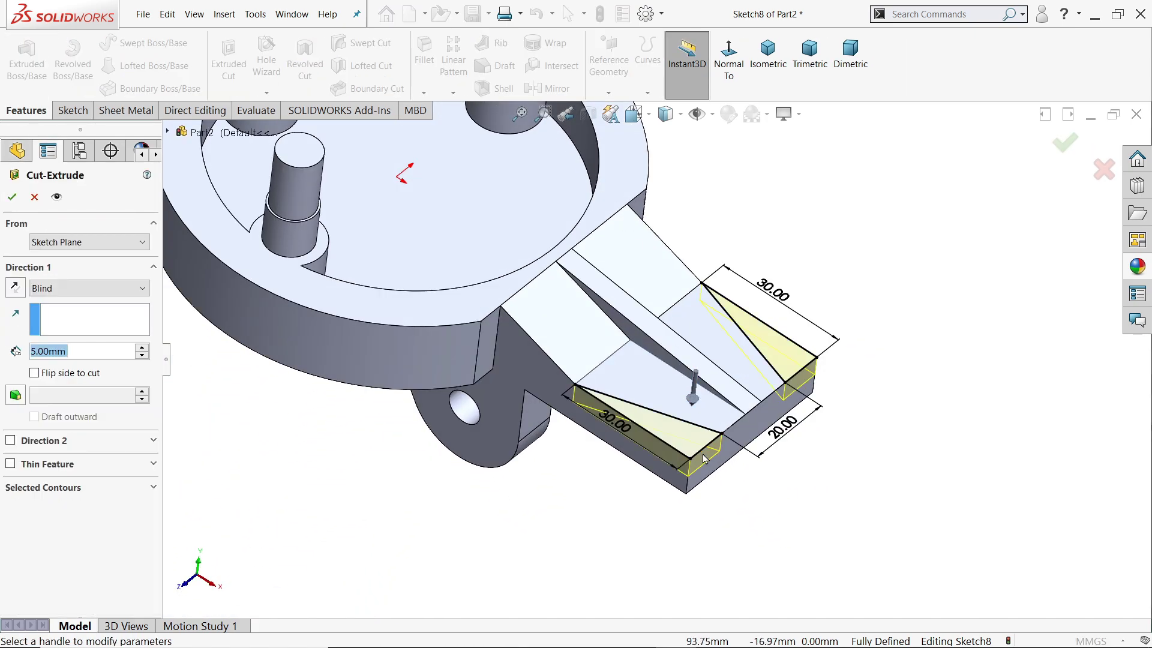
{"action": "scroll", "coordinate": [705, 459], "scroll_direction": "down", "scroll_amount": 2}
{"action": "left_click", "coordinate": [46, 293]}
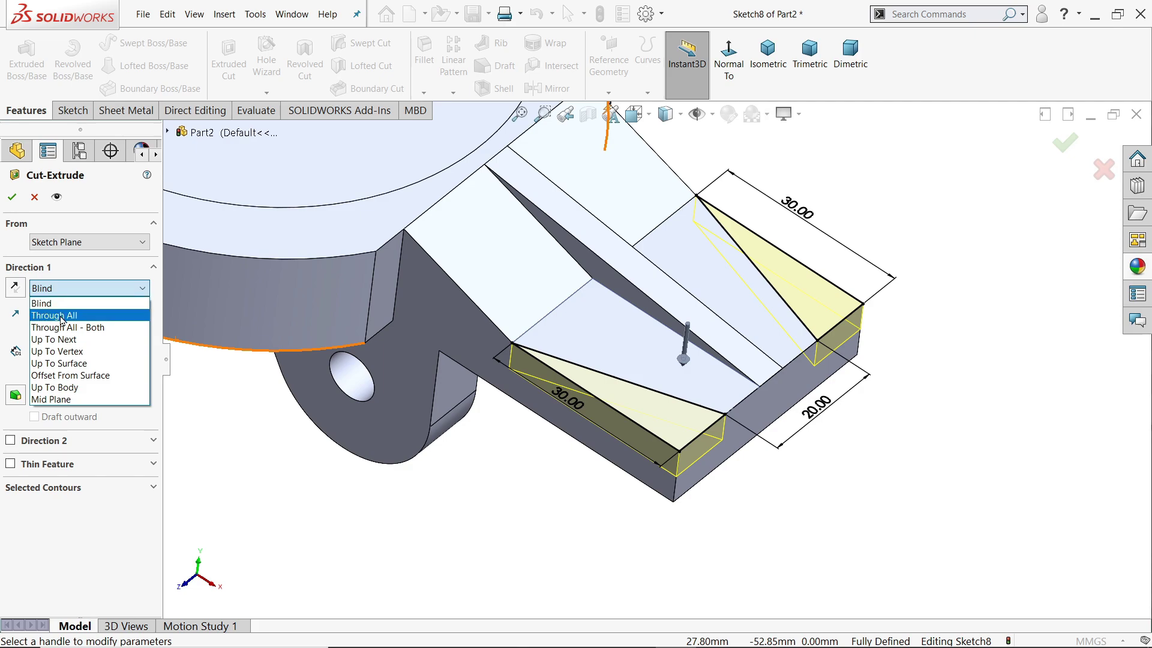
{"action": "left_click", "coordinate": [48, 318]}
{"action": "left_click", "coordinate": [85, 292]}
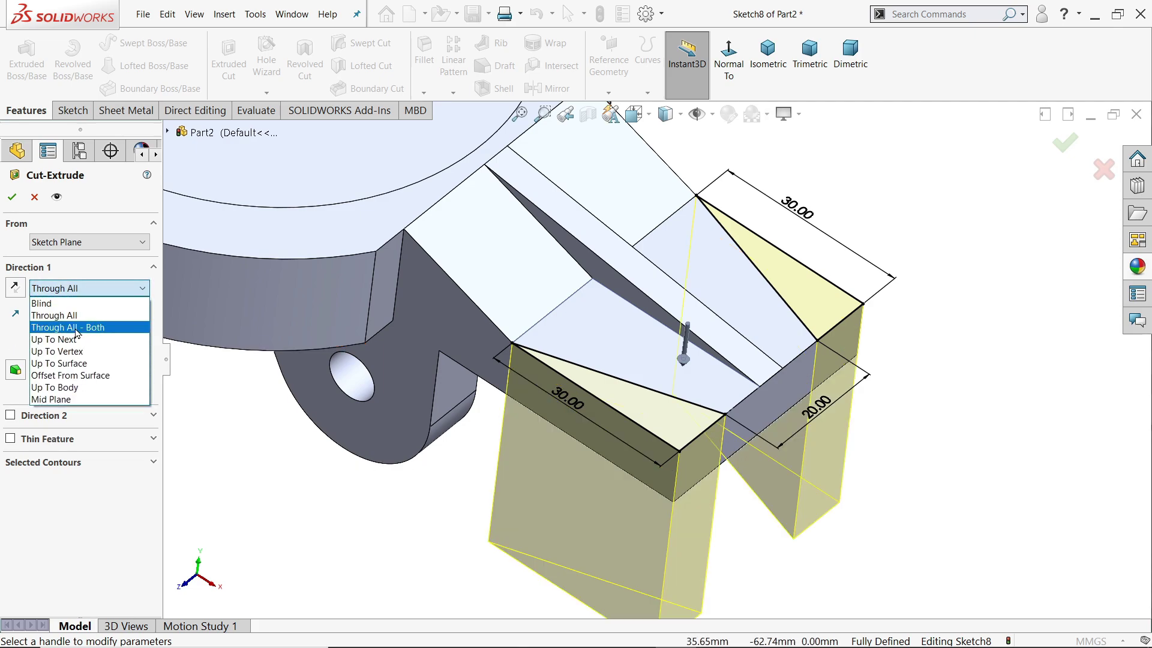
{"action": "left_click", "coordinate": [73, 344]}
{"action": "mouse_move", "coordinate": [347, 475]}
{"action": "middle_mouse_down"}
{"action": "mouse_move", "coordinate": [530, 273]}
{"action": "mouse_move", "coordinate": [546, 393]}
{"action": "middle_mouse_up"}
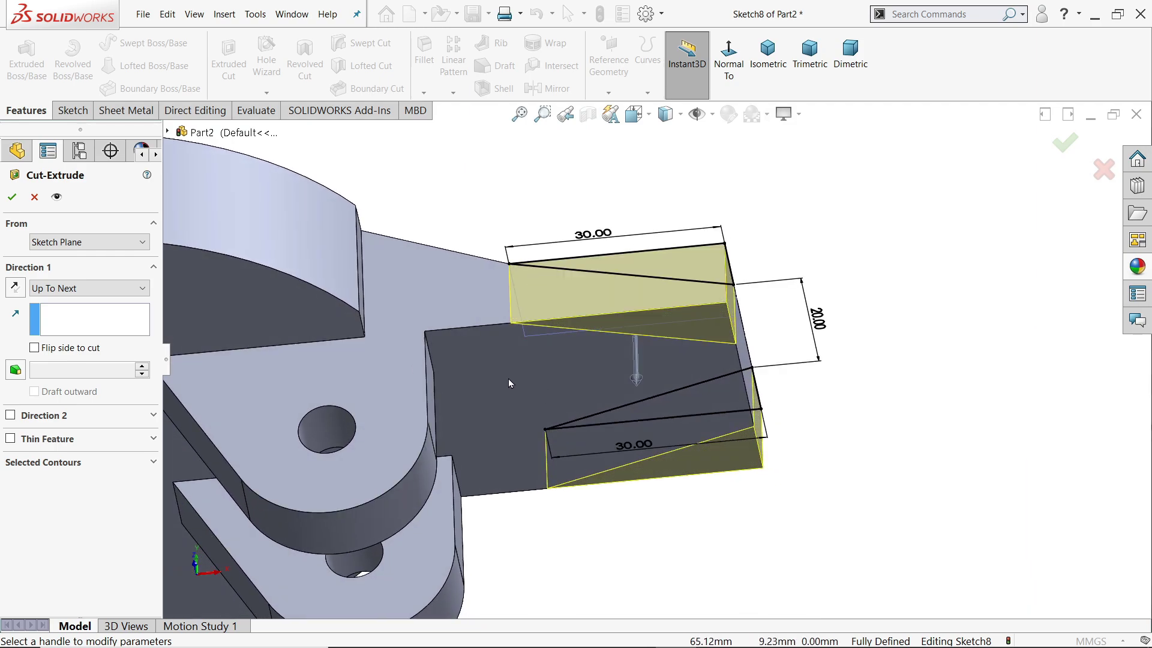
{"action": "left_click", "coordinate": [13, 197]}
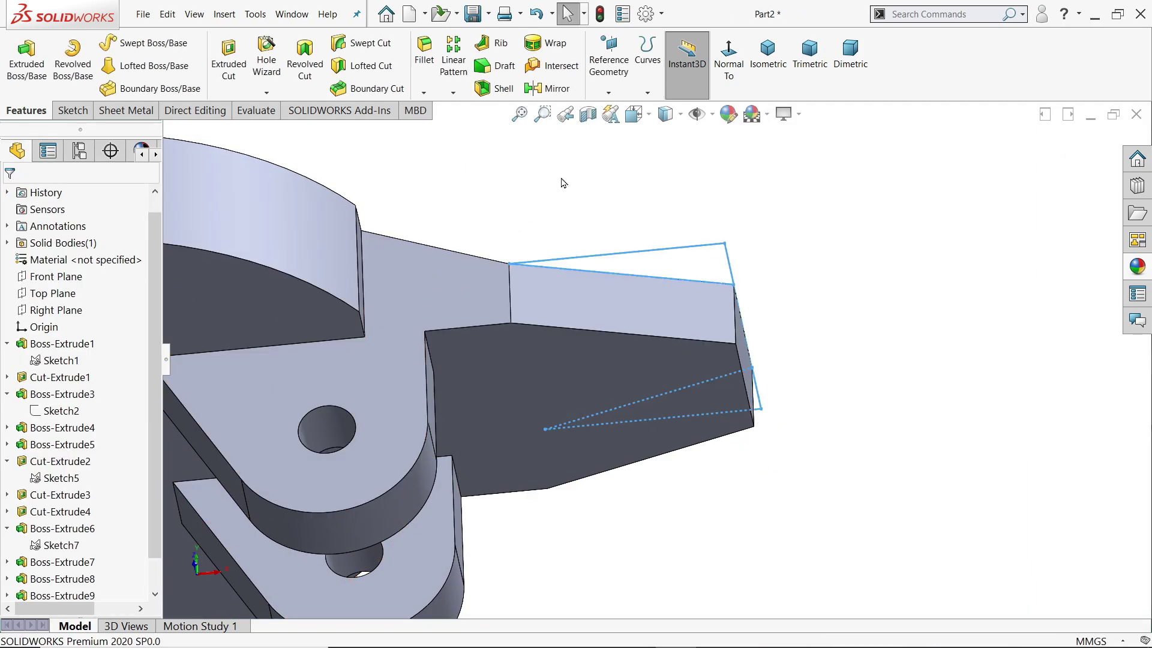
{"action": "mouse_move", "coordinate": [561, 181]}
{"action": "middle_mouse_down"}
{"action": "mouse_move", "coordinate": [735, 408]}
{"action": "mouse_move", "coordinate": [667, 263]}
{"action": "mouse_move", "coordinate": [612, 330]}
{"action": "mouse_move", "coordinate": [522, 308]}
{"action": "mouse_move", "coordinate": [442, 313]}
{"action": "mouse_move", "coordinate": [540, 390]}
{"action": "middle_mouse_up"}
{"action": "scroll", "coordinate": [612, 330], "scroll_direction": "up", "scroll_amount": 3}
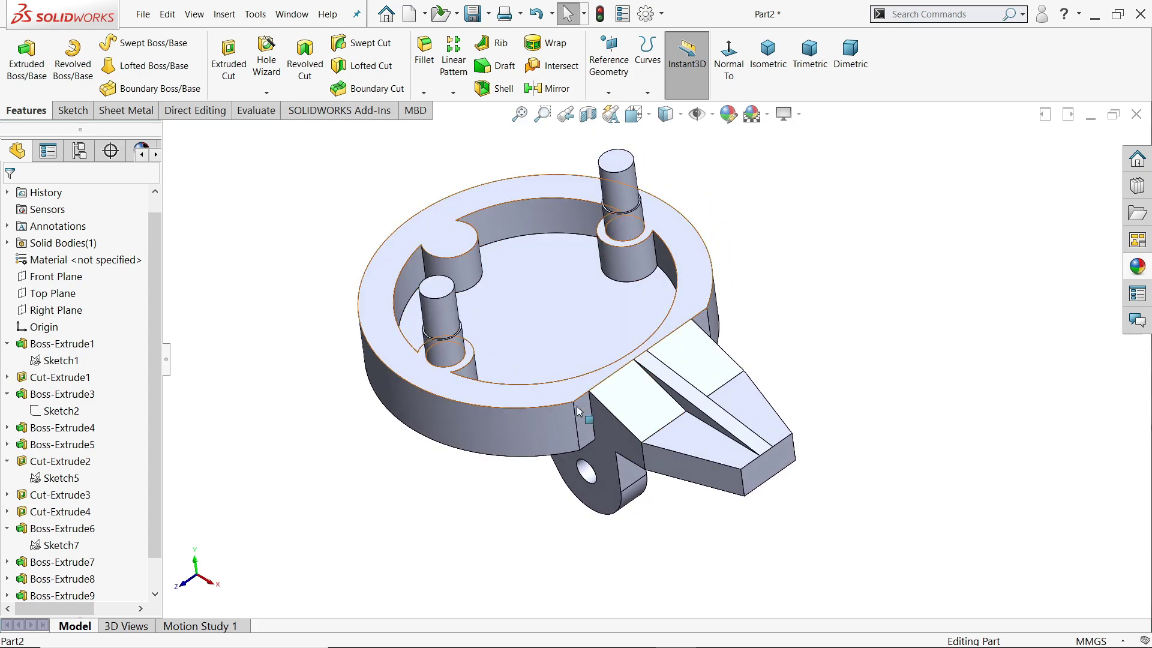
Edit Sketch6 of Cut-Extrude4, dimension its vertical line to 40 mm, and rebuild the part
{"action": "left_click", "coordinate": [583, 427]}
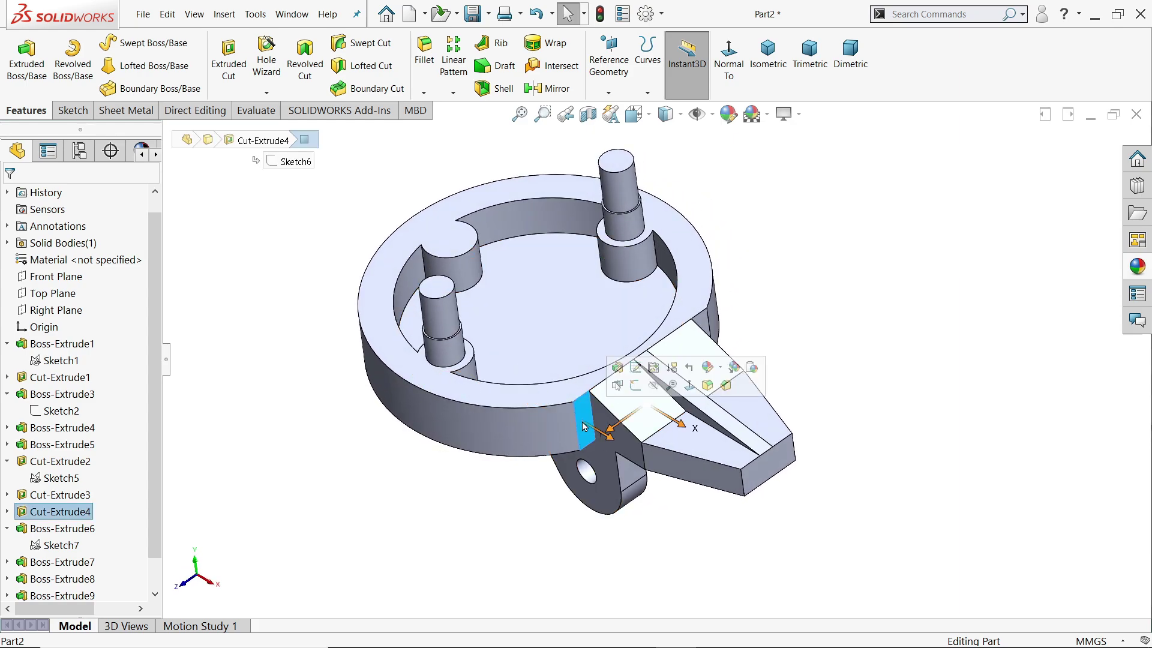
{"action": "left_click", "coordinate": [7, 513]}
{"action": "left_click", "coordinate": [60, 528]}
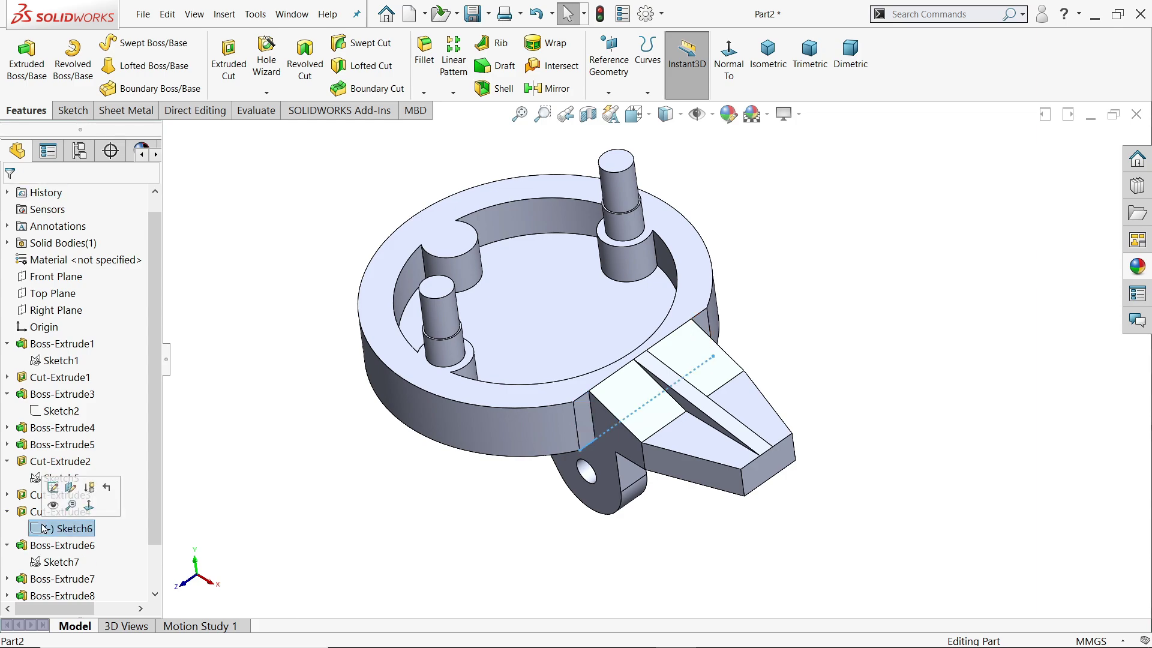
{"action": "left_click", "coordinate": [54, 491]}
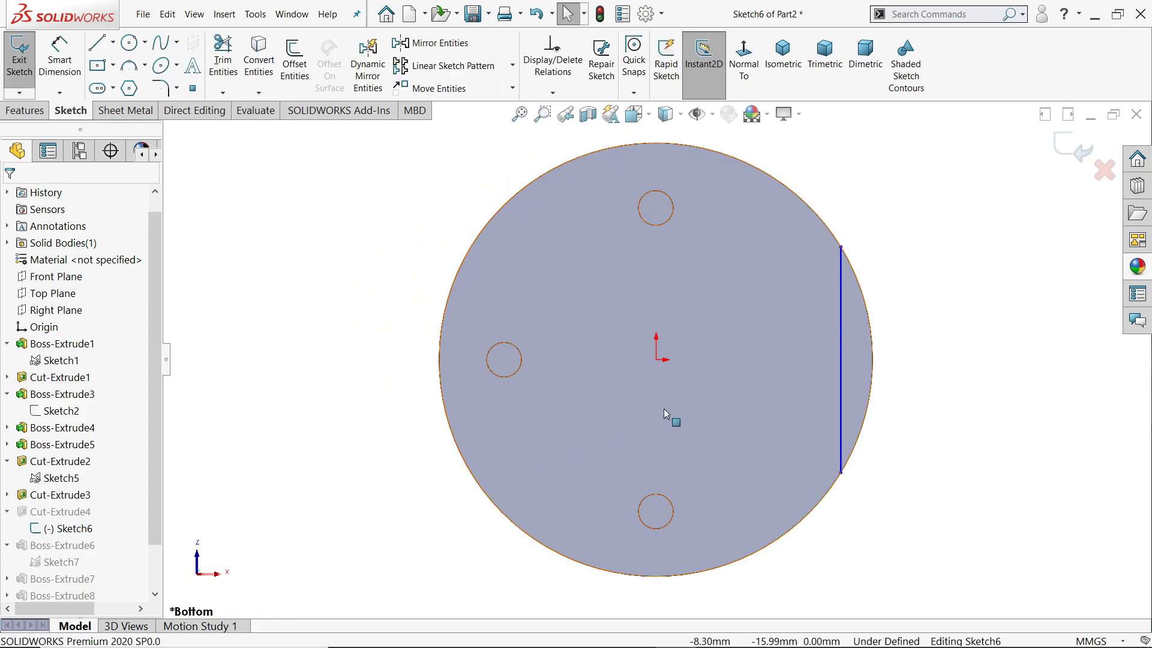
{"action": "key", "text": "d"}
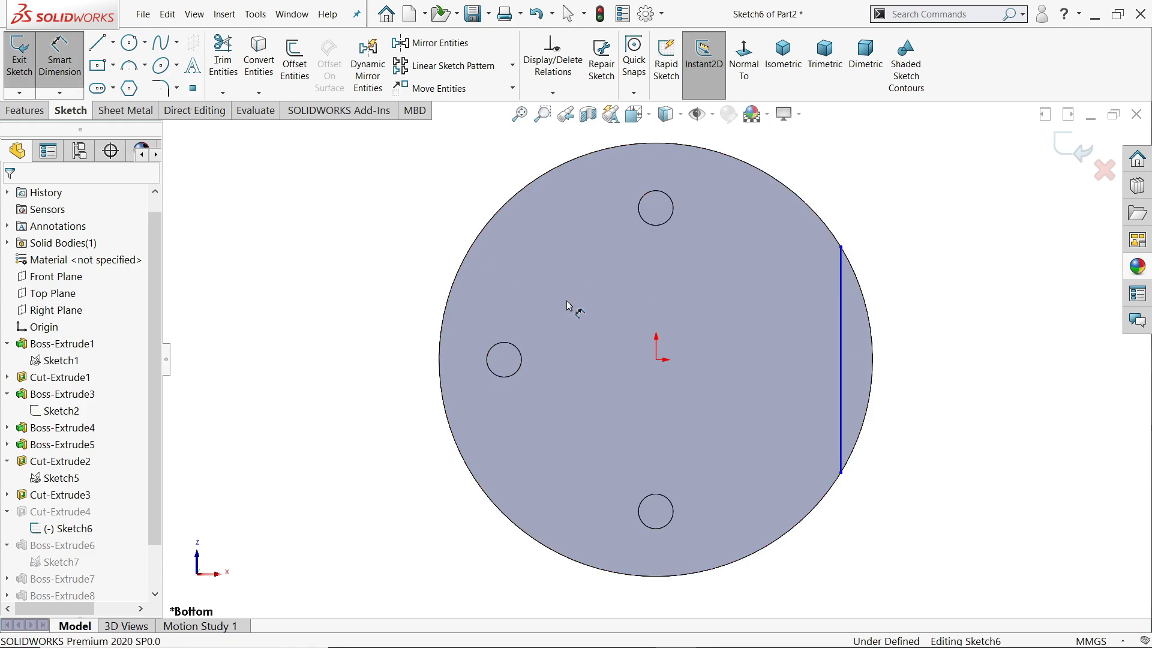
{"action": "left_click", "coordinate": [843, 361]}
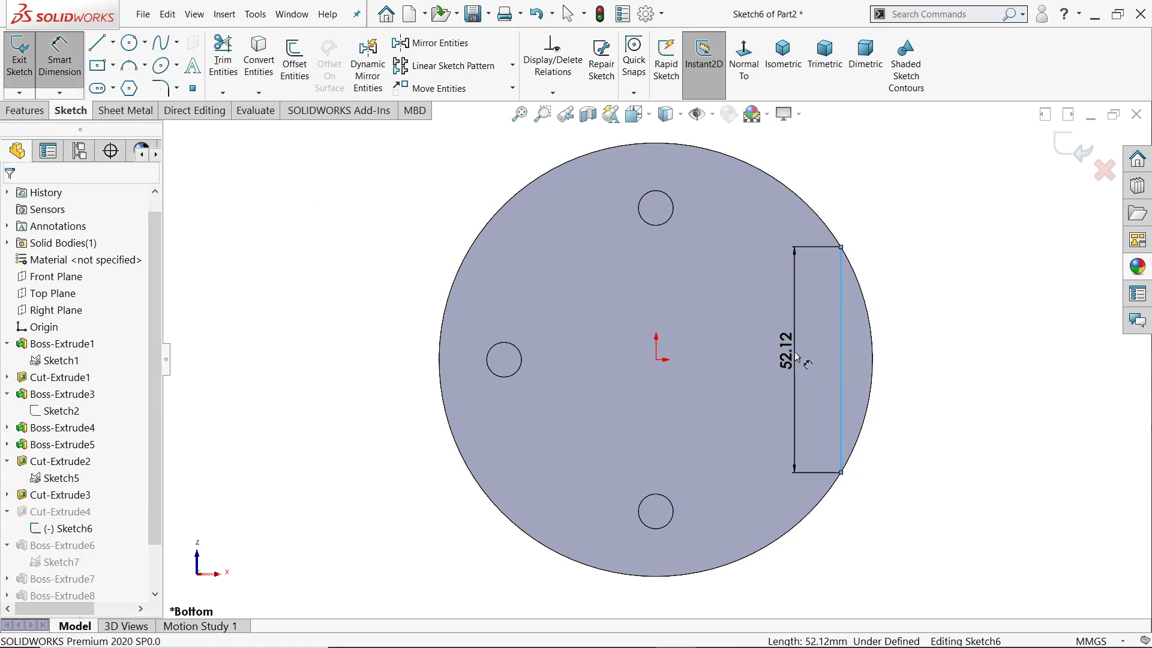
{"action": "left_click", "coordinate": [798, 360]}
{"action": "type", "text": "40"}
{"action": "key", "text": "Return"}
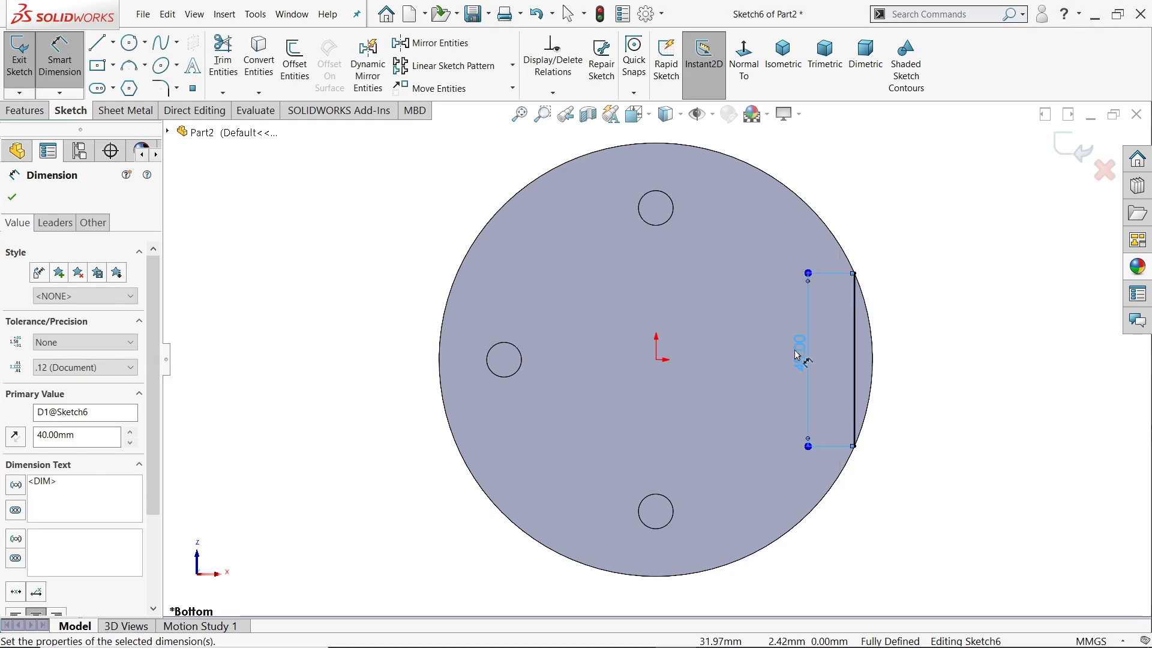
{"action": "left_click", "coordinate": [1072, 155]}
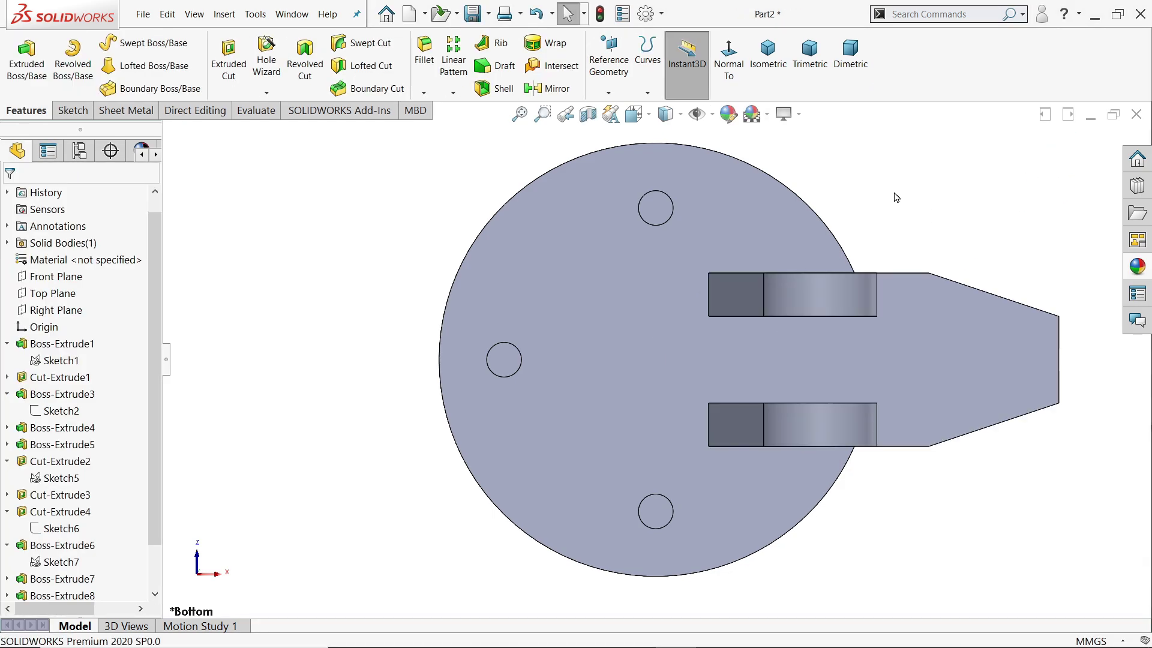
{"action": "mouse_move", "coordinate": [894, 196]}
{"action": "middle_mouse_down"}
{"action": "mouse_move", "coordinate": [790, 501]}
{"action": "mouse_move", "coordinate": [783, 494]}
{"action": "middle_mouse_up"}
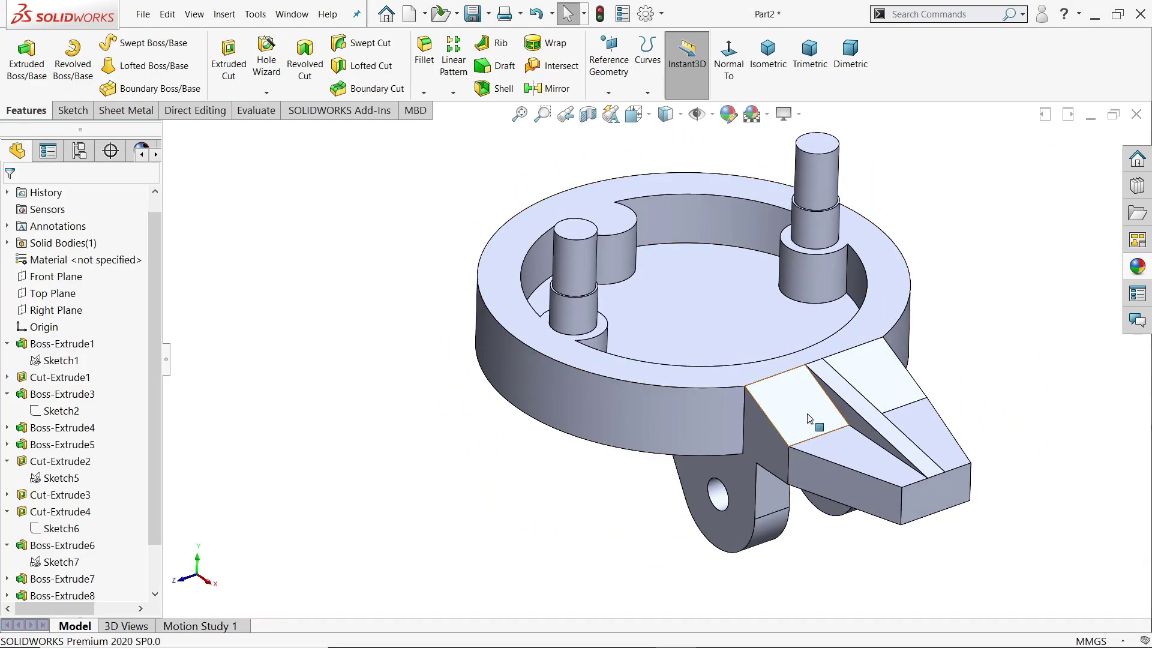
Apply the cast iron appearance to the whole part (Part2)
{"action": "mouse_move", "coordinate": [840, 406]}
{"action": "middle_mouse_down"}
{"action": "mouse_move", "coordinate": [741, 412]}
{"action": "mouse_move", "coordinate": [845, 416]}
{"action": "mouse_move", "coordinate": [828, 372]}
{"action": "mouse_move", "coordinate": [762, 360]}
{"action": "mouse_move", "coordinate": [724, 296]}
{"action": "middle_mouse_up"}
{"action": "scroll", "coordinate": [118, 200], "scroll_direction": "up", "scroll_amount": 1}
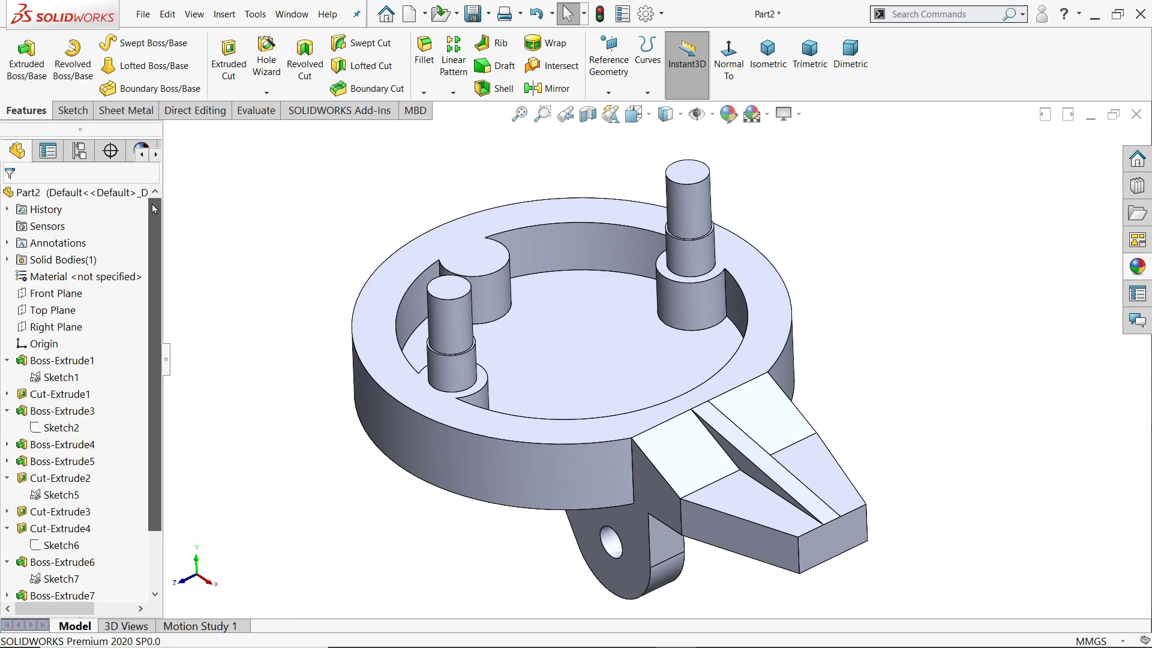
{"action": "left_click", "coordinate": [117, 195]}
{"action": "left_click", "coordinate": [1143, 268]}
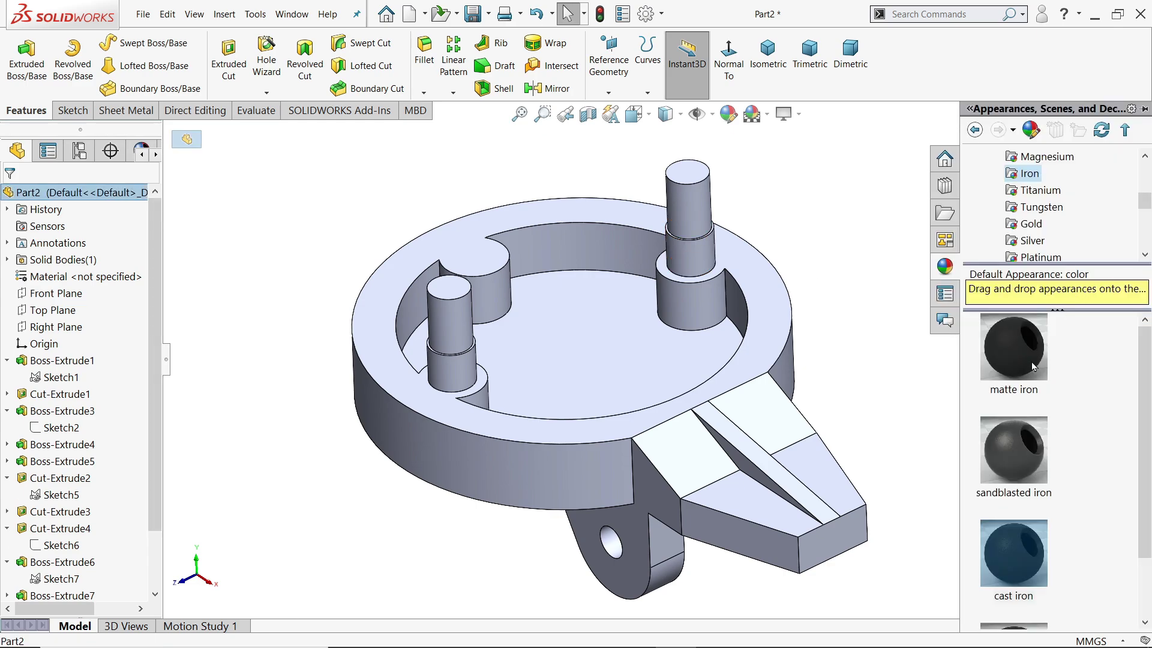
{"action": "double_click", "coordinate": [1028, 574]}
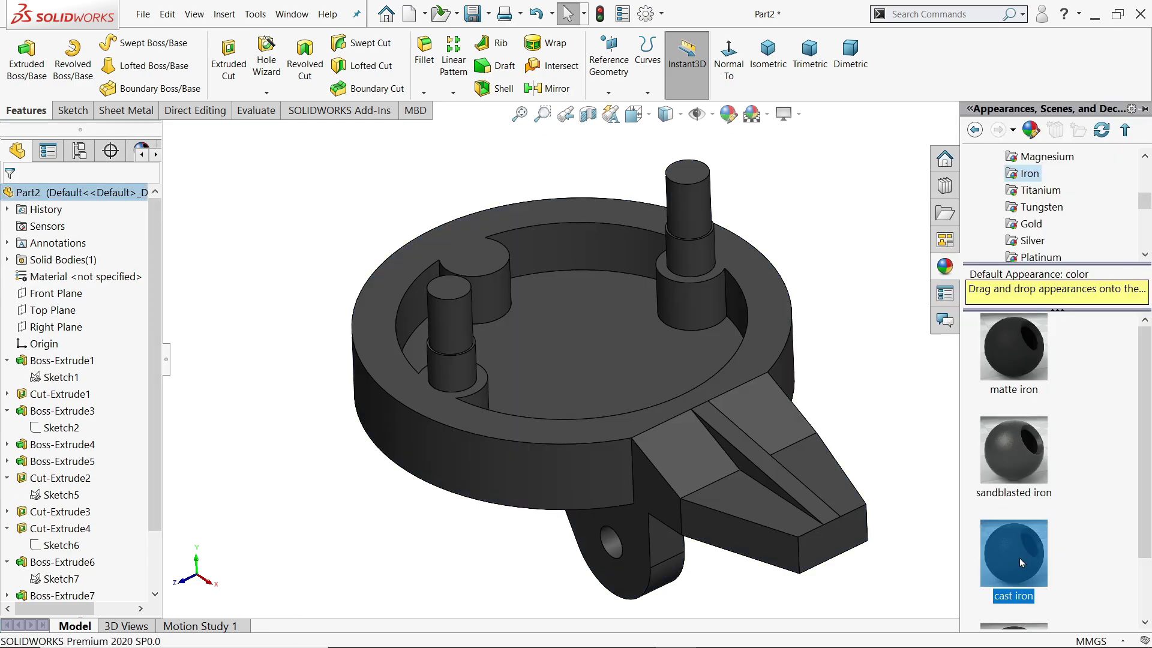
Recolour the cast iron appearance cyan (RGB 0, 192, 192) and toggle RealView Graphics
{"action": "left_click", "coordinate": [729, 118]}
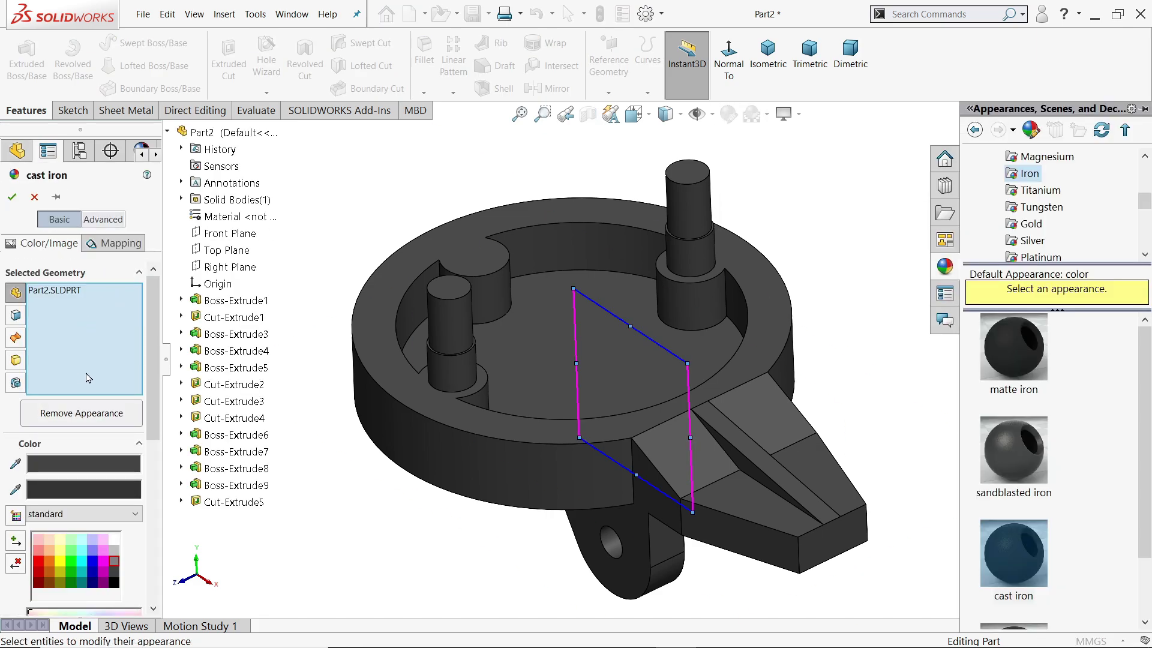
{"action": "scroll", "coordinate": [88, 384], "scroll_direction": "down", "scroll_amount": 3}
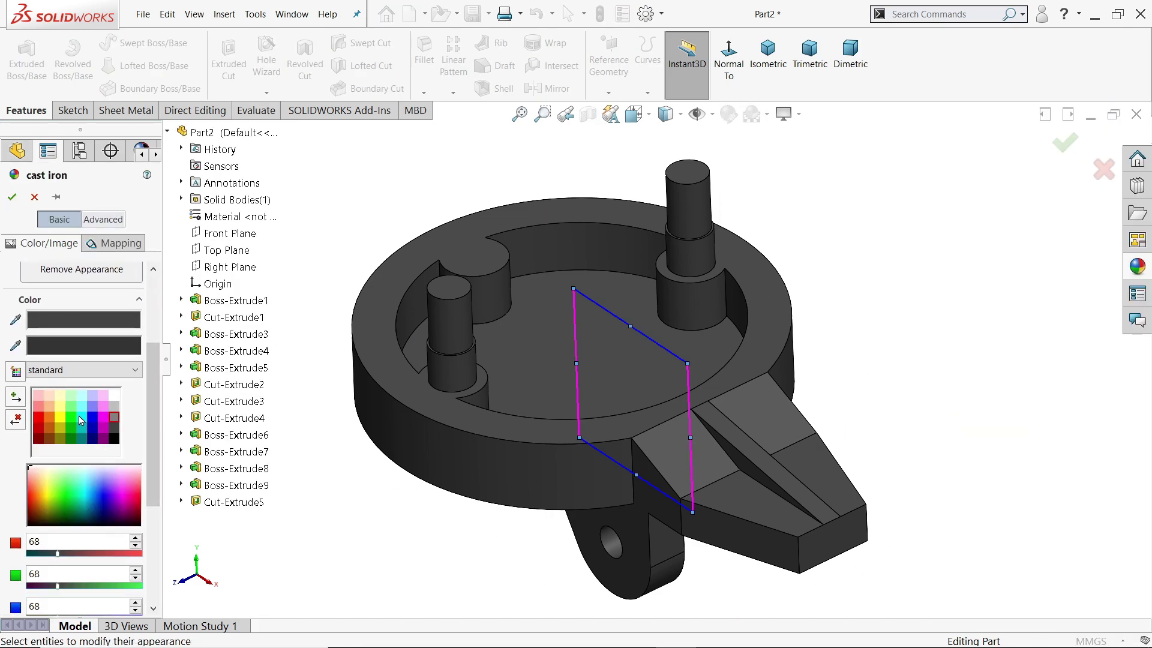
{"action": "left_click", "coordinate": [80, 420]}
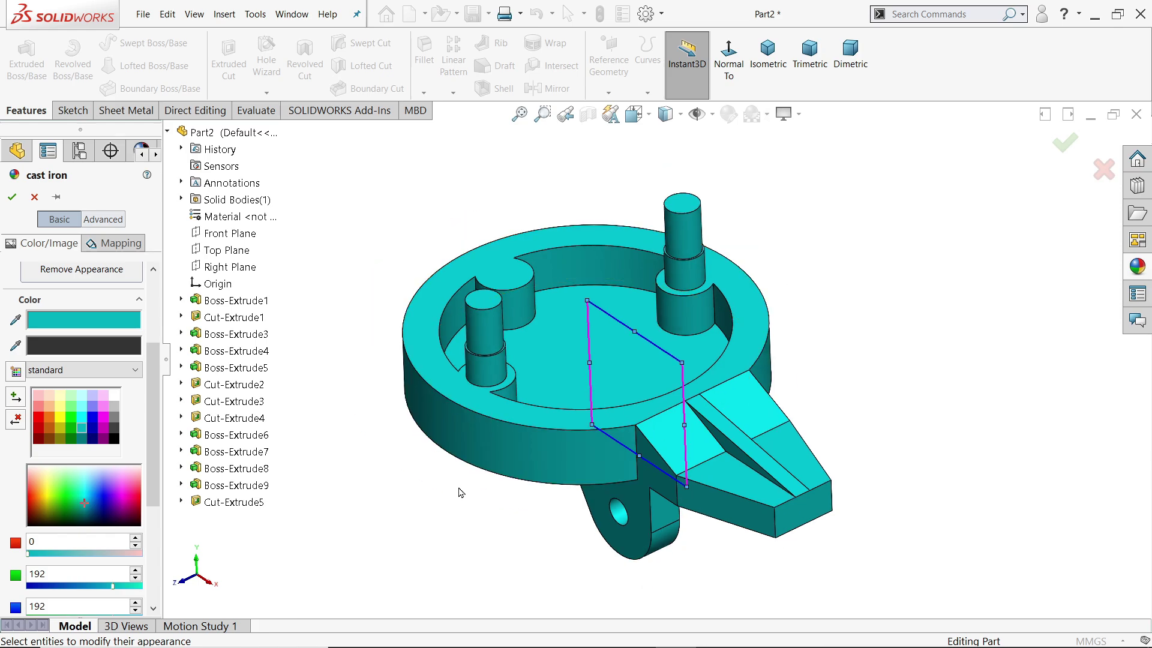
{"action": "mouse_move", "coordinate": [460, 492]}
{"action": "middle_mouse_down"}
{"action": "mouse_move", "coordinate": [464, 476]}
{"action": "mouse_move", "coordinate": [612, 408]}
{"action": "middle_mouse_up"}
{"action": "key", "text": "Return"}
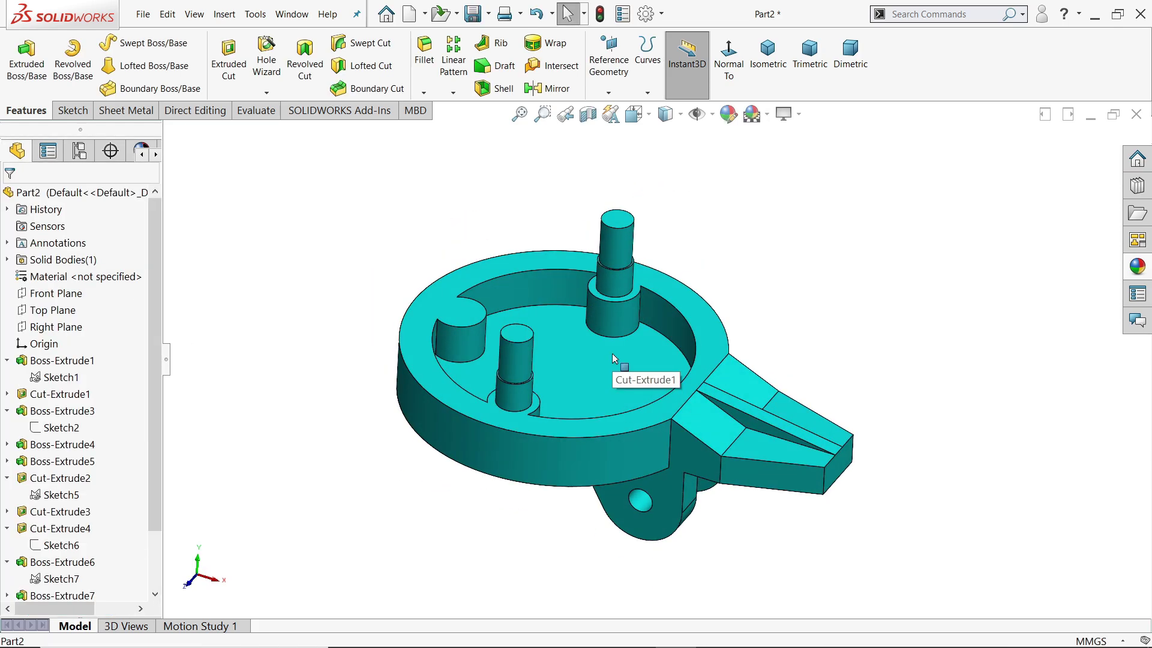
{"action": "left_click", "coordinate": [784, 113]}
{"action": "left_click", "coordinate": [801, 131]}
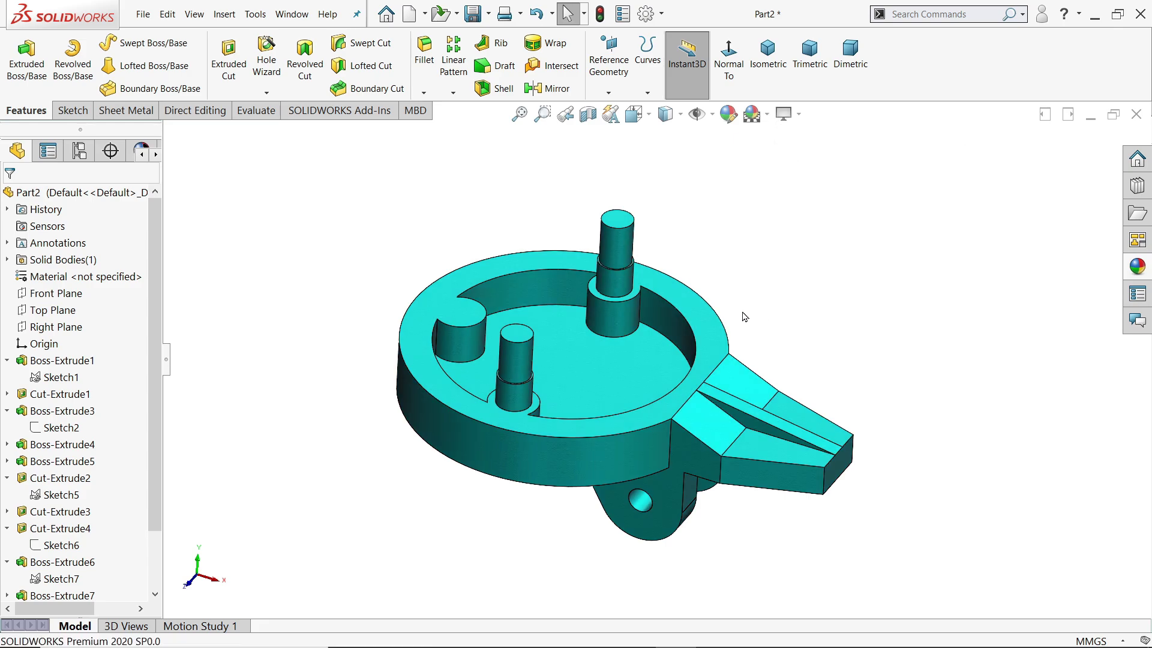
Save the part with file name 2.Base in the Clamp mni Bench Vice folder
{"action": "middle_click_drag", "start_coordinate": [744, 315], "coordinate": [740, 300]}
{"action": "scroll", "coordinate": [630, 378], "scroll_direction": "down", "scroll_amount": 2}
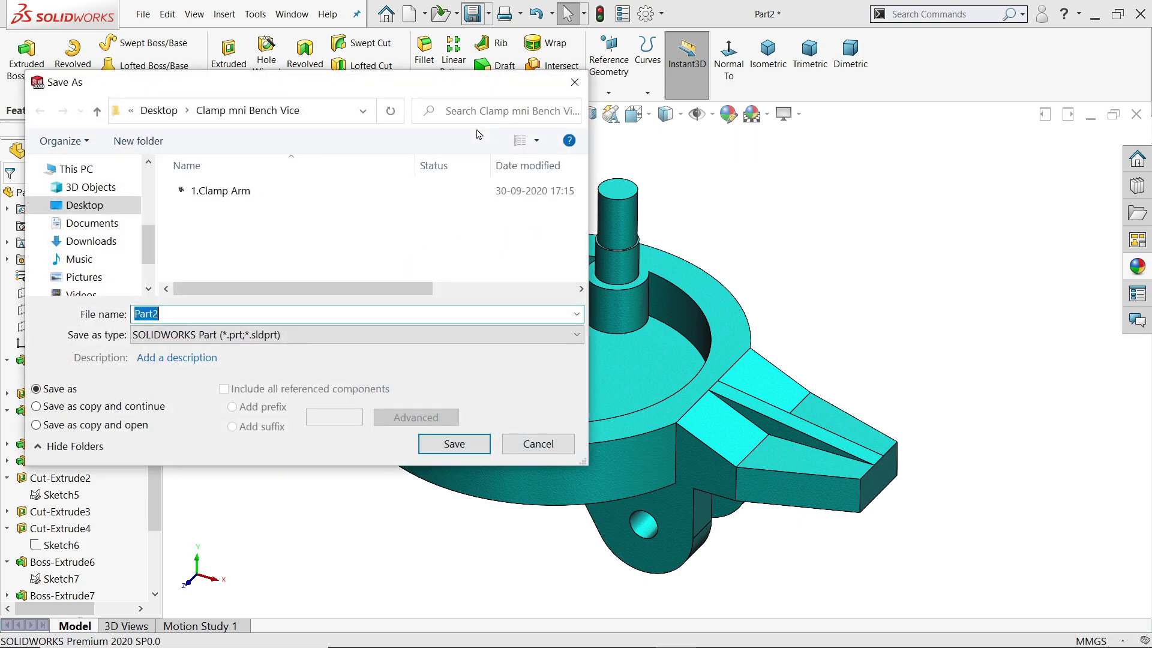
{"action": "type", "text": "2."}
{"action": "type", "text": "C"}
{"action": "key", "text": "BackSpace"}
{"action": "type", "text": "Base"}
{"action": "left_click", "coordinate": [445, 447]}
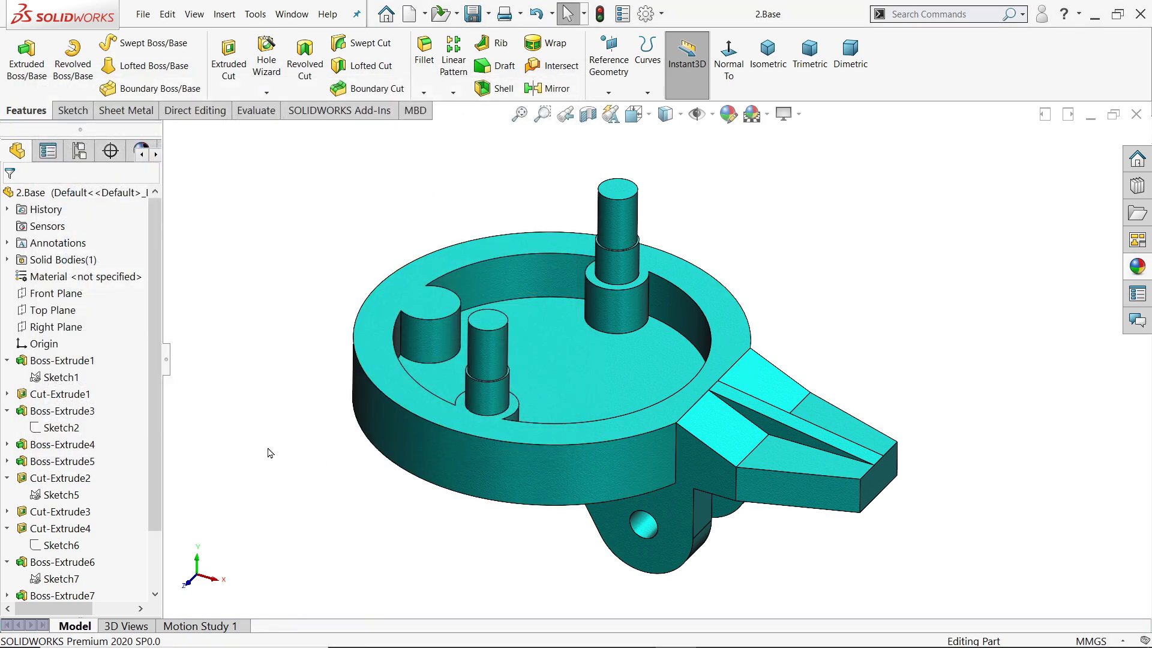